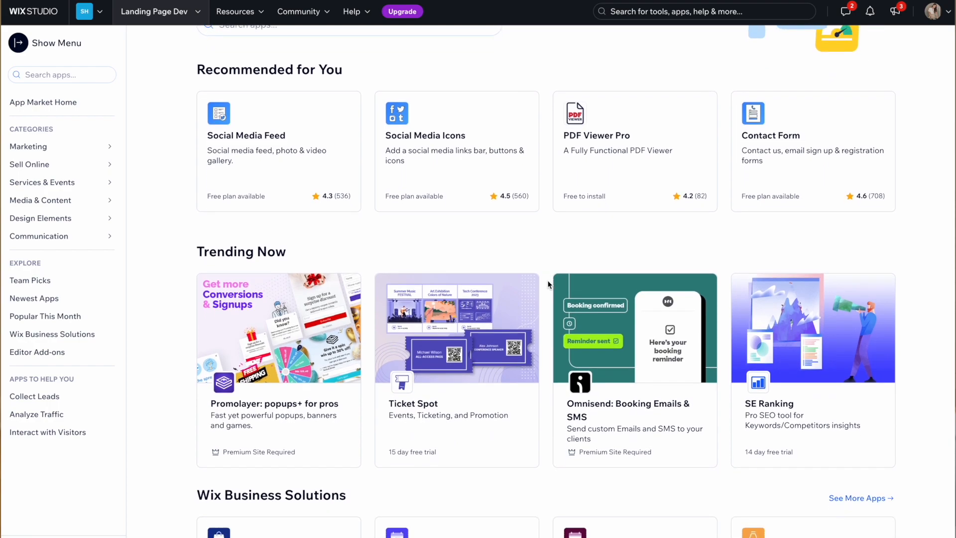
scroll(548, 284, down, 3)
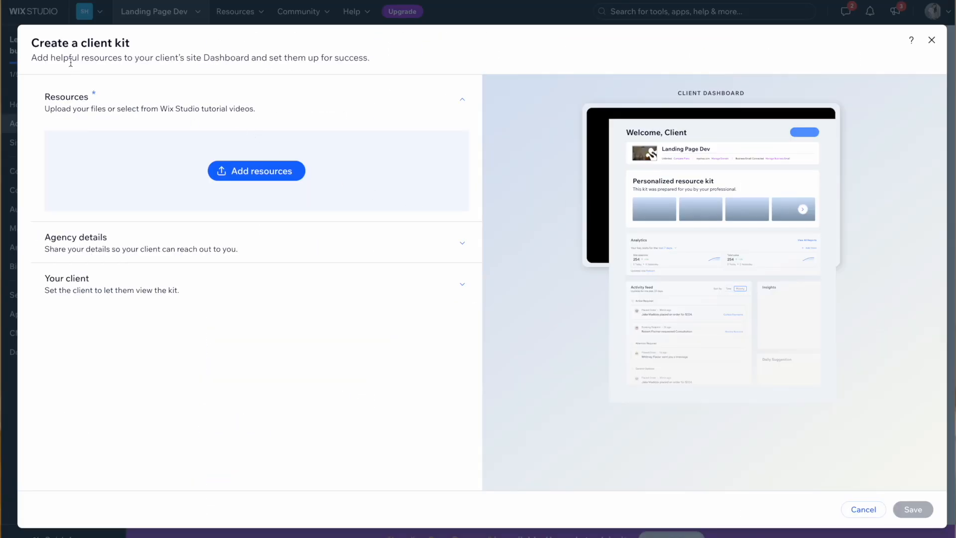
click(251, 288)
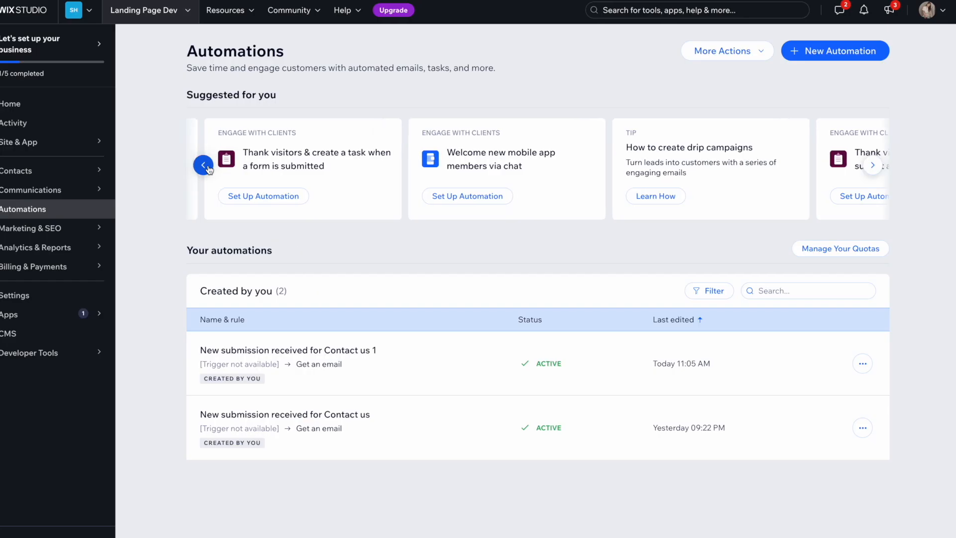
click(207, 168)
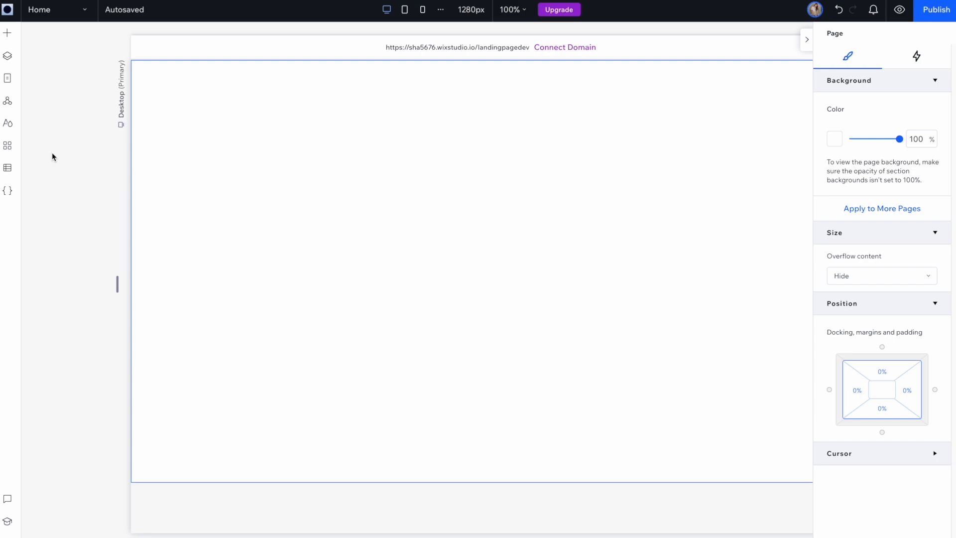
Examine the site styles, checking the font choices for Heading 1 and the site color palettes
click(8, 124)
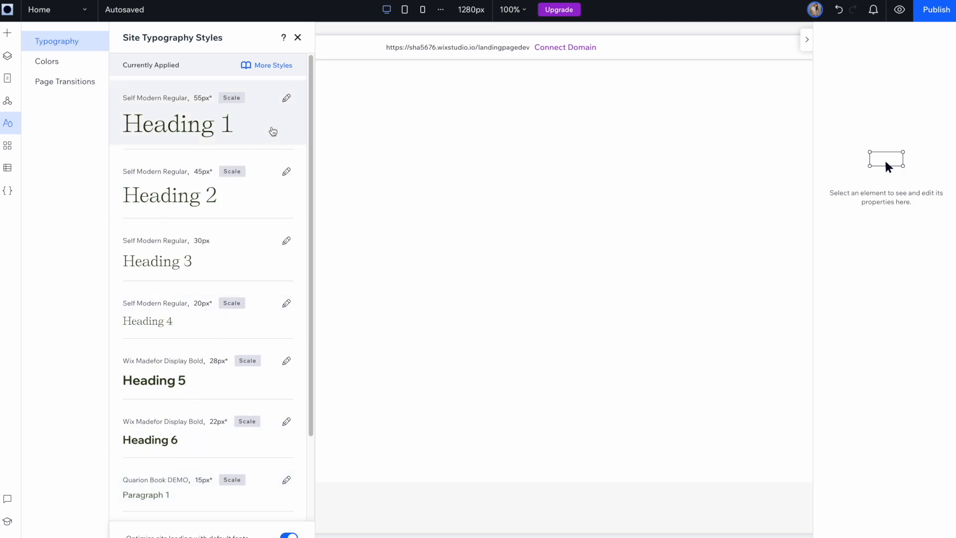
click(286, 102)
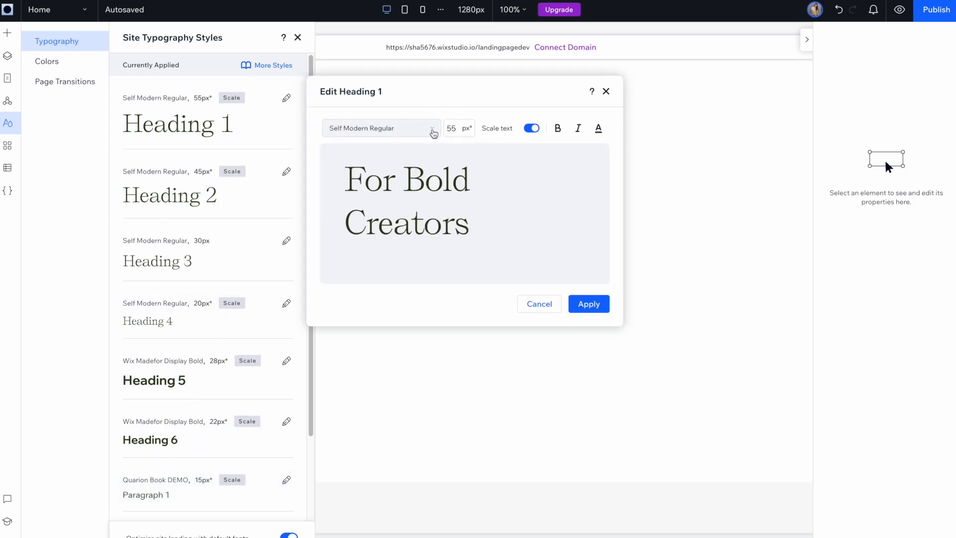
click(433, 131)
scroll(399, 262, down, 3)
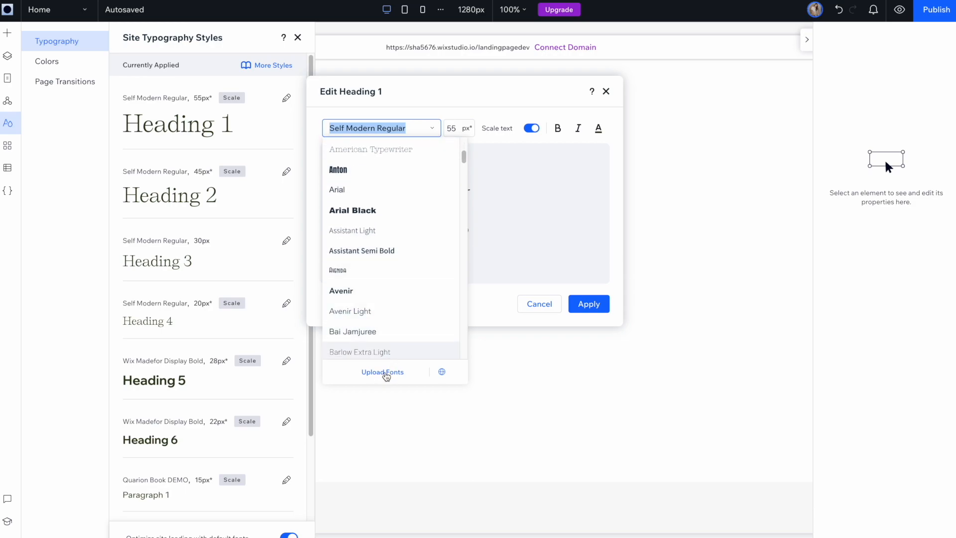
click(527, 190)
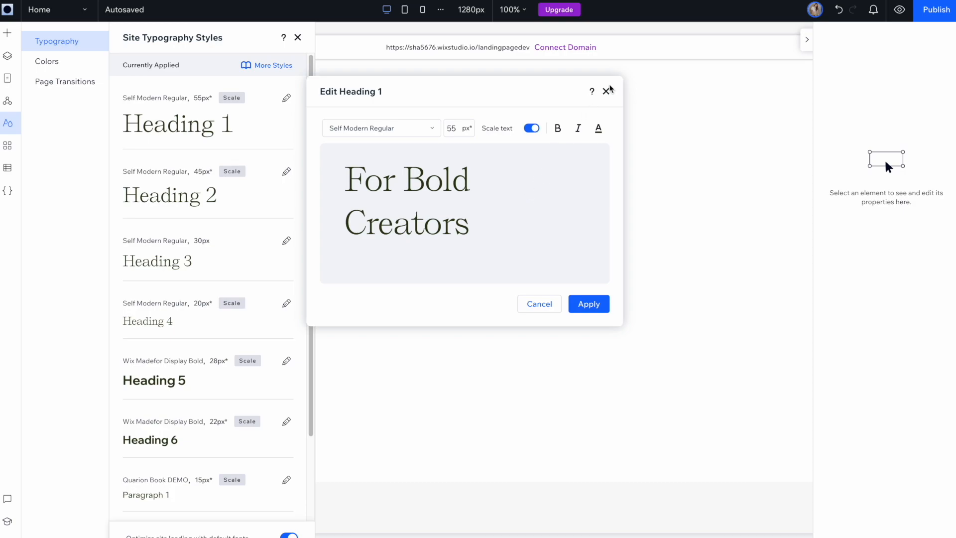
click(604, 304)
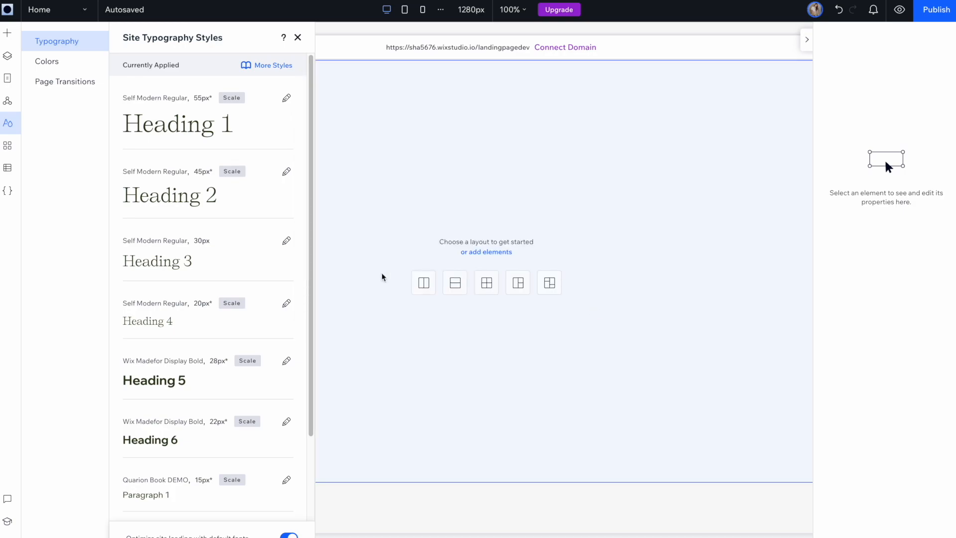
click(74, 67)
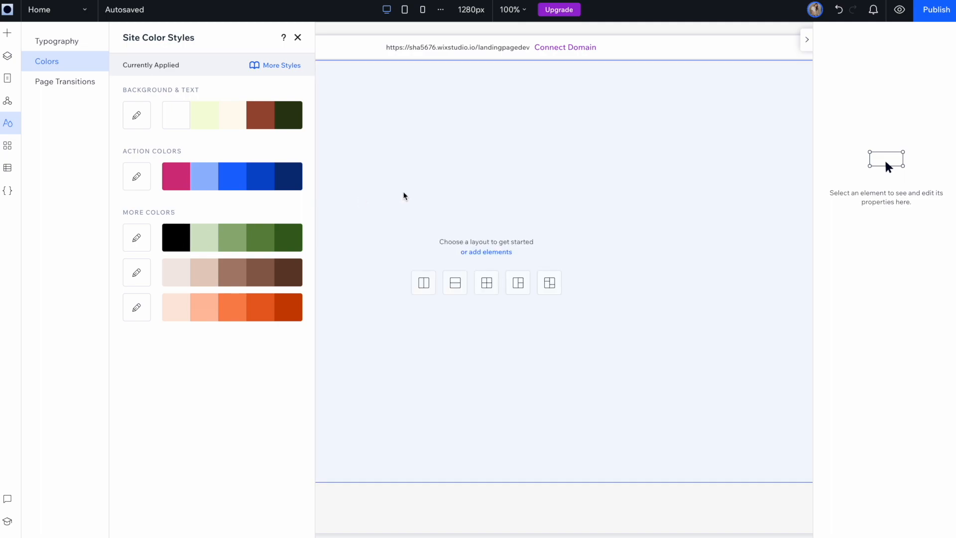
Set the blank section's background to the site file A281525-R1-14-16A 1.png
click(405, 194)
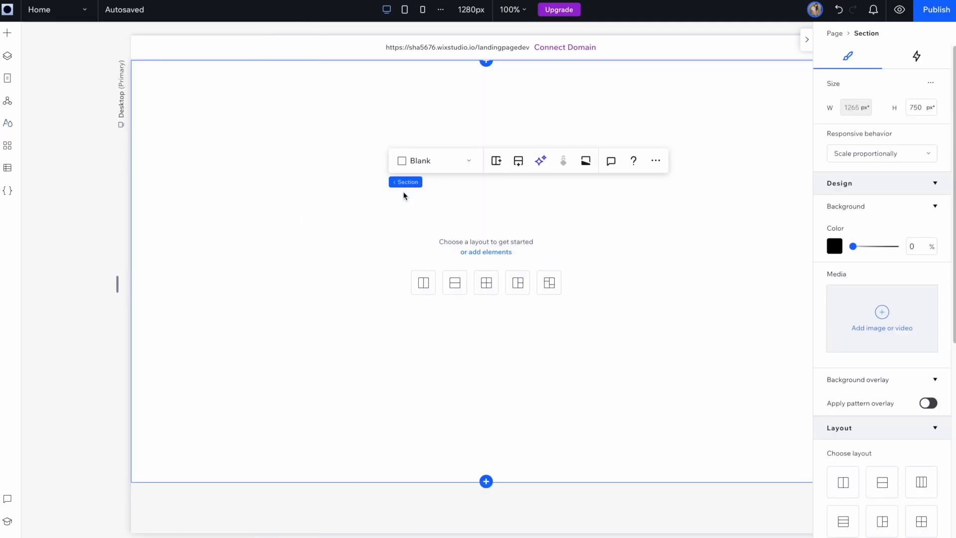
click(313, 253)
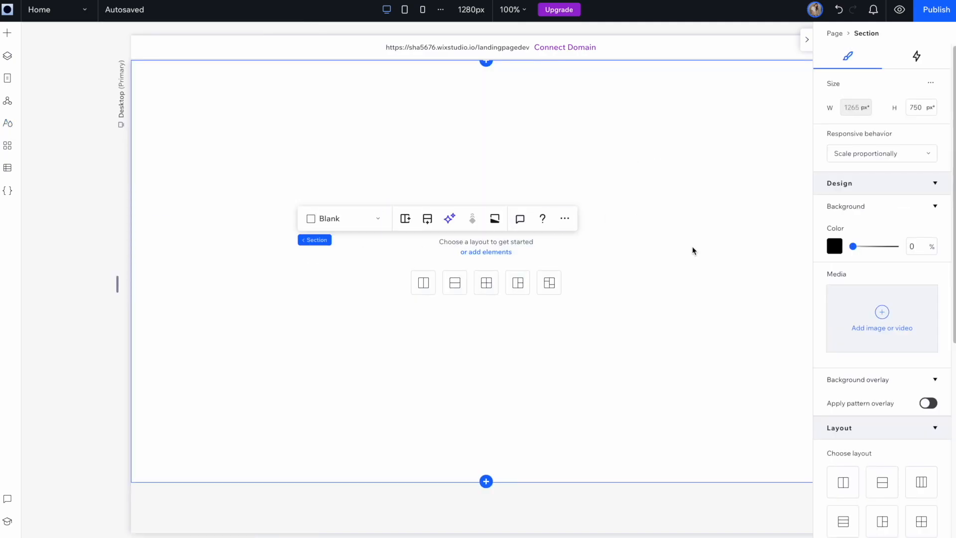
click(878, 320)
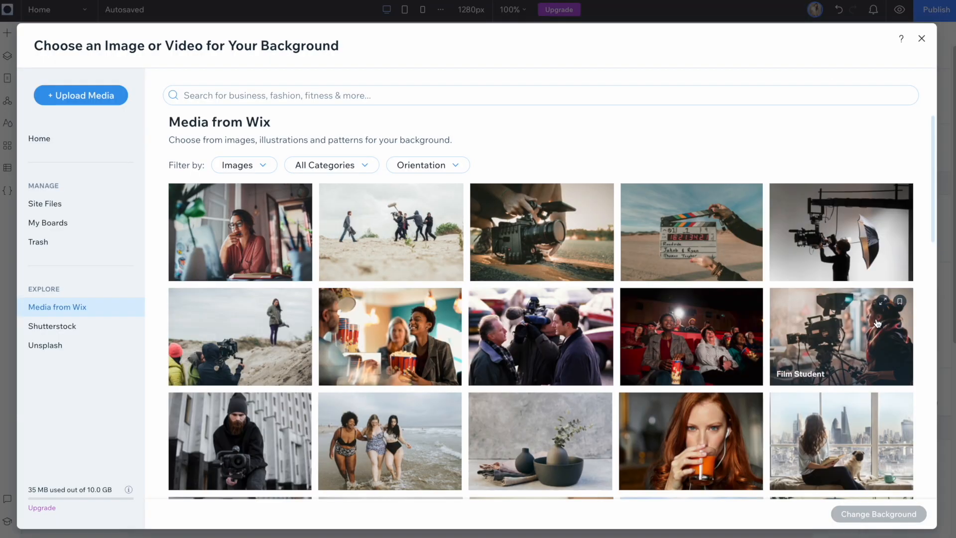
click(47, 209)
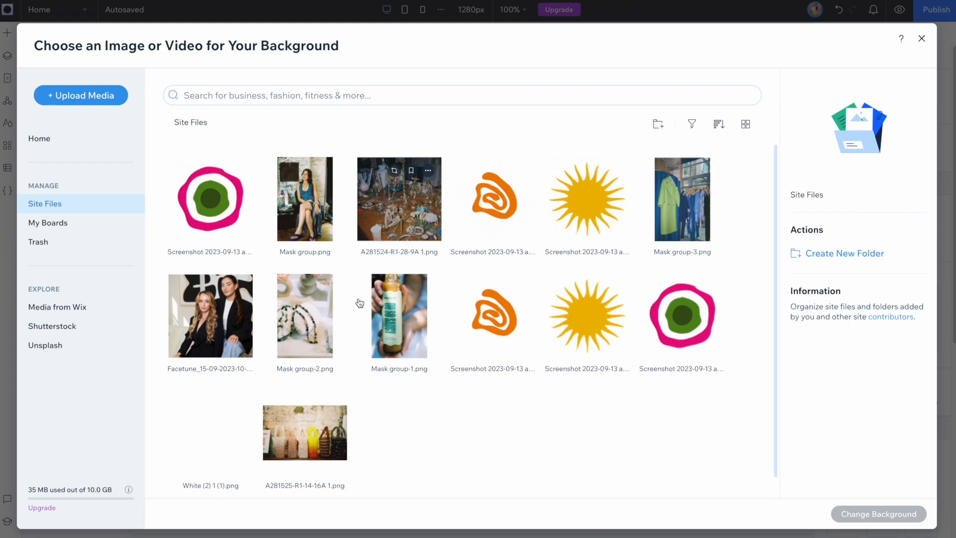
click(304, 433)
click(846, 515)
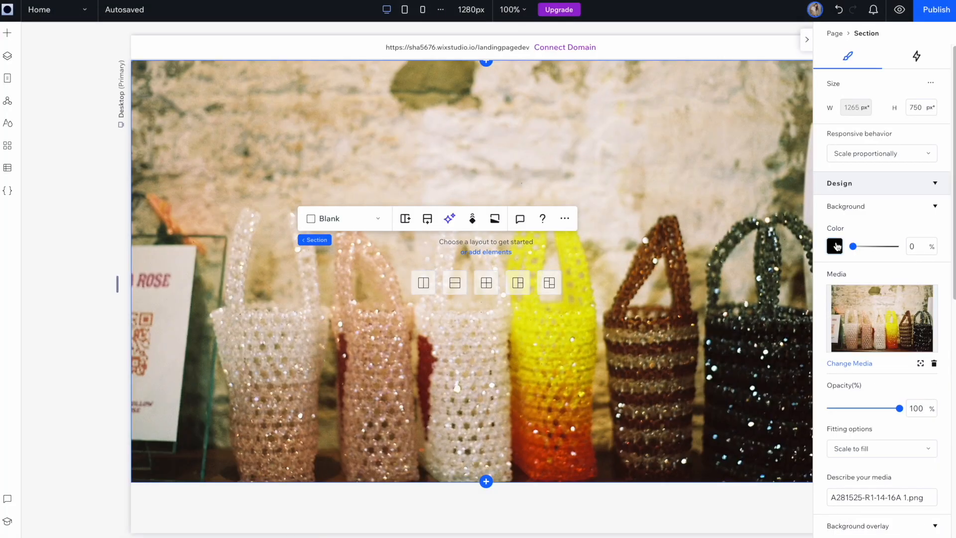
Darken the section background by setting the black color's opacity to 100% and the image's opacity to 53%
drag(854, 250, 907, 254)
drag(900, 410, 867, 409)
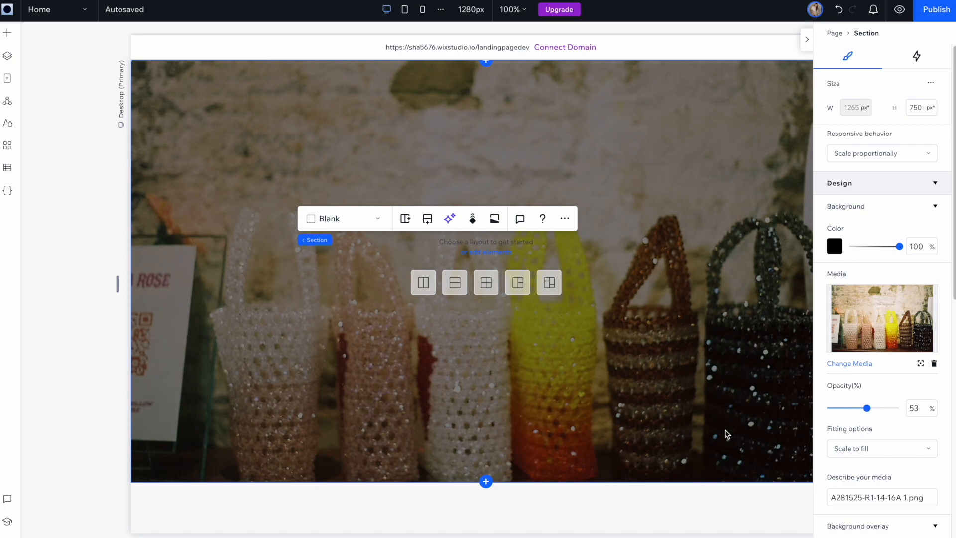
click(727, 434)
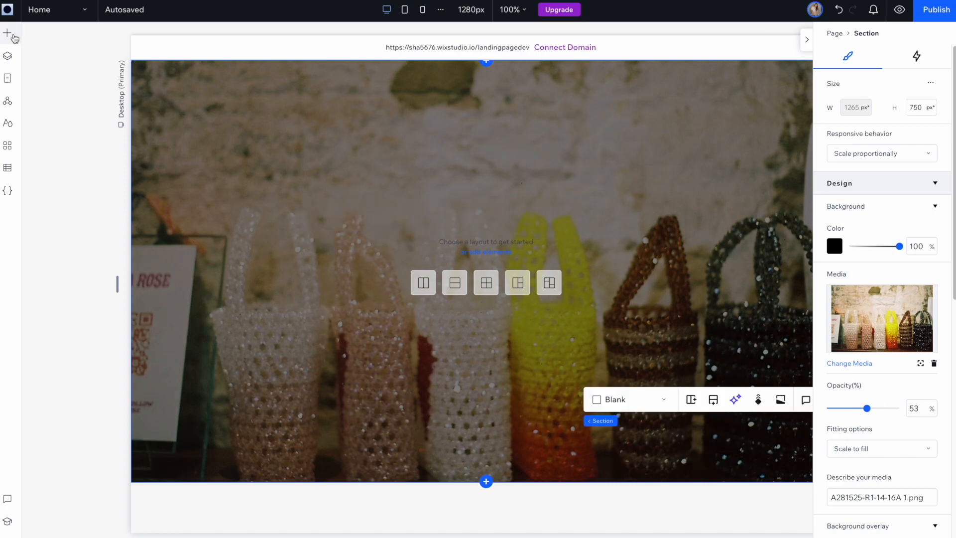
Add a horizontal line to the section and stretch it across the full width
click(12, 34)
click(204, 237)
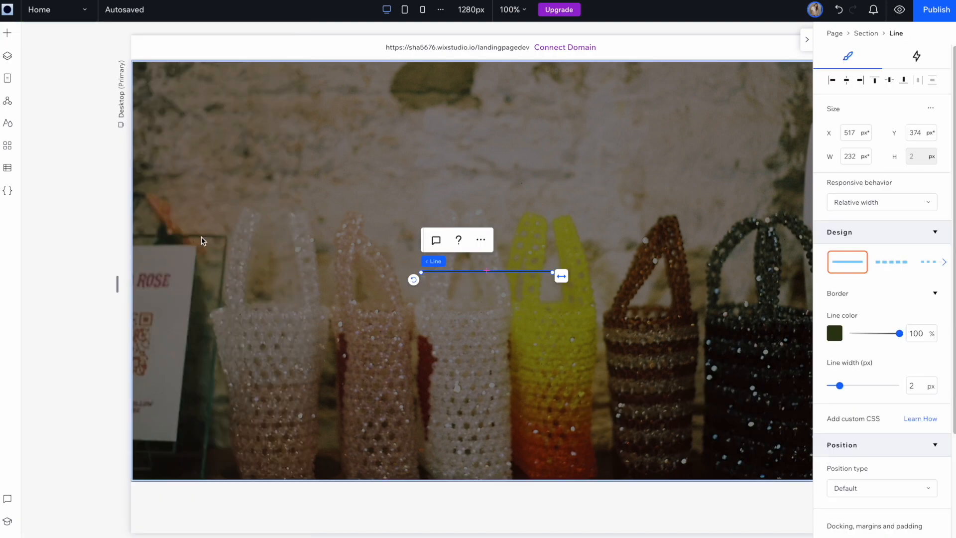
click(561, 276)
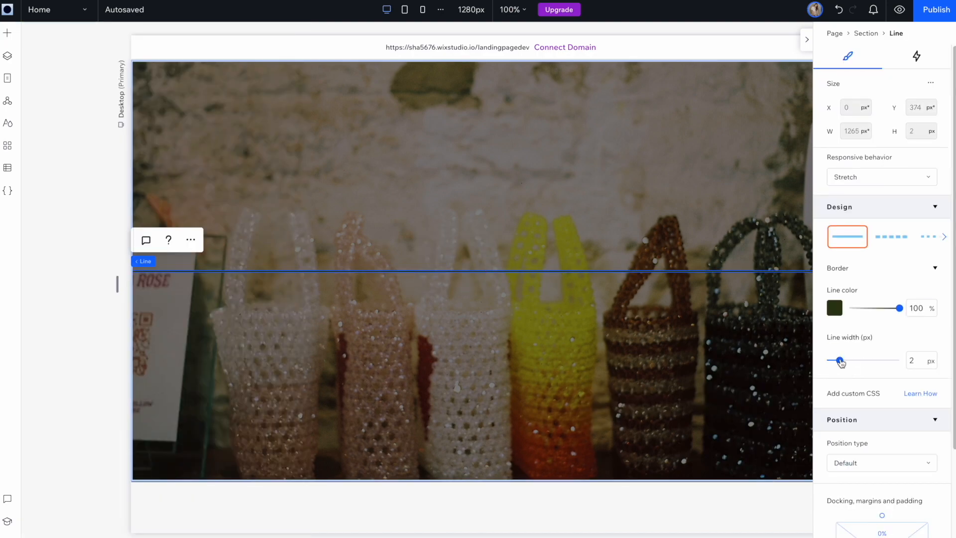
Set the line's width to 8 px and its color to the magenta theme color
drag(841, 362, 865, 365)
click(836, 312)
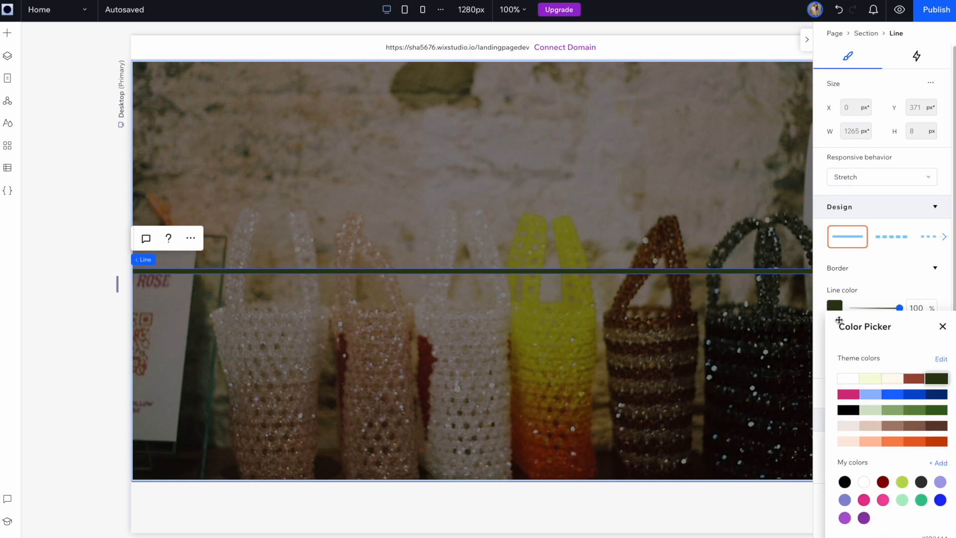
click(847, 395)
Dock the line to the section's bottom edge with a 0% margin and make it slightly thicker
scroll(856, 429, down, 3)
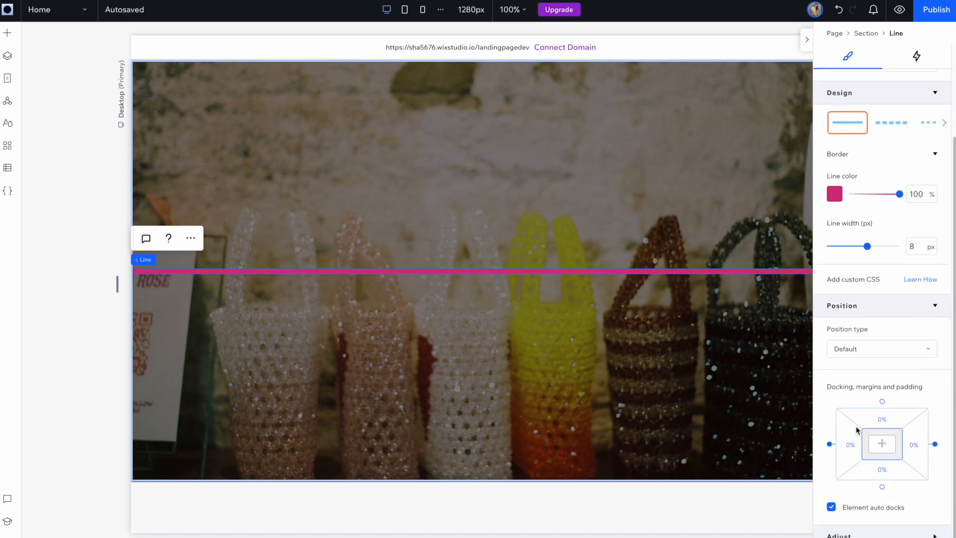
click(882, 486)
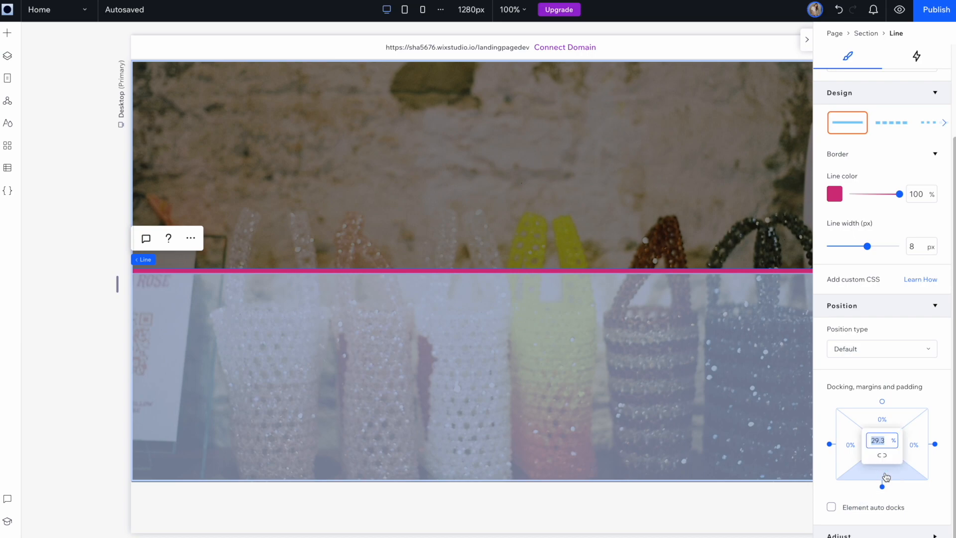
key(Return)
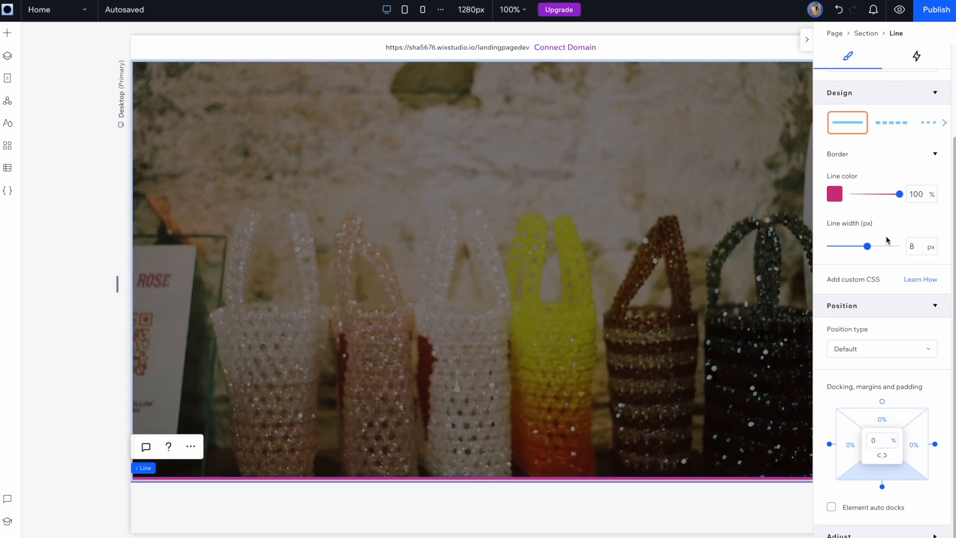
scroll(873, 343, up, 2)
mouse_move(868, 331)
mouse_down()
mouse_move(883, 335)
mouse_move(875, 332)
mouse_up()
click(733, 347)
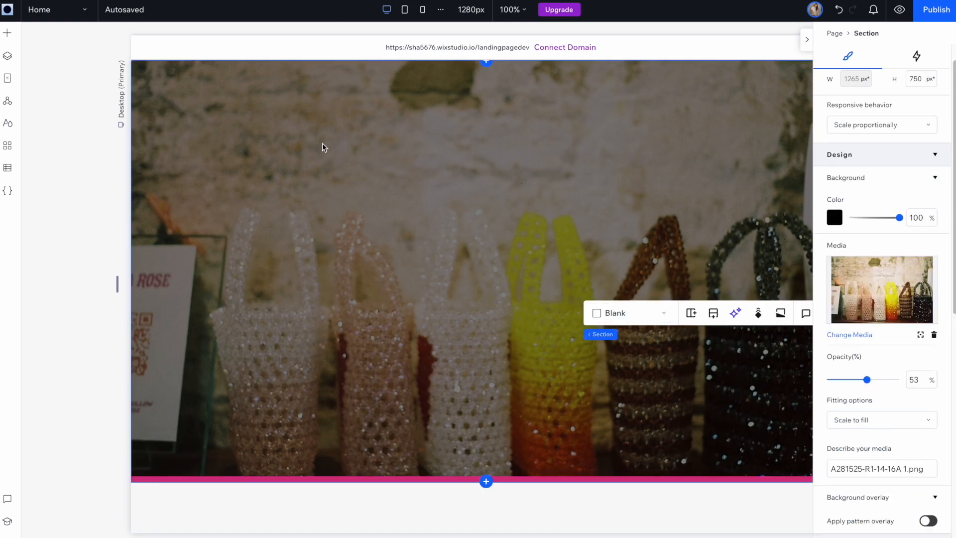
Add the site file White (2) 1 (1).png to the page as an image
click(8, 35)
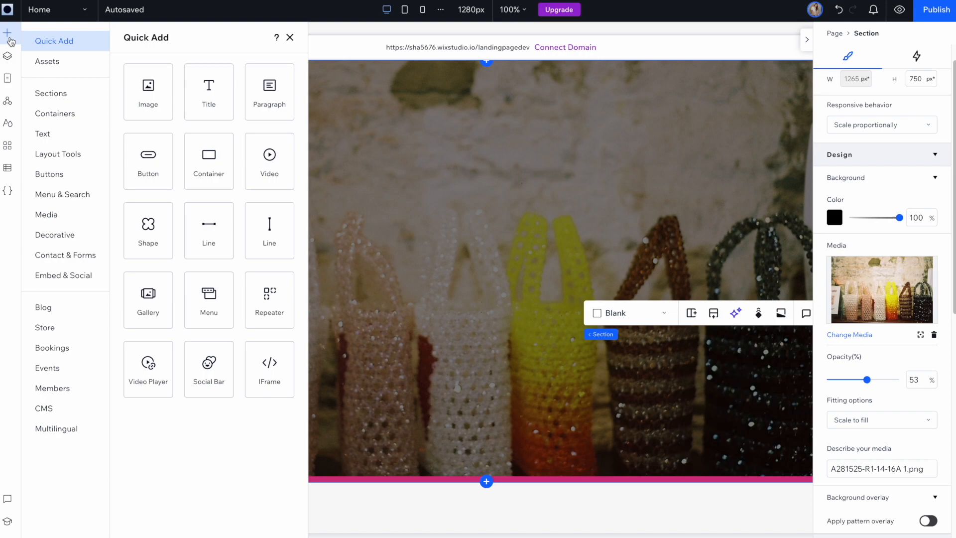
click(76, 213)
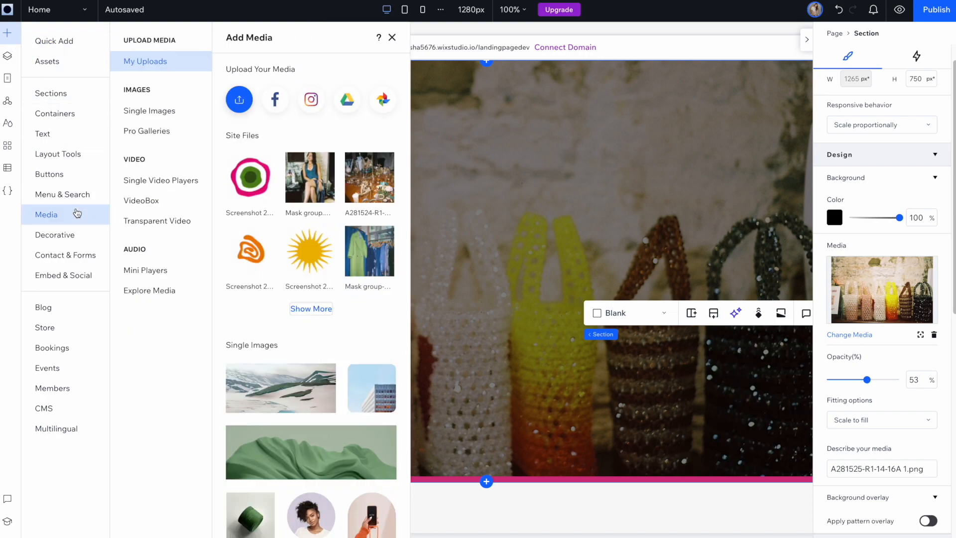
click(308, 310)
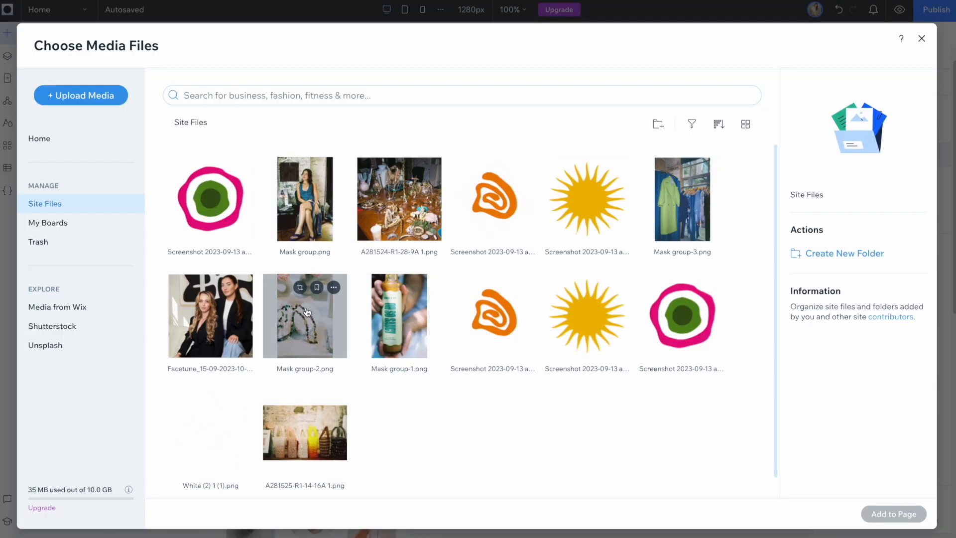
click(210, 434)
click(894, 514)
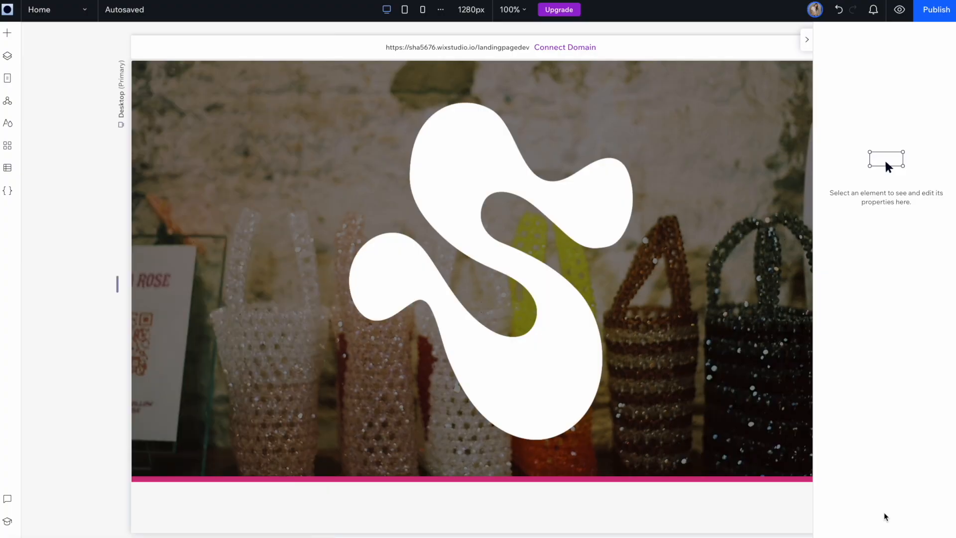
Enlarge the white S-shaped image and place it in the section's lower right, overflowing the right and bottom edges
drag(565, 362, 700, 398)
click(807, 40)
drag(627, 224, 713, 246)
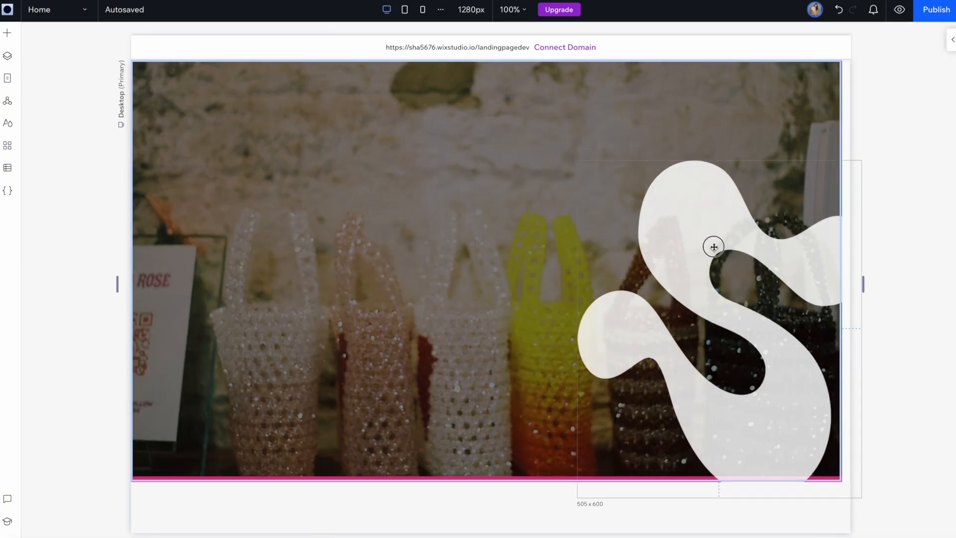
drag(578, 161, 516, 87)
drag(635, 176, 652, 204)
drag(533, 320, 501, 320)
drag(638, 225, 645, 235)
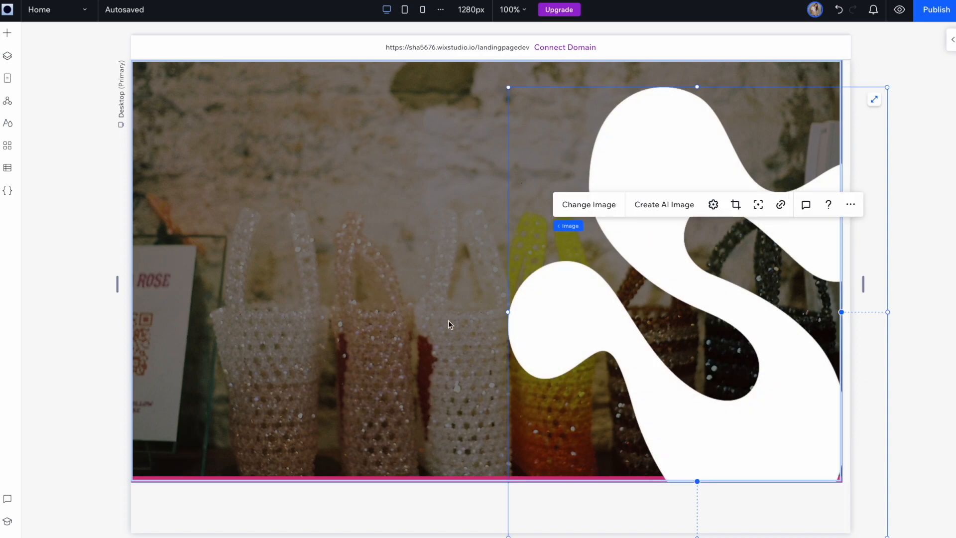
drag(593, 163, 570, 163)
drag(601, 211, 601, 225)
drag(487, 102, 516, 135)
drag(647, 308, 657, 284)
click(289, 282)
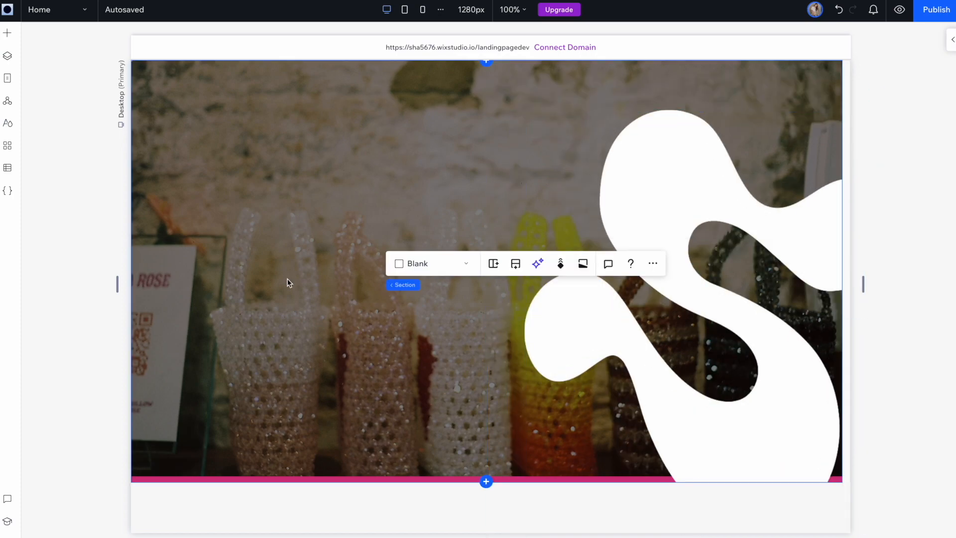
Add a white Heading 1 in the section's lower left reading "It's not just a pop-up. It's a community."
click(7, 33)
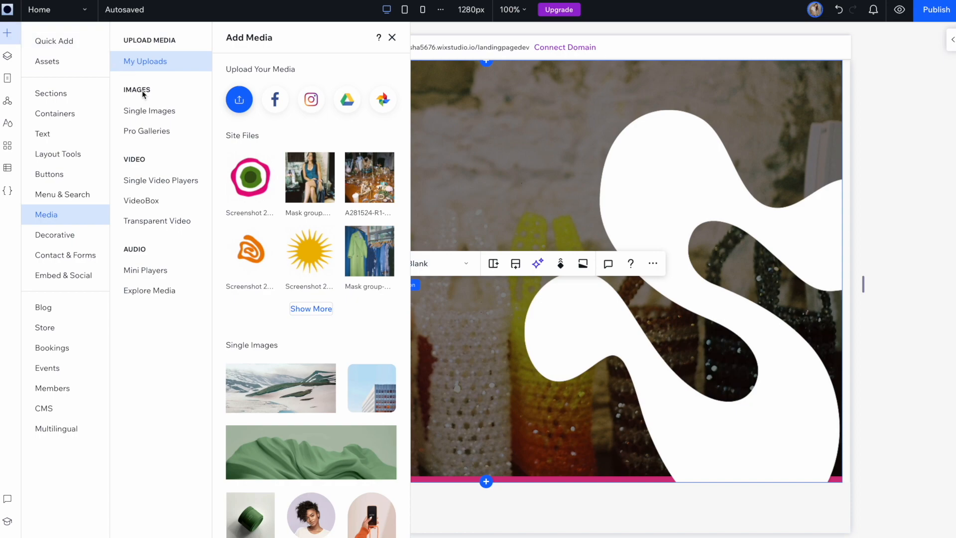
click(67, 137)
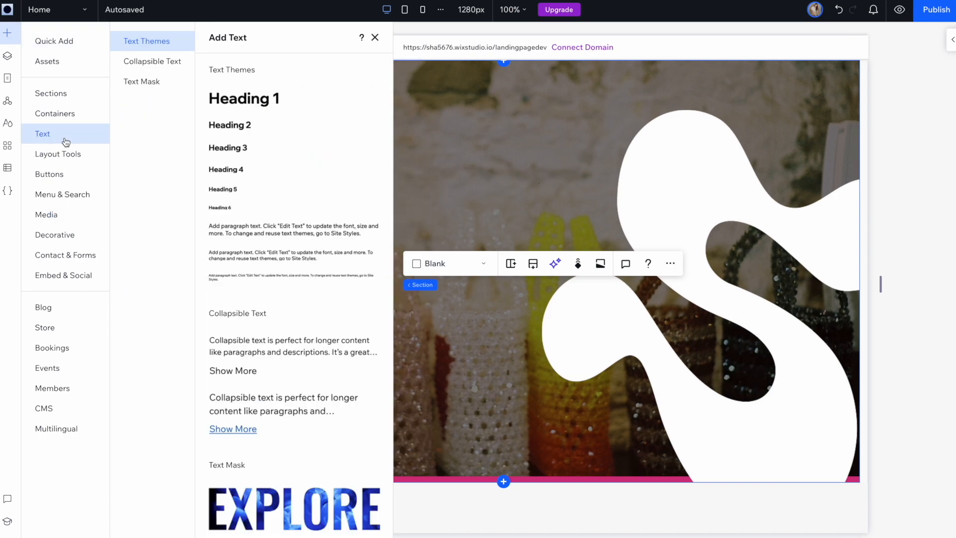
click(260, 101)
drag(413, 277, 271, 346)
click(929, 484)
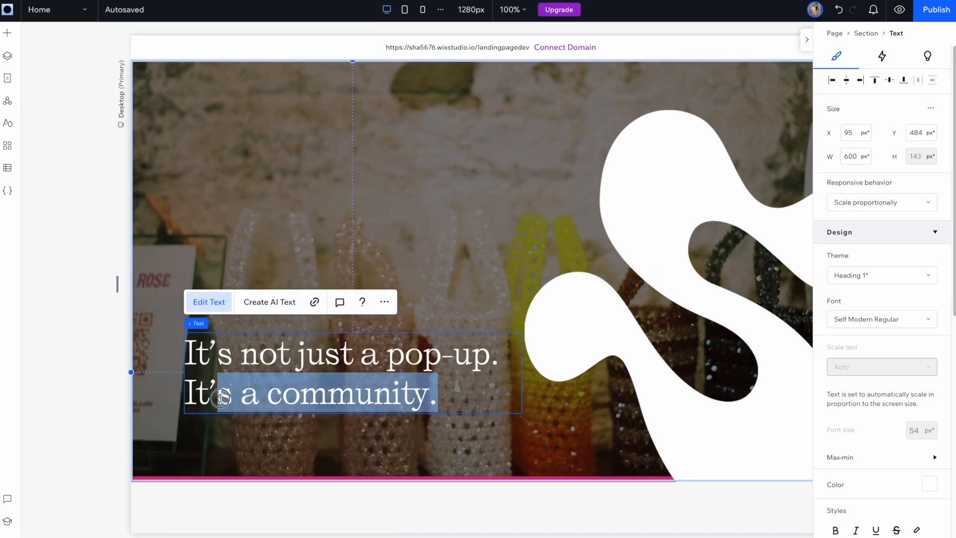
Change the font of the heading's words "community." to Self Modern Trial Italic Italic
drag(220, 398, 267, 394)
click(865, 321)
click(862, 335)
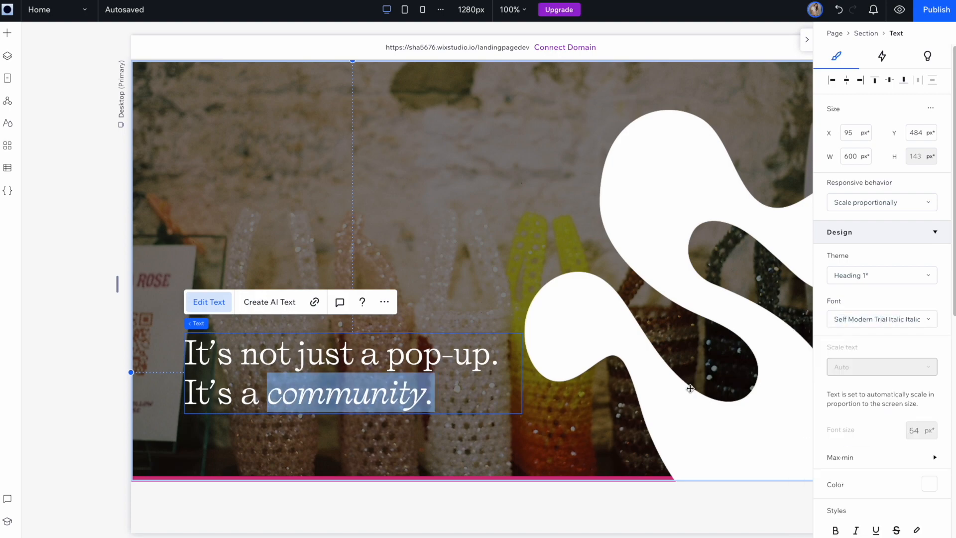
click(564, 441)
Set the heading's line spacing to 1 em
click(345, 379)
scroll(863, 444, down, 5)
click(857, 424)
text(1)
key(Return)
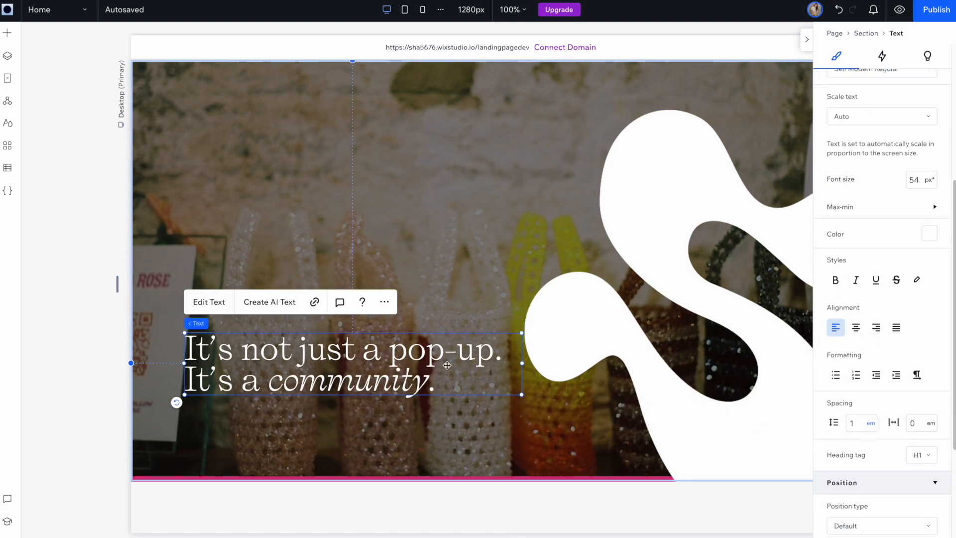
Nudge the headline slightly left and add a white Paragraph 1 text reading "SCROLL TO DISCOVER"
click(376, 378)
drag(376, 377, 368, 377)
click(212, 313)
text(WELCOME TO)
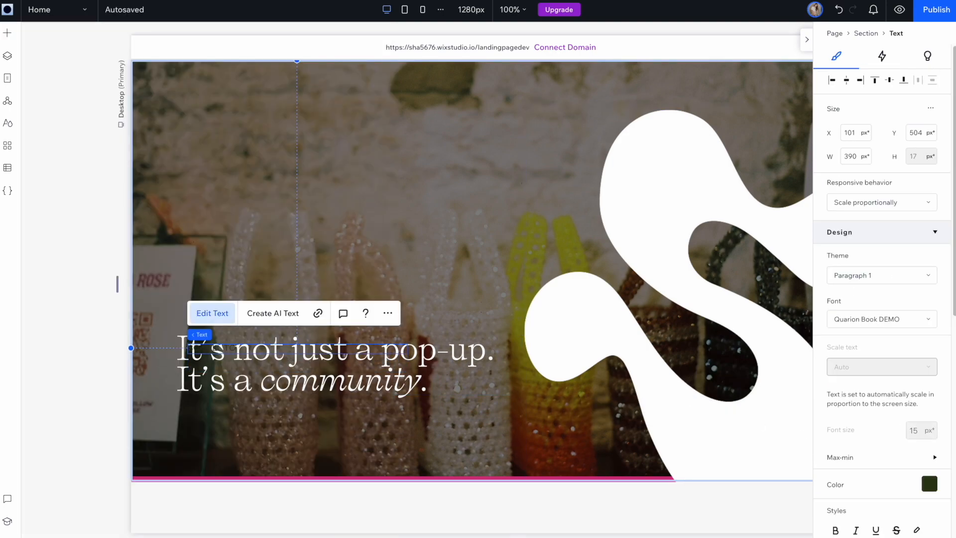
click(929, 484)
click(847, 380)
scroll(868, 414, down, 4)
scroll(879, 344, up, 4)
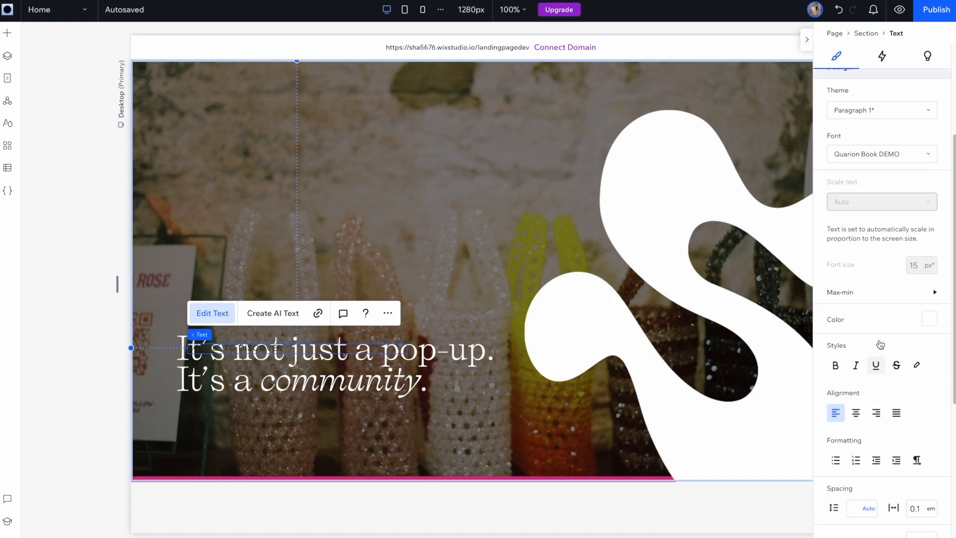
click(929, 483)
click(847, 380)
Place the "SCROLL TO DISCOVER" text below the headline, aligned with its left edge, with 0.1 em character spacing
drag(286, 350, 279, 418)
scroll(879, 378, down, 4)
click(917, 456)
text(0.1)
click(440, 460)
click(336, 421)
click(348, 435)
Add a white basic arrow shape pointing down, sized 17 by 17 px, just right of the "SCROLL TO DISCOVER" text
click(7, 33)
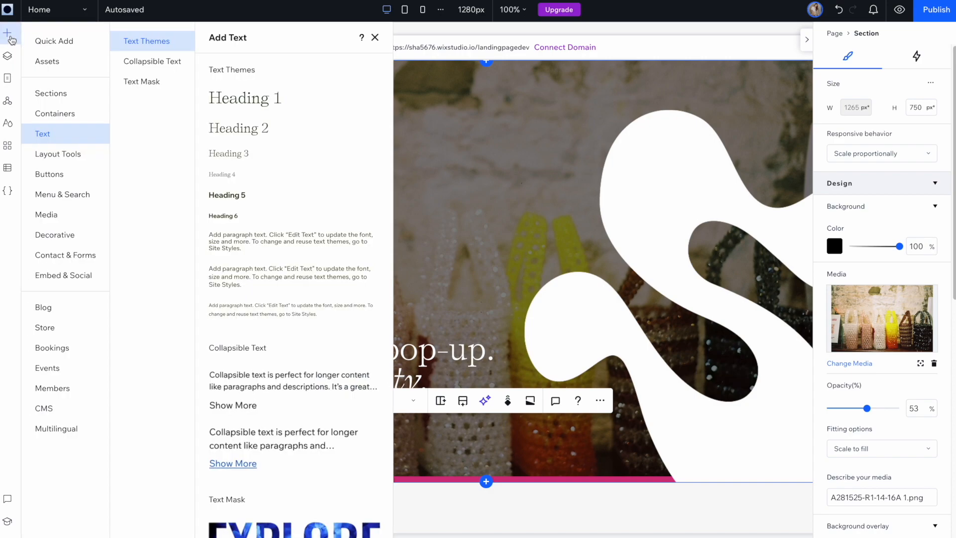
click(70, 236)
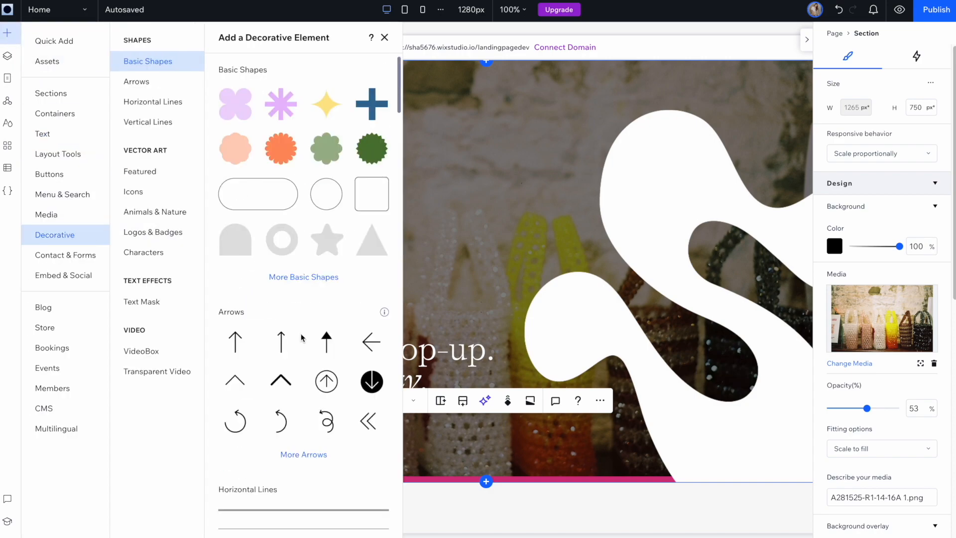
click(367, 351)
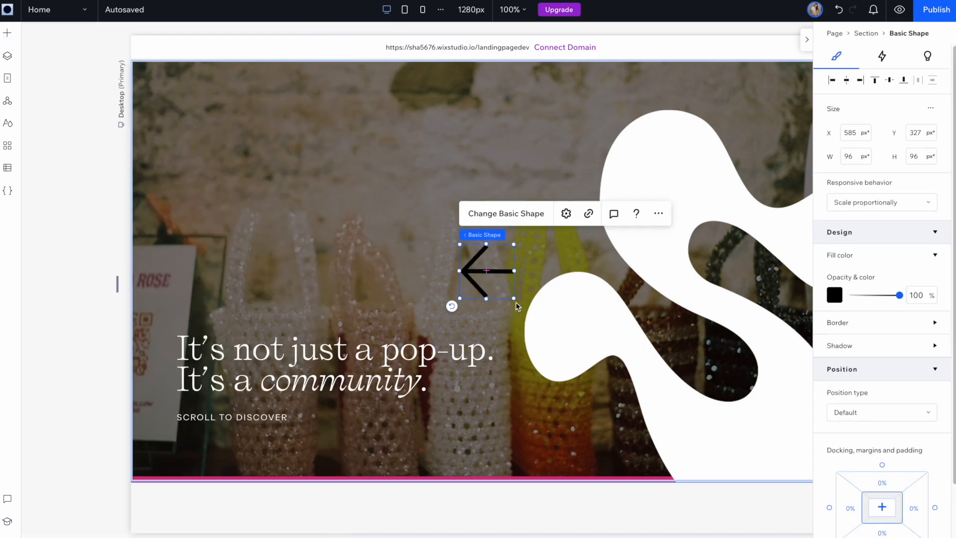
drag(451, 307, 316, 412)
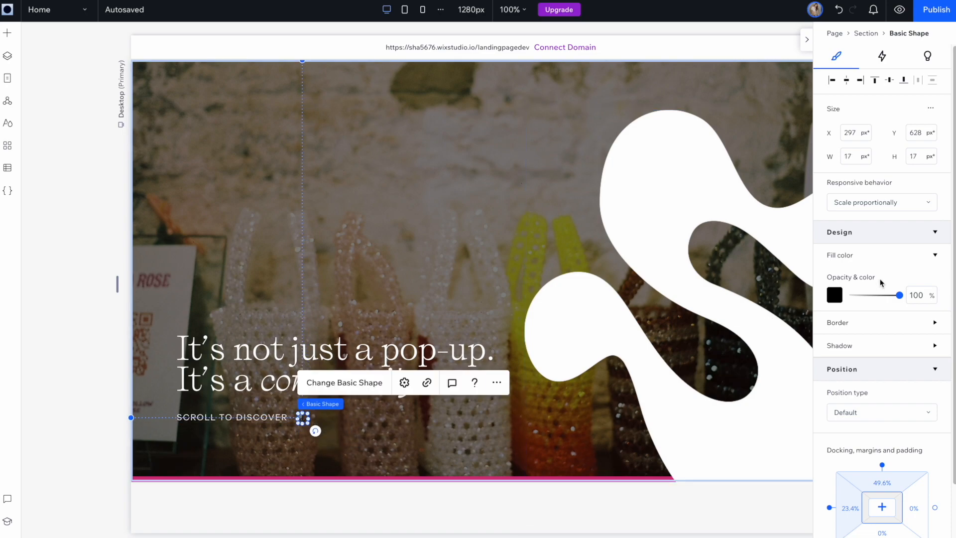
click(834, 295)
click(690, 384)
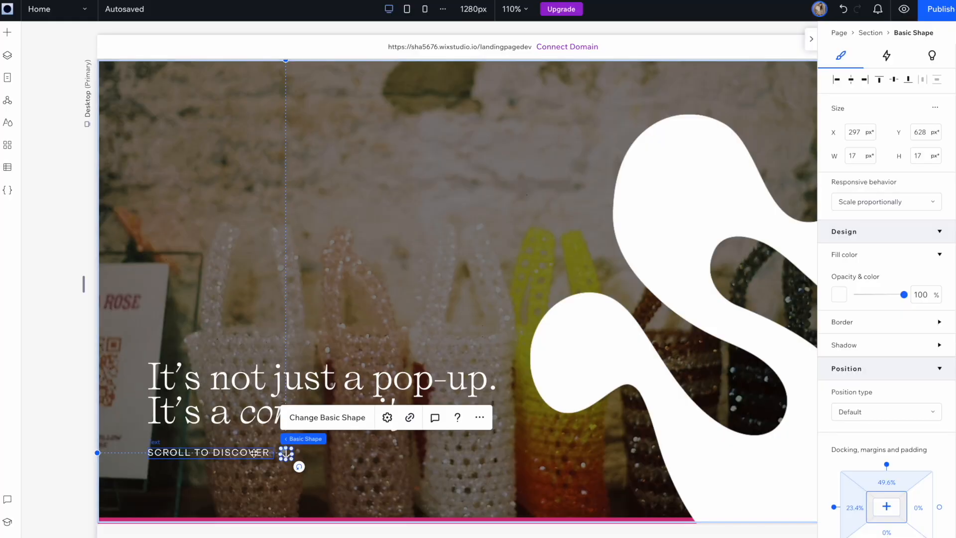
Stack the scroll text with its arrow, and stack that group vertically with the headline
shift+click(242, 453)
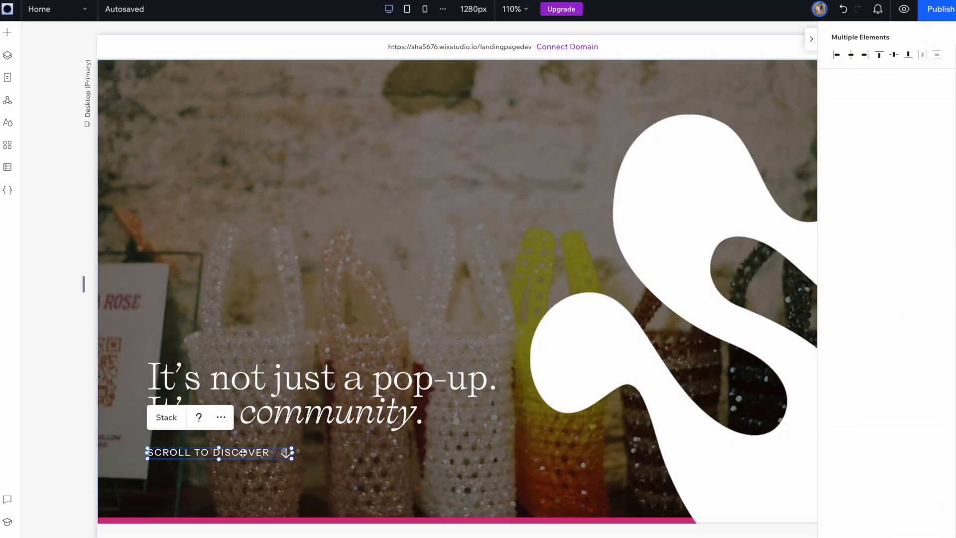
click(172, 417)
click(291, 384)
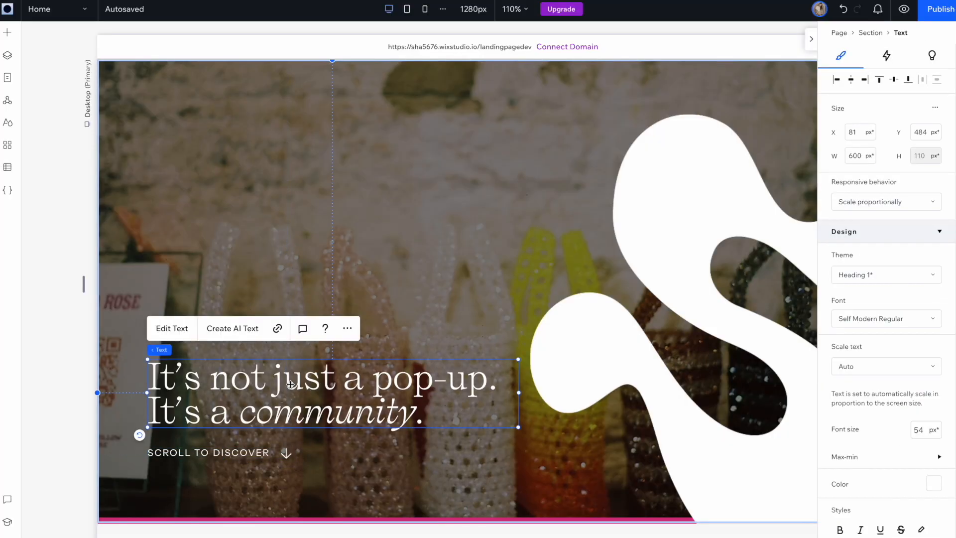
shift+click(225, 454)
click(165, 329)
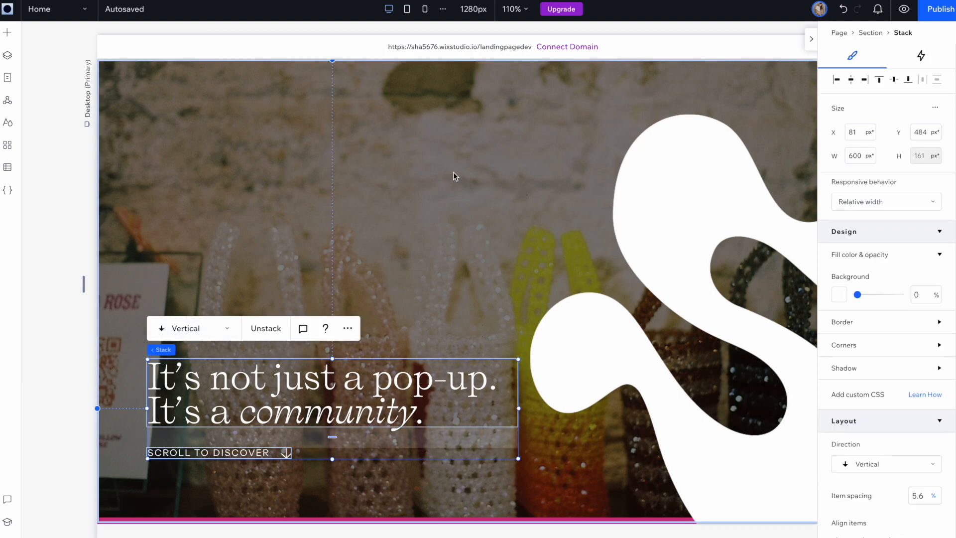
Give the headline stack a Float entrance animation with its direction set to From left
click(922, 55)
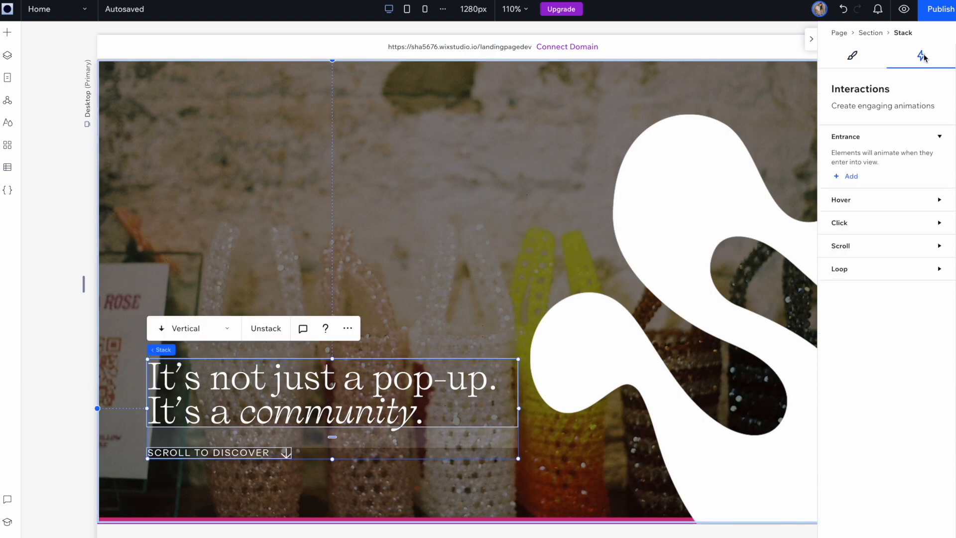
click(851, 176)
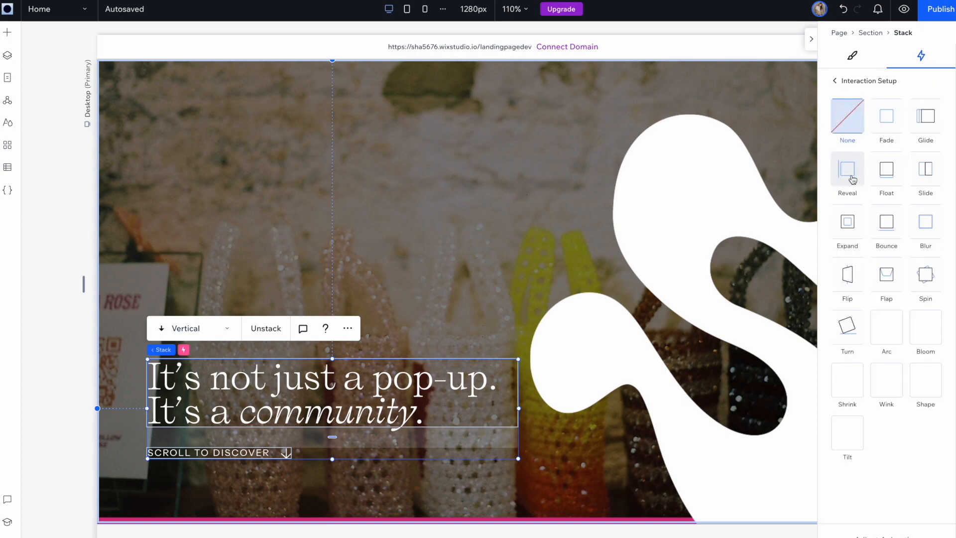
click(887, 177)
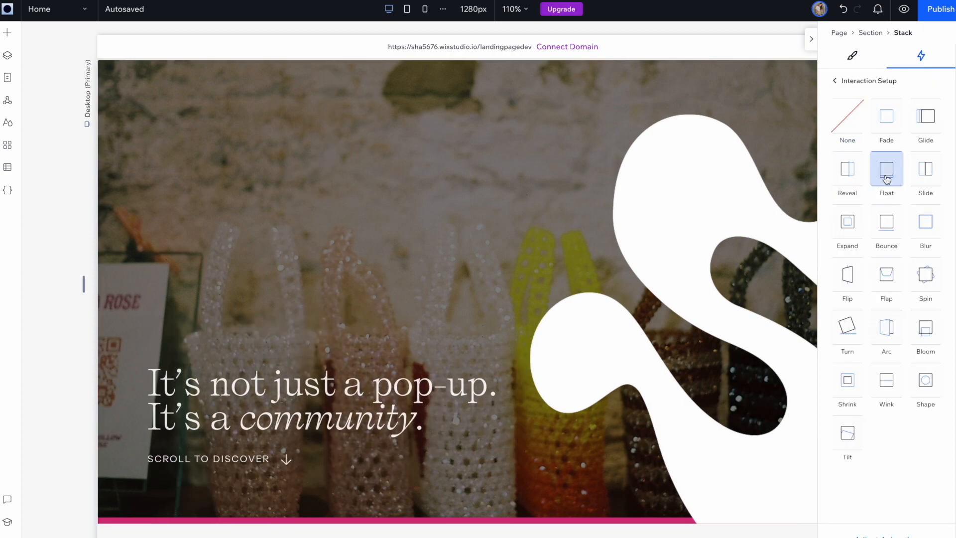
click(886, 535)
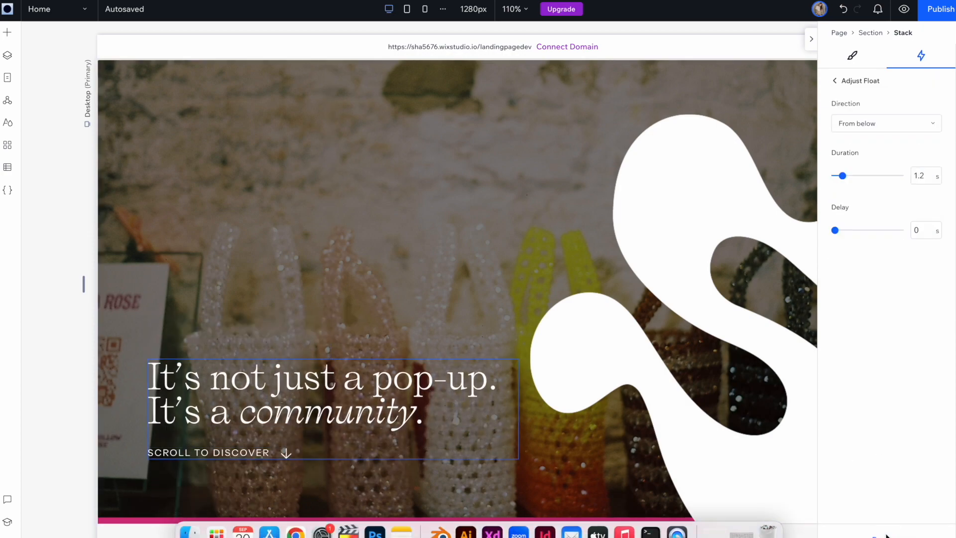
click(868, 126)
click(865, 146)
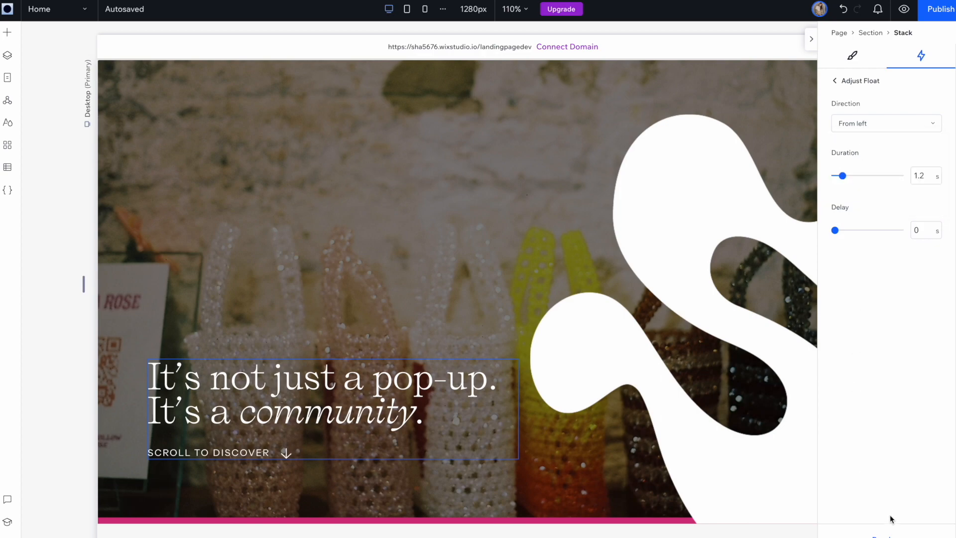
Give the white S-shaped image a Float entrance animation
click(727, 434)
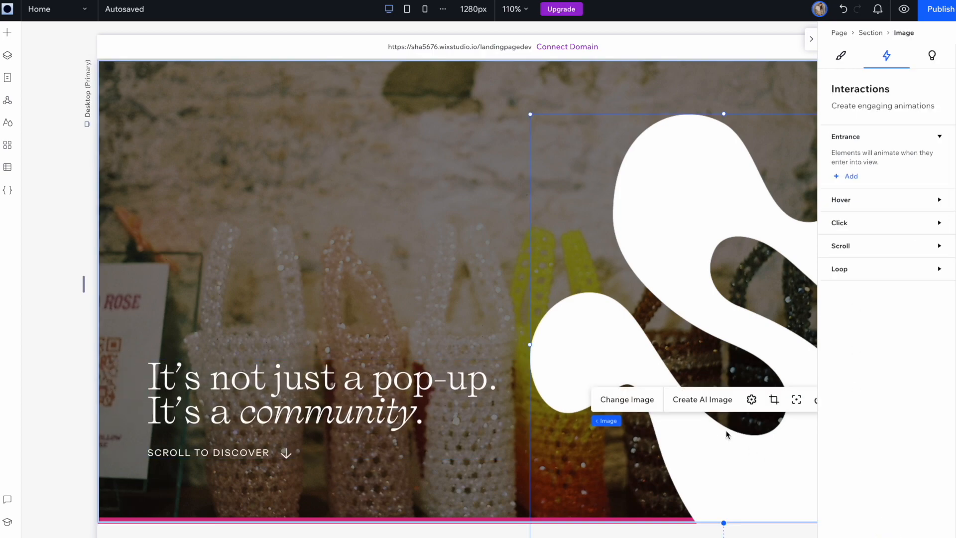
click(850, 179)
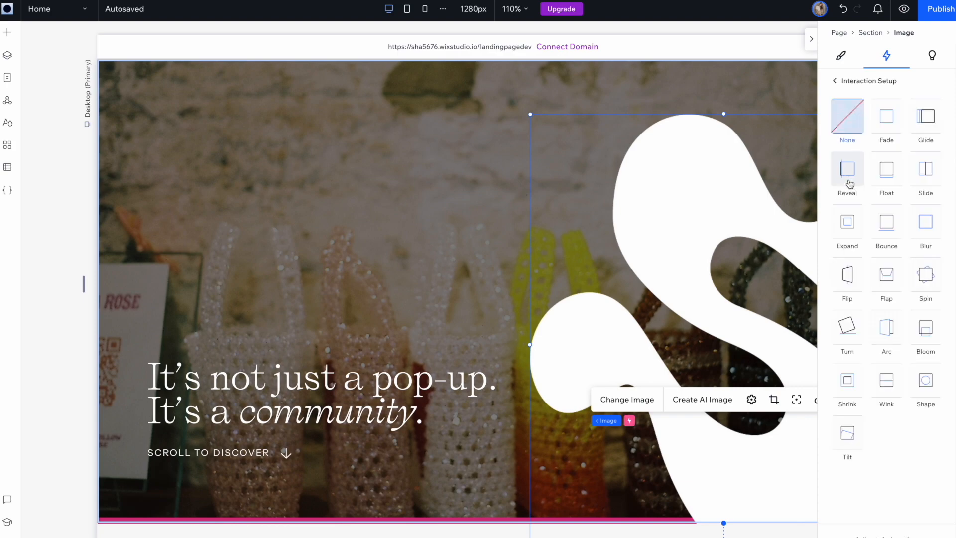
click(885, 178)
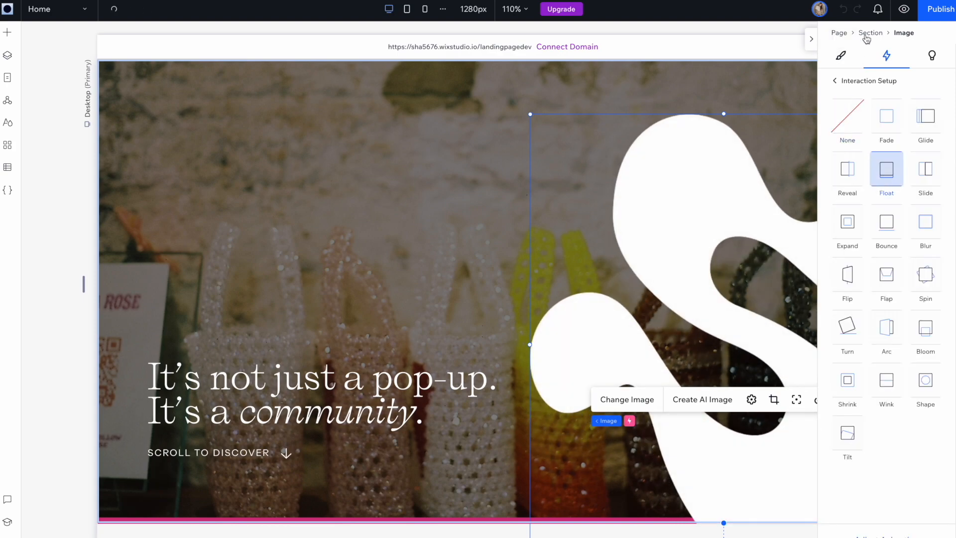
Give the down arrow a looping Breathe animation and preview the page's animations
click(286, 454)
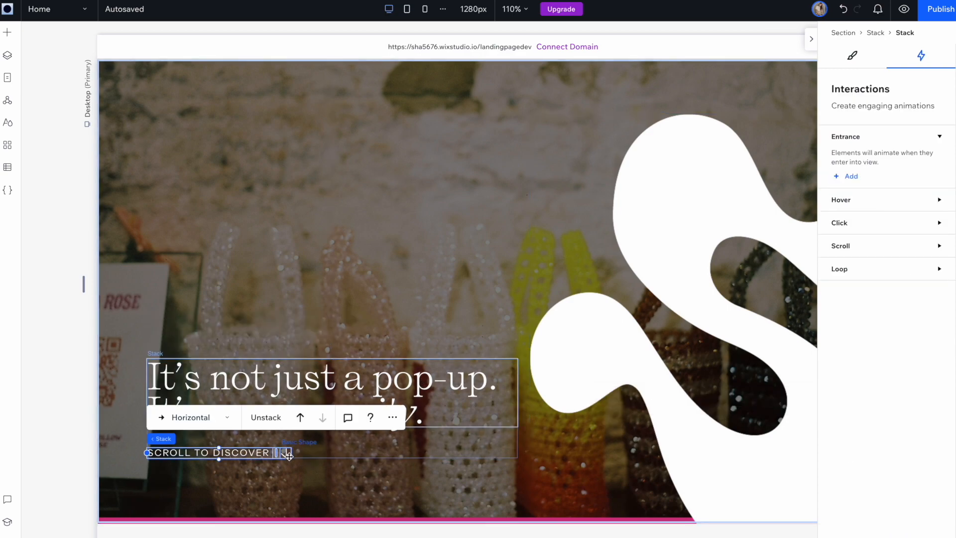
click(287, 454)
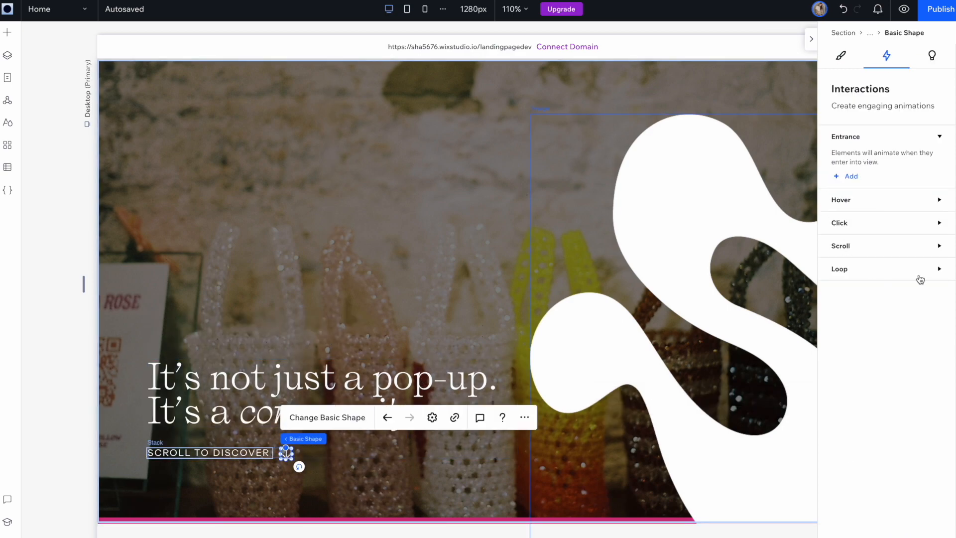
click(938, 273)
click(850, 298)
click(887, 121)
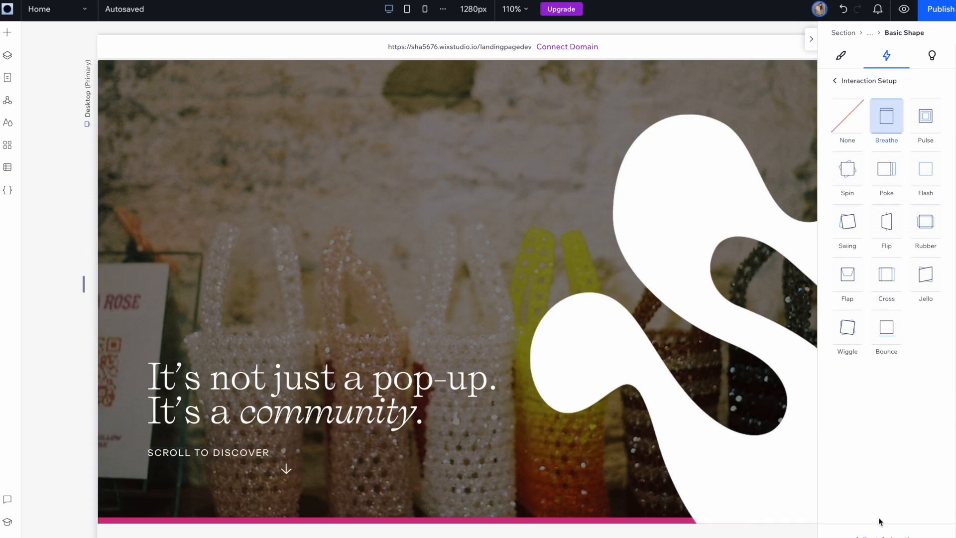
click(904, 9)
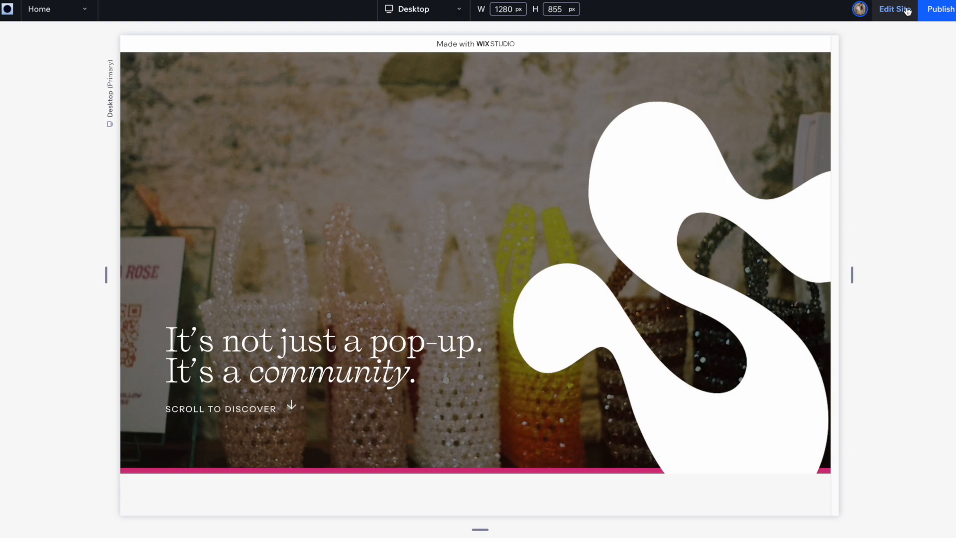
click(895, 9)
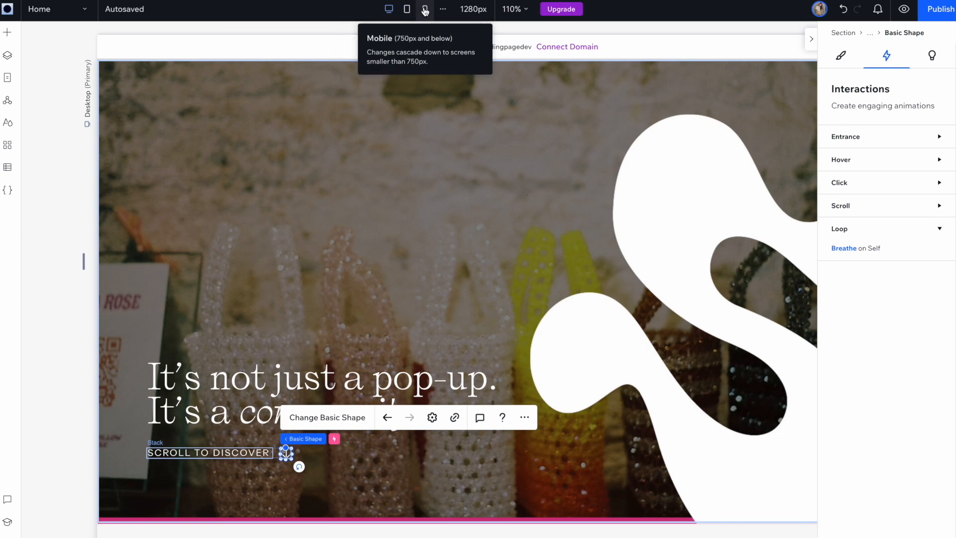
On the tablet breakpoint, move the text stack to the section's lower left and enlarge the S-shaped image in the lower right
click(407, 10)
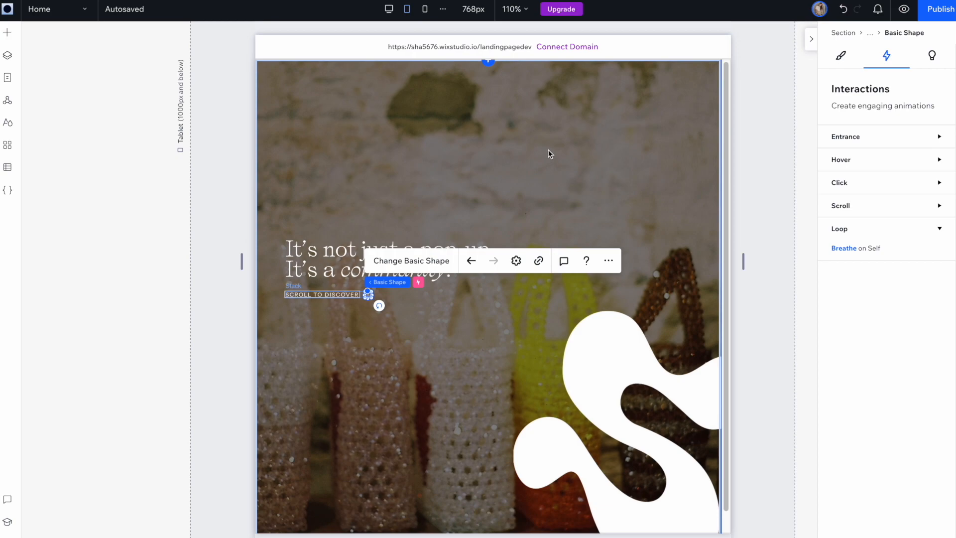
click(548, 149)
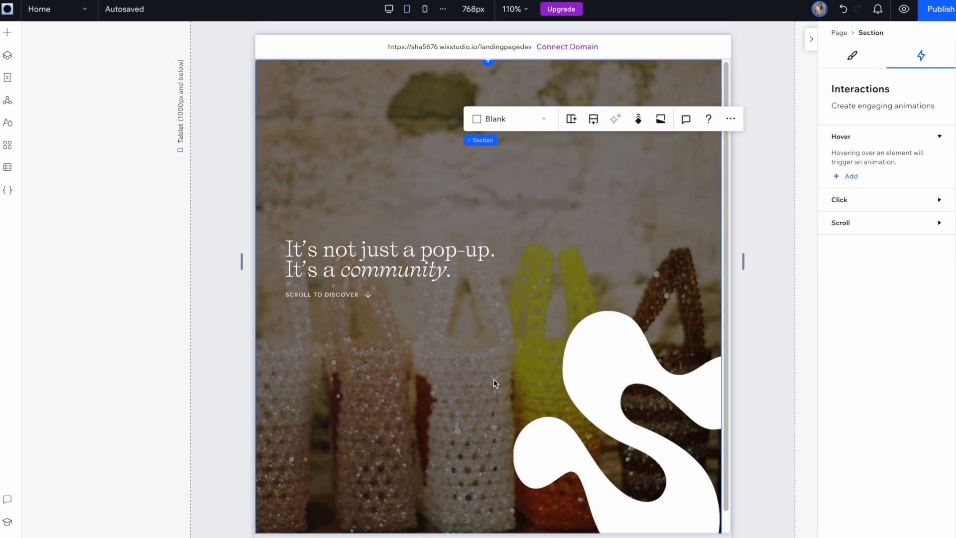
scroll(494, 378, down, 1)
drag(365, 256, 356, 479)
click(550, 426)
drag(513, 289, 425, 162)
drag(612, 319, 625, 309)
click(410, 195)
Set the tablet headline's font size to 35 px and widen its stack to 383 px so it fits on two lines
double_click(388, 461)
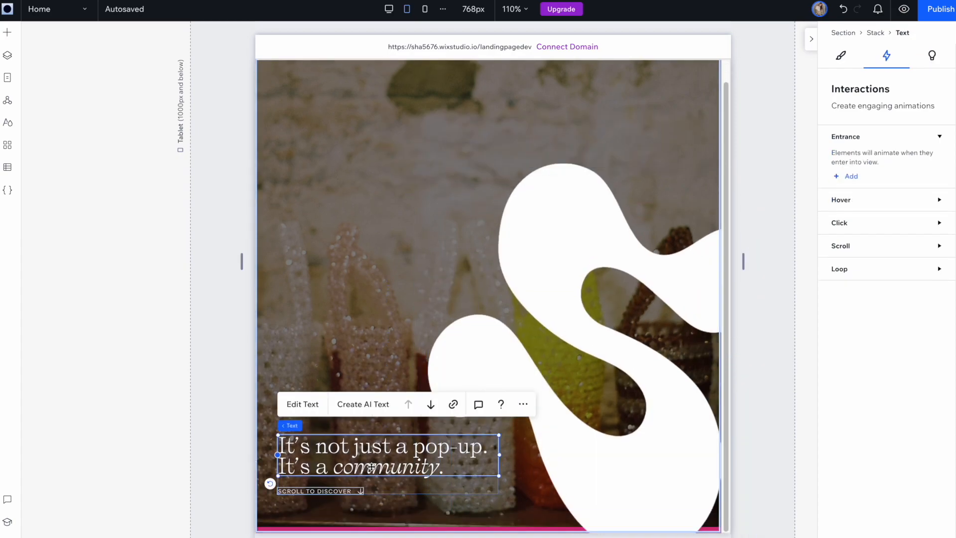
click(925, 411)
text(35)
click(490, 486)
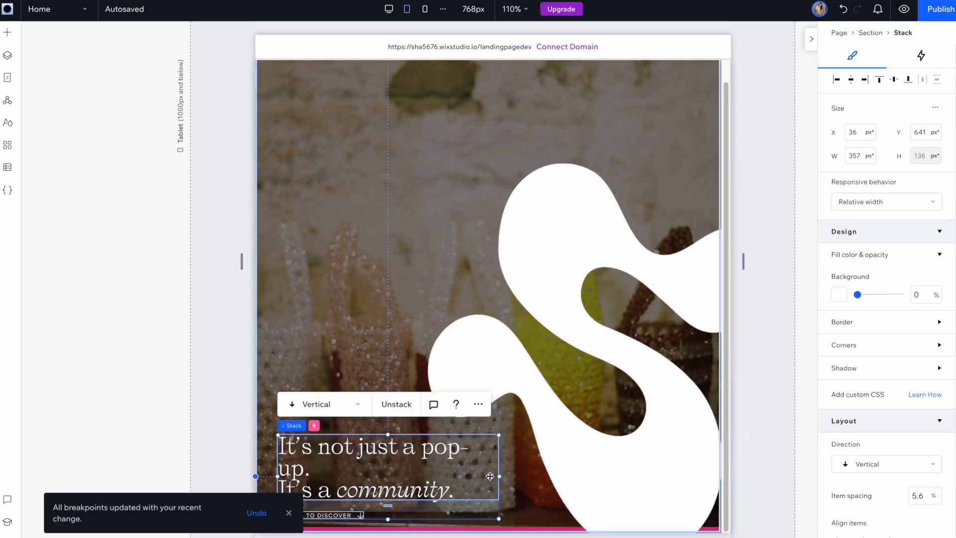
drag(499, 475, 515, 474)
Set the tablet scroll text's font size to 13 px and widen its text box to fit on one line
click(335, 495)
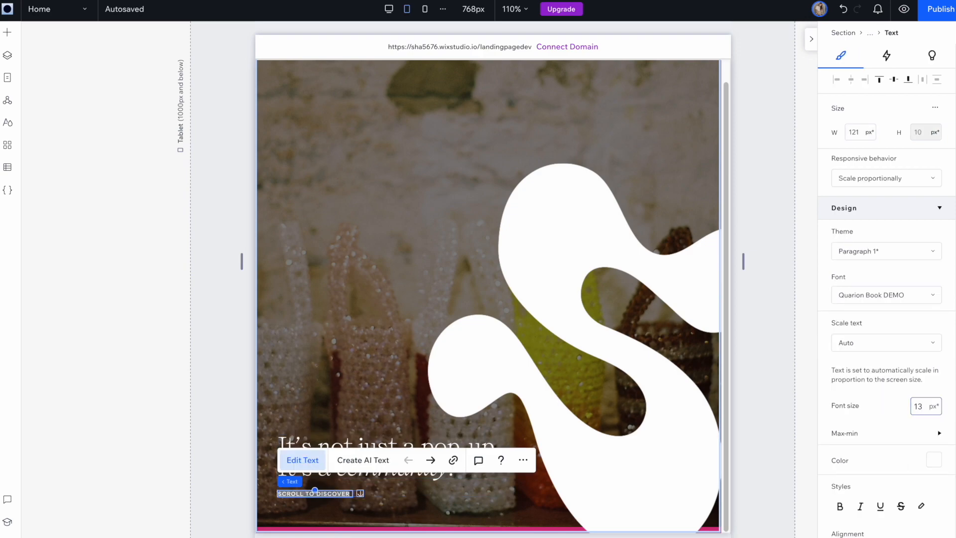
click(356, 499)
drag(365, 501, 395, 499)
click(337, 498)
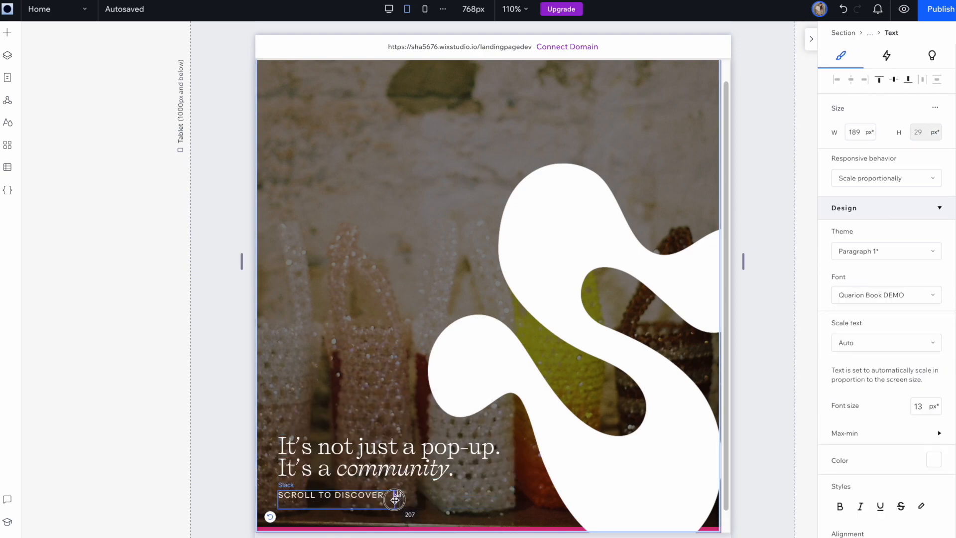
click(395, 498)
Move the tablet text stack slightly up and increase its item spacing to 7.7 %
click(349, 478)
click(341, 454)
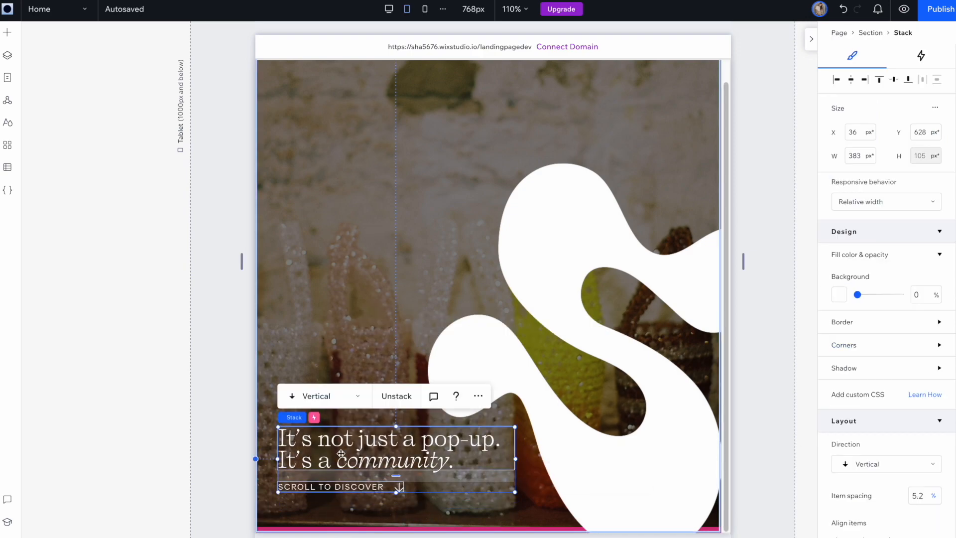
click(319, 266)
click(374, 461)
drag(396, 492, 396, 500)
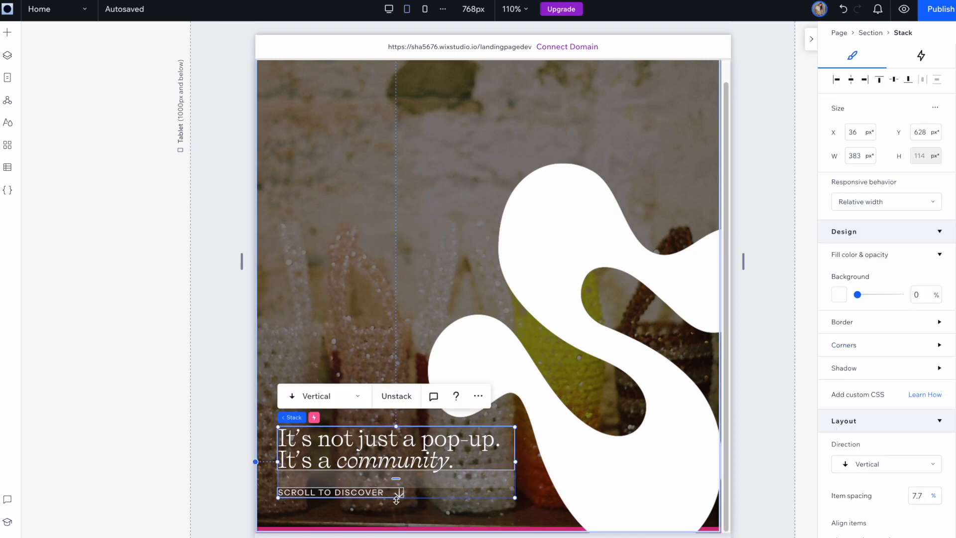
click(405, 169)
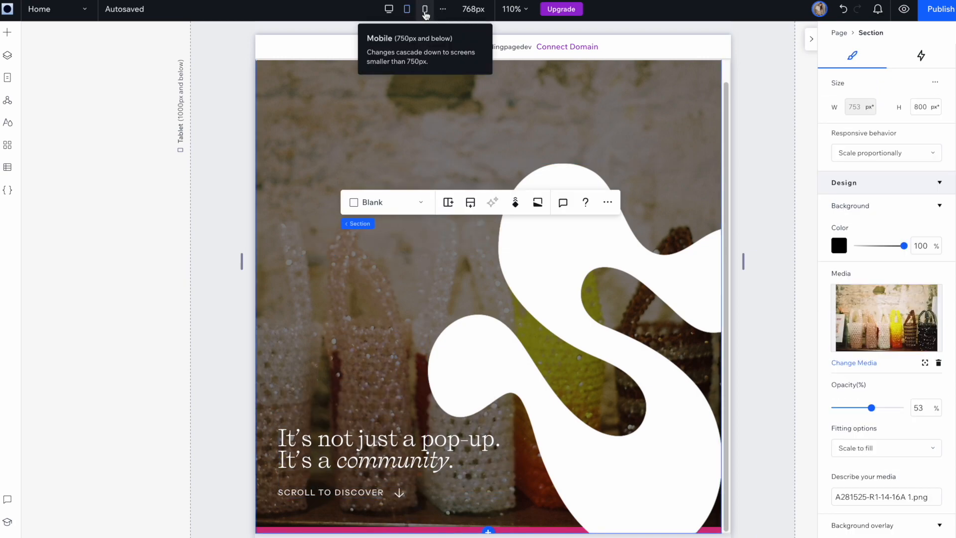
On the mobile breakpoint, centre the S-shaped image above the text stack and fit the centred 25 px headline on two lines
click(425, 8)
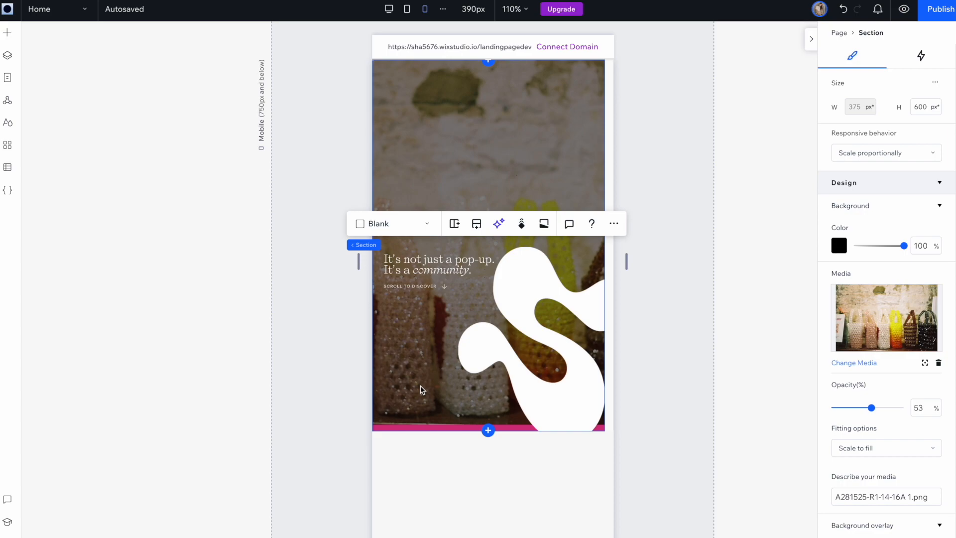
click(640, 214)
click(549, 346)
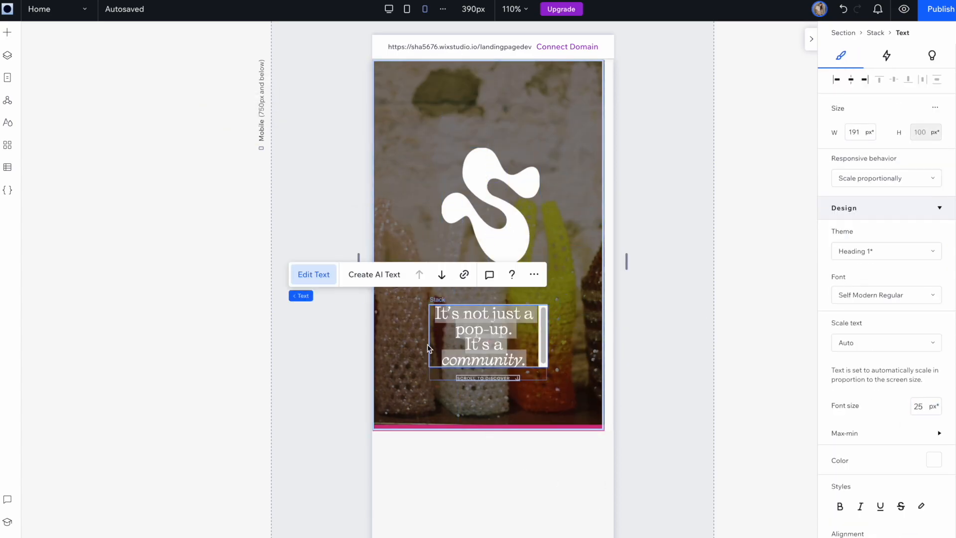
click(500, 344)
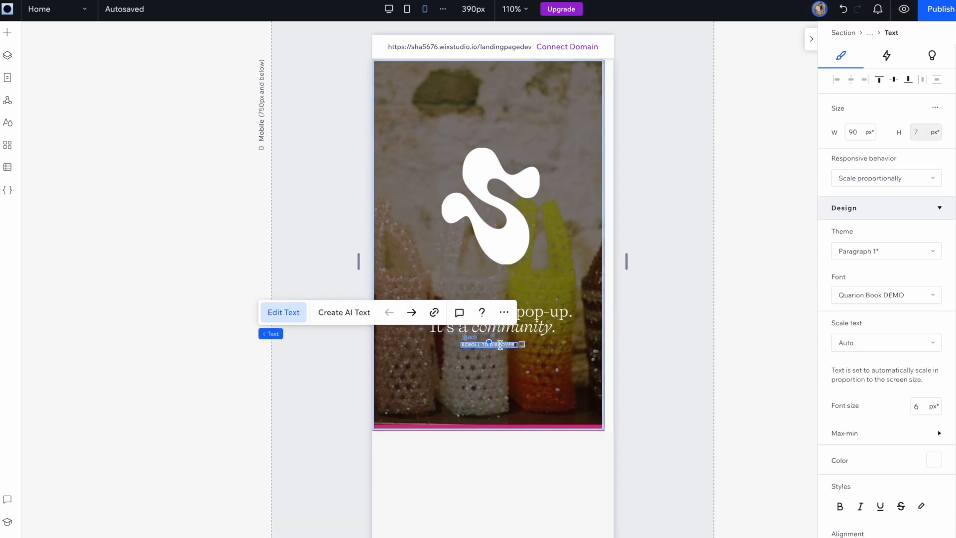
Enlarge the mobile scroll text and arrange its stack vertically with the arrow centred beneath it
key(Escape)
click(498, 397)
click(530, 346)
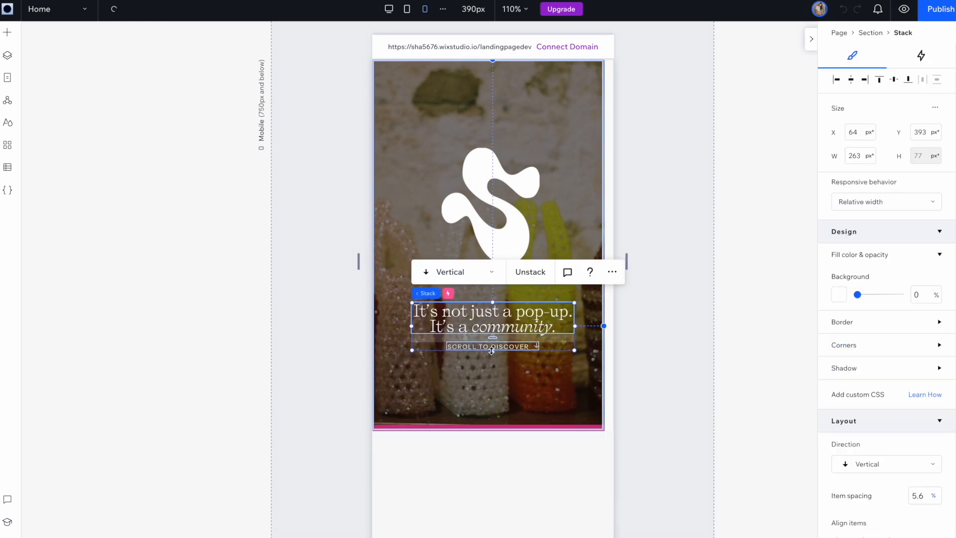
click(533, 347)
click(496, 365)
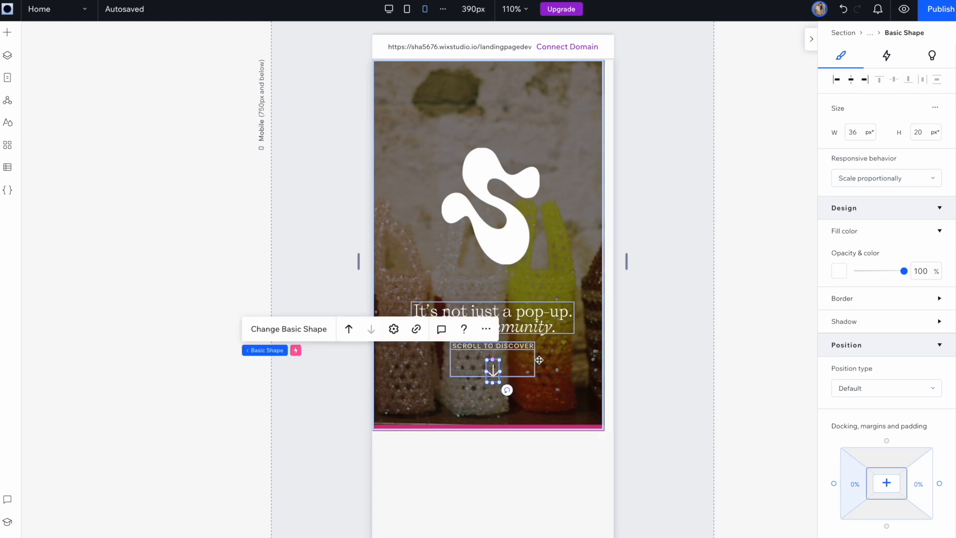
Increase the mobile scroll text's font size slightly and widen its stack to keep the text on one line
double_click(508, 346)
click(922, 405)
key(Up)
click(528, 366)
drag(537, 365, 548, 365)
click(565, 470)
Enlarge the mobile S-shaped image to about 198 by 236 px and preview the mobile page
click(498, 239)
drag(442, 264, 417, 294)
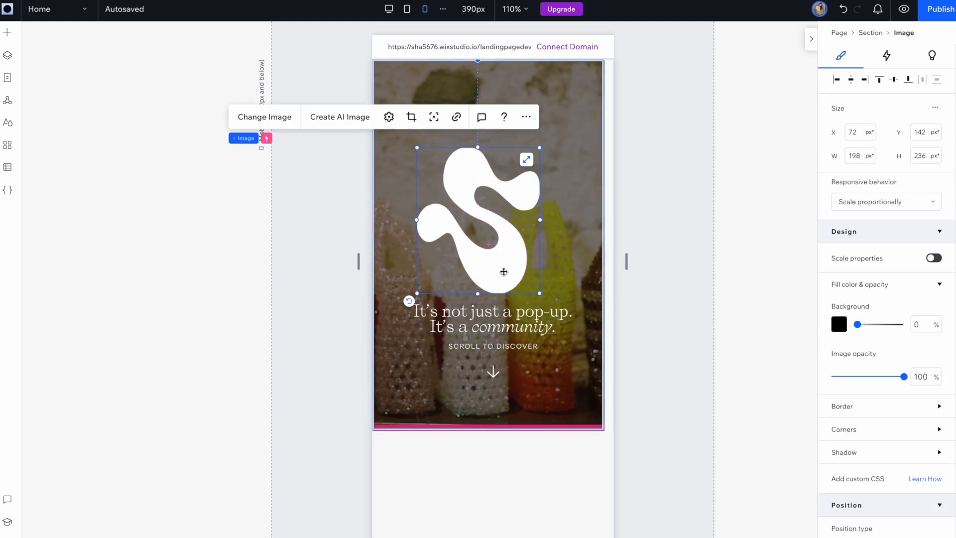
click(904, 10)
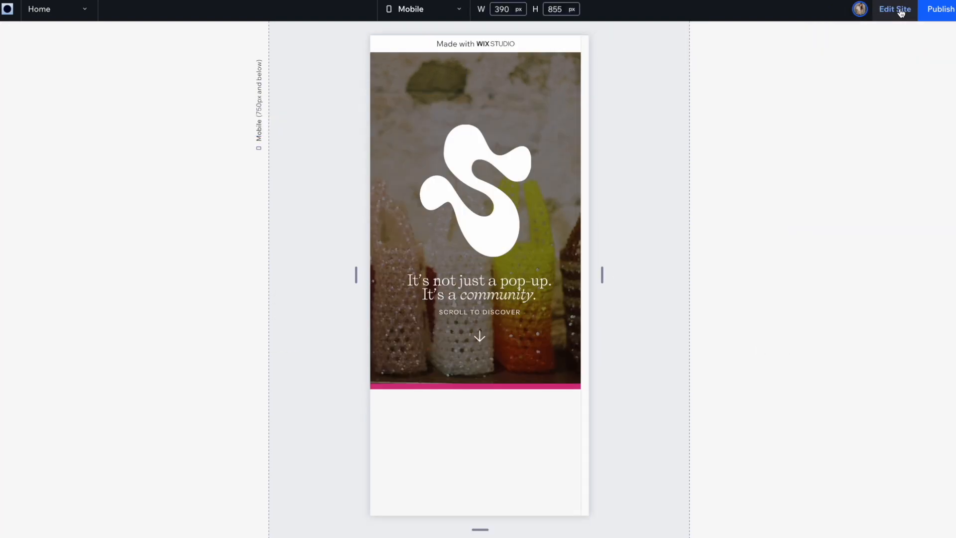
click(901, 12)
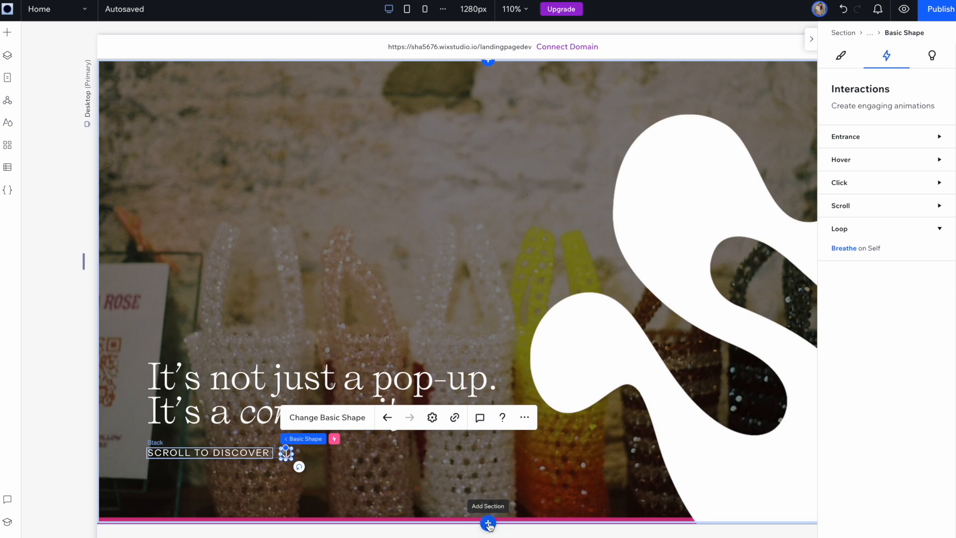
On the desktop breakpoint, add a blank section below the hero and fill its background with the pale green theme color
click(489, 524)
click(316, 313)
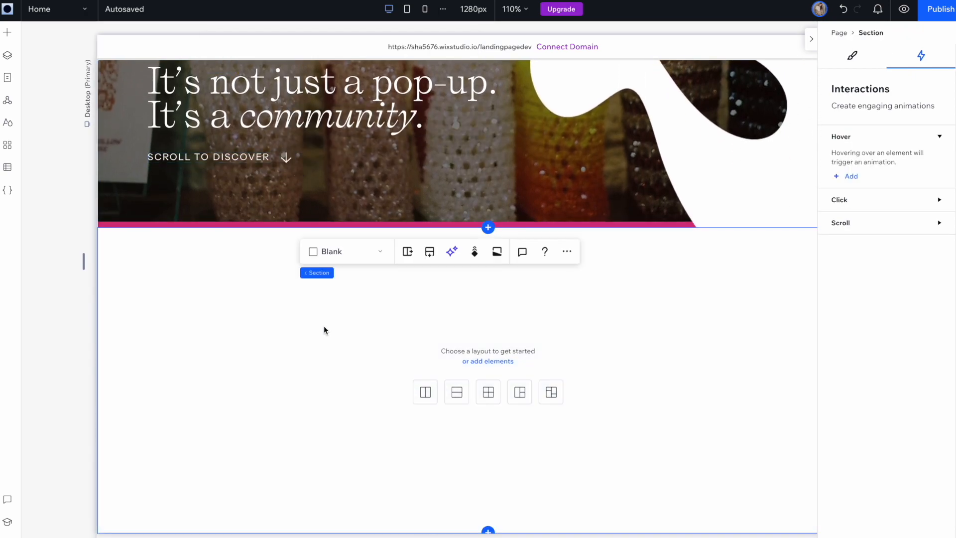
click(859, 46)
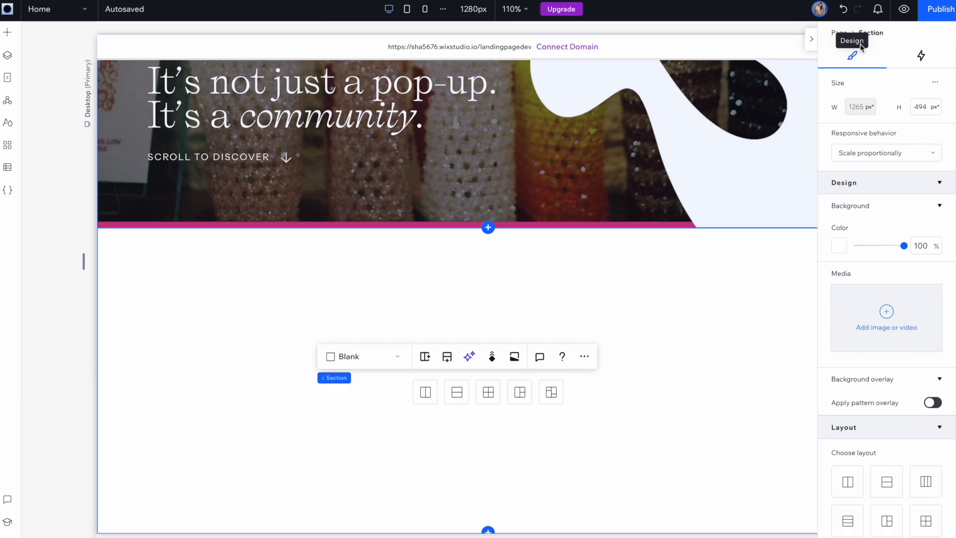
click(839, 249)
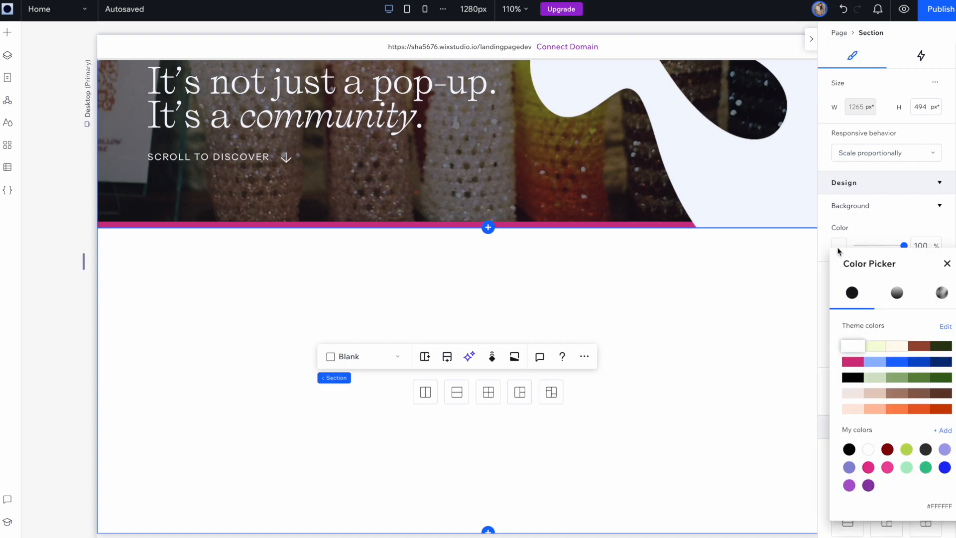
click(780, 303)
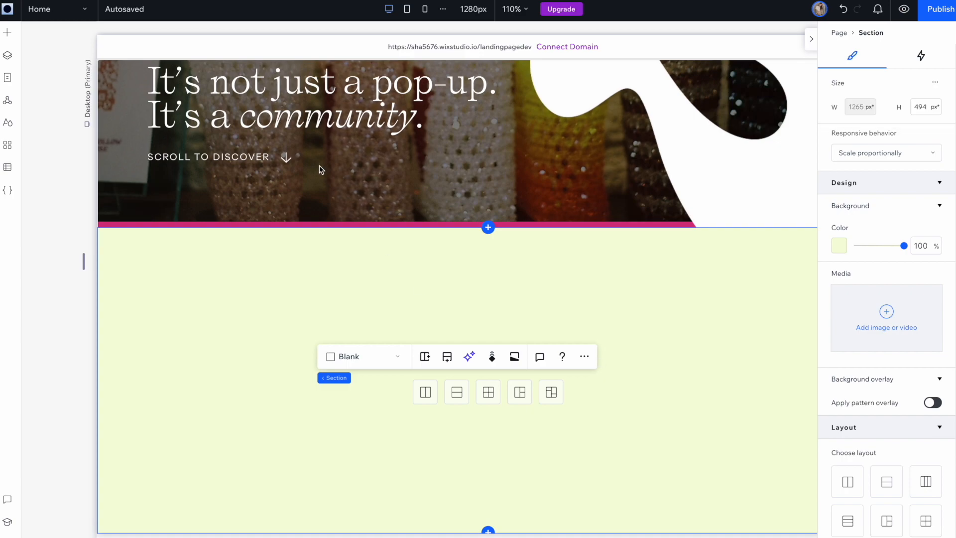
Copy the hero headline into the pale green section and color it dark green
click(265, 121)
click(265, 120)
click(265, 120)
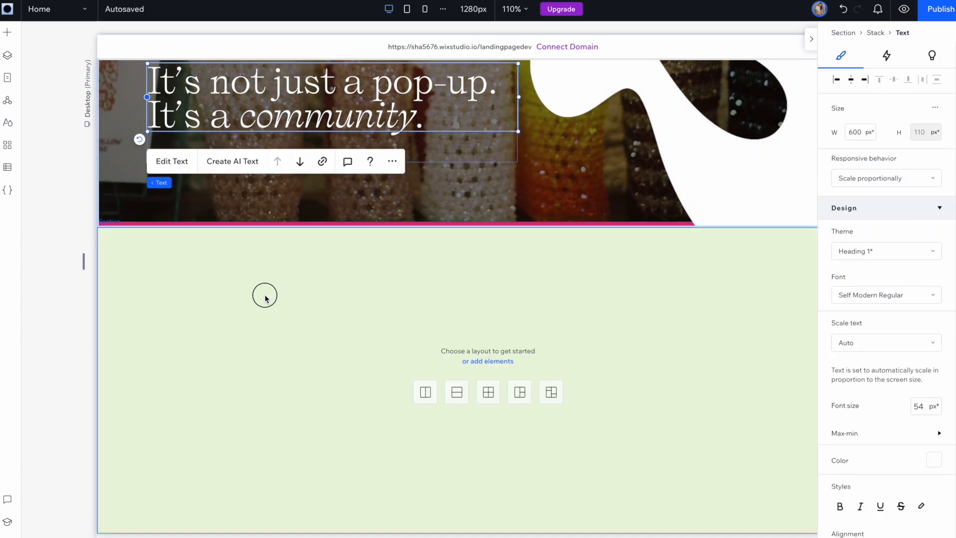
click(264, 294)
key(ctrl+v)
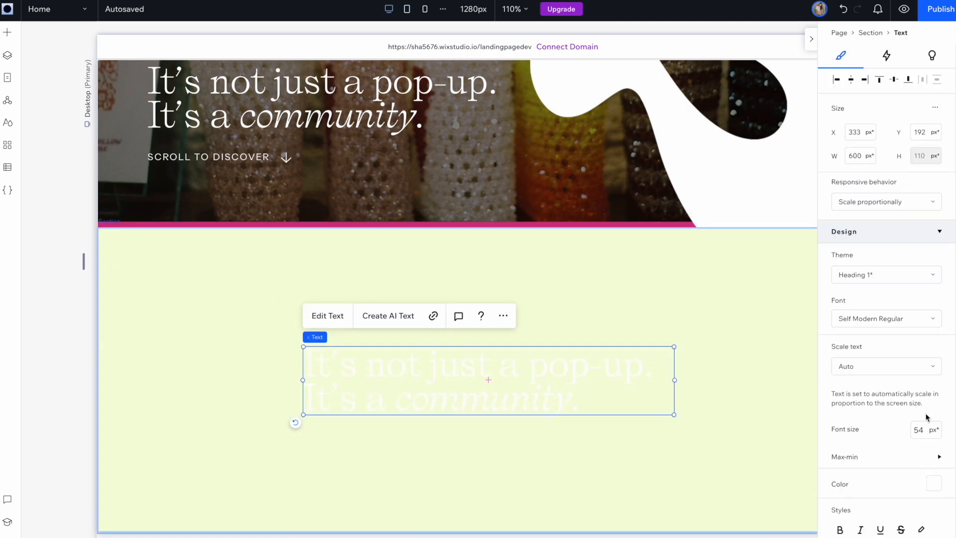
click(935, 482)
click(941, 381)
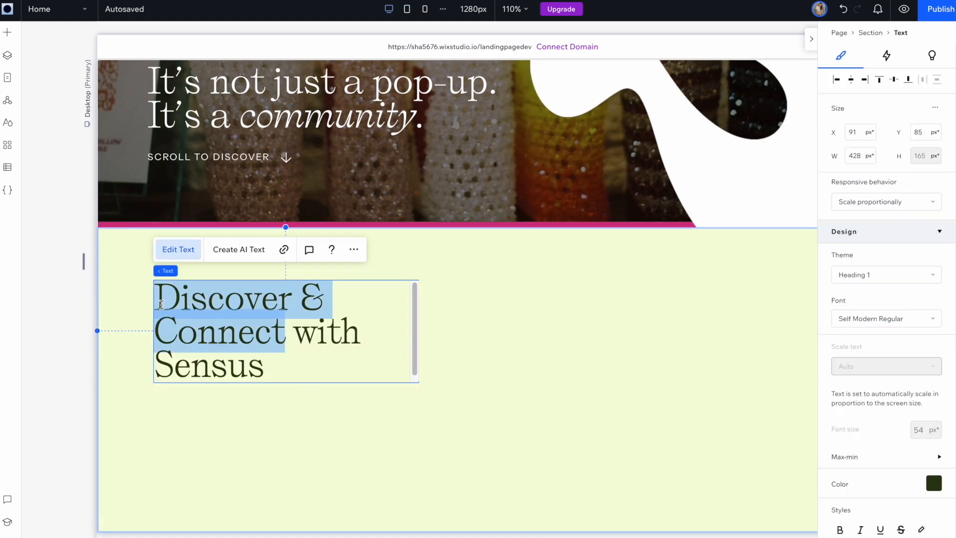
Change the copied headline to "Discover & Connect with Sensus" at the section's upper left and italicize "Discover & Connect"
key(ctrl+i)
click(281, 330)
click(438, 344)
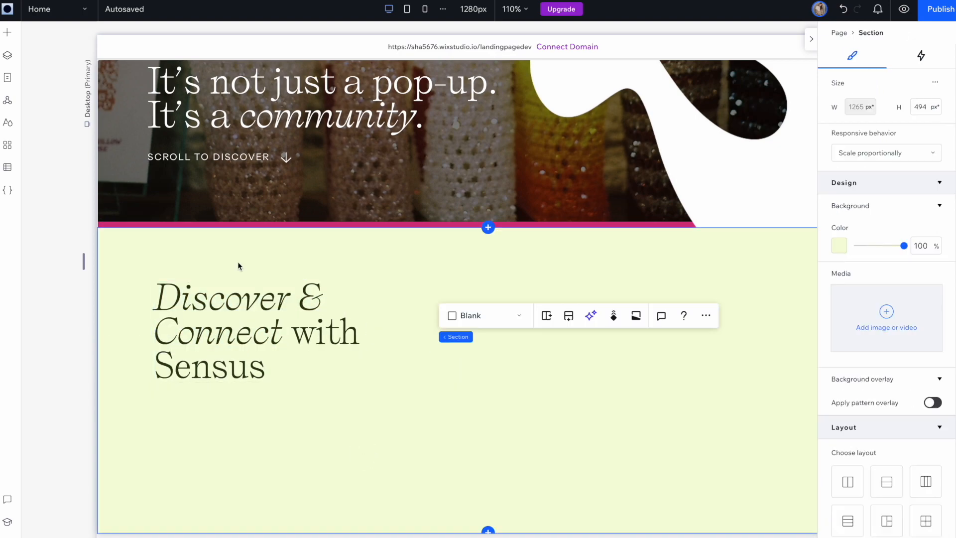
Copy the hero's scroll text stack to just below the new heading and color its text dark green
click(218, 157)
key(ctrl+c)
key(ctrl+v)
drag(209, 348, 170, 402)
scroll(891, 369, down, 6)
scroll(894, 368, up, 6)
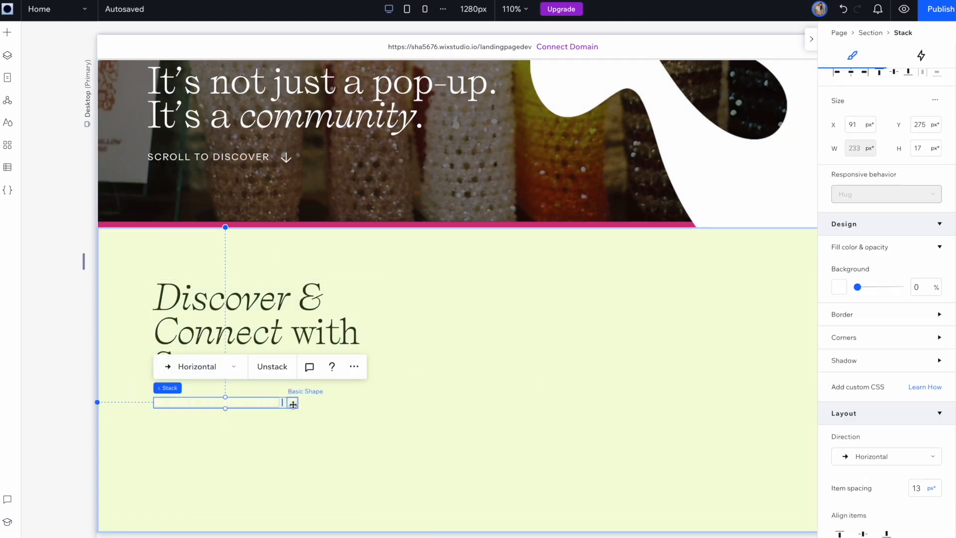
double_click(239, 402)
click(934, 459)
click(941, 380)
click(250, 403)
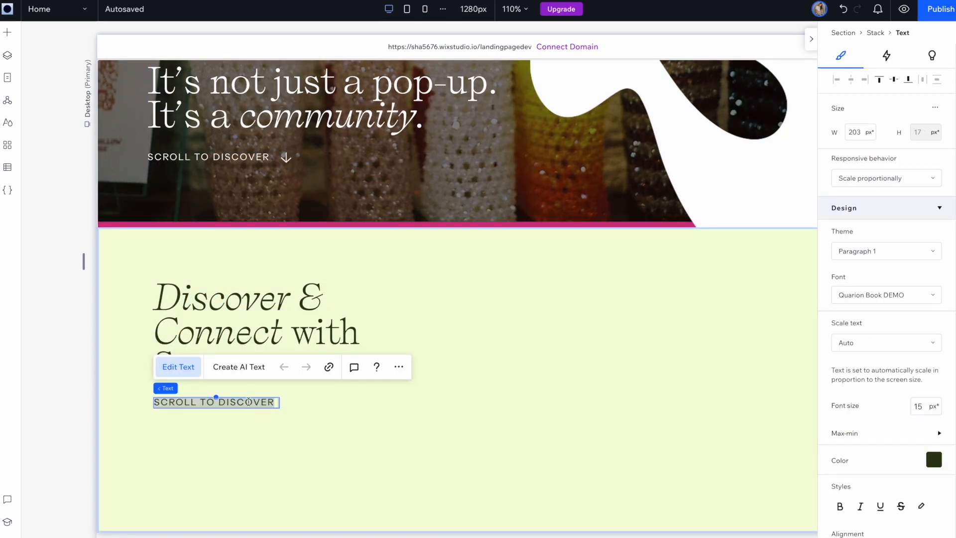
Replace the copied scroll text with the Sensus description paragraph, widen its box and increase its line spacing
double_click(250, 402)
key(ctrl+v)
click(272, 443)
drag(280, 442, 365, 443)
scroll(924, 433, down, 5)
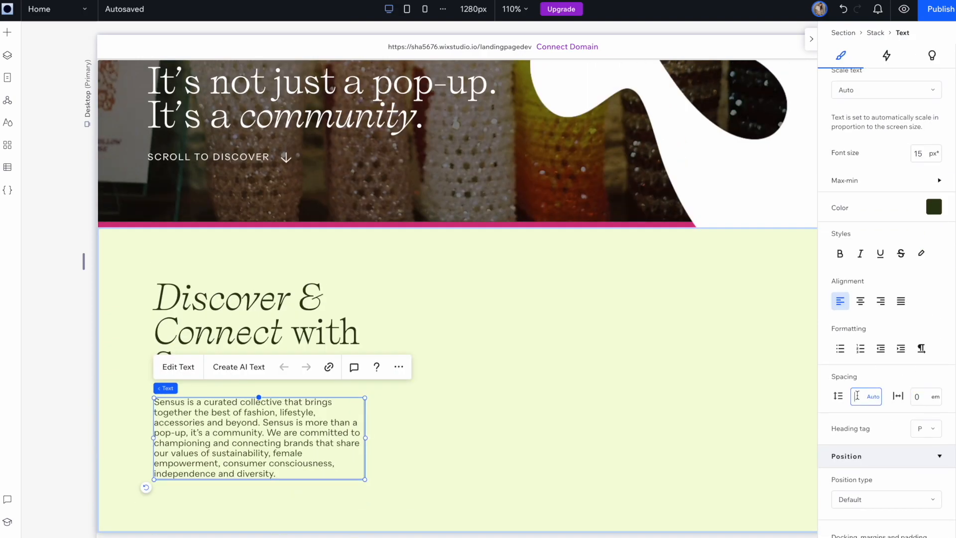
click(605, 486)
scroll(913, 84, up, 5)
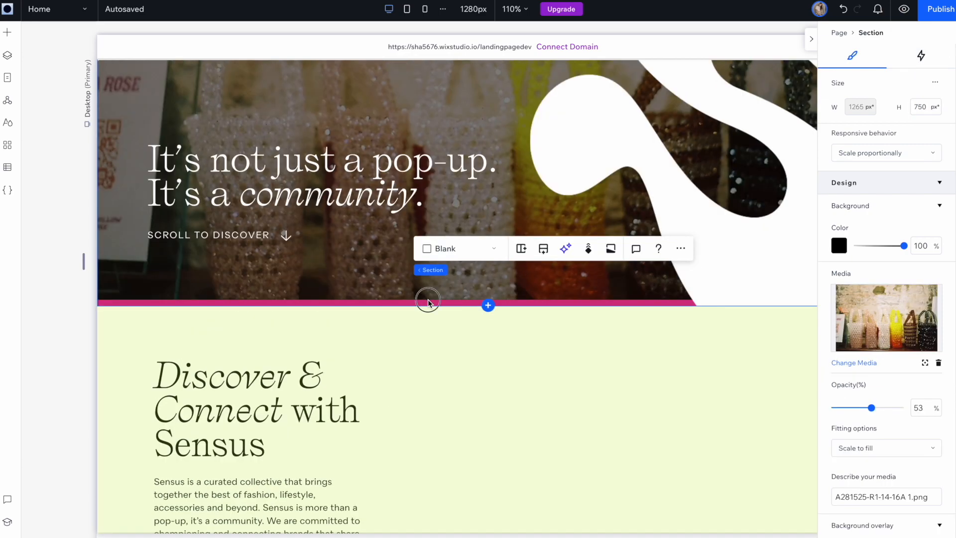
Copy the hero's pink 10 px line into the pale green section and stretch it to full width
click(428, 302)
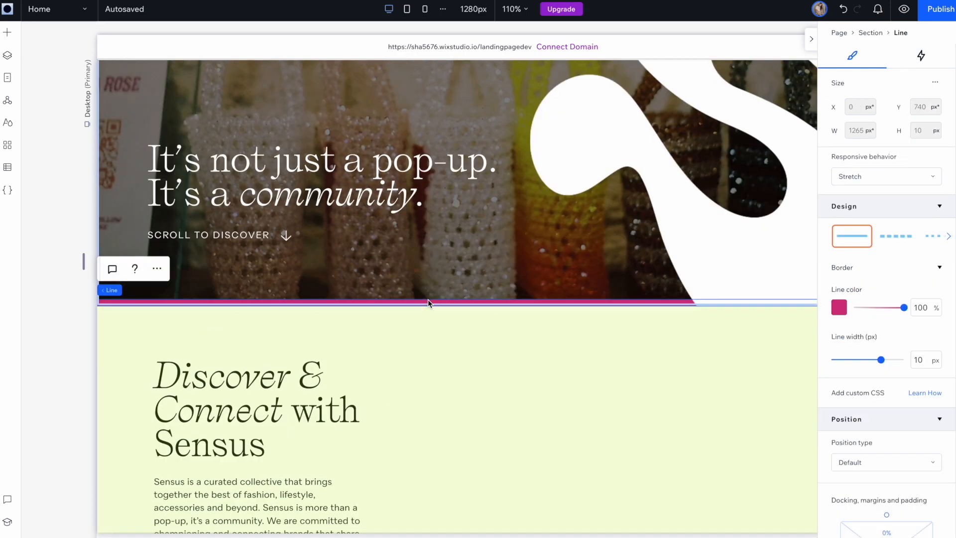
click(461, 427)
scroll(461, 427, down, 8)
key(super+v)
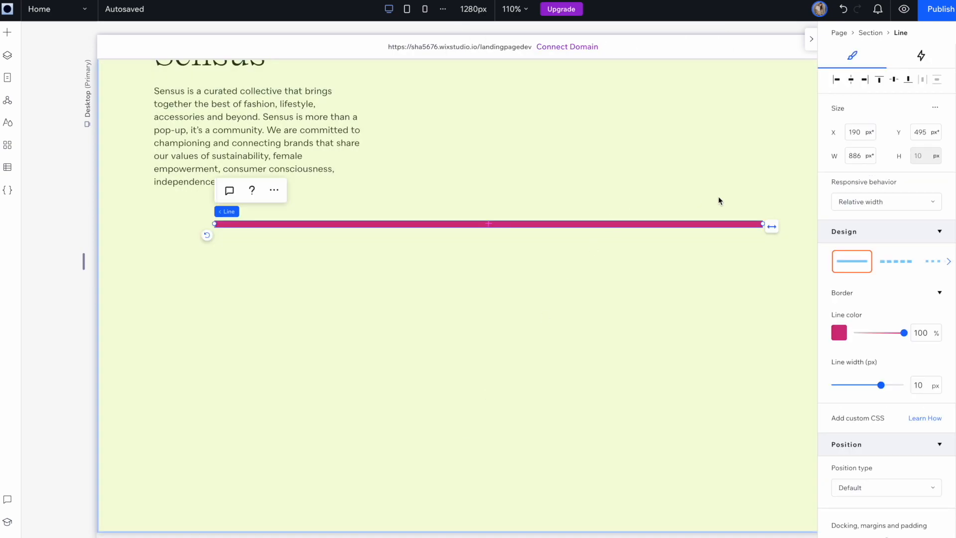
click(772, 227)
Dock the copied pink line to the bottom of its section with a bottom margin of 0
scroll(886, 418, down, 2)
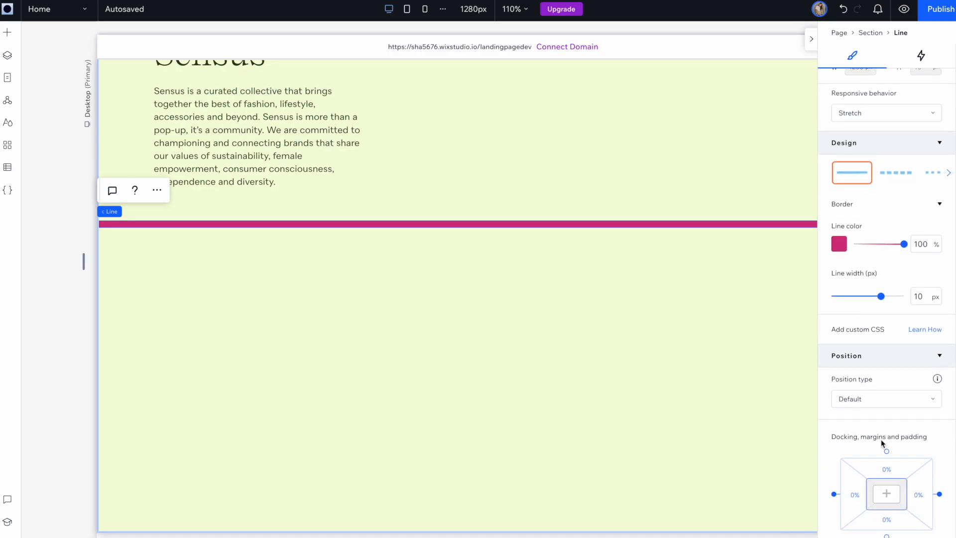
scroll(881, 439, down, 2)
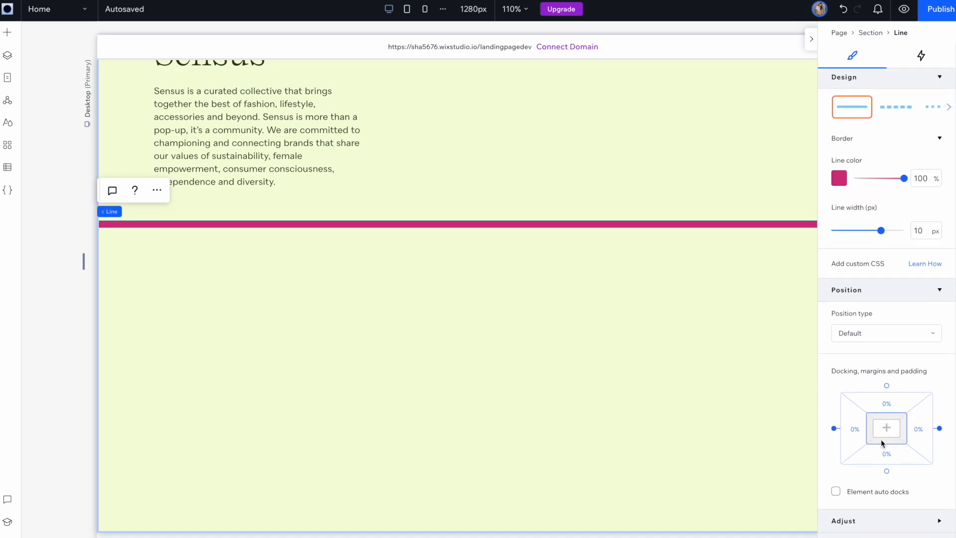
click(886, 471)
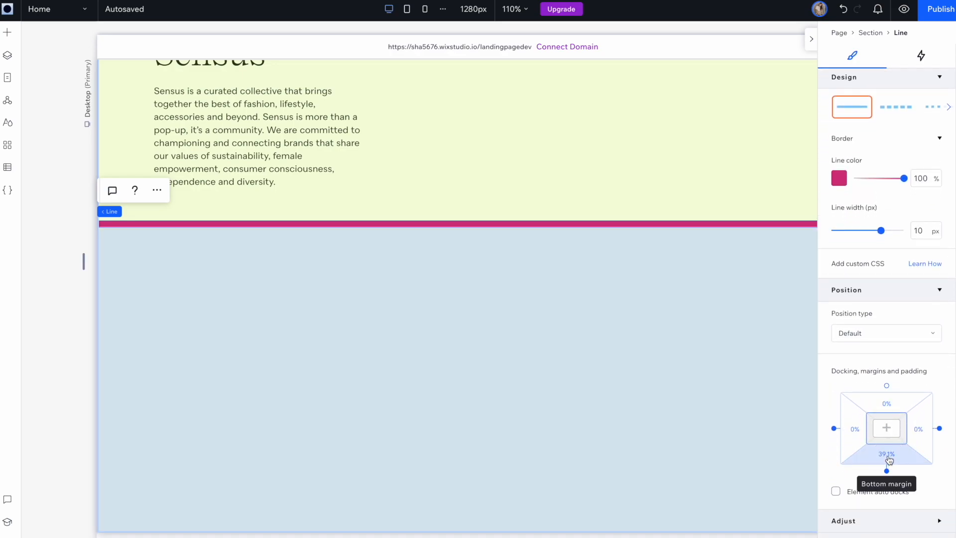
text(0)
key(Return)
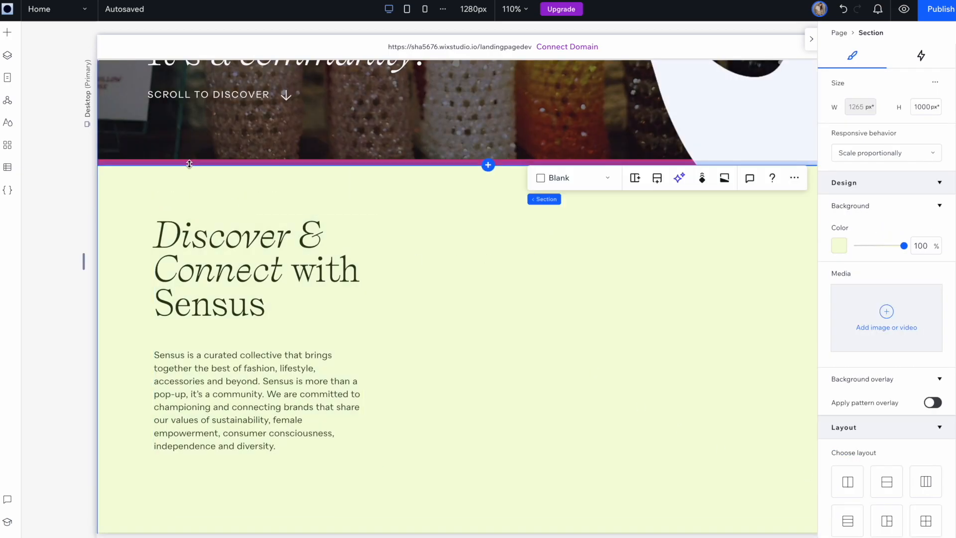
Add an empty black container beside the heading and resize it to about 500 by 337 px
click(10, 33)
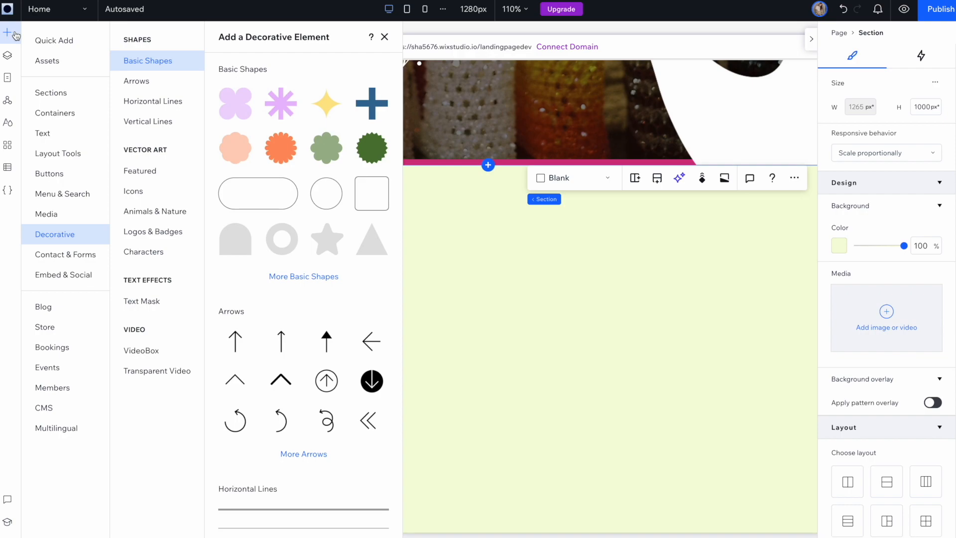
click(84, 111)
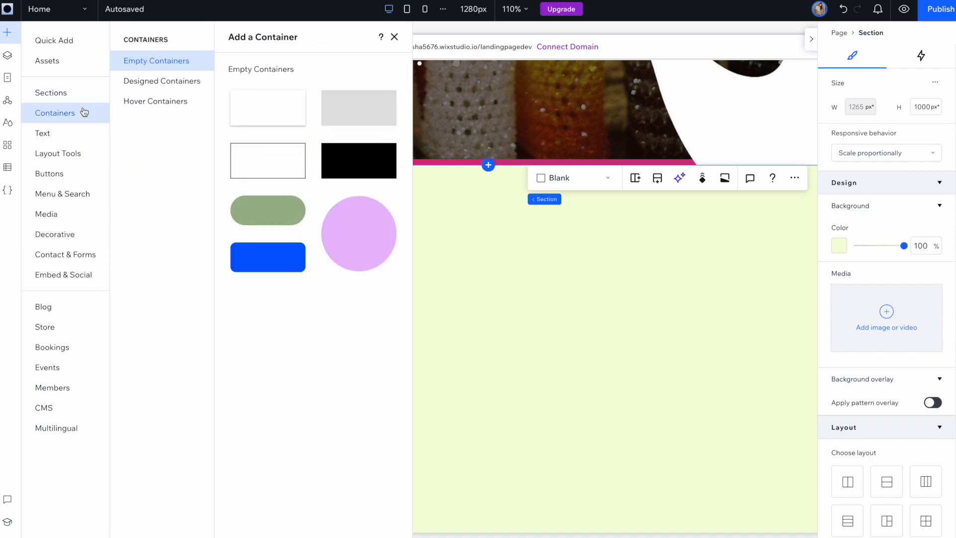
click(346, 159)
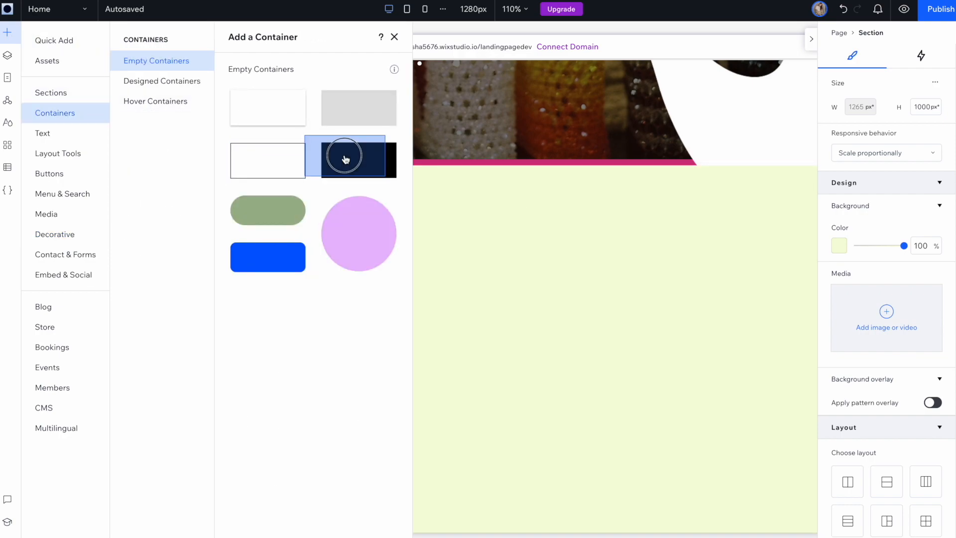
drag(314, 280, 610, 270)
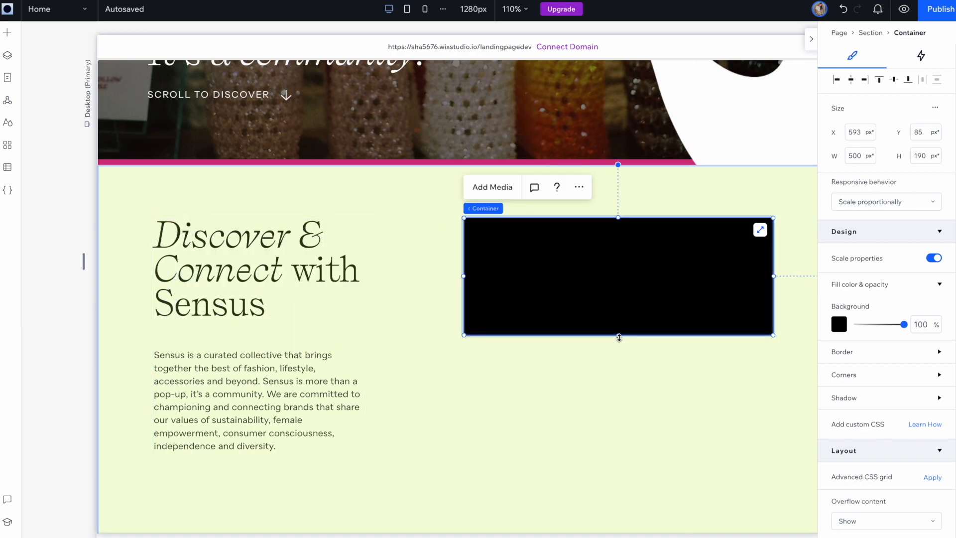
drag(619, 335, 619, 426)
Stack the heading and paragraph vertically, then widen the stack to about 381 px and the paragraph box with it
click(324, 397)
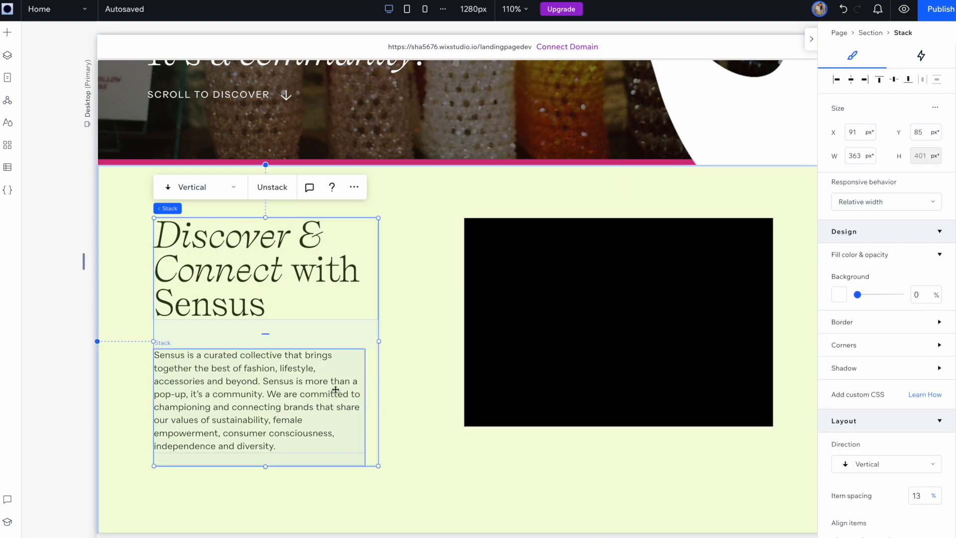
drag(379, 342, 389, 342)
click(350, 388)
drag(365, 407, 390, 401)
Shift the black container slightly to the right and widen the paragraph box a little further
drag(575, 396, 579, 396)
click(811, 39)
mouse_move(693, 273)
mouse_down()
mouse_move(714, 273)
mouse_move(698, 275)
mouse_up()
scroll(714, 273, down, 1)
click(309, 349)
click(310, 348)
drag(390, 335, 403, 332)
click(446, 359)
Align the container's top with the heading near the section's right side and fill it white
drag(658, 310, 638, 276)
click(953, 39)
click(842, 325)
click(852, 381)
Duplicate the container inside the white one, fill the copy brown and shorten it to a band along the top
click(599, 254)
key(super+d)
click(842, 326)
click(918, 380)
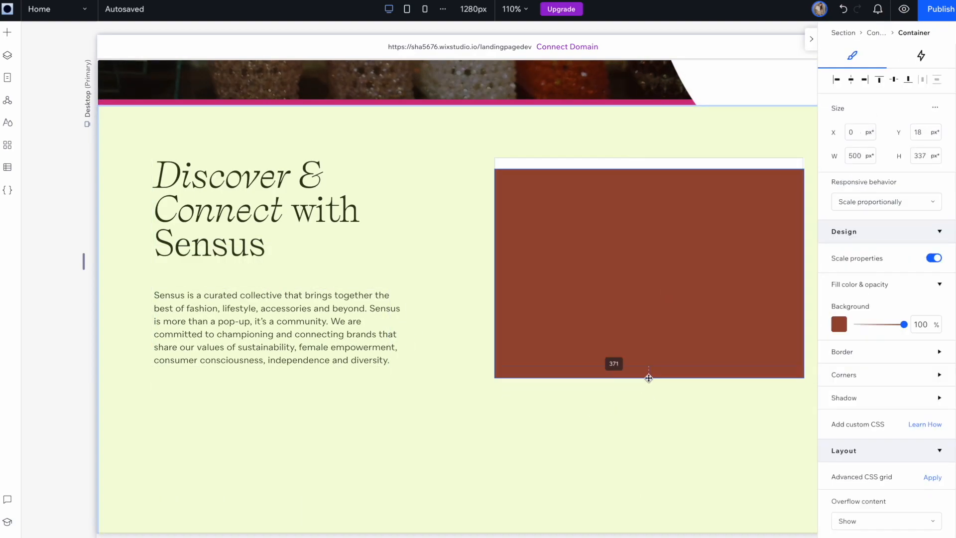
drag(647, 377, 649, 227)
Add a Heading 3 text element to the brown band, centre-align it and color it white
click(5, 34)
click(43, 132)
drag(221, 155, 602, 195)
click(860, 478)
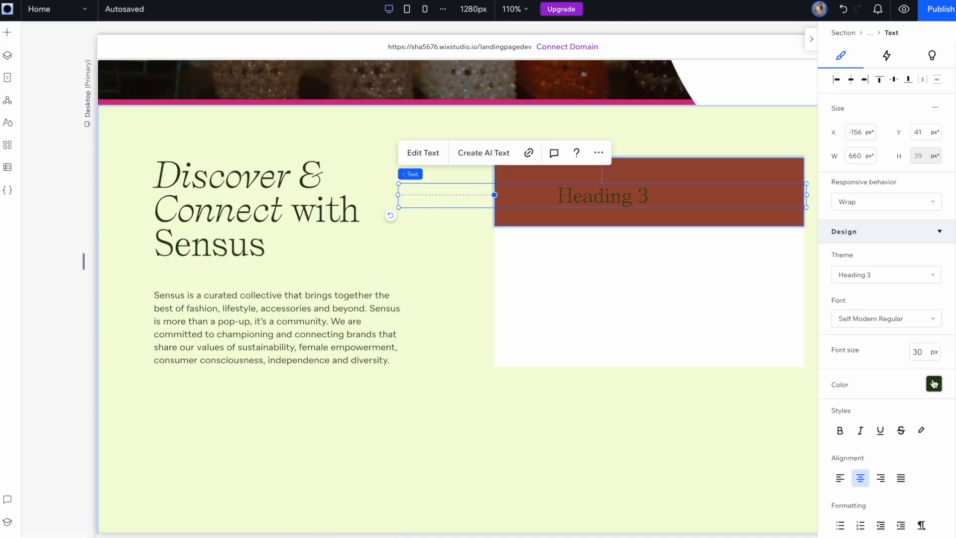
click(934, 384)
click(853, 380)
Change the brown band's heading to "Shop & Discover" in the Self Modern Trial Italic Italic font
click(583, 199)
drag(685, 207, 529, 198)
click(886, 318)
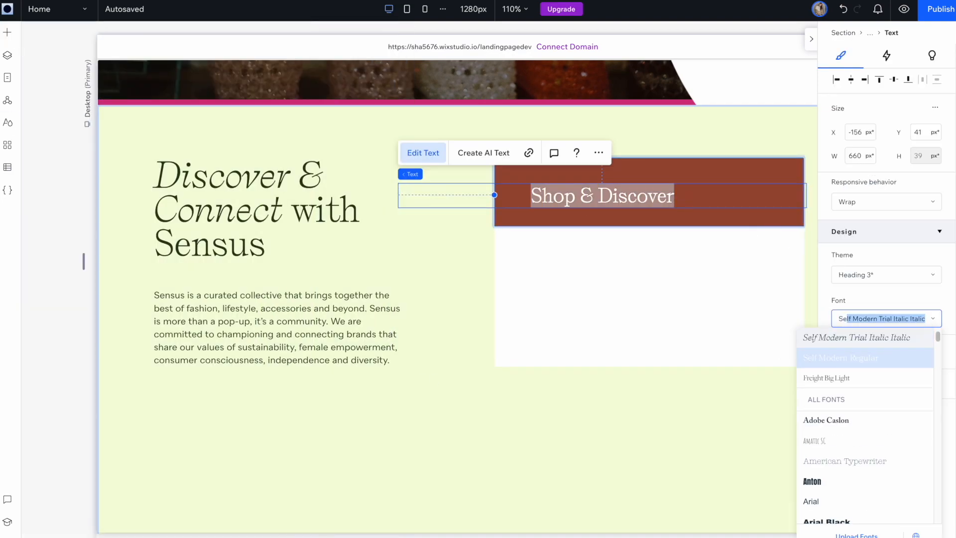
click(853, 337)
click(740, 173)
Narrow the "Shop & Discover" text box and centre it within the brown band
drag(603, 195, 651, 197)
click(548, 191)
drag(446, 195, 680, 196)
drag(764, 200, 646, 196)
click(286, 363)
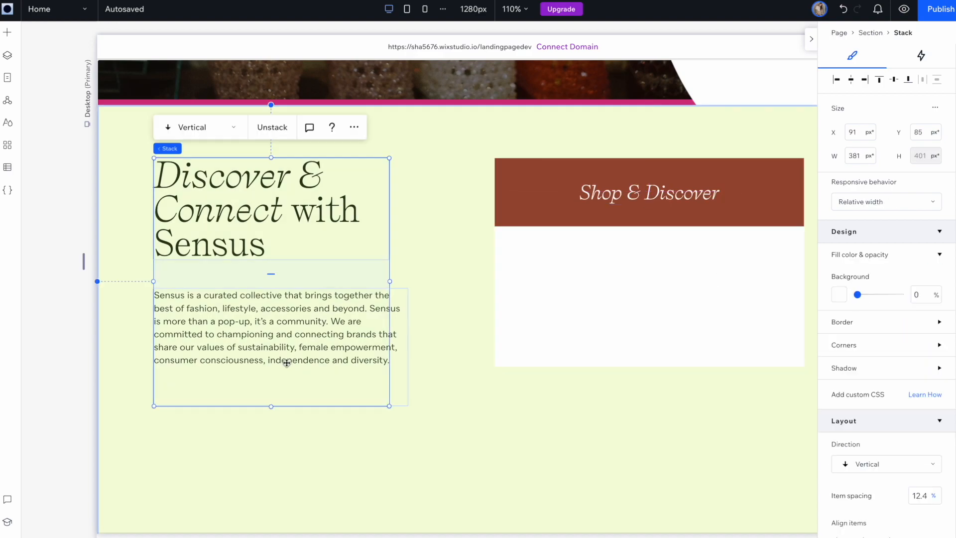
Duplicate the intro paragraph into the white card, replace its text with the copy beginning "Step into our curated pop-up concept store", and narrow its box
drag(235, 342, 619, 303)
drag(537, 365, 578, 358)
click(602, 220)
text(Step into our curated pop-up concept store, a dynamic space where a diverse selection of leading brands converge under one roof. Offering an eclectic array of styles, from contemporary fashion to artisanal crafts, showcasing the best from each label.)
drag(792, 289, 762, 289)
drag(632, 288, 655, 290)
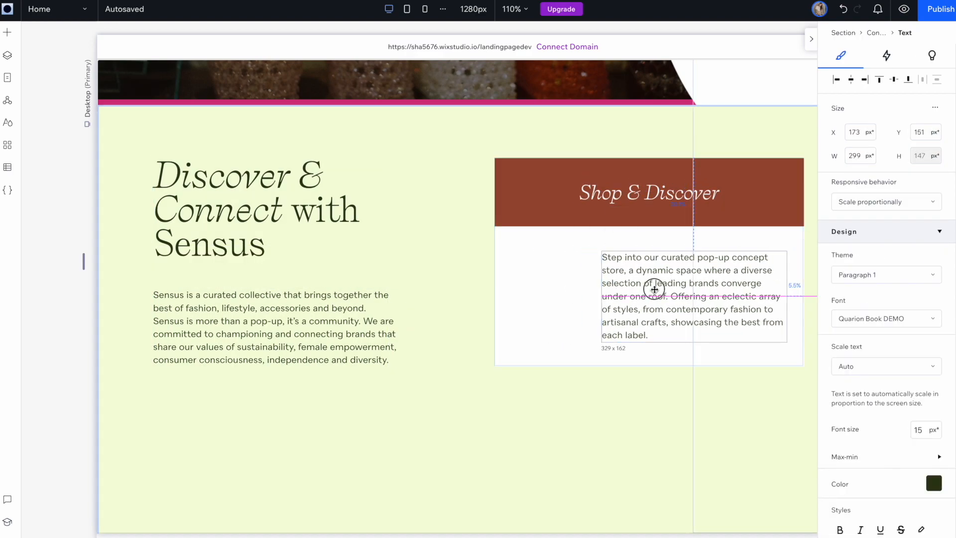
click(677, 290)
Add the yellow sun image to the white card, shrink it and place it beside the paragraph
click(545, 299)
click(6, 34)
click(61, 217)
drag(299, 239, 559, 298)
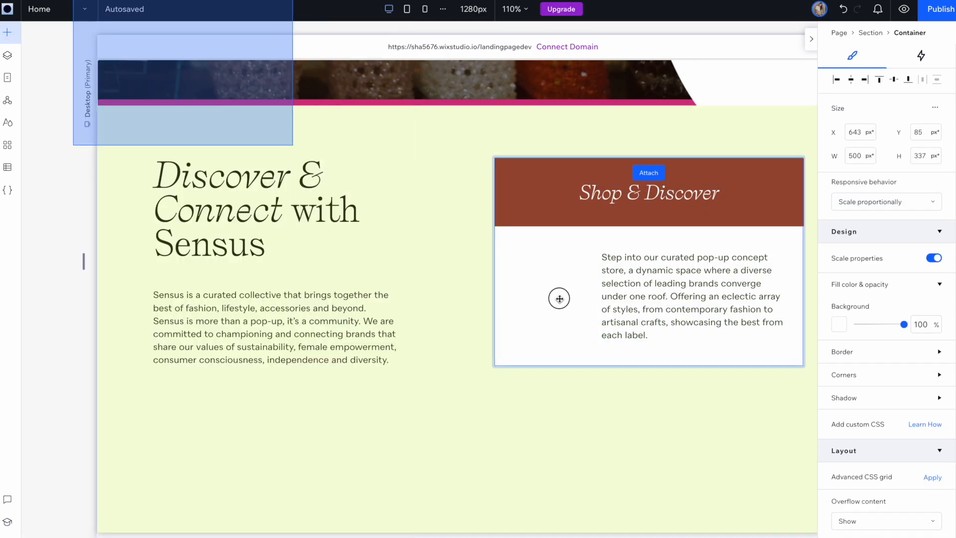
drag(690, 471, 558, 344)
drag(532, 318, 602, 332)
drag(570, 299, 553, 297)
Shift the whole information card slightly further right in the section and check it in preview
click(604, 137)
scroll(602, 136, right, 1)
drag(459, 185, 491, 191)
click(491, 441)
click(904, 9)
click(894, 9)
click(724, 413)
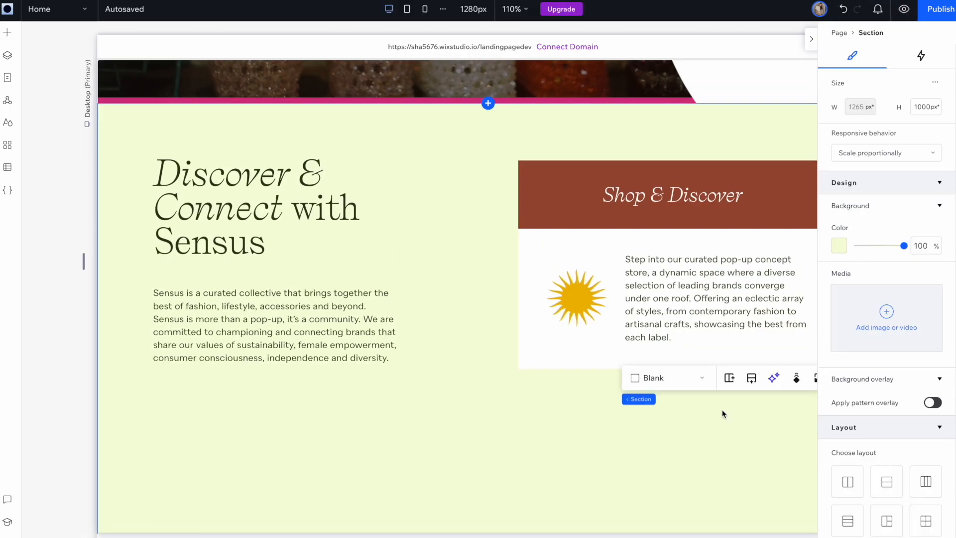
Nudge the sun image and widen and reposition the paragraph inside the white card
click(811, 38)
click(593, 299)
drag(592, 298, 588, 298)
click(647, 298)
drag(624, 298, 617, 298)
drag(809, 296, 813, 303)
Widen the white card on its right side and stretch the brown band to span its full width
drag(827, 368, 842, 368)
click(608, 215)
drag(532, 194, 518, 194)
click(634, 131)
click(651, 145)
key(super+z)
click(617, 397)
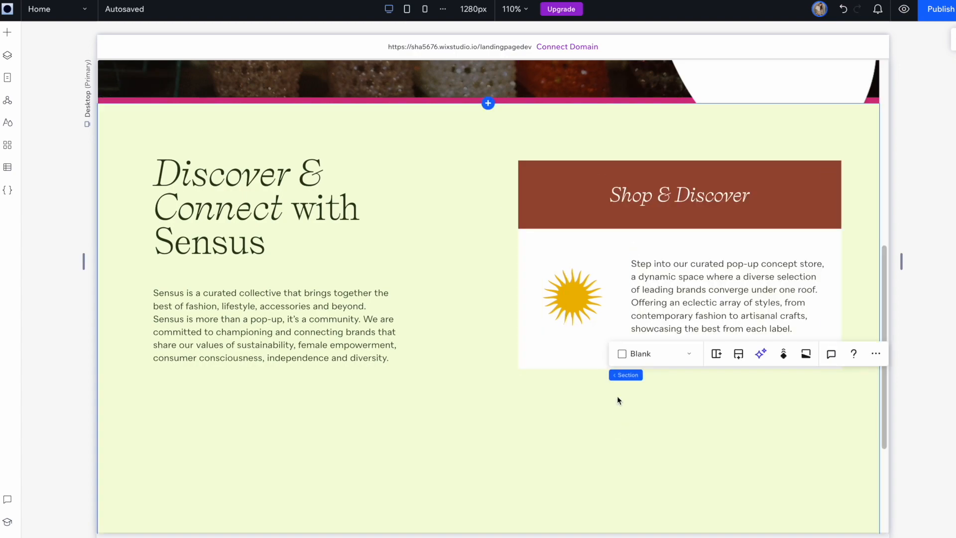
Move the card's paragraph closer to the sun image and check the section's layout in preview
click(593, 340)
click(553, 447)
click(722, 299)
drag(827, 296, 824, 295)
drag(758, 297, 747, 298)
drag(580, 348, 580, 344)
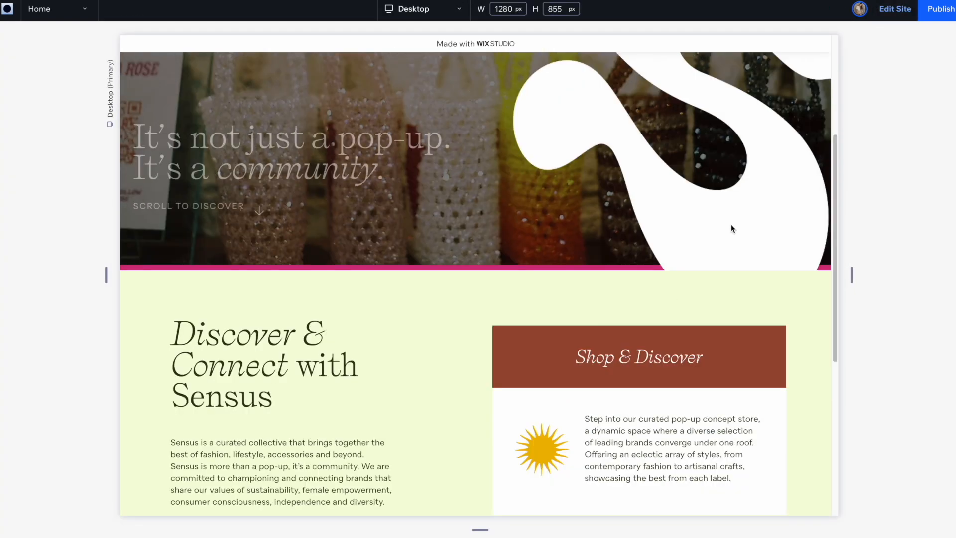
scroll(732, 229, down, 3)
click(895, 9)
Give the "Discover & Connect with Sensus" text stack a Float entrance animation and open its adjustment settings
click(311, 364)
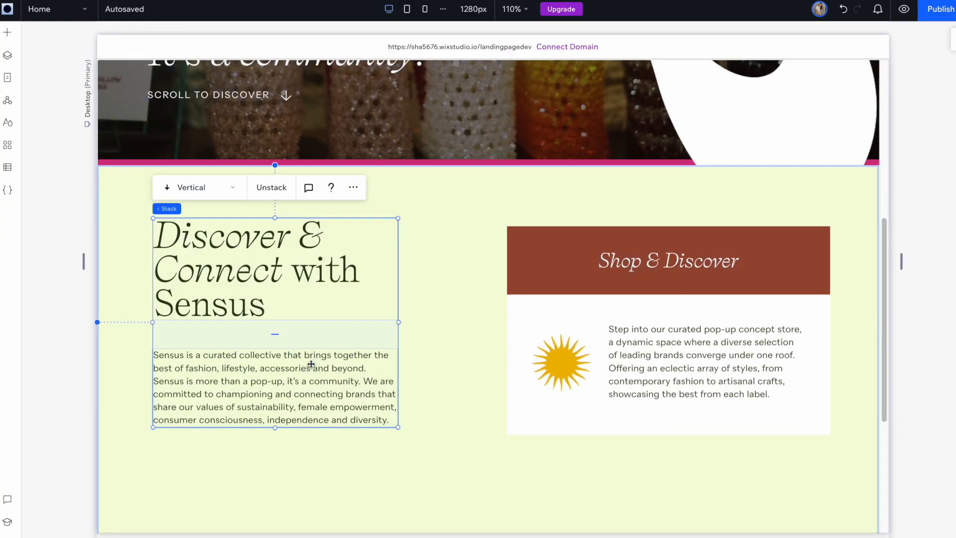
click(952, 40)
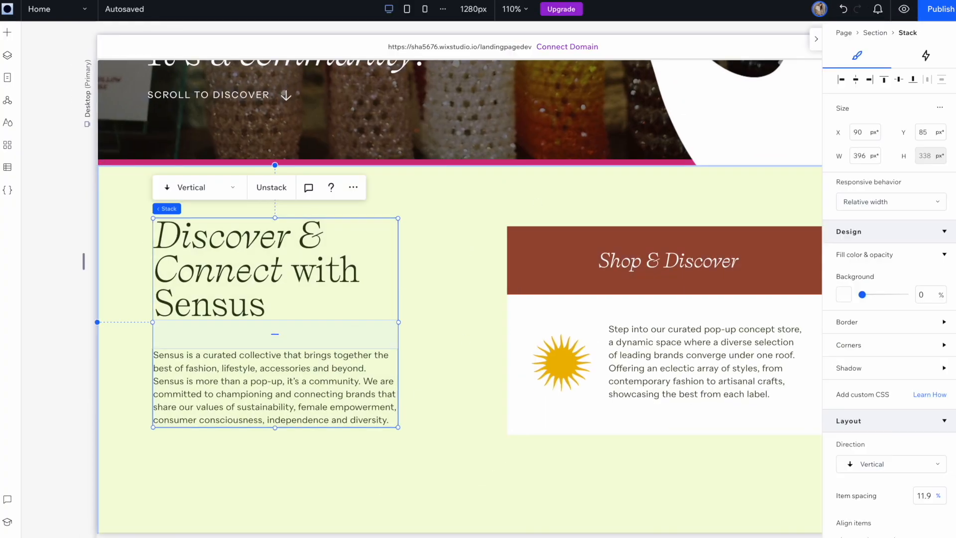
click(919, 59)
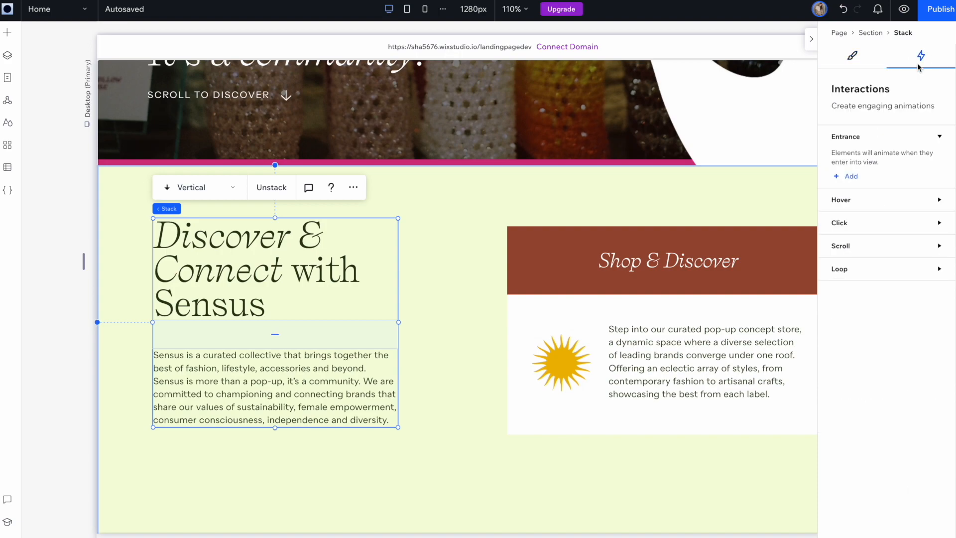
click(852, 177)
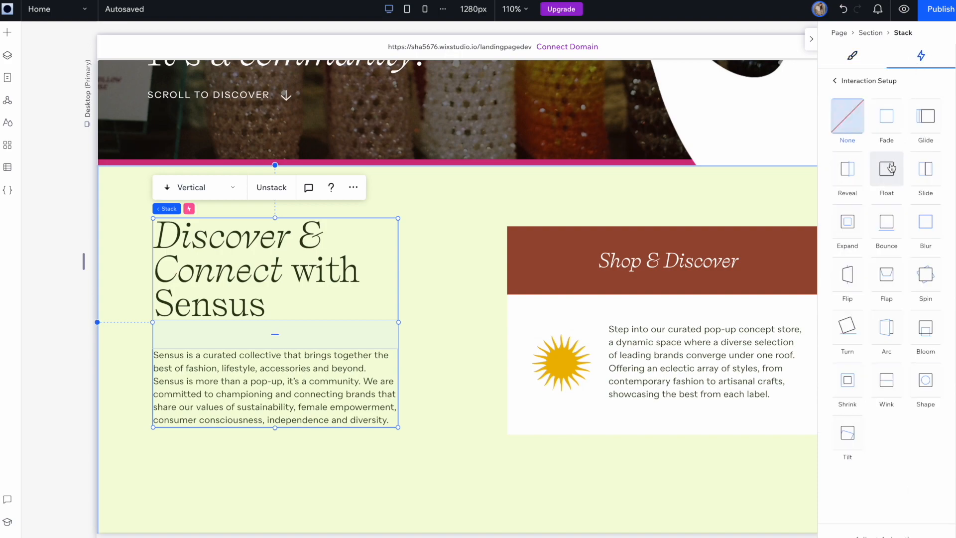
click(890, 168)
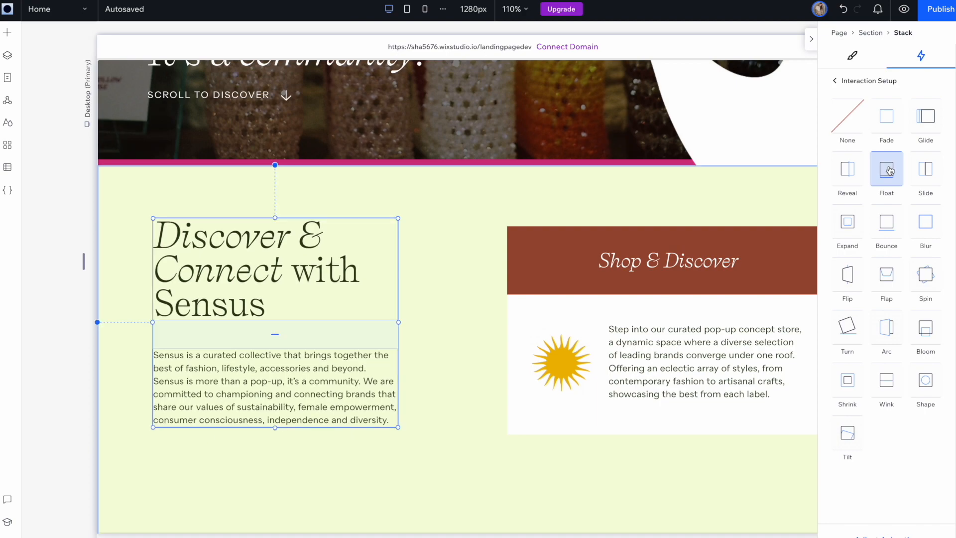
click(856, 537)
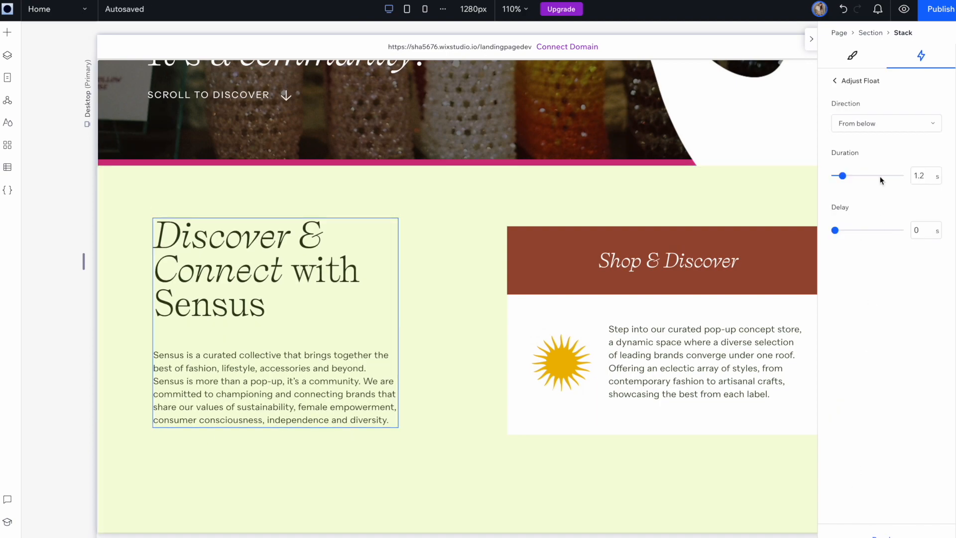
Add a loop animation to the sun image and a Fade entrance with a delay to the "Shop & Discover" heading
click(561, 363)
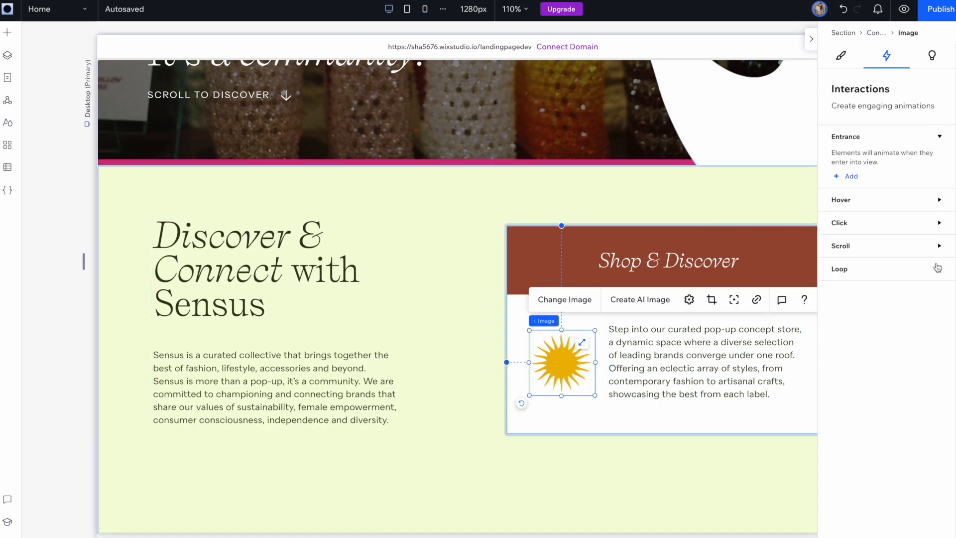
click(853, 298)
click(665, 260)
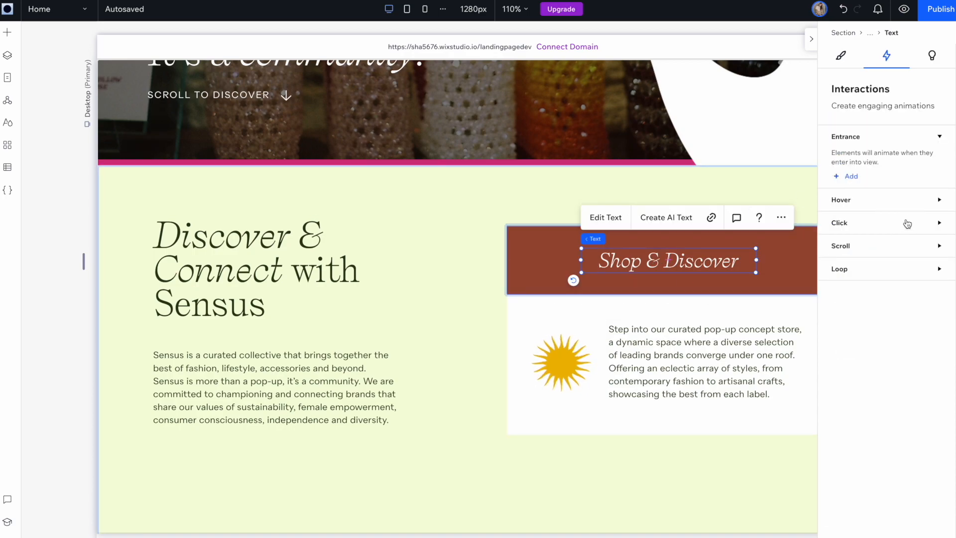
click(845, 177)
click(892, 133)
click(884, 537)
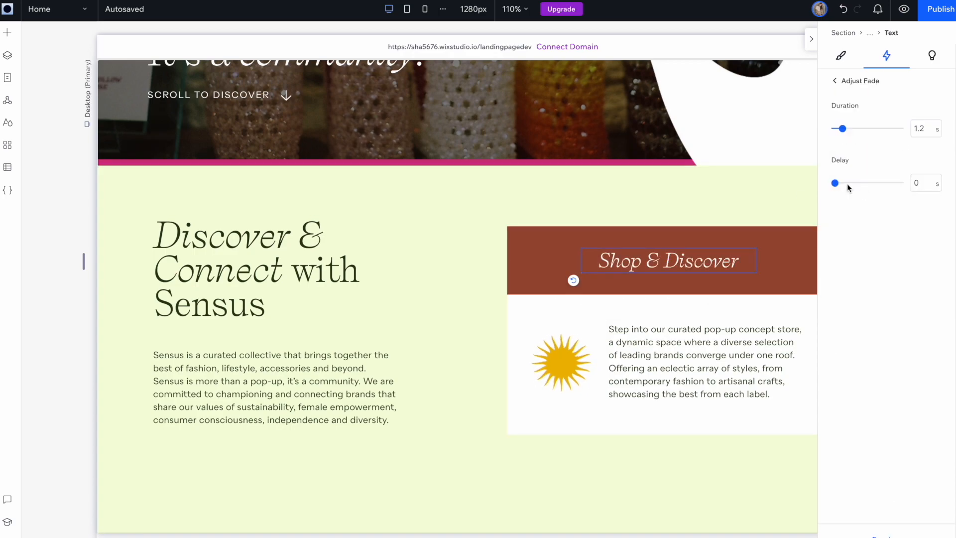
click(841, 183)
click(763, 184)
Preview the page and scroll through the second section to check its animations
click(903, 9)
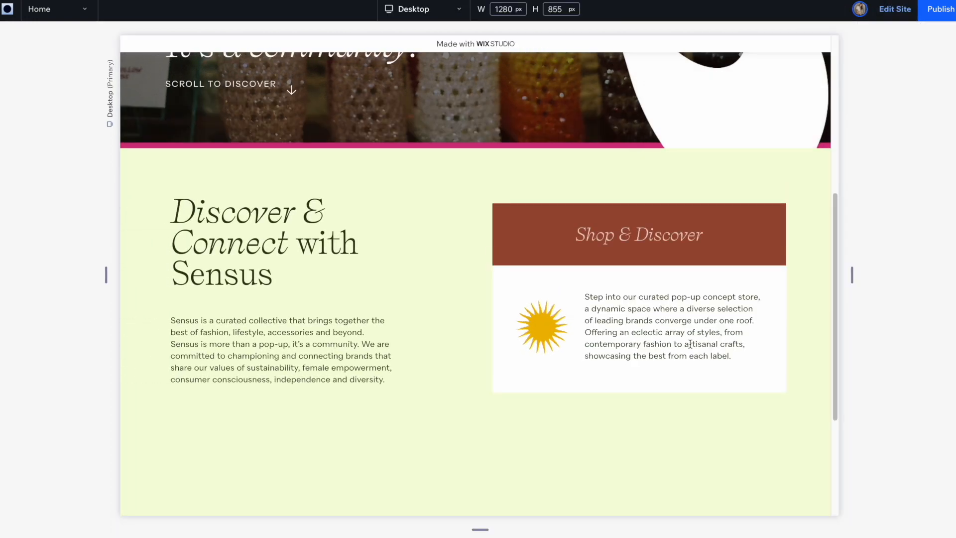
scroll(690, 343, down, 4)
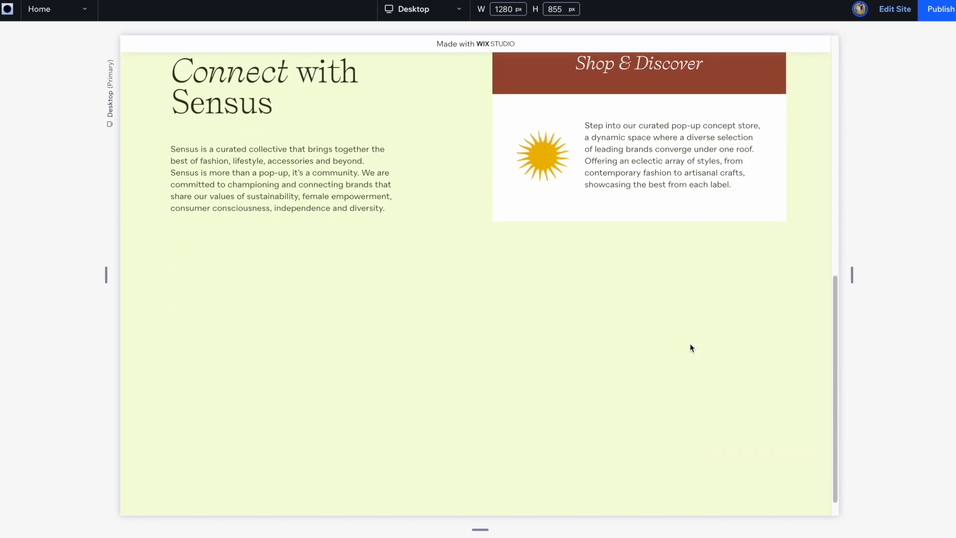
scroll(690, 347, up, 4)
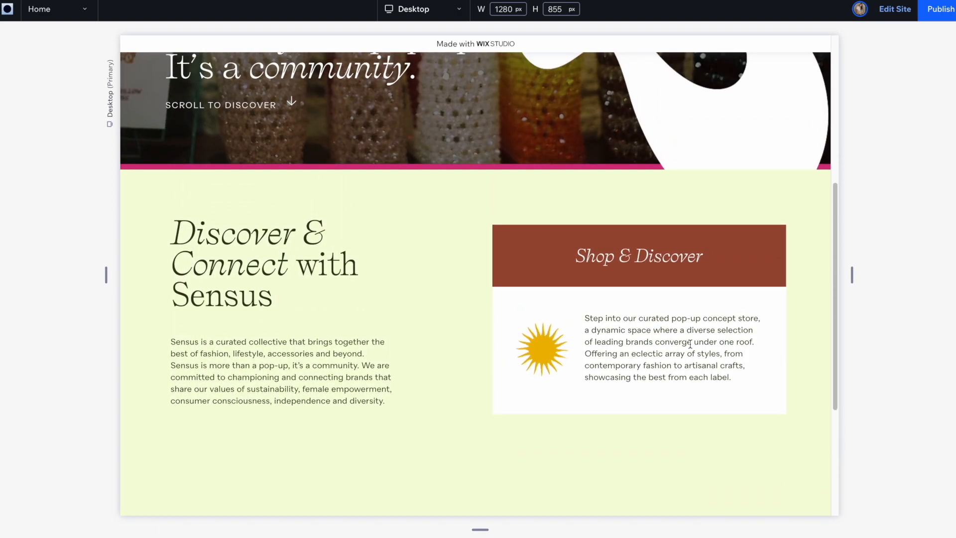
click(895, 9)
Switch to the tablet breakpoint and move the information card below the intro text stack
click(407, 9)
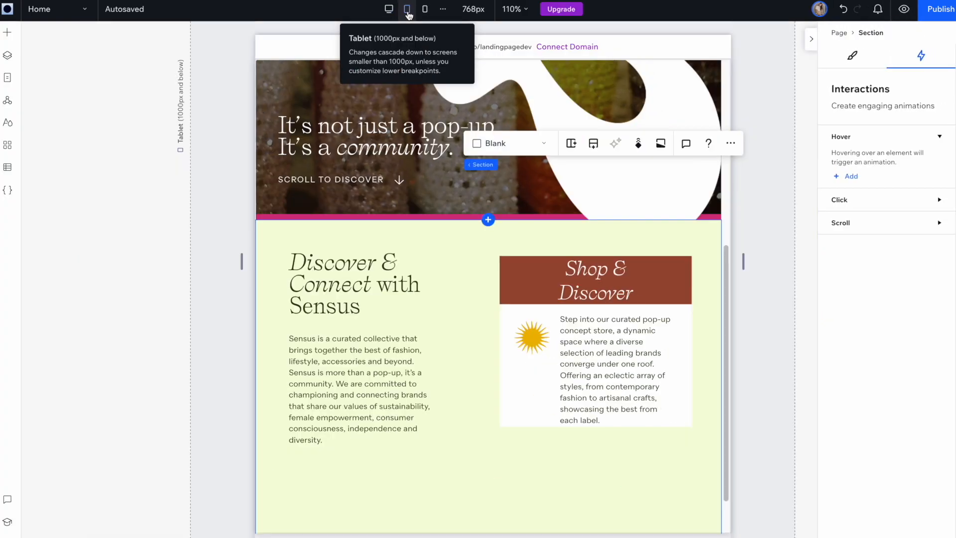
click(477, 285)
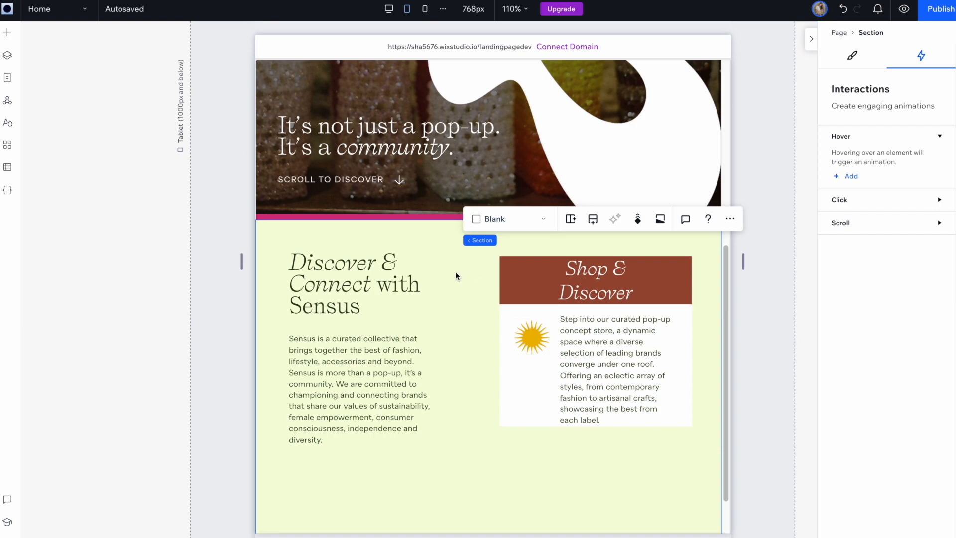
drag(548, 330, 411, 536)
Widen the tablet intro text stack across the section and centre-align its paragraph
click(396, 356)
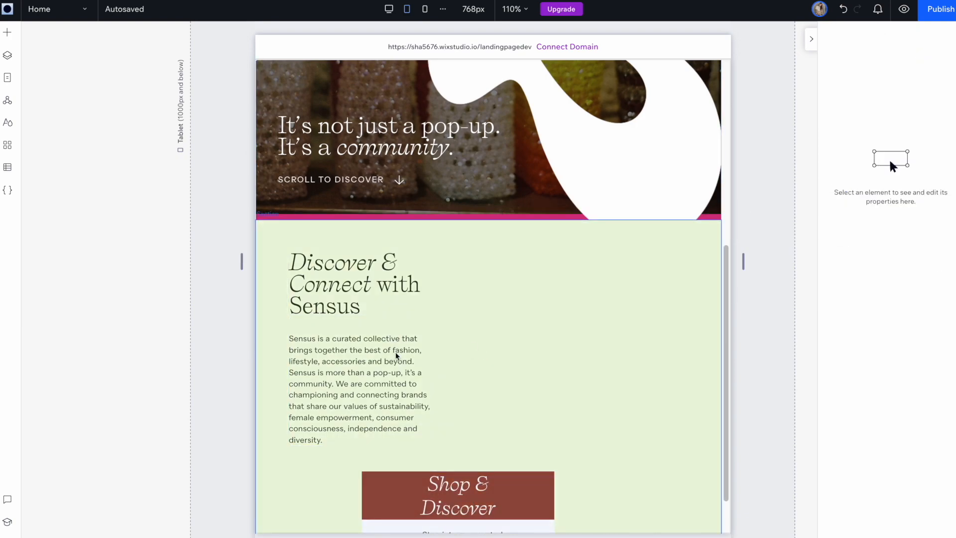
drag(432, 349, 580, 348)
drag(491, 324, 546, 324)
click(852, 56)
scroll(866, 348, down, 5)
click(864, 440)
mouse_move(636, 311)
mouse_down()
mouse_move(666, 315)
mouse_move(645, 314)
mouse_up()
Centre-align the "Discover & Connect with Sensus" heading and centre the text stack in the tablet section
click(612, 271)
drag(645, 274, 564, 273)
drag(548, 324, 541, 322)
click(864, 441)
click(643, 441)
scroll(642, 442, down, 1)
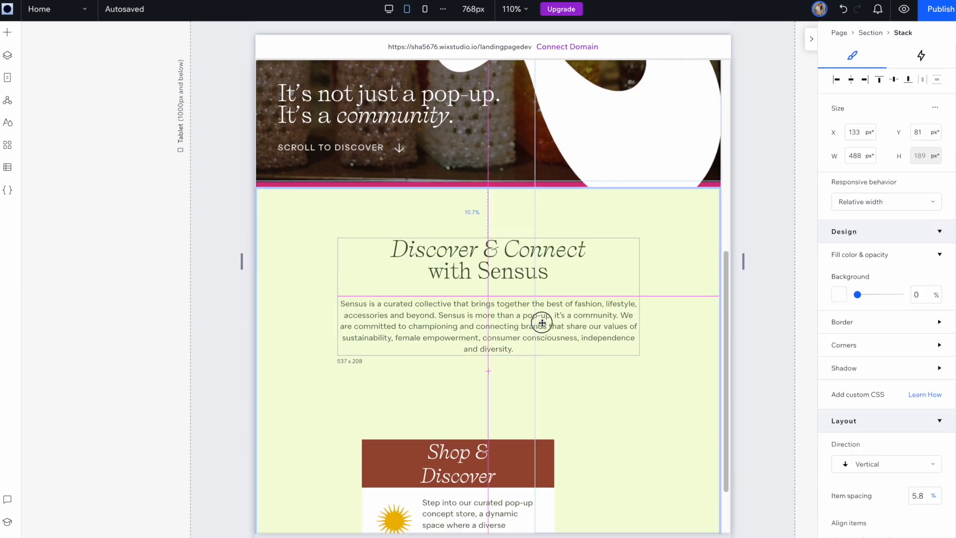
Move the tablet card up toward the intro text and widen both the card and its brown band
scroll(542, 348, down, 1)
drag(530, 424, 530, 371)
drag(554, 448, 639, 448)
click(573, 387)
drag(446, 387, 362, 387)
click(587, 387)
scroll(861, 398, down, 3)
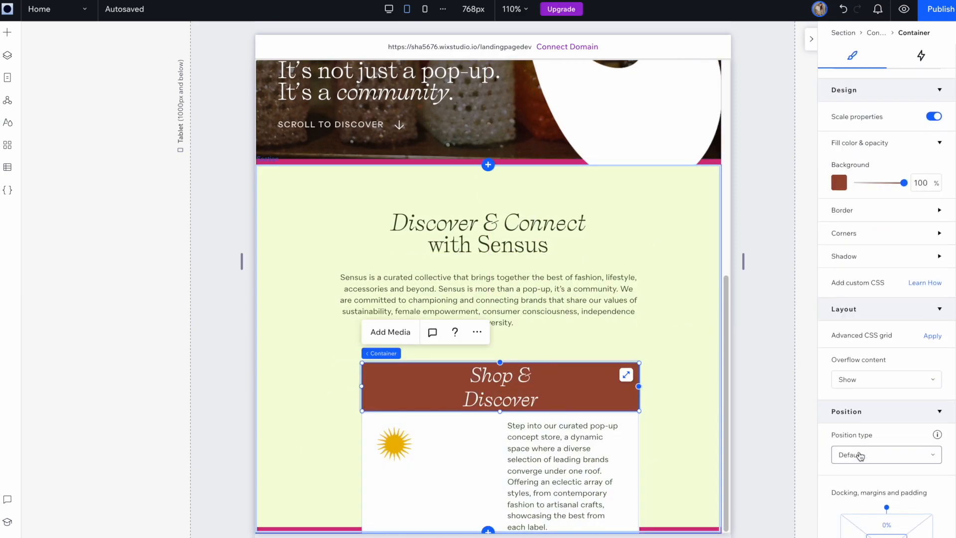
Set the "Shop & Discover" heading's font size to 25, widen its text box to fit one line and centre it in the band
double_click(501, 387)
click(918, 353)
text(20)
key(BackSpace)
text(5)
drag(553, 384, 586, 384)
click(850, 80)
click(510, 483)
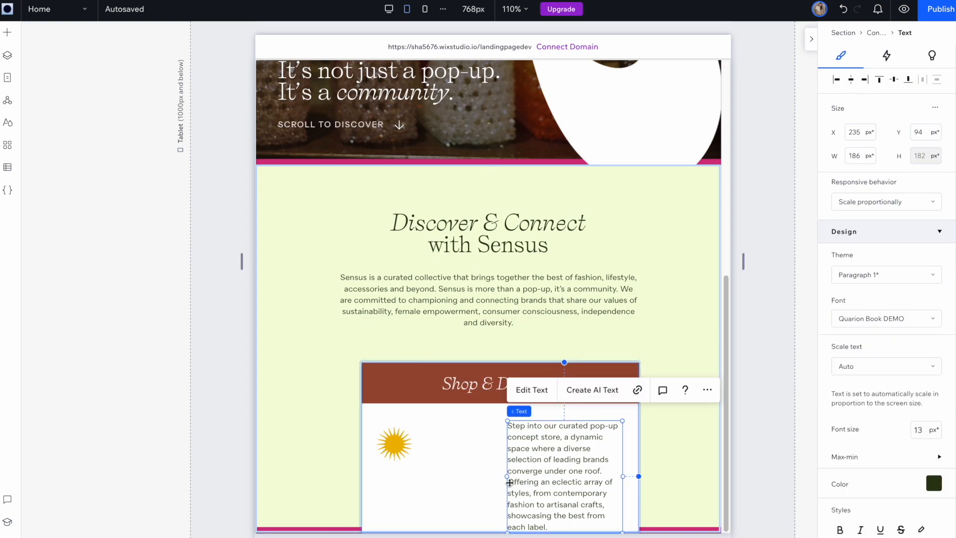
drag(507, 477, 448, 477)
drag(420, 409, 421, 365)
key(ctrl+z)
key(ctrl+z)
Raise the tablet card, widen its paragraph toward the left, and enlarge the sun image beside it
drag(441, 493, 442, 470)
click(528, 453)
drag(507, 453, 454, 453)
drag(394, 420, 409, 439)
drag(429, 419, 442, 406)
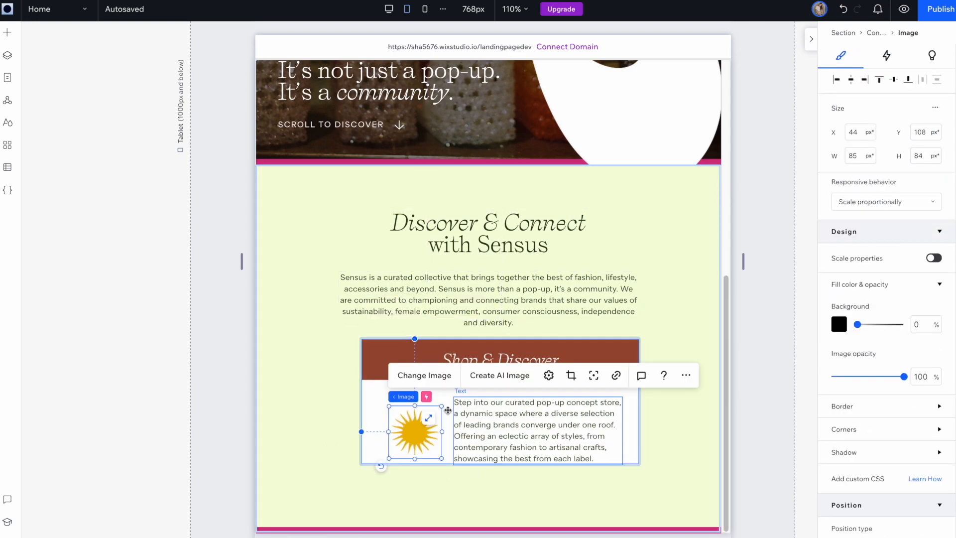
Set the tablet card's height to 250 px, lower its paragraph slightly and make the brown band taller
click(448, 410)
click(922, 156)
text(250)
drag(527, 429, 526, 437)
click(500, 371)
drag(500, 380, 500, 395)
Set the tablet card's height to 280 px and move its paragraph and sun image down together
click(629, 428)
click(928, 156)
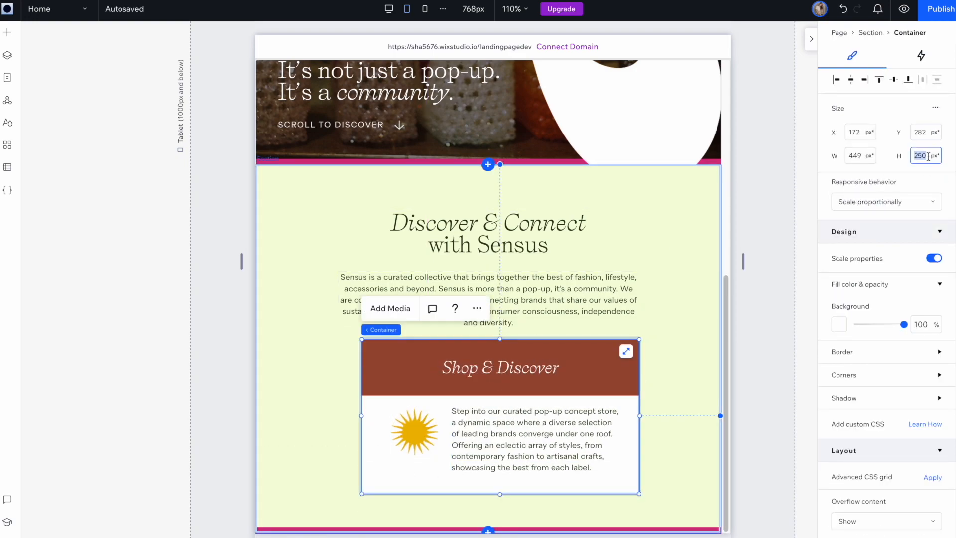
click(488, 455)
shift+click(415, 432)
click(894, 58)
drag(527, 440, 527, 450)
Lengthen the tablet section and move the card down to leave more space below the intro text
click(674, 366)
drag(489, 526, 489, 537)
click(633, 444)
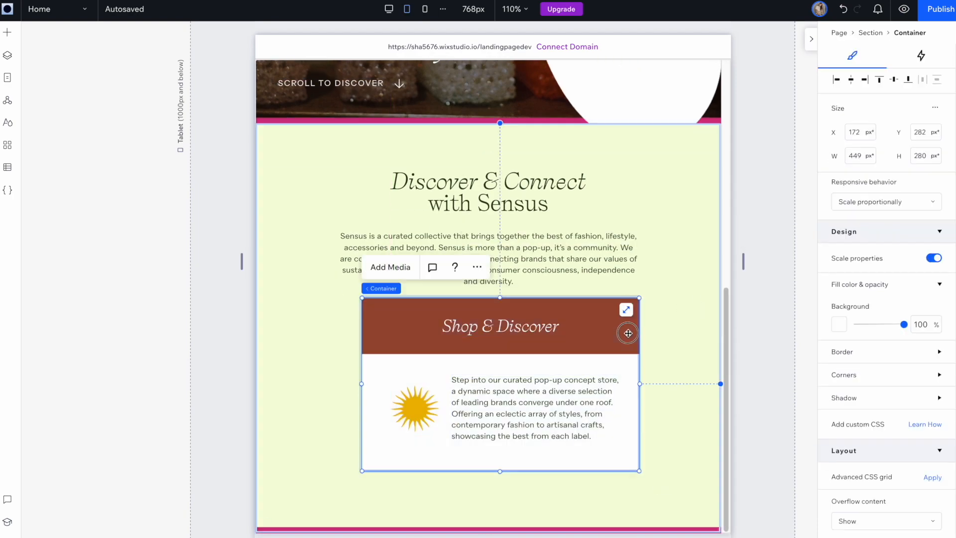
drag(628, 333, 627, 356)
click(492, 445)
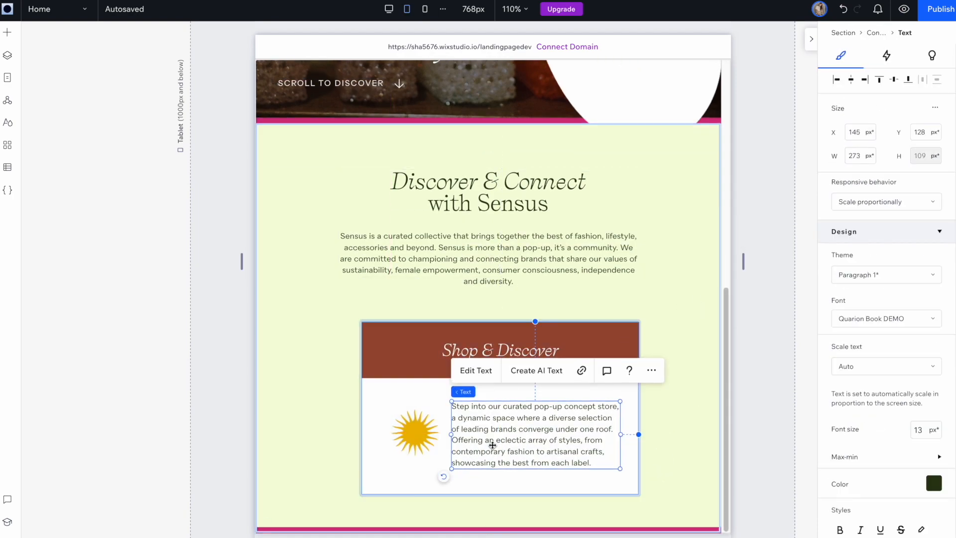
click(415, 432)
click(671, 277)
Switch to the mobile breakpoint, set the second section's height to 700 px and move the card below the intro text
click(424, 9)
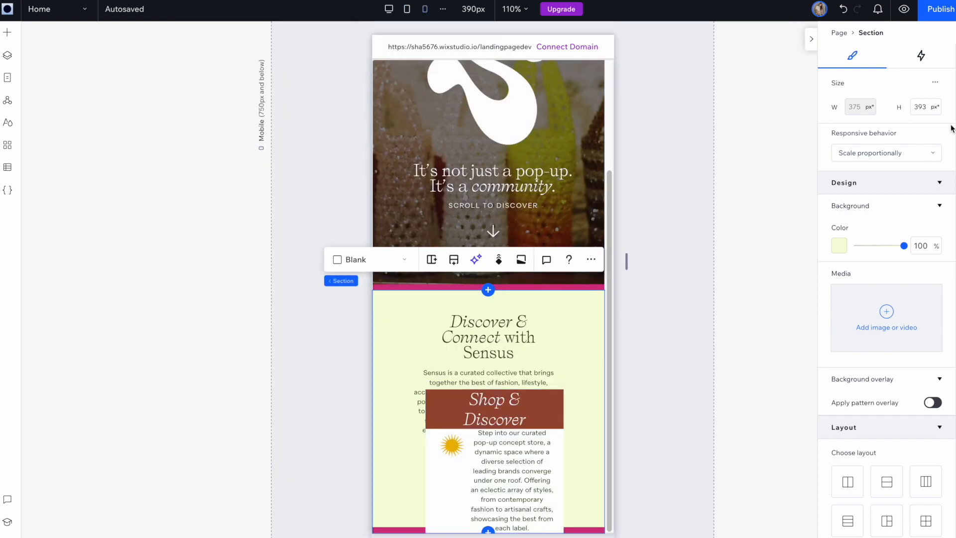
text(700)
scroll(521, 299, down, 4)
click(521, 284)
drag(551, 231, 545, 339)
scroll(500, 174, up, 6)
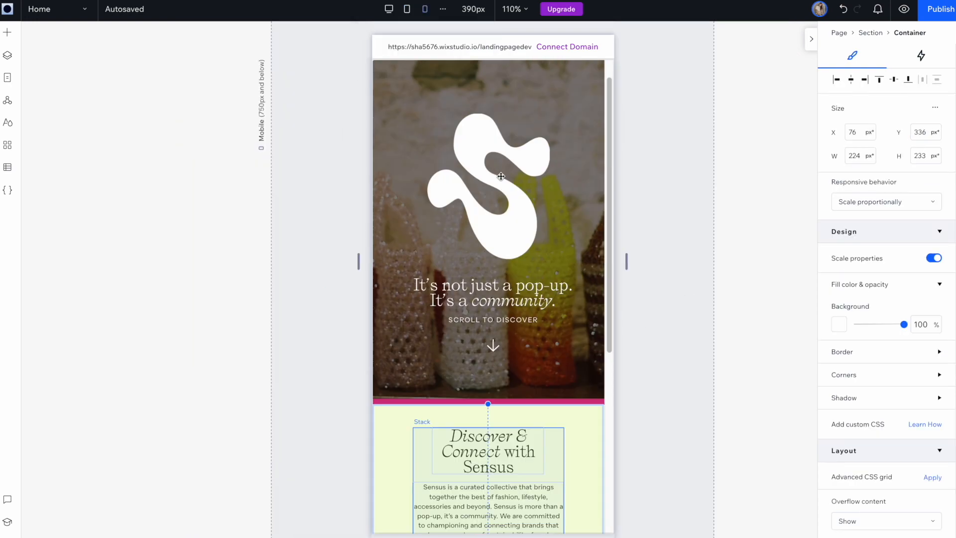
scroll(499, 174, down, 6)
Widen the mobile intro paragraph and heading so the heading fits two lines, then lower and centre the text stack
click(503, 182)
drag(564, 189, 574, 190)
click(493, 152)
drag(426, 149, 407, 149)
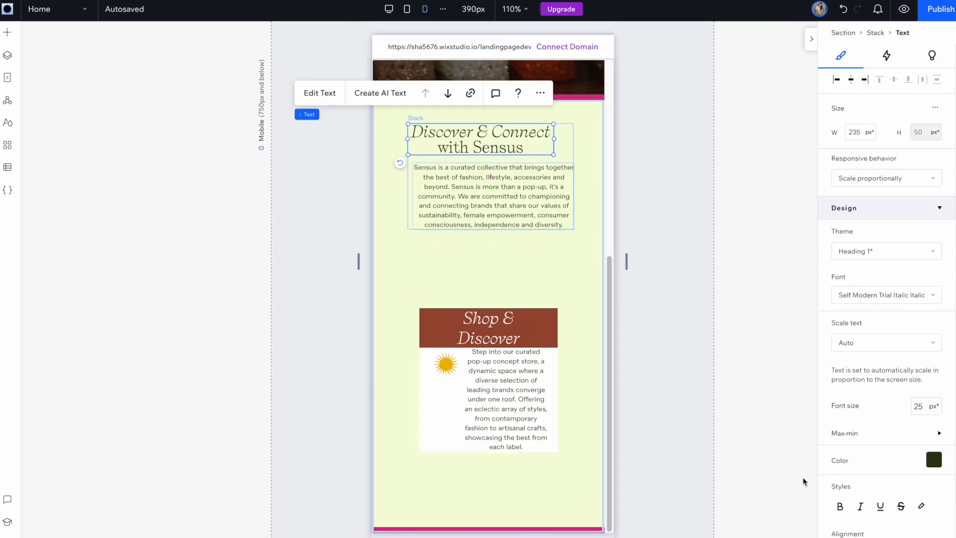
click(531, 271)
click(541, 166)
drag(509, 195, 506, 212)
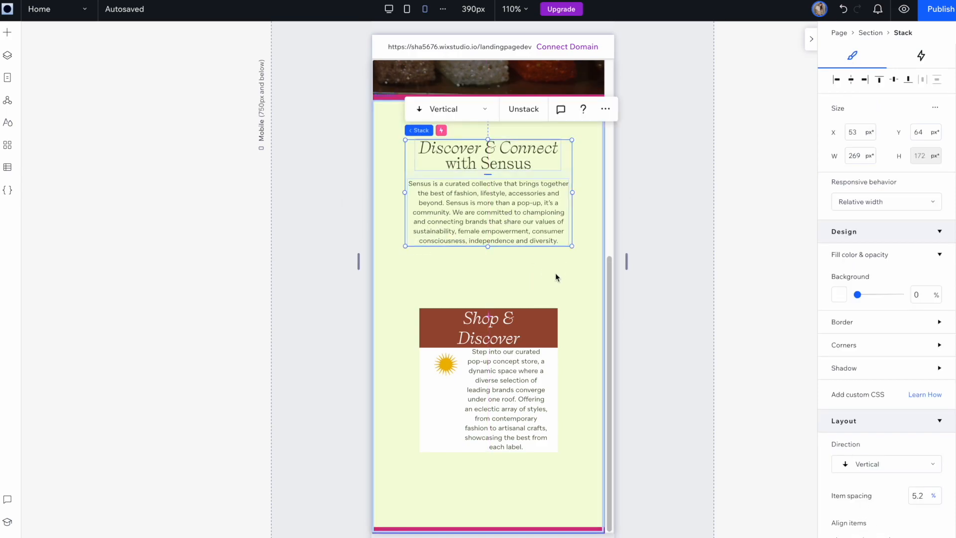
Move the mobile card closer to the intro text and reduce the "Shop & Discover" font size to fit one line
drag(533, 341, 533, 314)
click(503, 306)
key(ctrl+z)
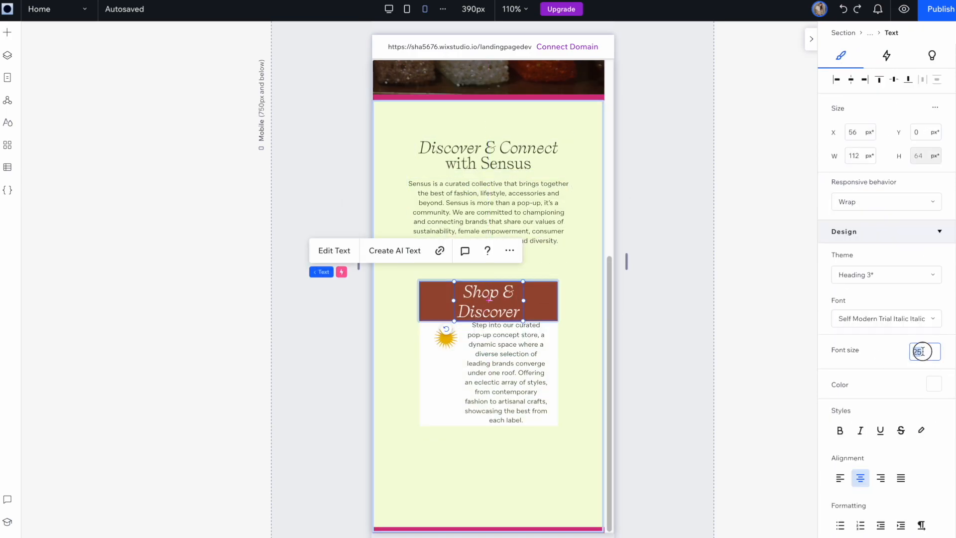
click(420, 354)
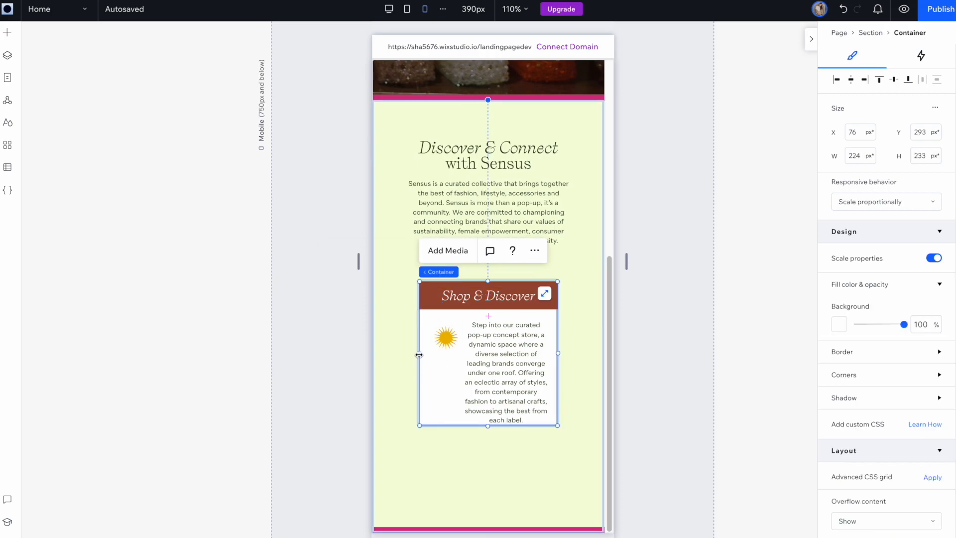
Enlarge the mobile card with its brown band, then widen the card's paragraph and left-align it
drag(449, 392, 414, 296)
click(503, 369)
drag(478, 373, 456, 375)
scroll(865, 474, down, 5)
click(837, 301)
click(441, 380)
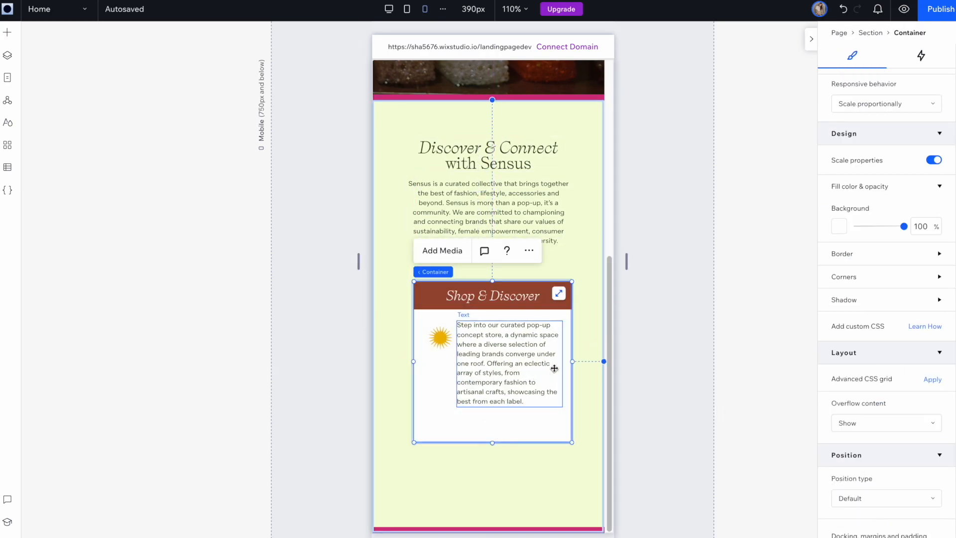
Move the mobile card's paragraph slightly down and extend the white card further on its left side
click(505, 374)
mouse_move(519, 367)
mouse_down()
mouse_move(518, 386)
mouse_move(523, 376)
mouse_up()
click(439, 373)
drag(413, 362, 397, 363)
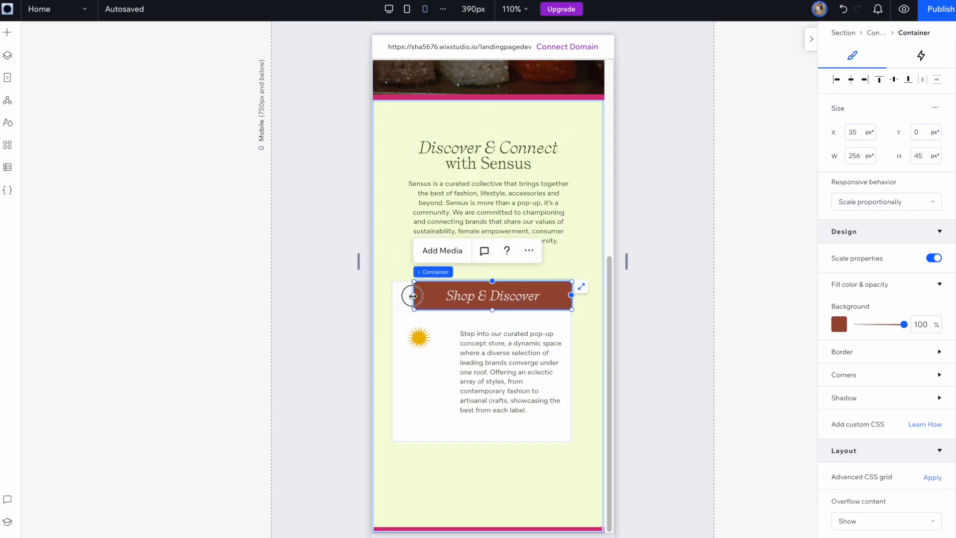
Extend the brown band to the mobile card's left edge, then widen the intro text stack and centre it
drag(413, 296, 392, 296)
click(543, 212)
drag(572, 193, 583, 193)
drag(525, 207, 523, 211)
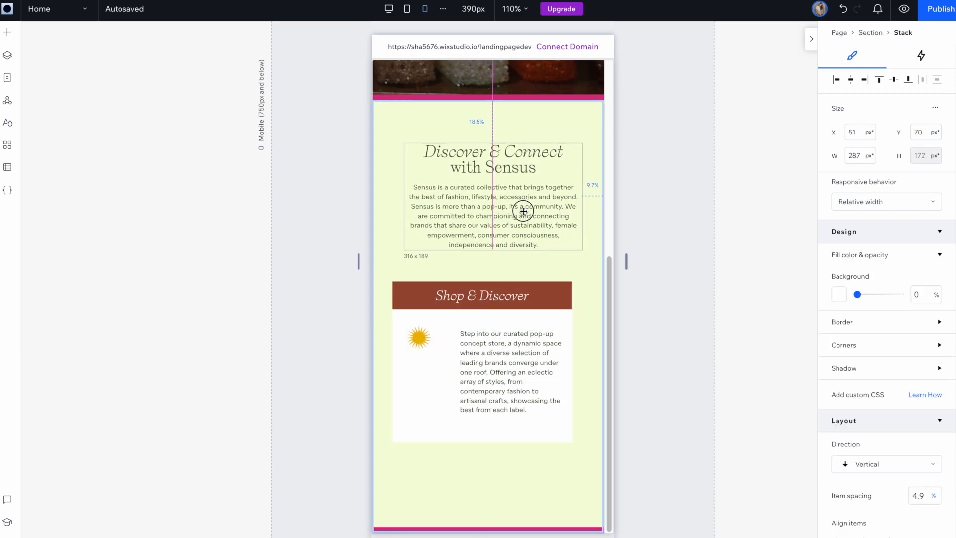
Centre the mobile Shop & Discover card below the intro text and make its brown band taller
click(455, 305)
click(495, 309)
Lower the mobile card's paragraph within the white area and enlarge the sun icon beside it to about 77 by 76 px
click(503, 374)
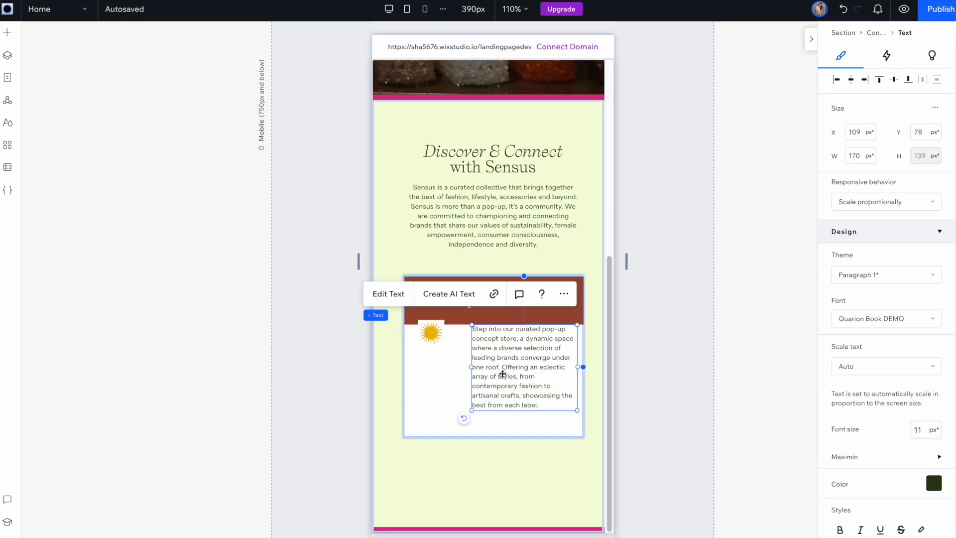
click(428, 333)
drag(438, 342, 463, 402)
click(526, 483)
click(596, 229)
click(447, 381)
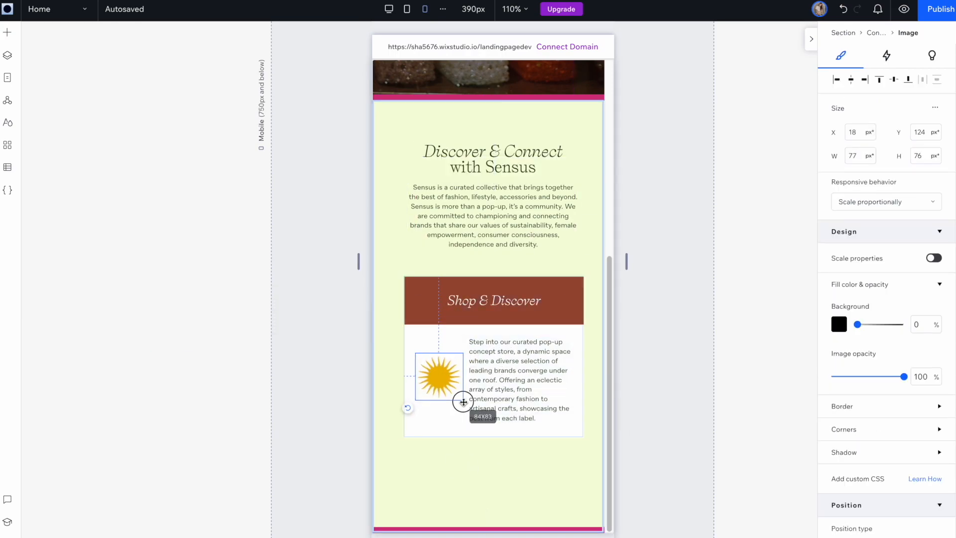
click(484, 464)
Preview the "Discover & Connect with Sensus" section at mobile and desktop sizes, then return to editing the desktop layout
click(903, 9)
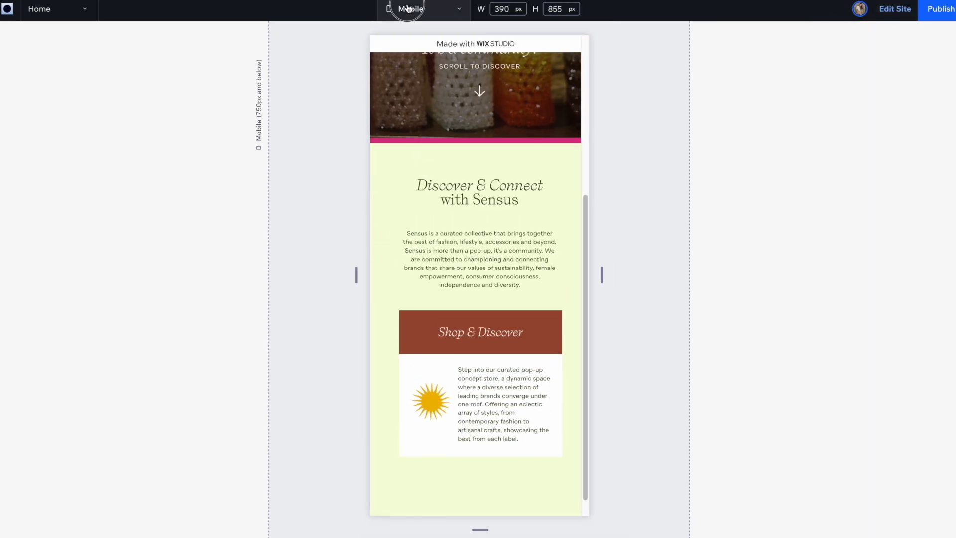
click(408, 8)
click(417, 92)
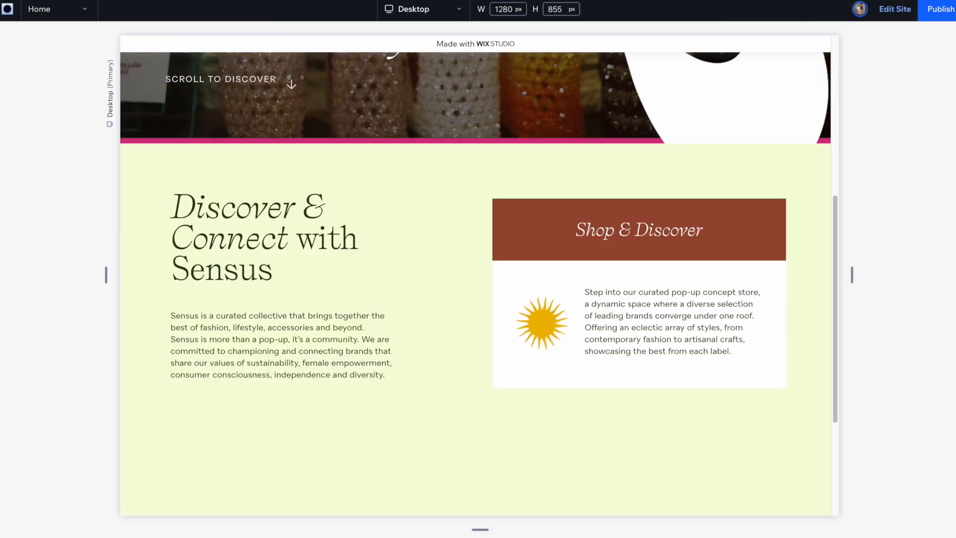
click(889, 11)
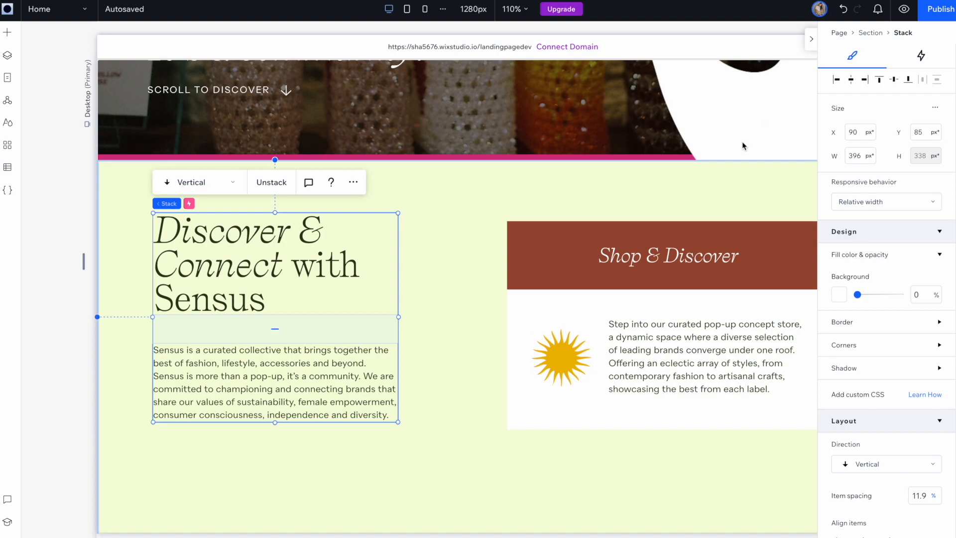
Duplicate the desktop Shop & Discover card, align the copy directly below the original and set the section height to 1500 px
click(546, 454)
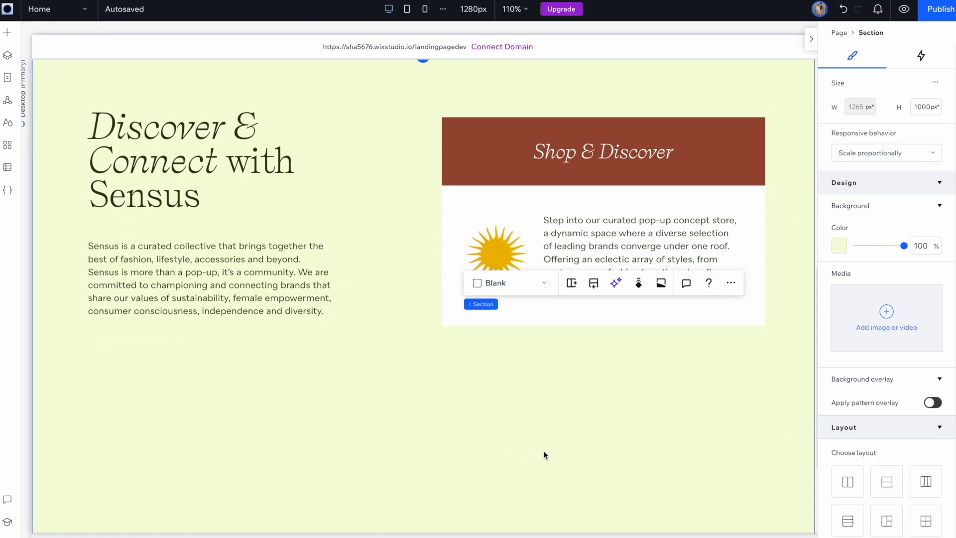
click(478, 190)
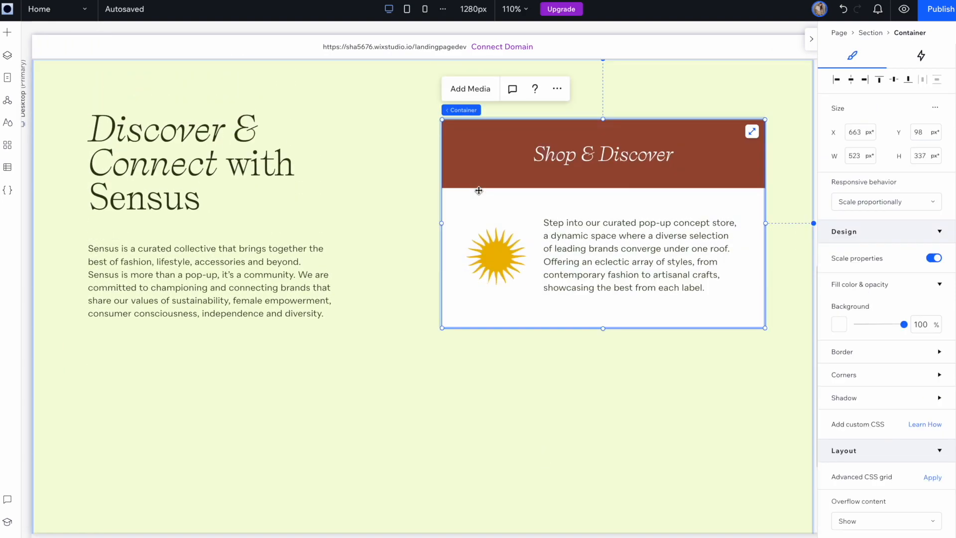
key(ctrl+d)
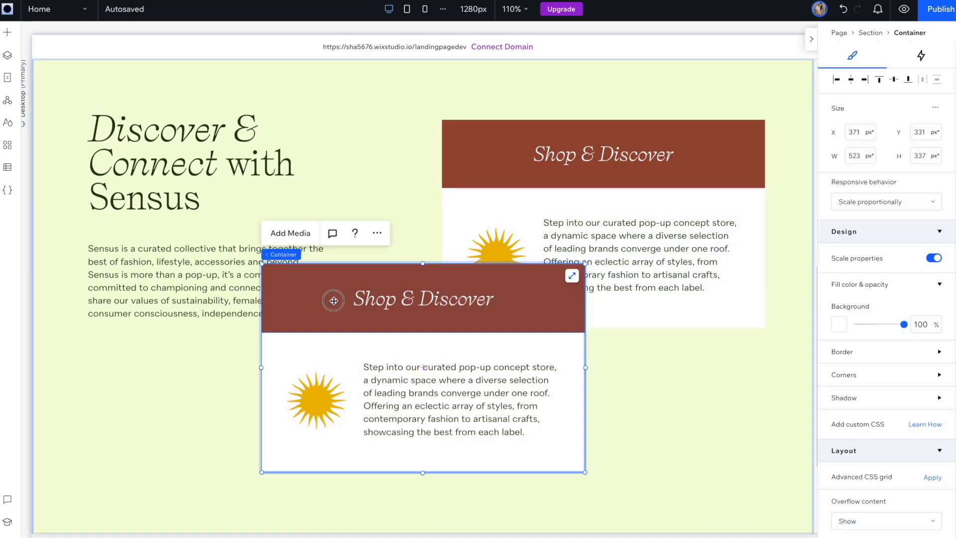
drag(333, 299, 514, 387)
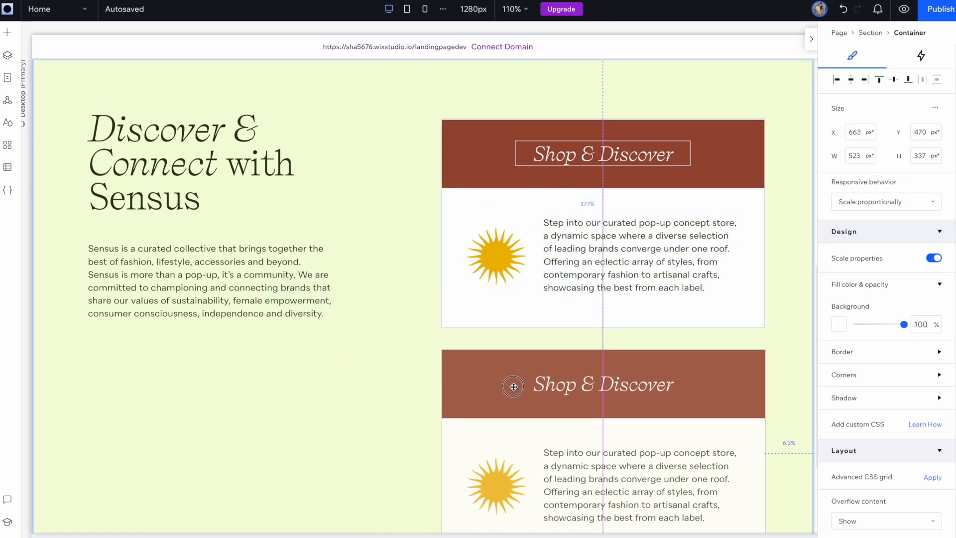
drag(513, 386, 514, 387)
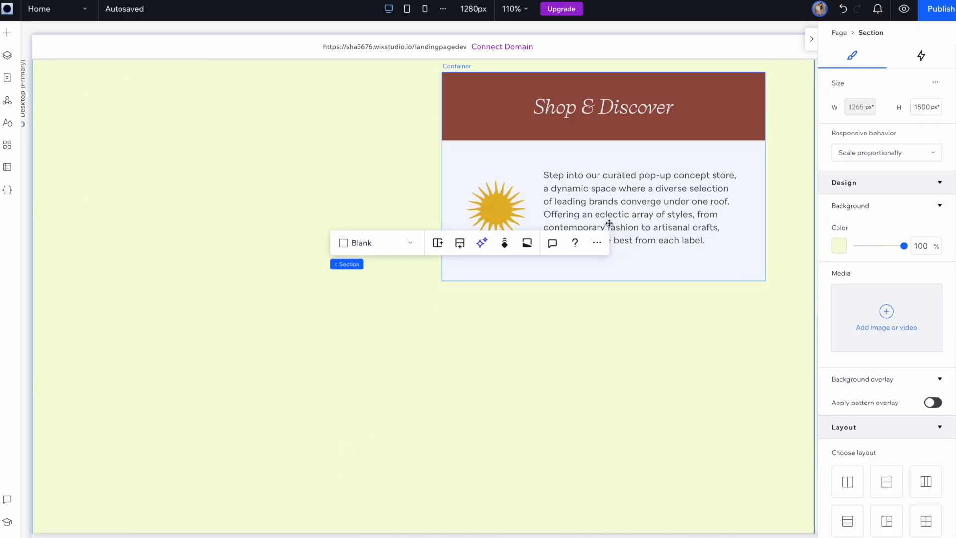
Duplicate the second desktop card and align the new copy directly below it in the same column
click(609, 223)
key(ctrl+d)
drag(499, 113, 486, 335)
scroll(486, 335, up, 3)
drag(563, 450, 563, 453)
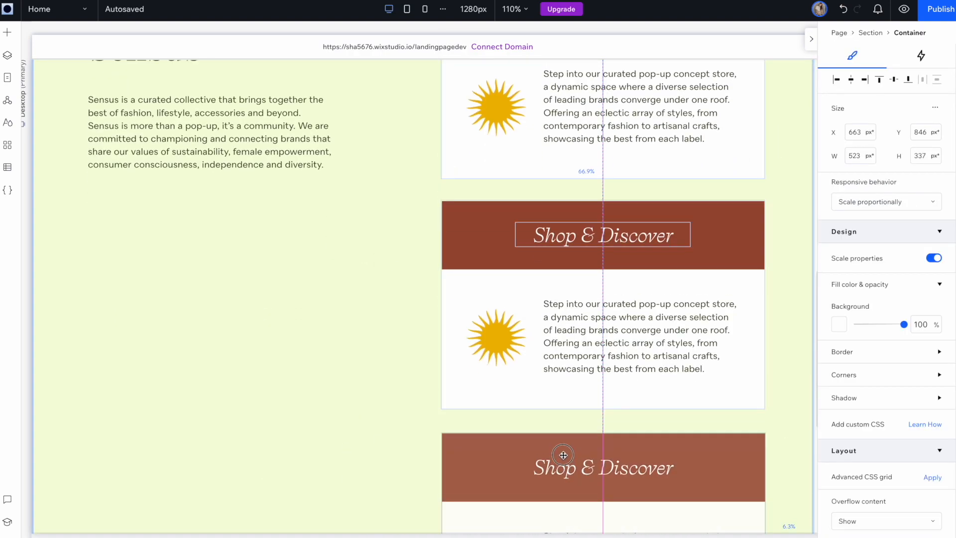
scroll(563, 452, up, 1)
Replace a duplicated card's sun icon with the orange swirl image from Site Files
click(493, 253)
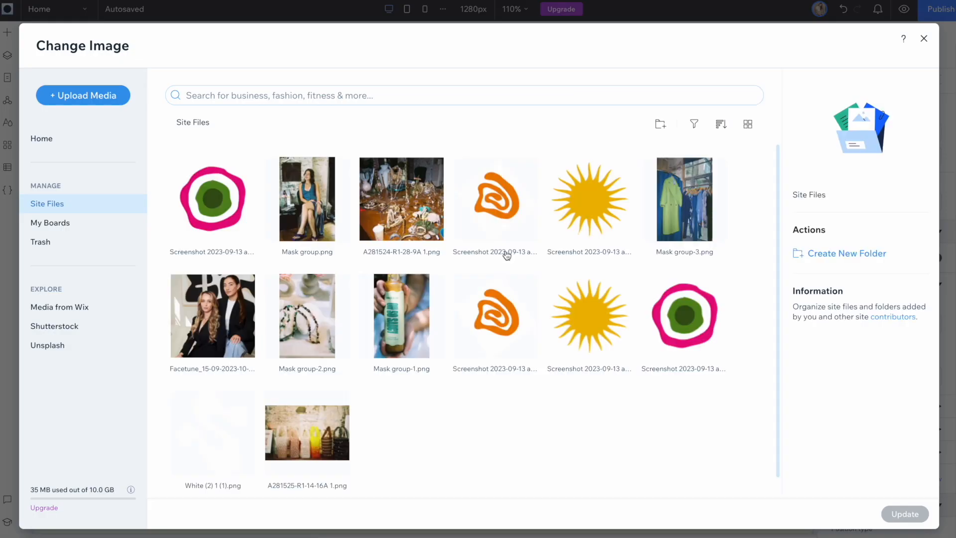
click(498, 224)
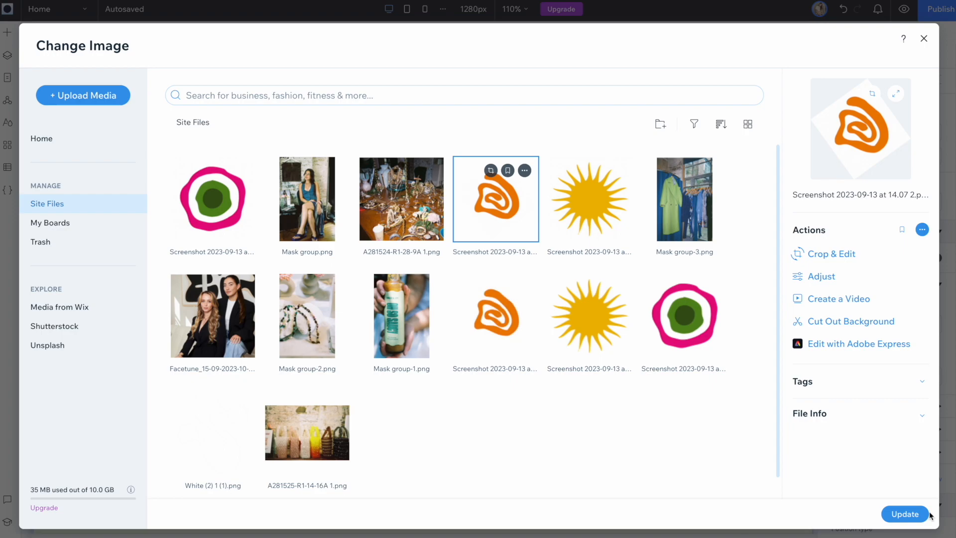
click(926, 514)
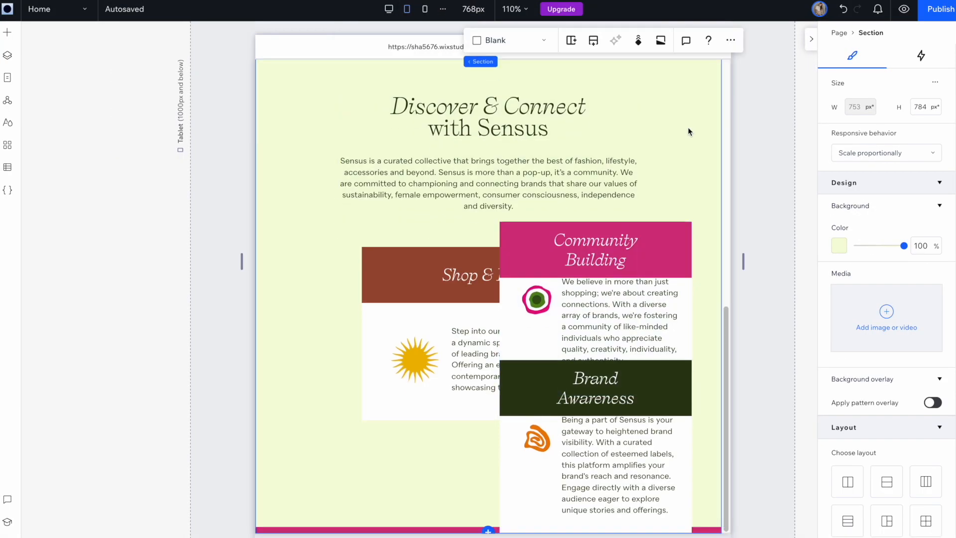
Stack the tablet cards in one column and widen the Community Building card and pink band to match Shop & Discover
scroll(420, 313, down, 5)
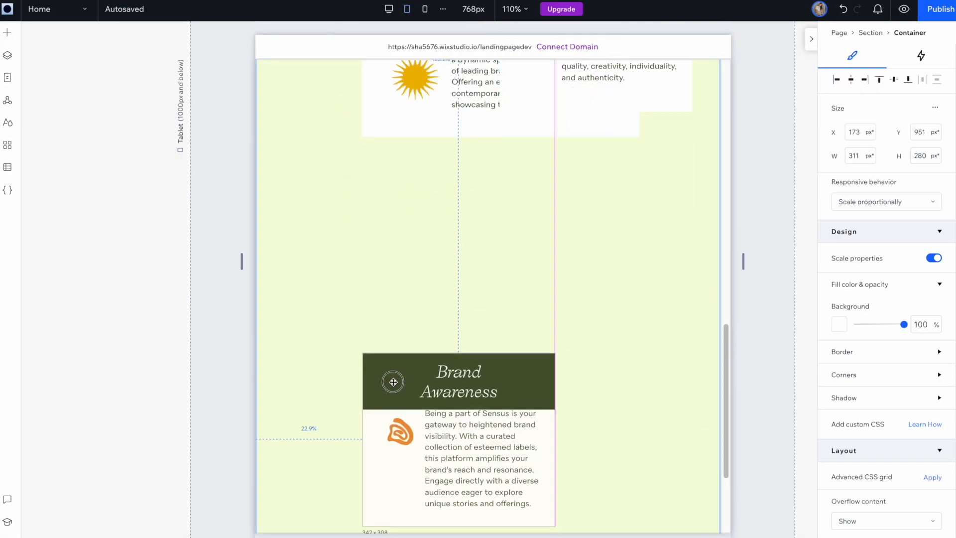
scroll(454, 273, up, 3)
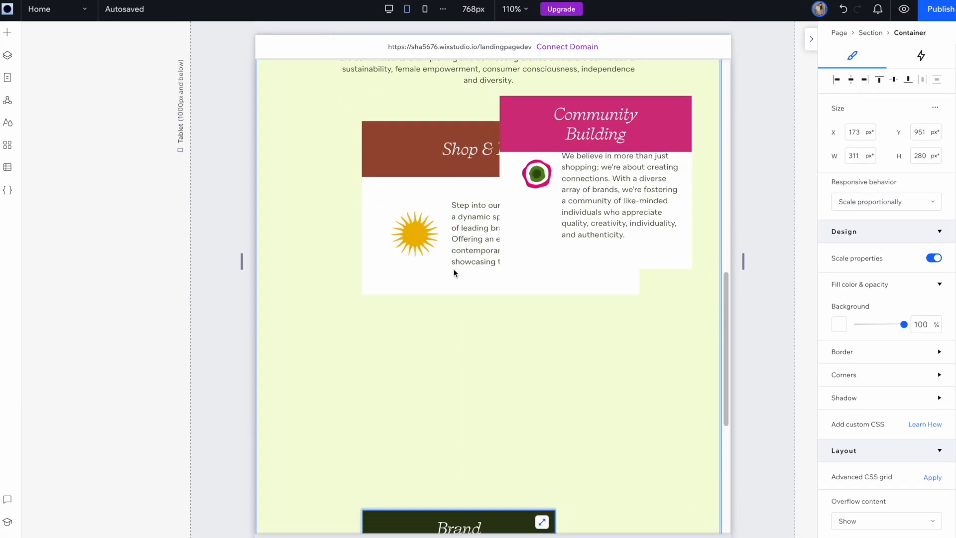
drag(530, 118, 391, 335)
drag(554, 400, 640, 399)
click(498, 344)
drag(446, 343, 363, 345)
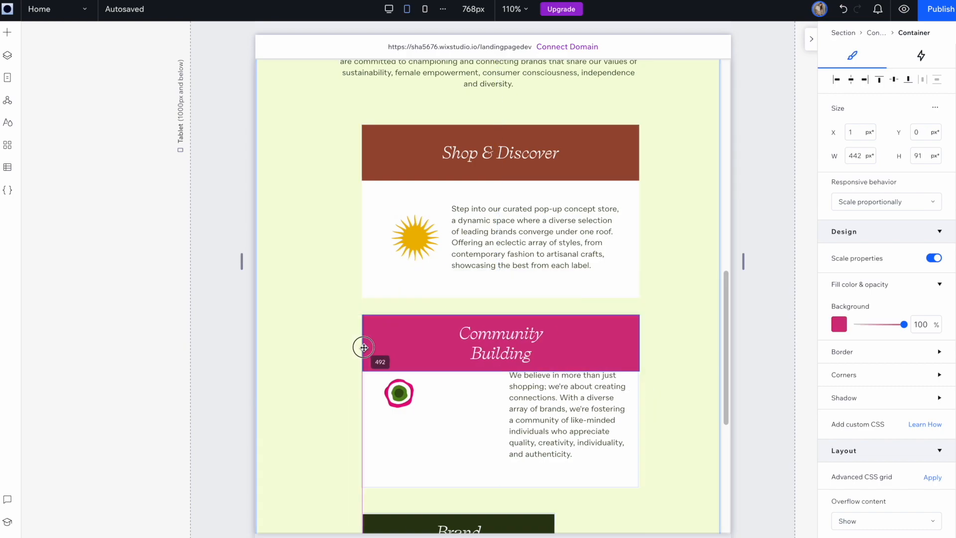
Widen and lower the tablet Community Building paragraph, enlarge its icon, and centre the heading on one line in the pink band
drag(562, 418, 621, 428)
drag(558, 414, 559, 427)
drag(413, 408, 426, 420)
drag(405, 400, 410, 426)
drag(453, 344, 393, 344)
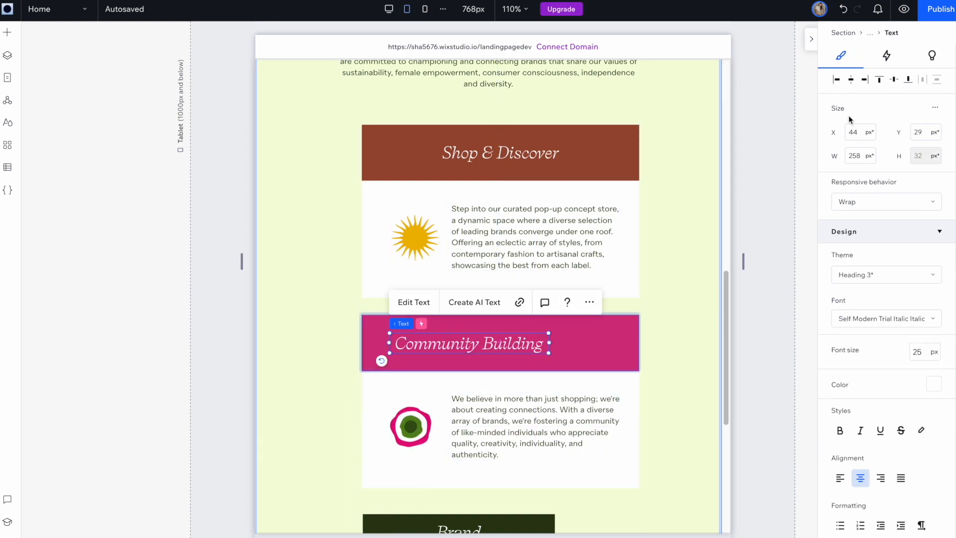
click(850, 80)
Widen the tablet Brand Awareness card and dark green band to match the others, and centre its heading on one line
scroll(572, 398, down, 3)
drag(555, 436, 639, 439)
click(497, 381)
drag(447, 379, 412, 380)
click(478, 388)
click(604, 386)
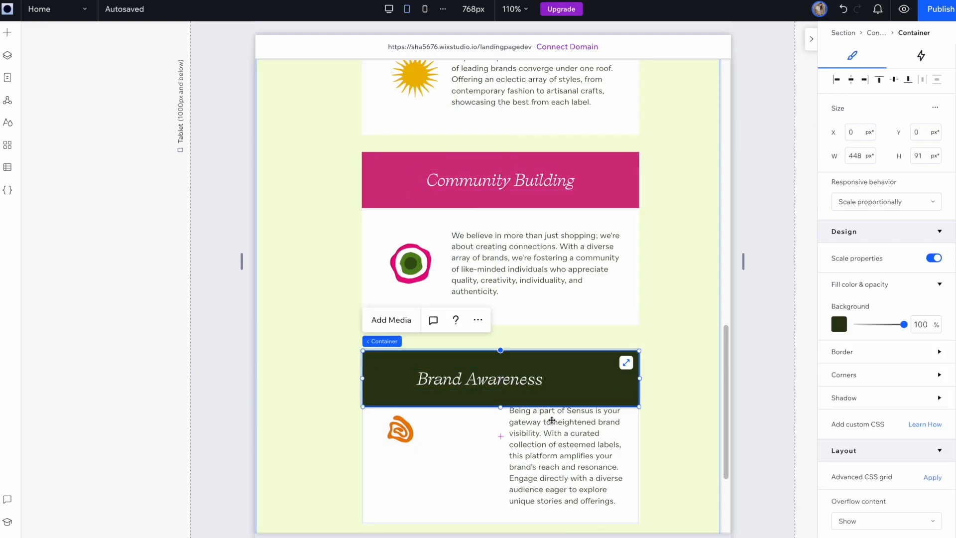
click(483, 380)
click(850, 80)
Widen and lower the tablet Brand Awareness paragraph, then enlarge the orange swirl icon and place it beside the text
drag(581, 446, 524, 446)
drag(570, 456, 627, 456)
drag(576, 433, 619, 463)
click(401, 430)
mouse_move(419, 447)
mouse_down()
mouse_move(442, 472)
mouse_move(431, 461)
mouse_up()
drag(409, 441, 413, 470)
drag(509, 469, 508, 465)
click(531, 515)
Adjust the tablet Community Building card's vertical position to even out the gaps between the three cards
scroll(533, 472, up, 3)
drag(571, 298, 571, 303)
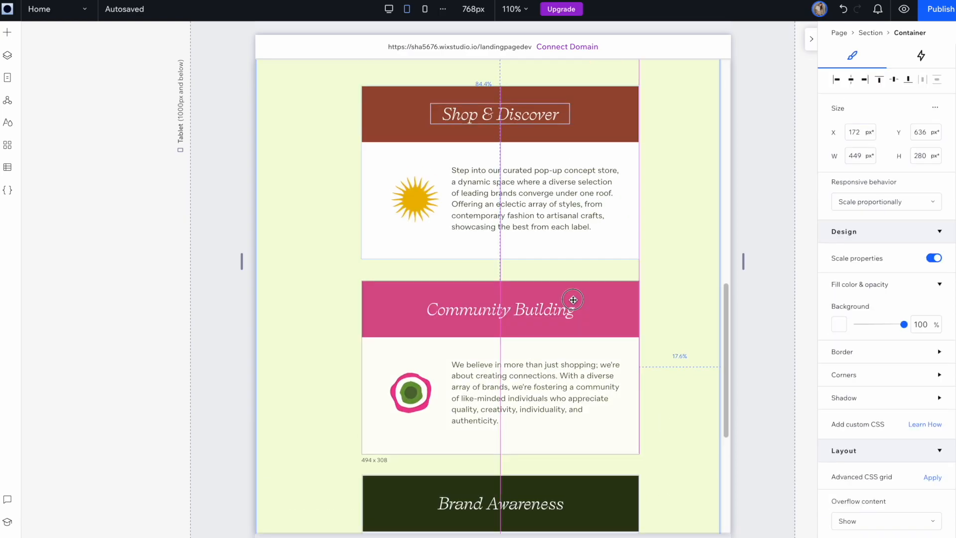
scroll(675, 289, down, 2)
On the mobile breakpoint, increase the section height and stack Community Building below Shop & Discover, with Brand Awareness lowest
click(424, 9)
click(594, 348)
click(922, 106)
scroll(478, 299, down, 4)
drag(456, 127, 476, 423)
scroll(475, 423, up, 2)
drag(520, 136, 457, 297)
Widen the mobile Community Building card, its pink band and its paragraph, and move the paragraph below the band
drag(500, 349, 571, 349)
drag(582, 290, 584, 290)
click(546, 365)
drag(520, 365, 468, 363)
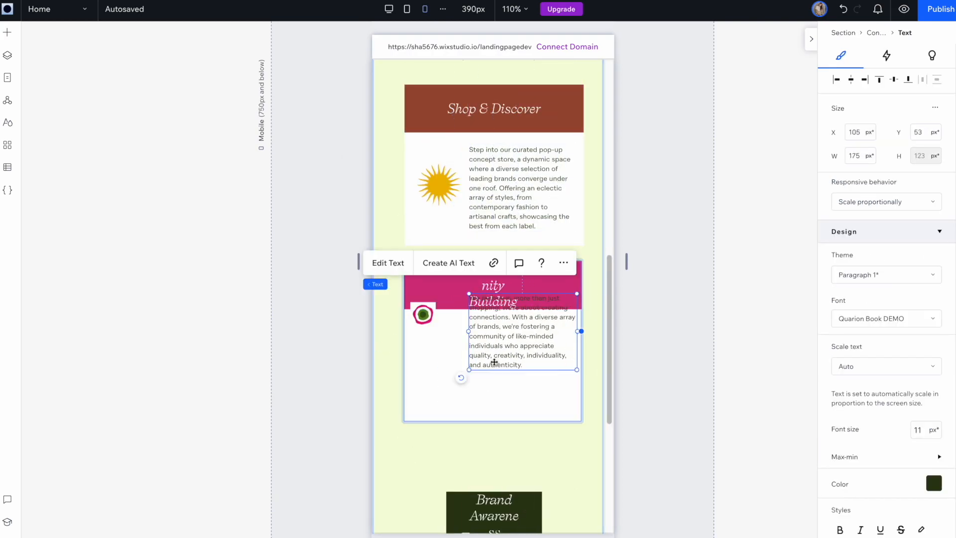
drag(523, 338, 525, 371)
Lower and enlarge the mobile Community Building icon to about 75 by 74 px, and widen the heading to one line
drag(423, 321, 425, 358)
drag(437, 364, 457, 384)
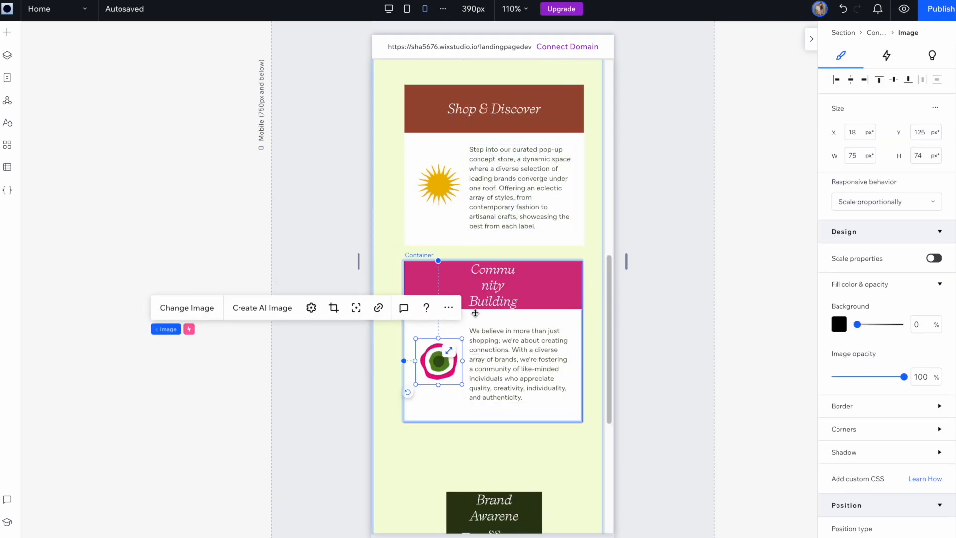
click(493, 285)
drag(469, 284, 495, 285)
Place the mobile Brand Awareness card beneath Community Building, then widen the card, its dark green band and its heading
scroll(528, 388, down, 2)
drag(539, 409, 500, 356)
drag(504, 437, 581, 440)
click(493, 361)
drag(504, 359, 578, 363)
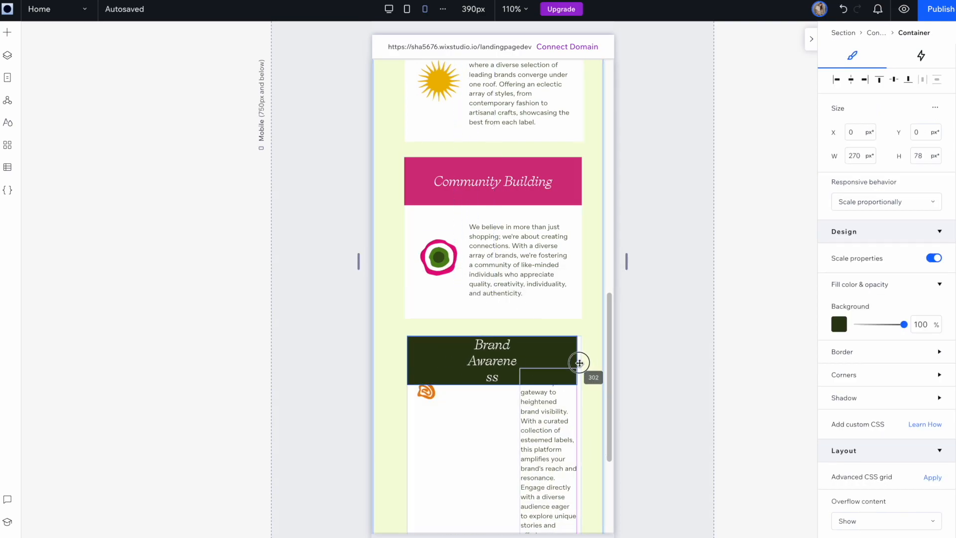
click(491, 360)
drag(468, 361, 423, 363)
Set the mobile Brand Awareness paragraph about 165 px wide below the band, then enlarge and lower the orange swirl icon
click(547, 423)
scroll(547, 423, down, 3)
drag(521, 322, 469, 322)
drag(551, 288, 550, 315)
drag(577, 305, 571, 305)
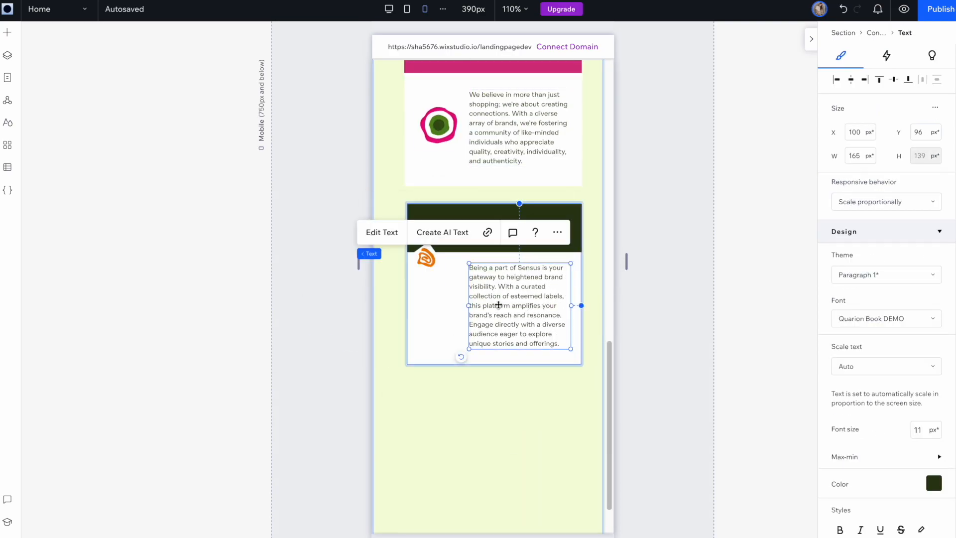
click(426, 257)
drag(439, 270, 441, 304)
Centre the Brand Awareness, Community Building and Shop & Discover cards horizontally in the mobile section
scroll(483, 329, up, 3)
click(483, 344)
click(448, 395)
click(851, 80)
click(532, 214)
click(851, 80)
click(528, 132)
click(851, 80)
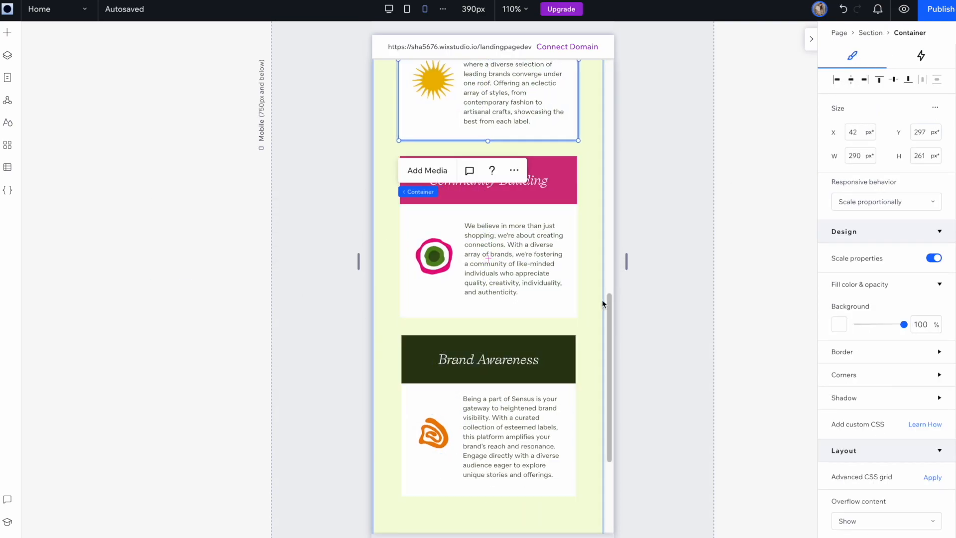
Adjust the mobile Brand Awareness icon's size to about 73 by 72 px
scroll(570, 367, down, 2)
click(434, 329)
drag(455, 349, 458, 353)
click(490, 428)
click(435, 330)
scroll(463, 437, up, 3)
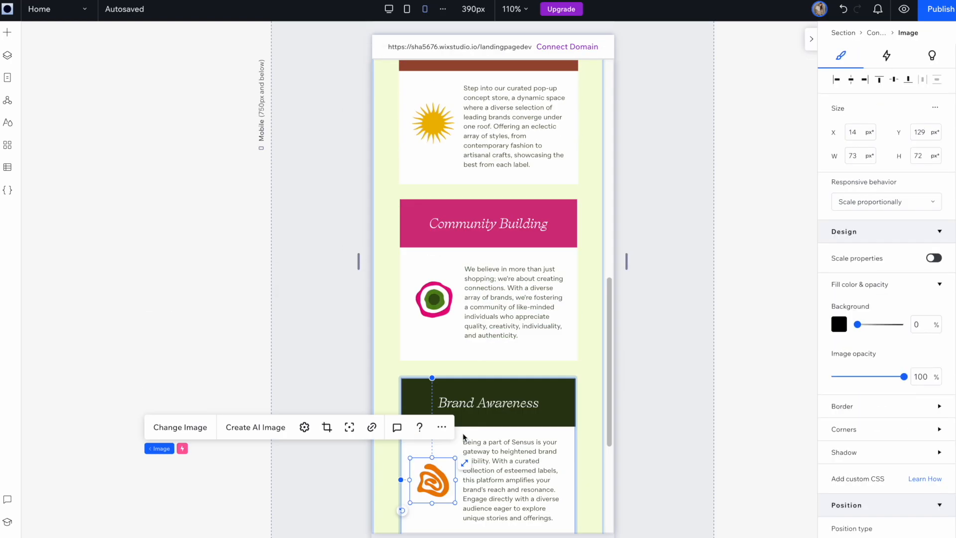
scroll(500, 315, down, 5)
click(499, 328)
On the desktop breakpoint, reduce the cards section's height and set its bottom padding to 75 px
click(389, 9)
click(811, 38)
scroll(691, 353, down, 10)
scroll(691, 353, up, 10)
click(948, 39)
click(926, 106)
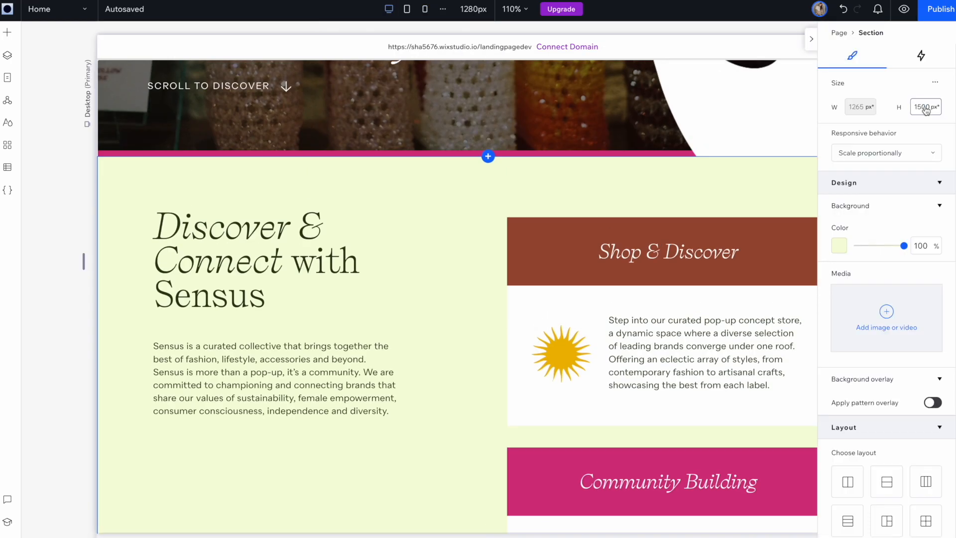
scroll(886, 348, down, 7)
click(886, 475)
text(30)
key(Return)
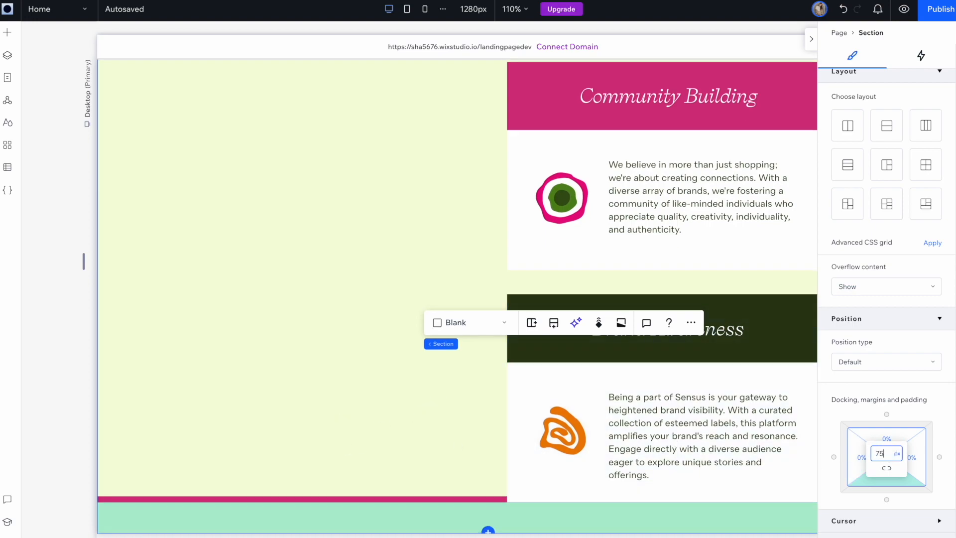
scroll(301, 409, down, 1)
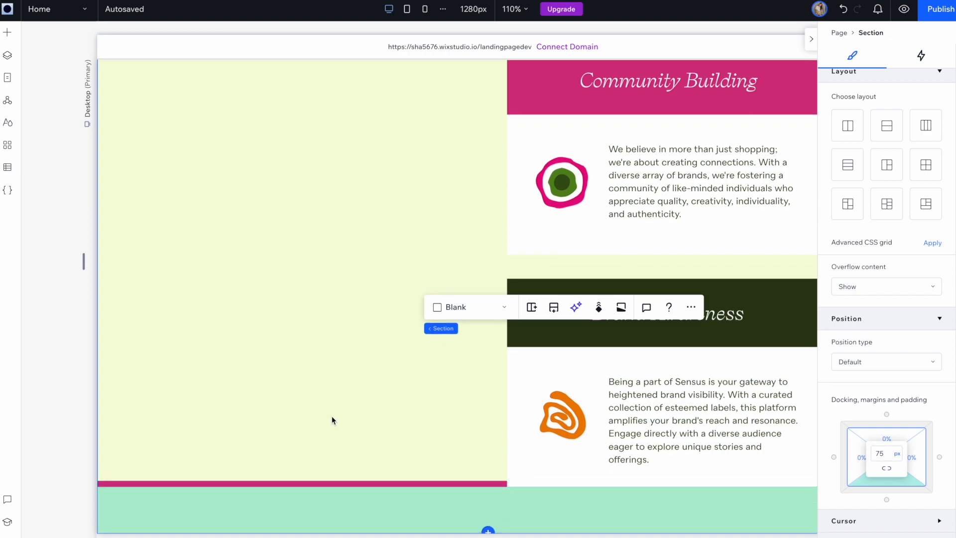
Set the bottom margin of the pink line at the end of the section to 75 px
click(353, 482)
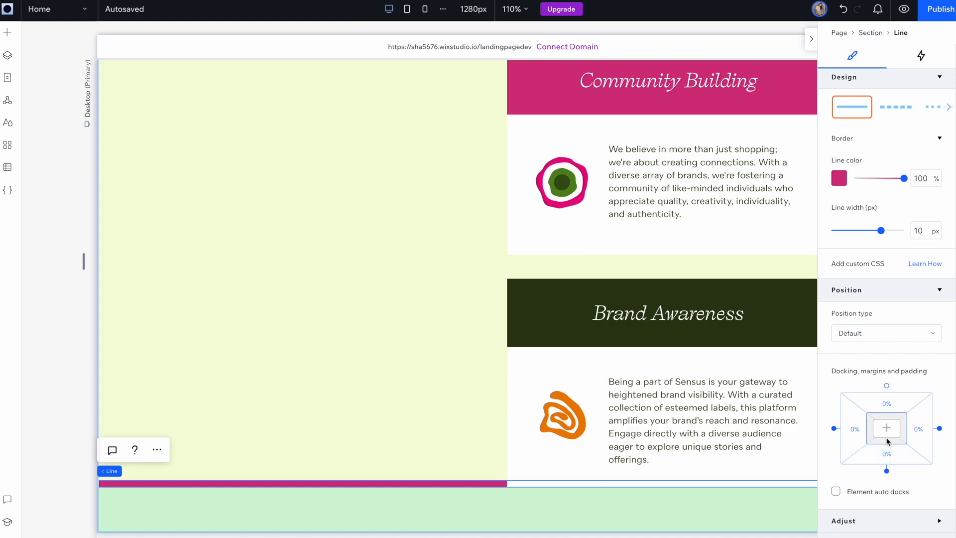
click(887, 456)
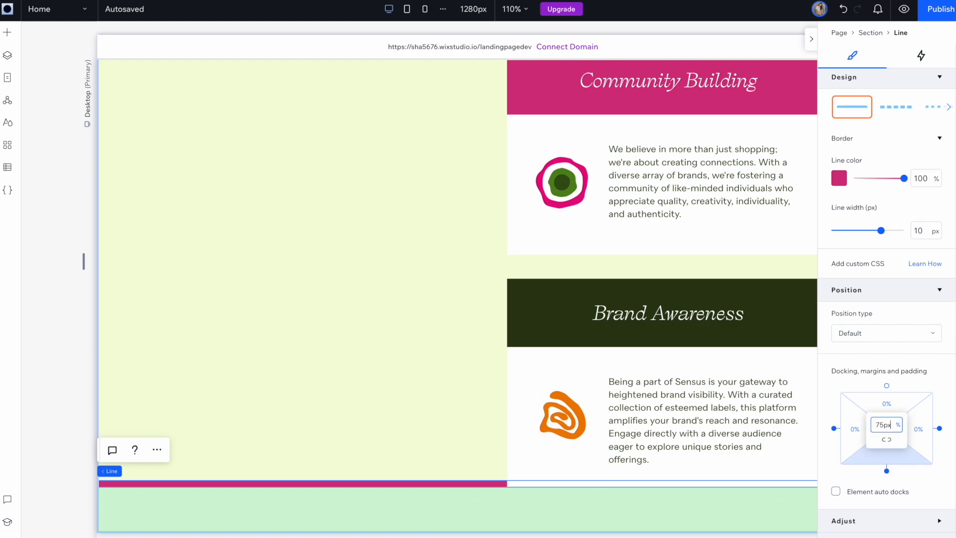
key(Return)
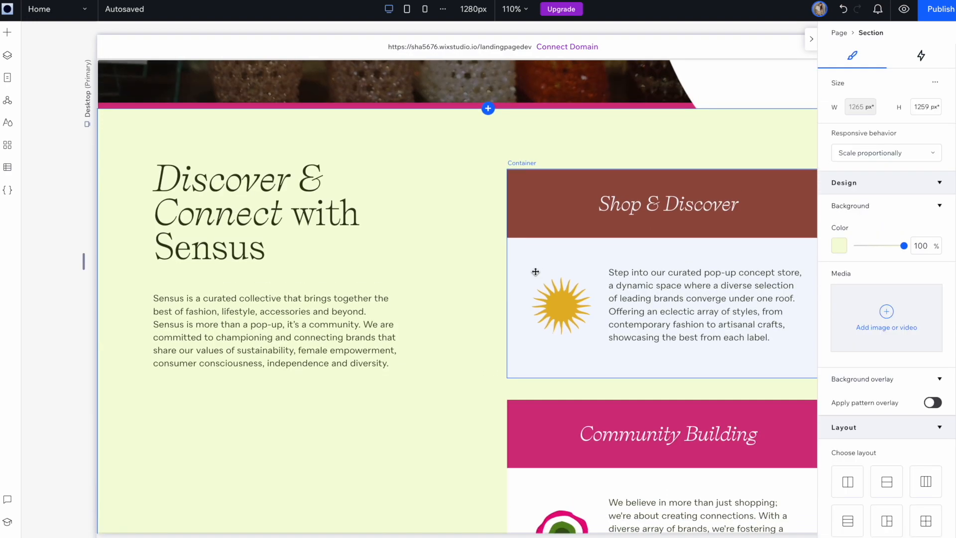
Make the desktop "Discover & Connect with Sensus" text stack sticky to the top with a 10% offset
click(352, 218)
scroll(904, 355, down, 5)
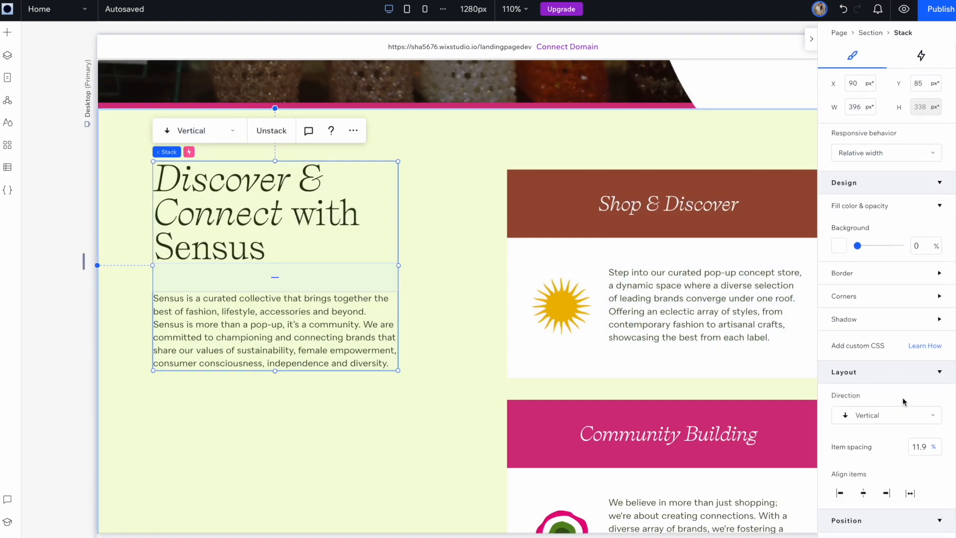
click(896, 370)
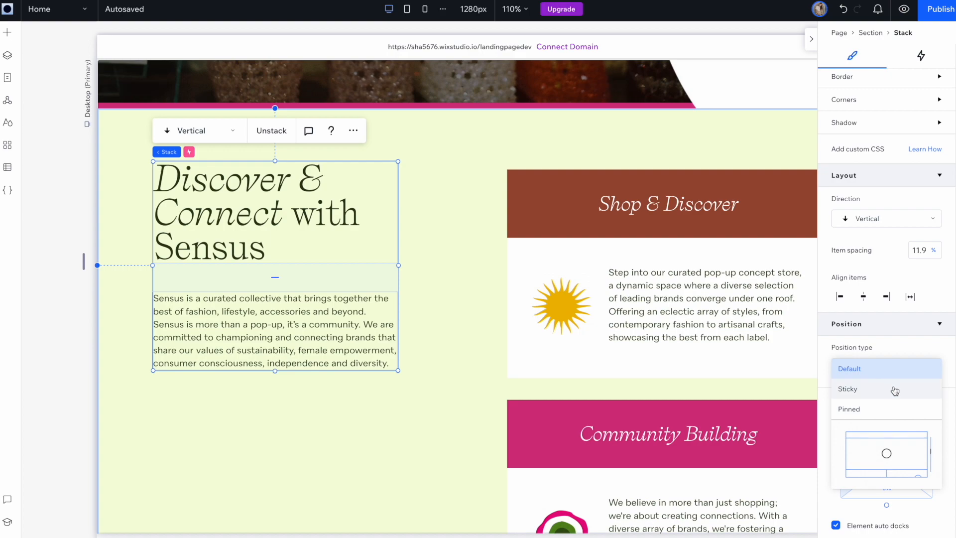
click(893, 389)
scroll(883, 493, down, 1)
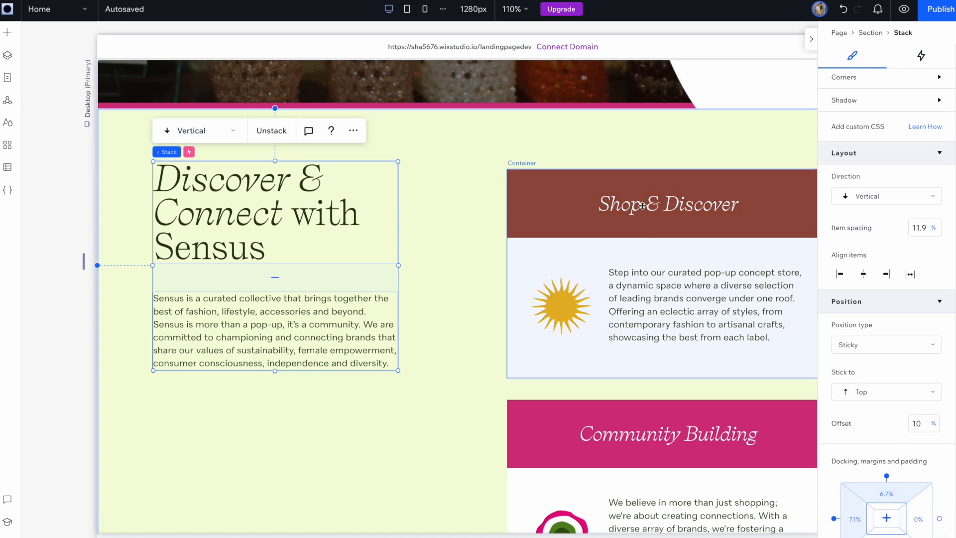
Make the Shop & Discover card container sticky to the top with a 10% offset
click(569, 200)
scroll(898, 434, down, 1)
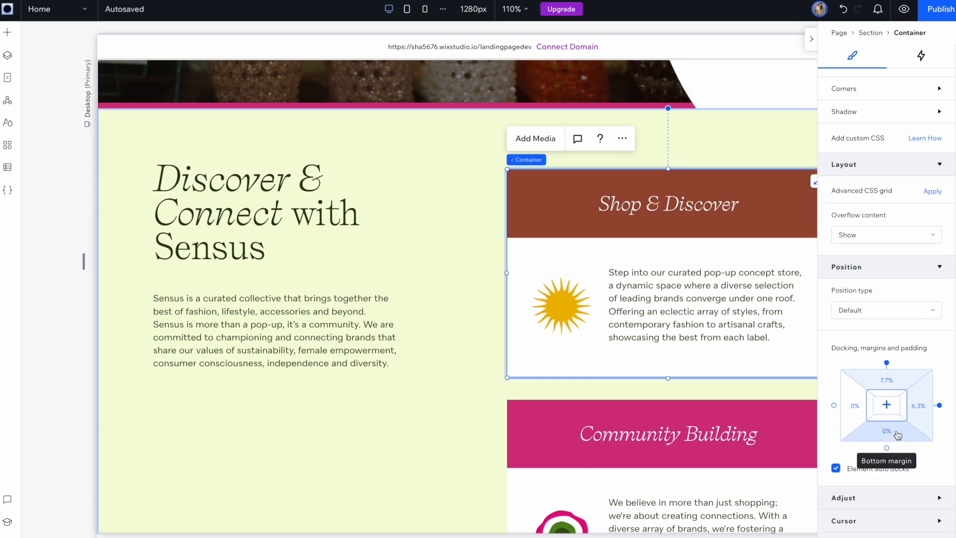
click(896, 310)
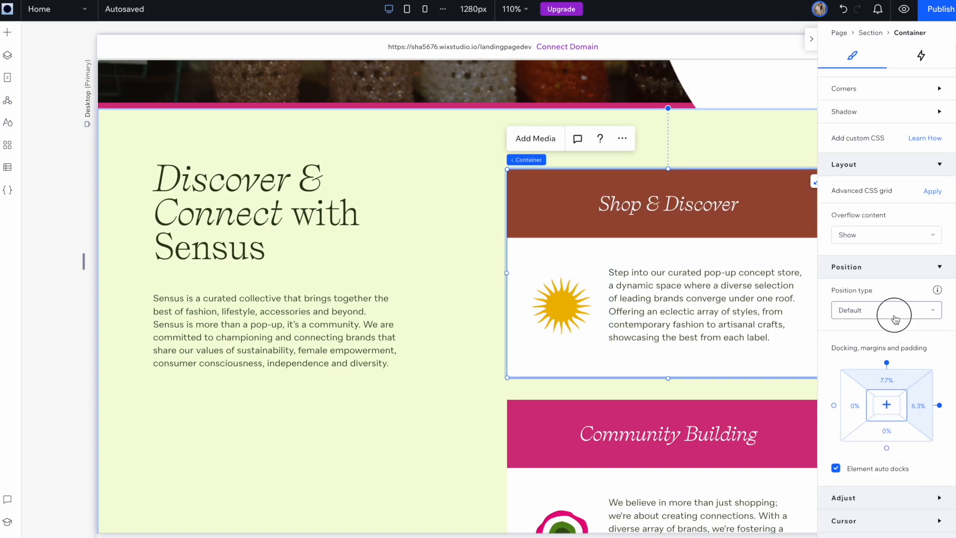
click(892, 333)
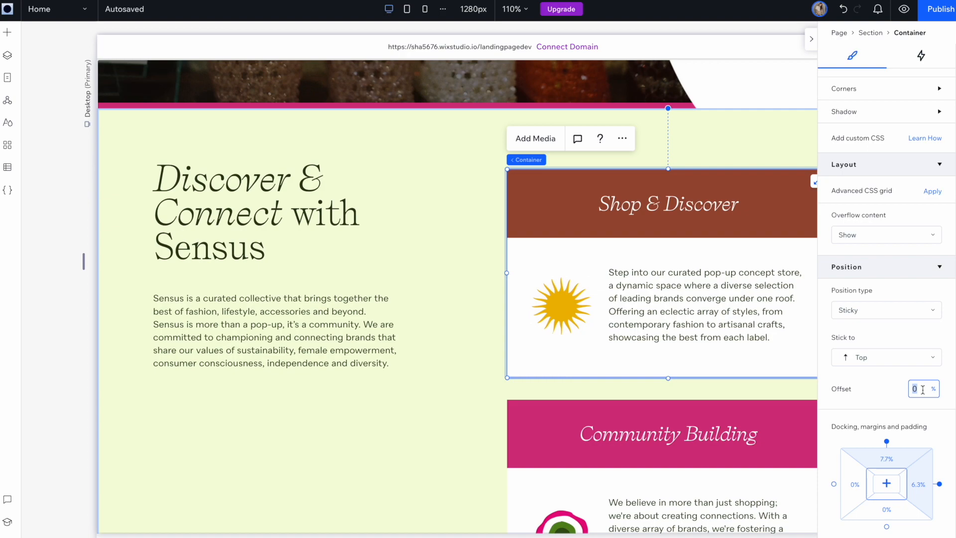
Make the Community Building card container sticky to the top with a 12% offset
scroll(594, 385, down, 3)
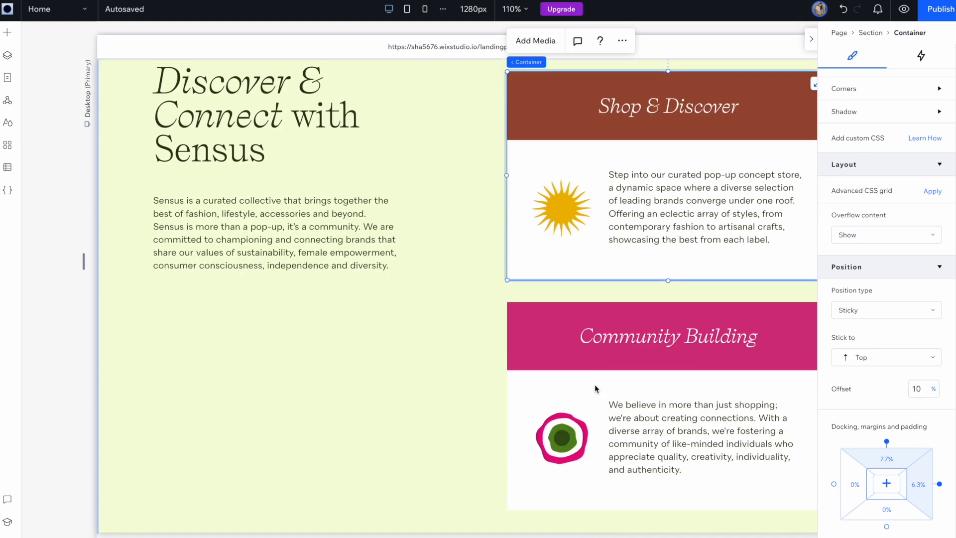
click(595, 384)
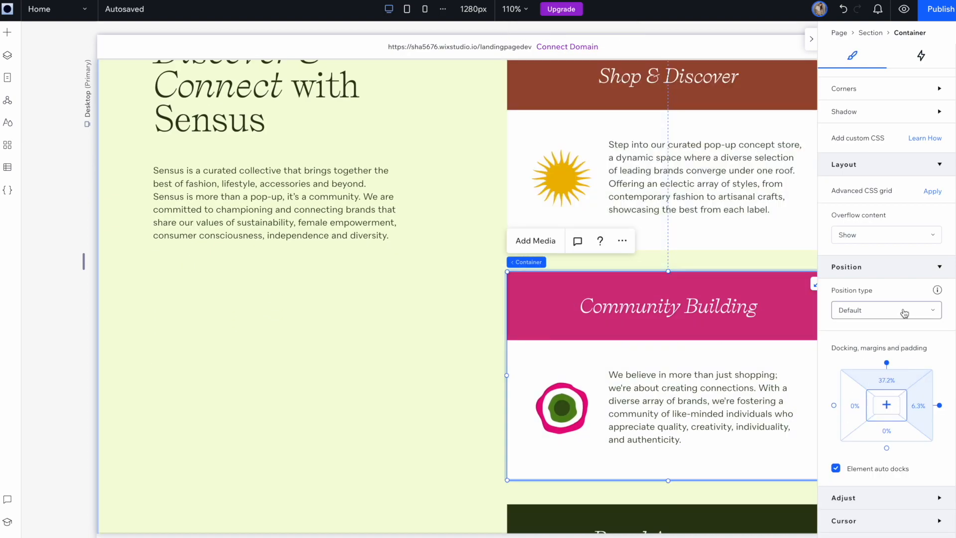
click(905, 312)
click(898, 331)
scroll(900, 392, down, 2)
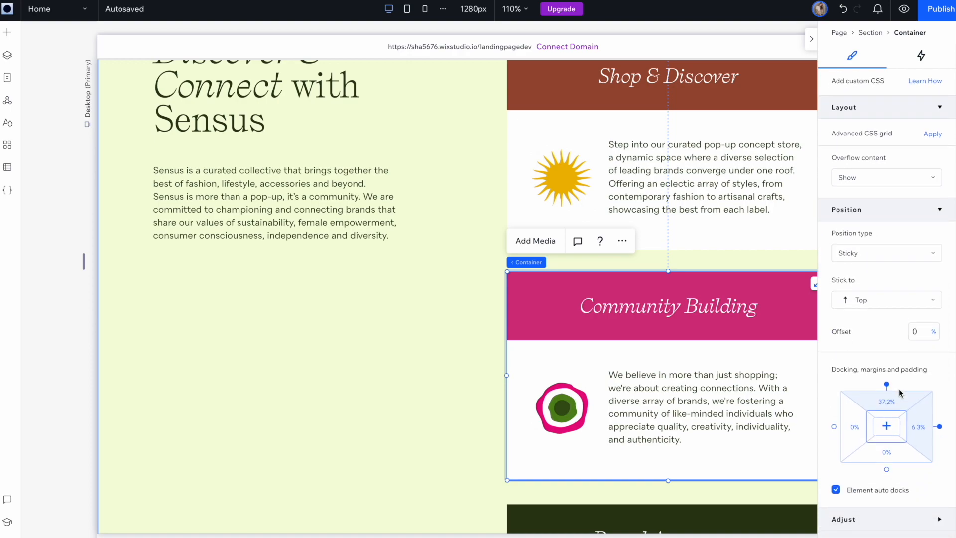
click(892, 301)
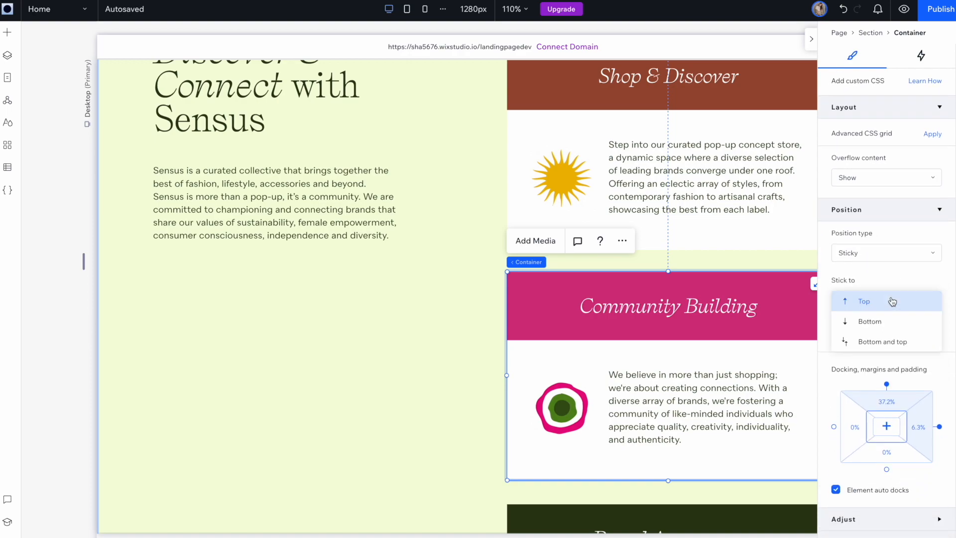
click(893, 302)
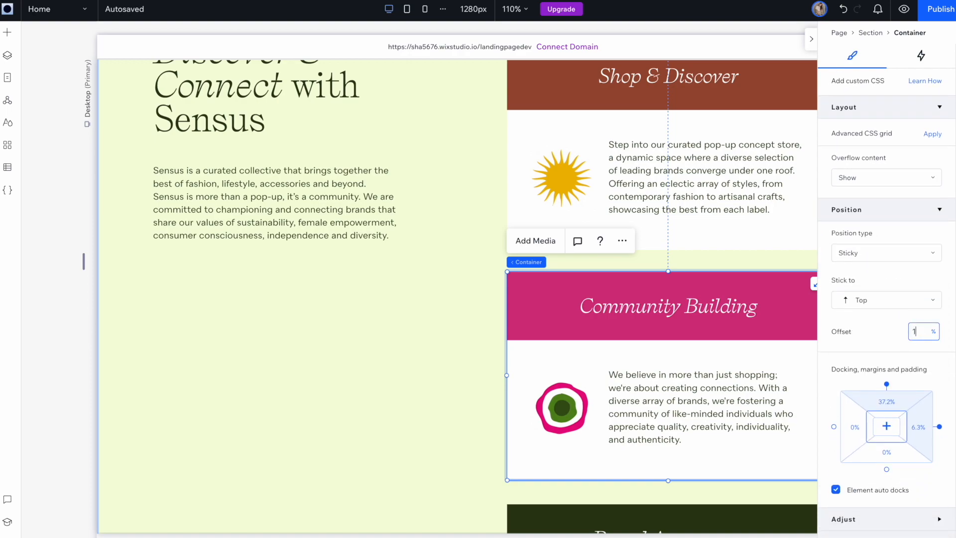
Set the Brand Awareness card container's position type to Sticky
scroll(703, 365, down, 5)
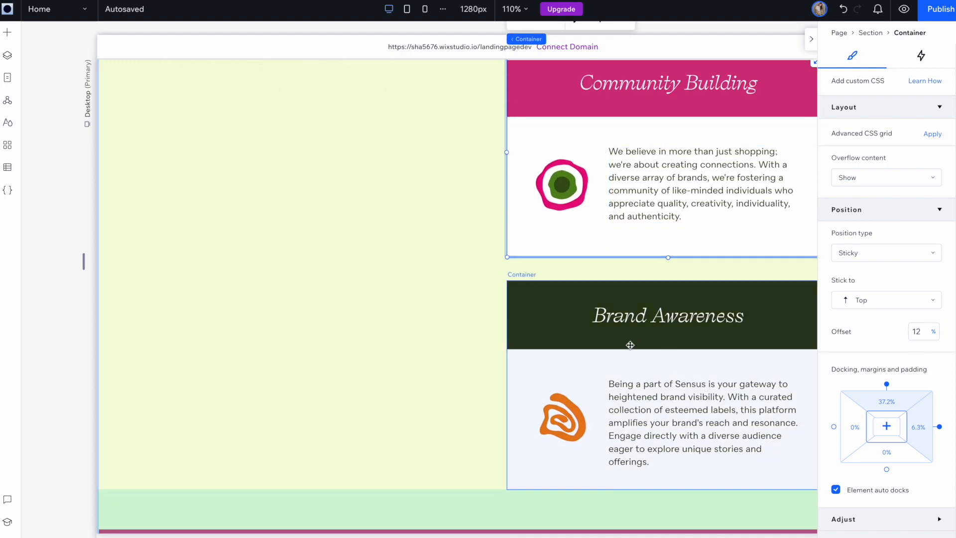
click(605, 344)
click(915, 309)
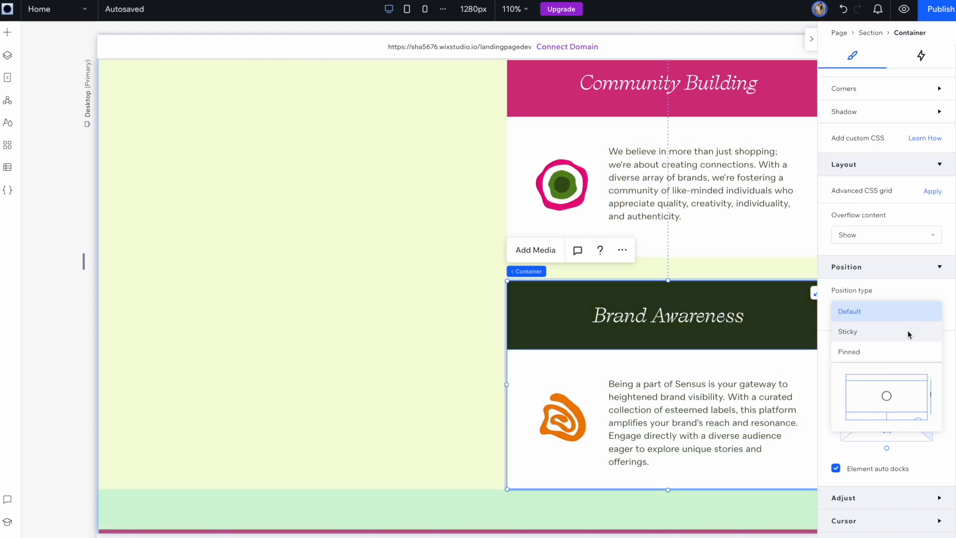
click(909, 333)
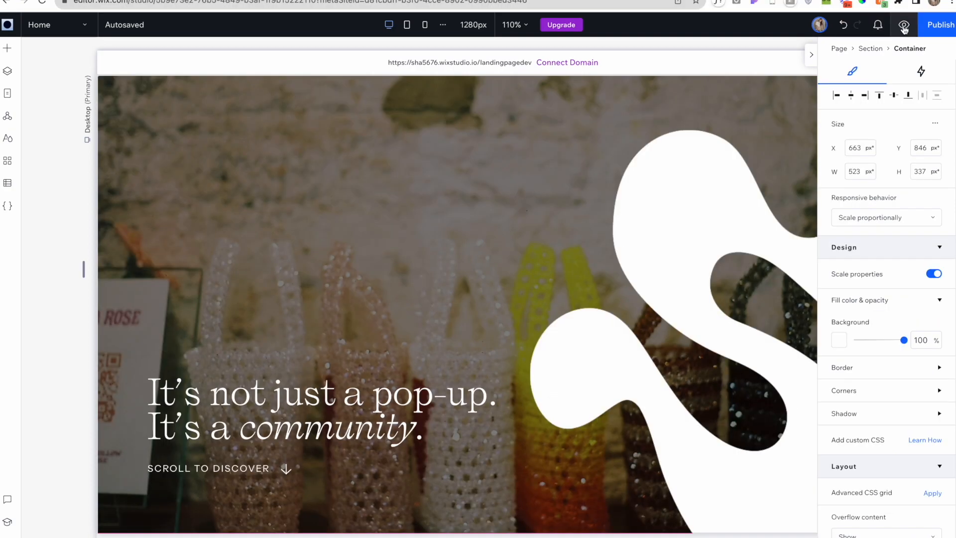
Preview the page at desktop and tablet size and check how the sticky text and cards behave while scrolling
click(903, 25)
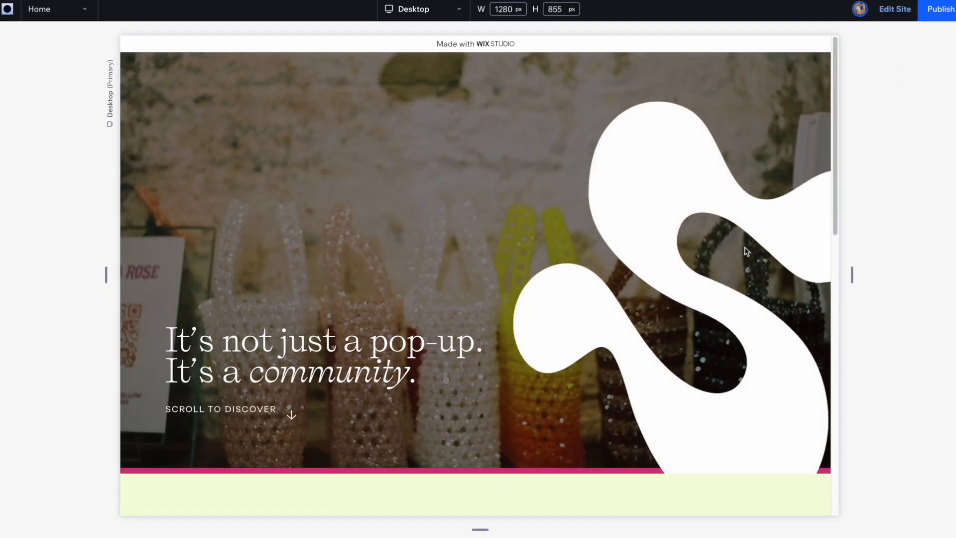
scroll(699, 337, down, 8)
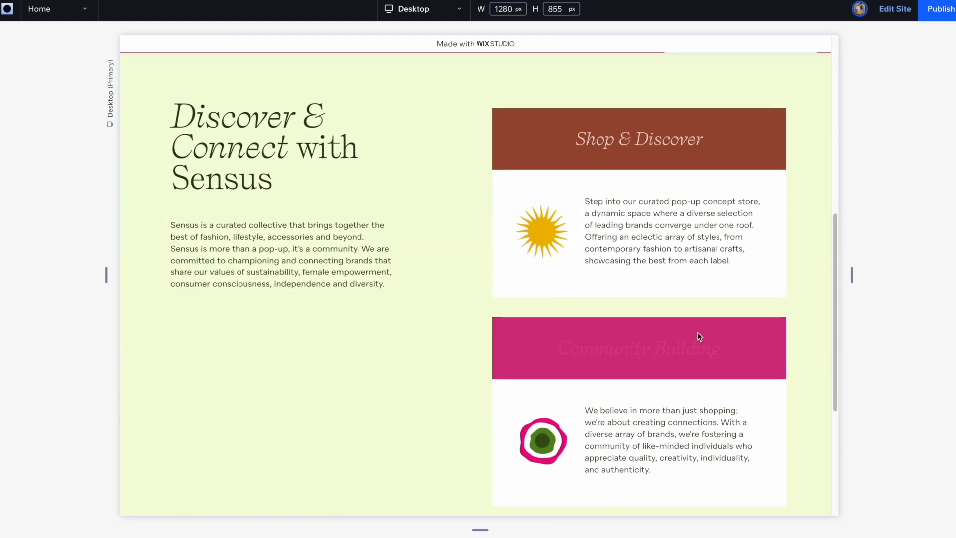
scroll(699, 337, down, 4)
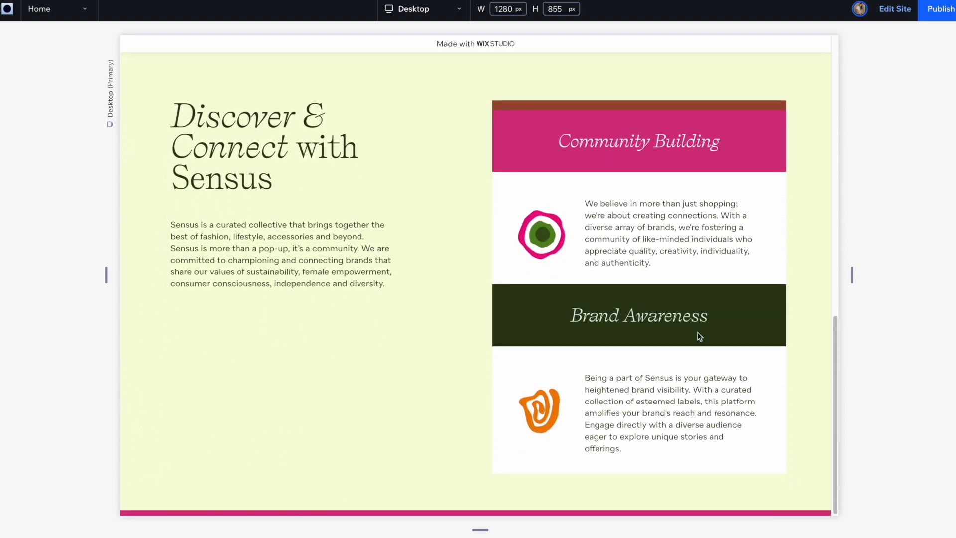
scroll(700, 337, up, 5)
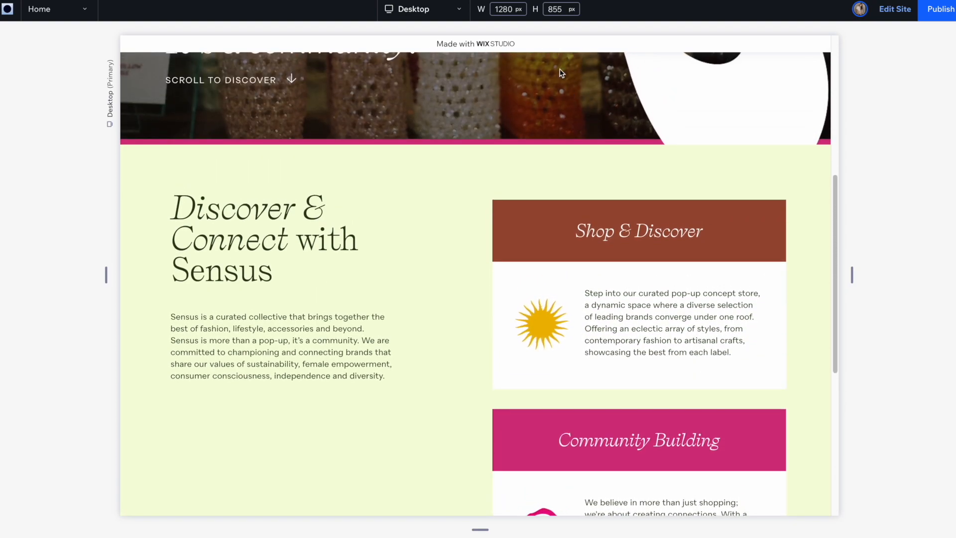
click(441, 10)
click(434, 73)
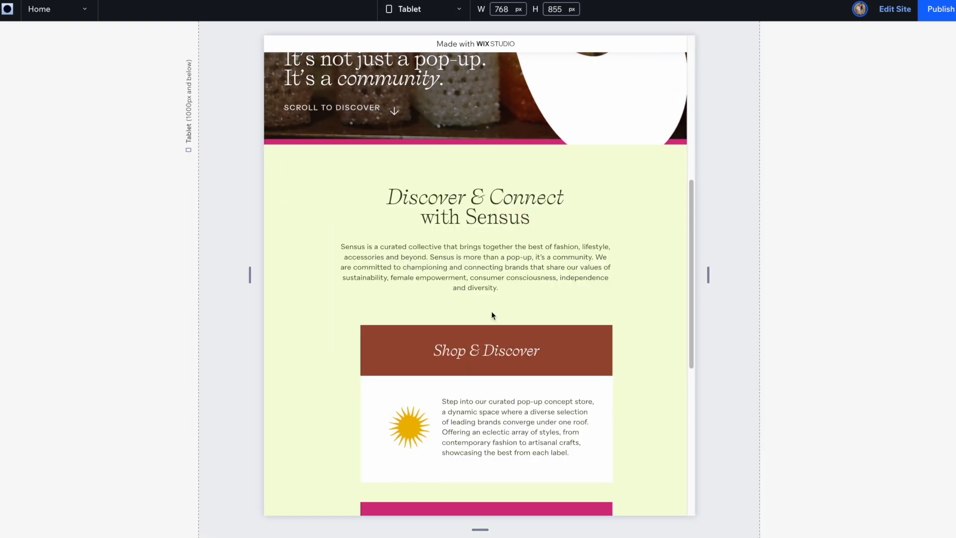
scroll(492, 316, down, 5)
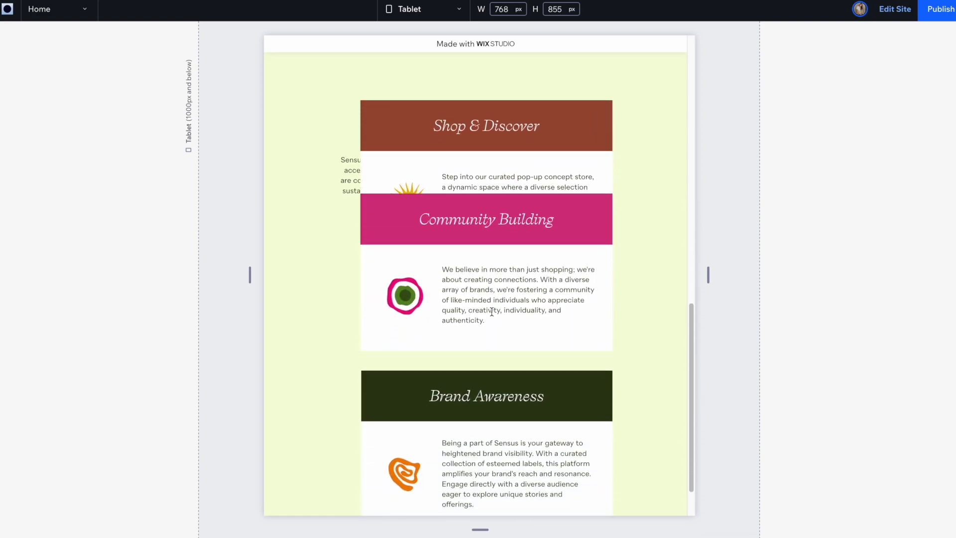
scroll(492, 312, up, 4)
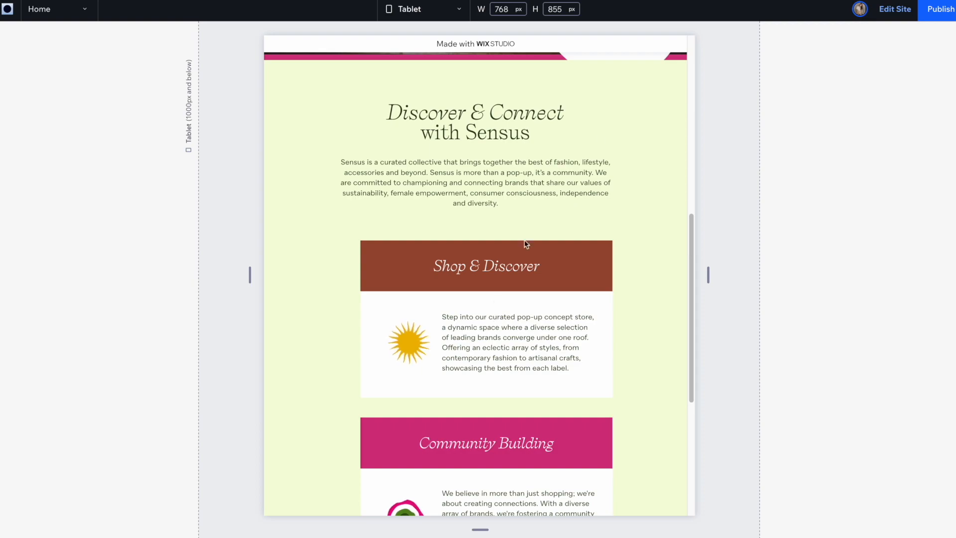
On the tablet breakpoint, centre the heading text stack above the cards at X 153, Y 73 px and set its position type to Default
click(895, 9)
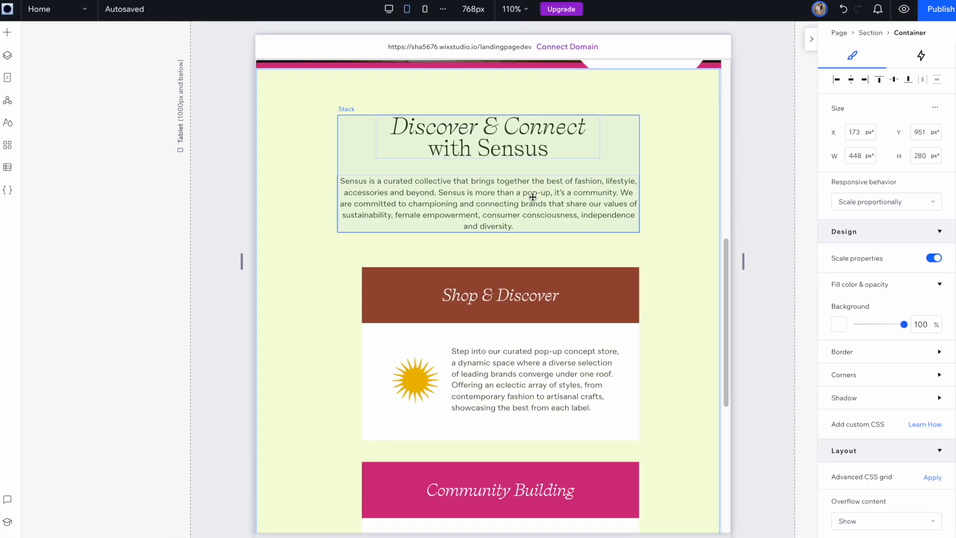
click(542, 180)
drag(542, 179, 542, 179)
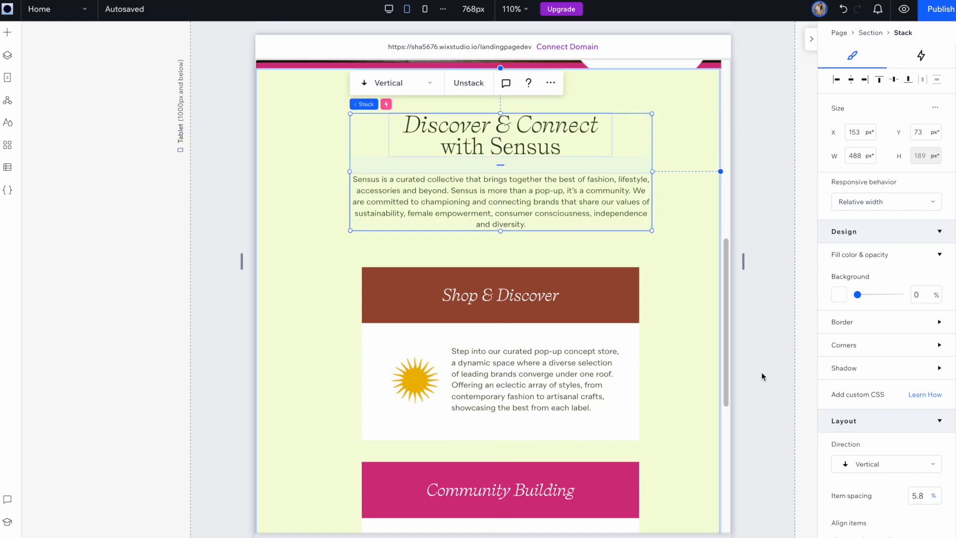
scroll(860, 442, down, 8)
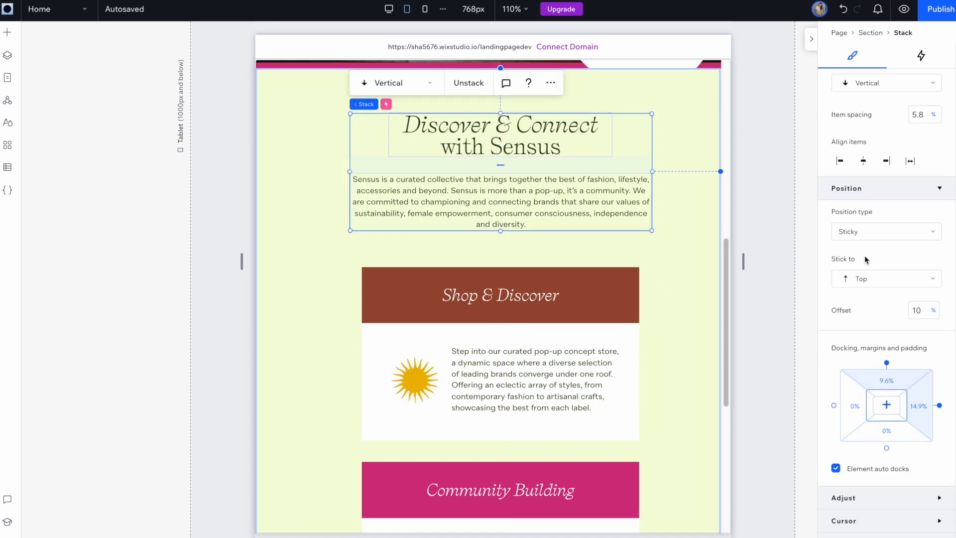
click(866, 232)
click(868, 221)
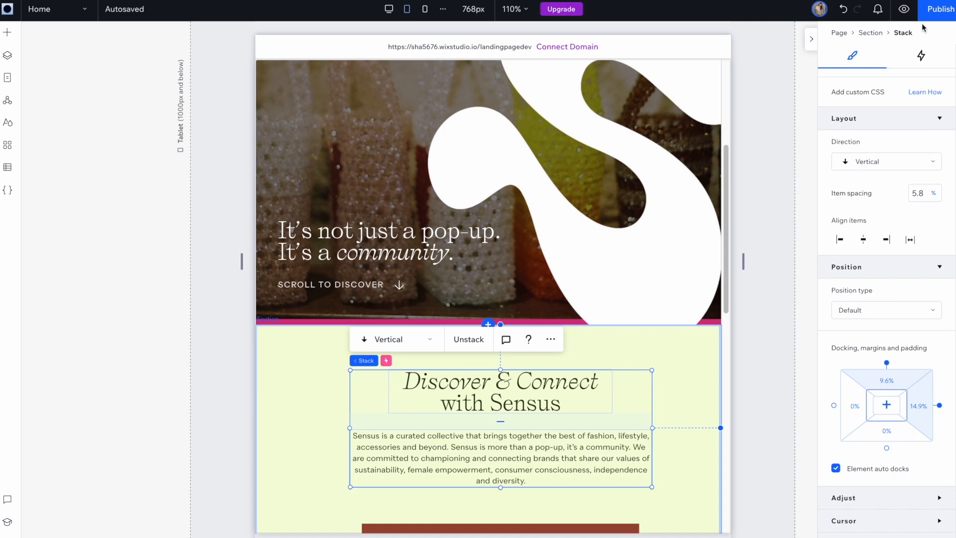
Preview the page at tablet and mobile size and check the text and the stacking cards while scrolling
click(904, 9)
scroll(477, 478, down, 5)
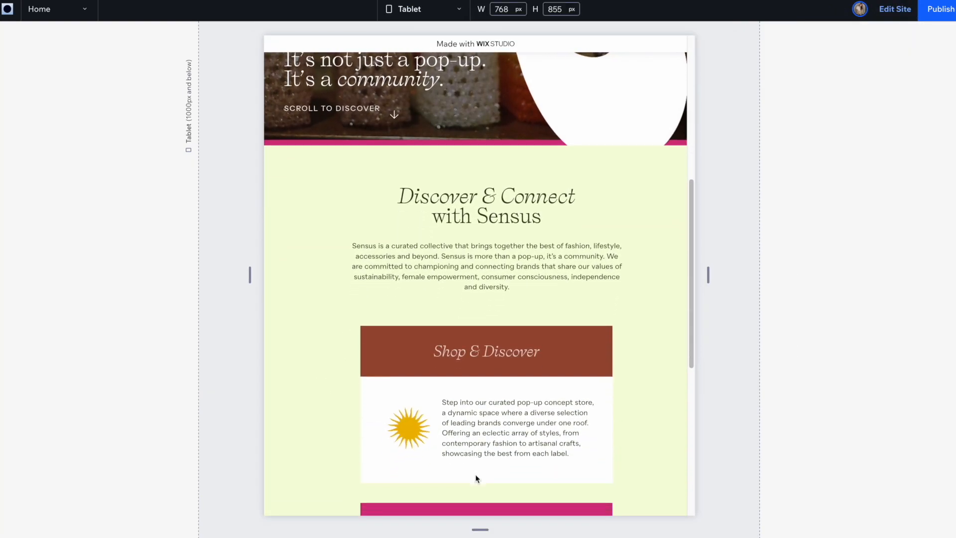
scroll(475, 476, down, 5)
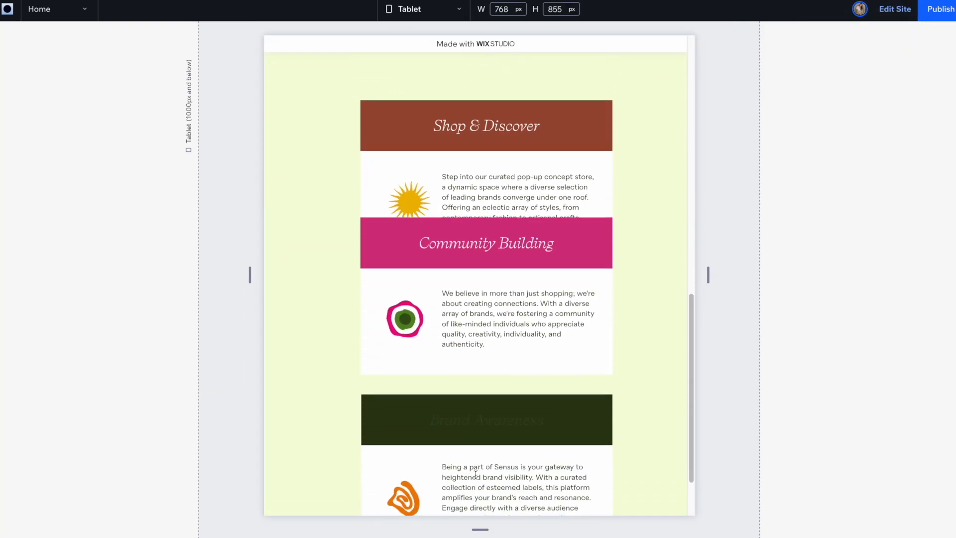
scroll(475, 478, up, 10)
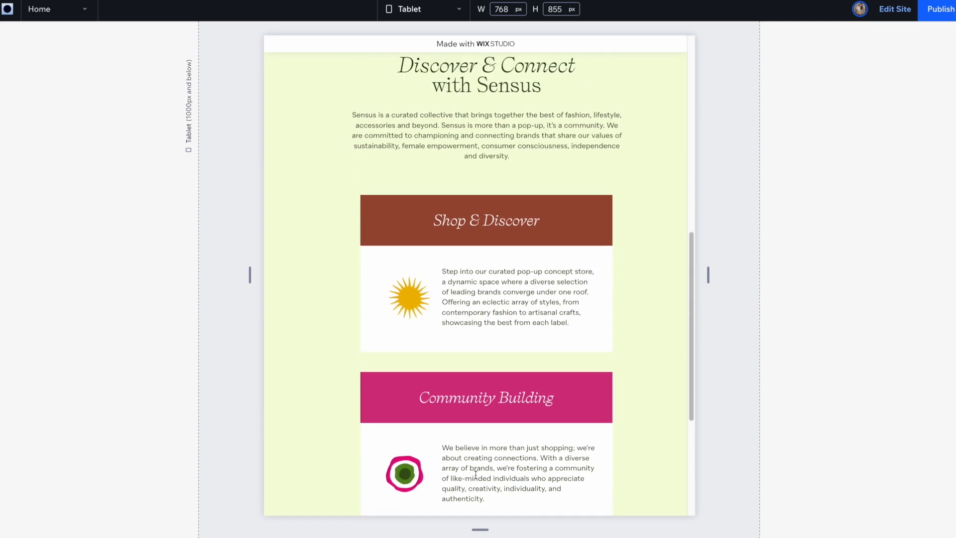
click(457, 10)
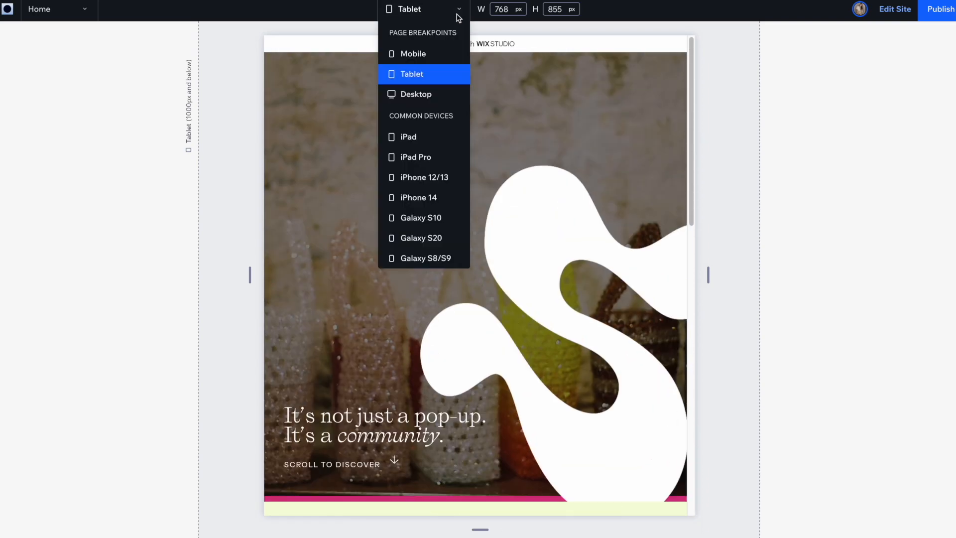
click(432, 57)
scroll(503, 262, down, 8)
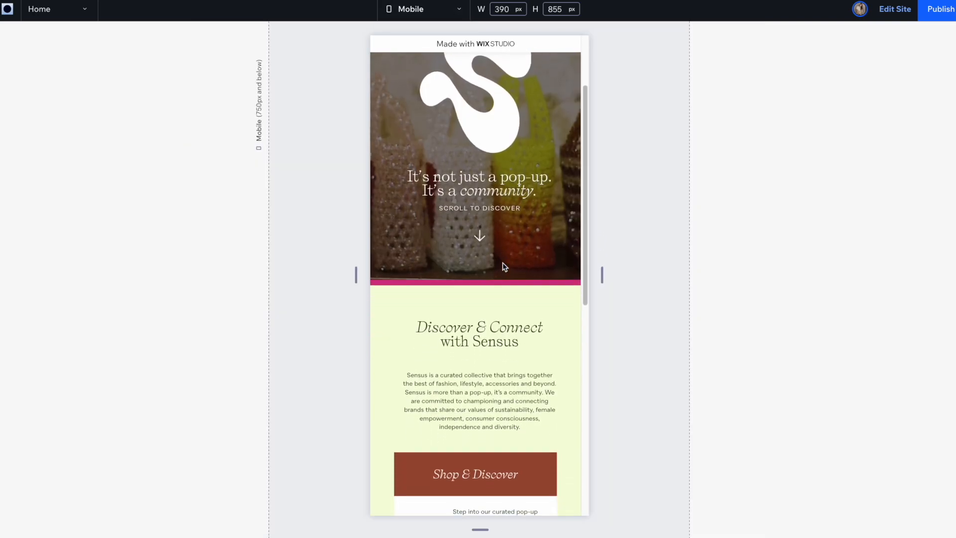
scroll(503, 263, down, 3)
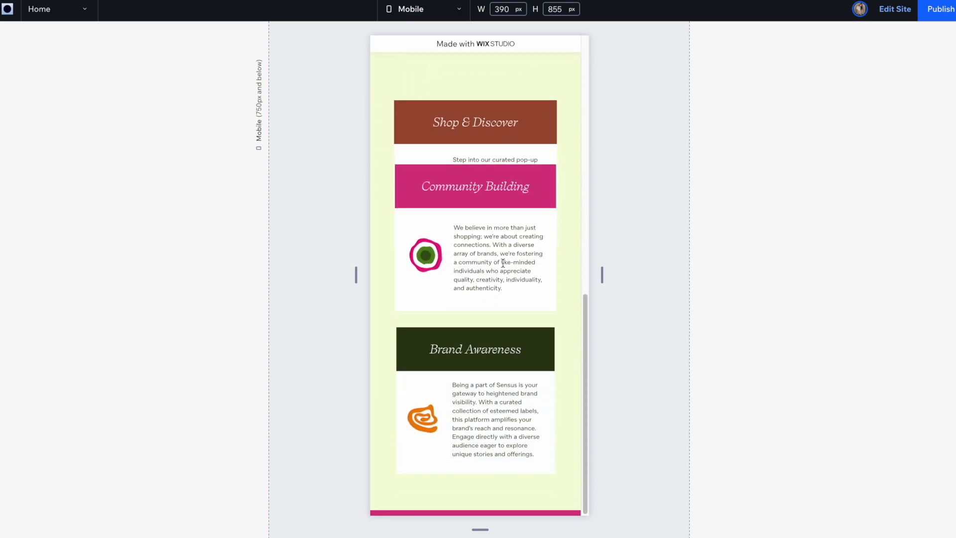
scroll(503, 263, up, 10)
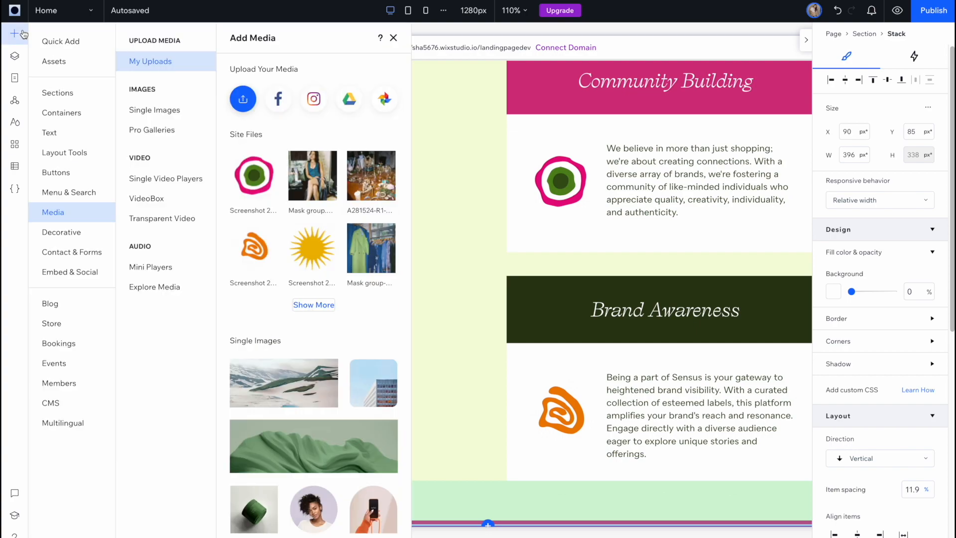
Add the ready-made Team Members section from the interactive Click Sections to the desktop page
click(74, 92)
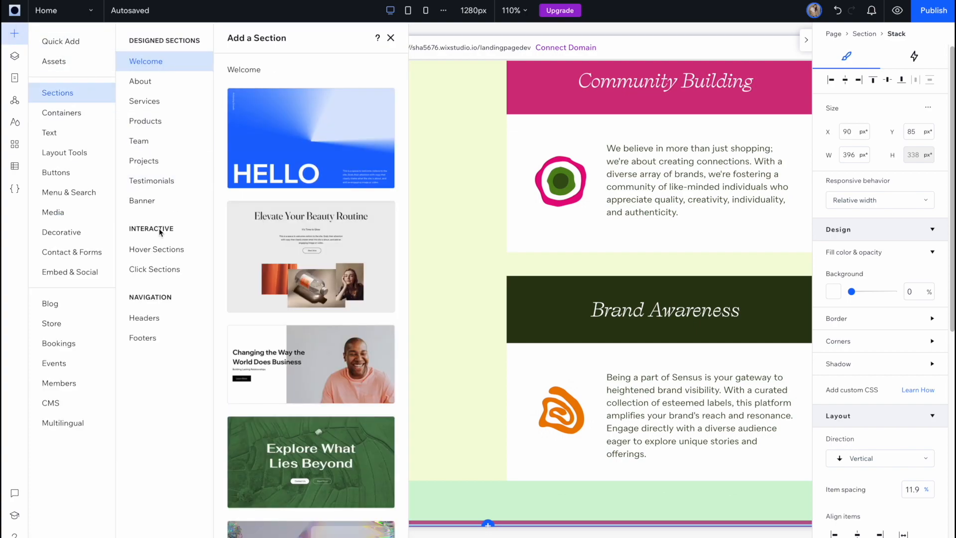
click(167, 270)
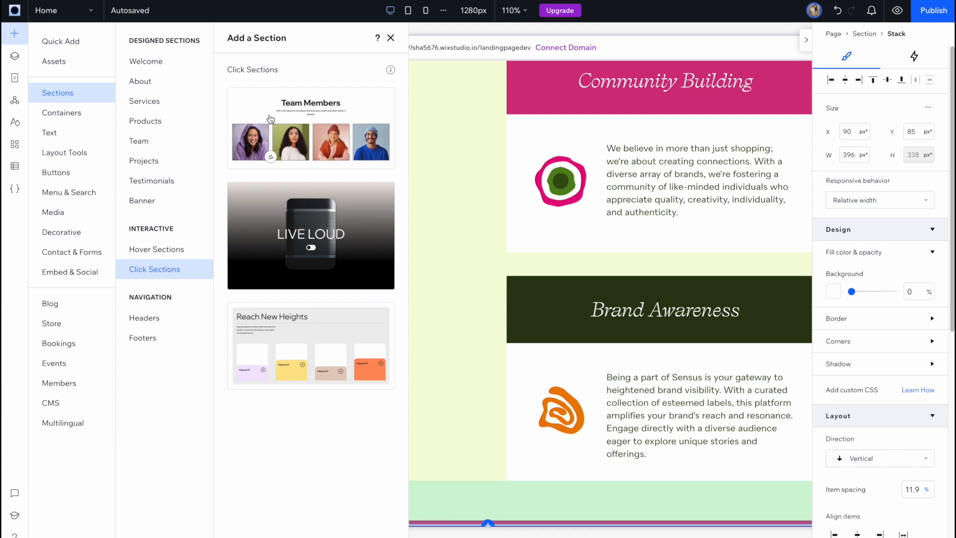
click(270, 136)
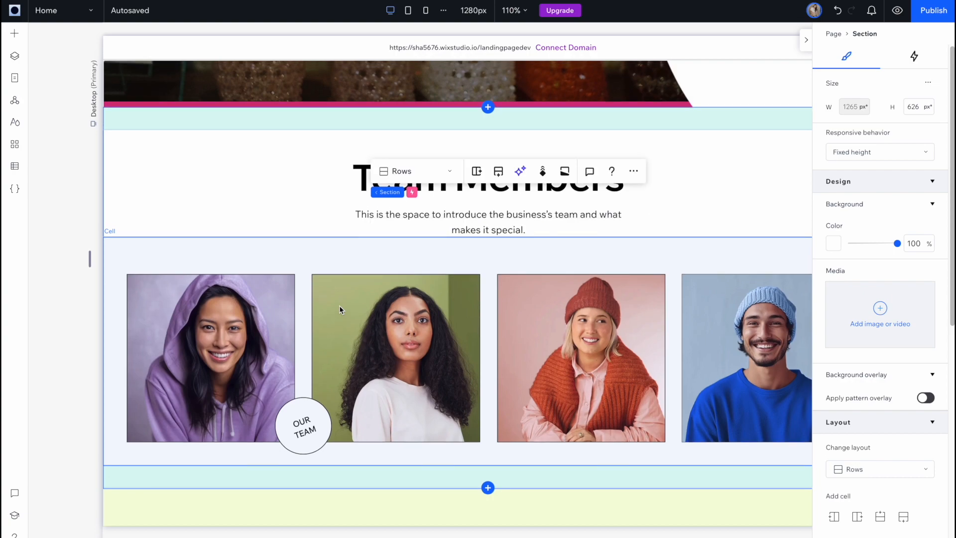
Reorder the page layers so the Team Members section sits below the Discover & Connect section
click(15, 34)
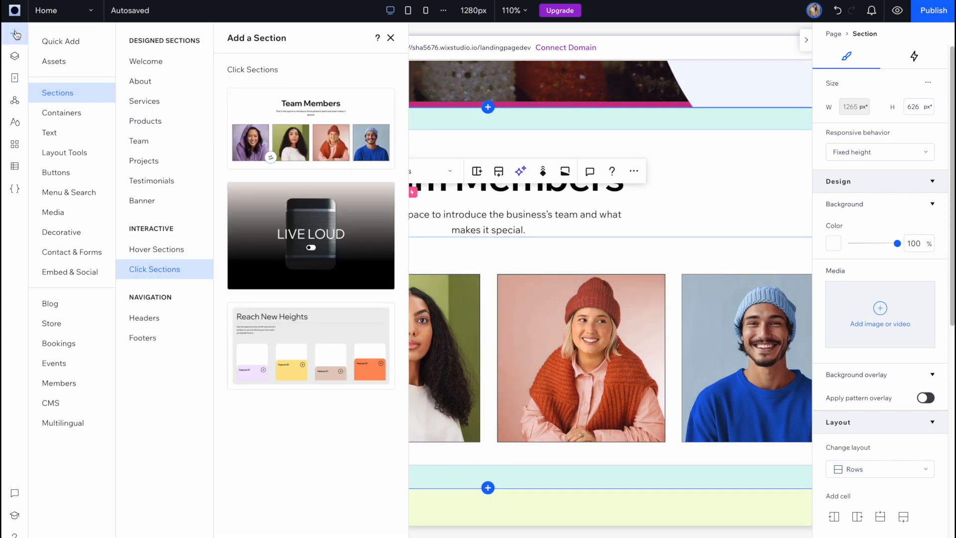
click(15, 55)
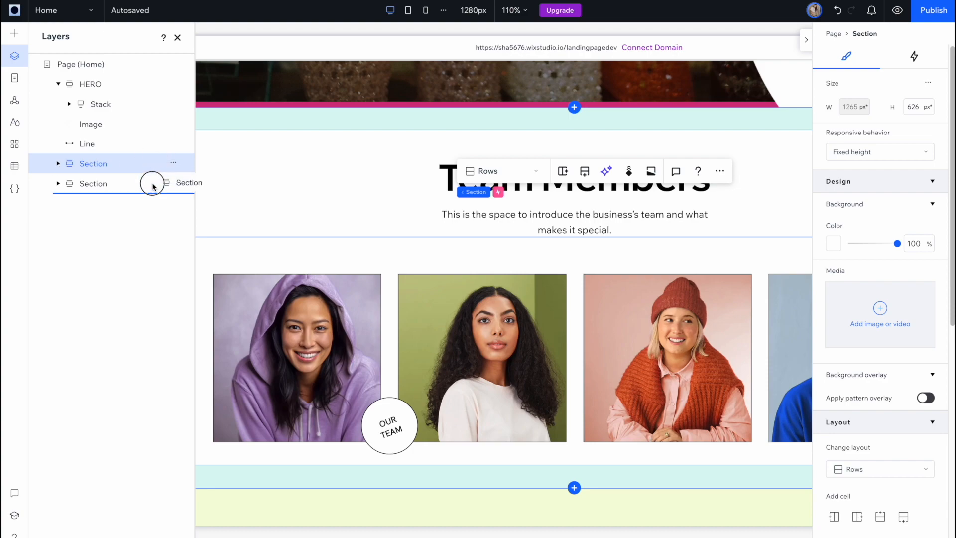
drag(152, 187, 153, 188)
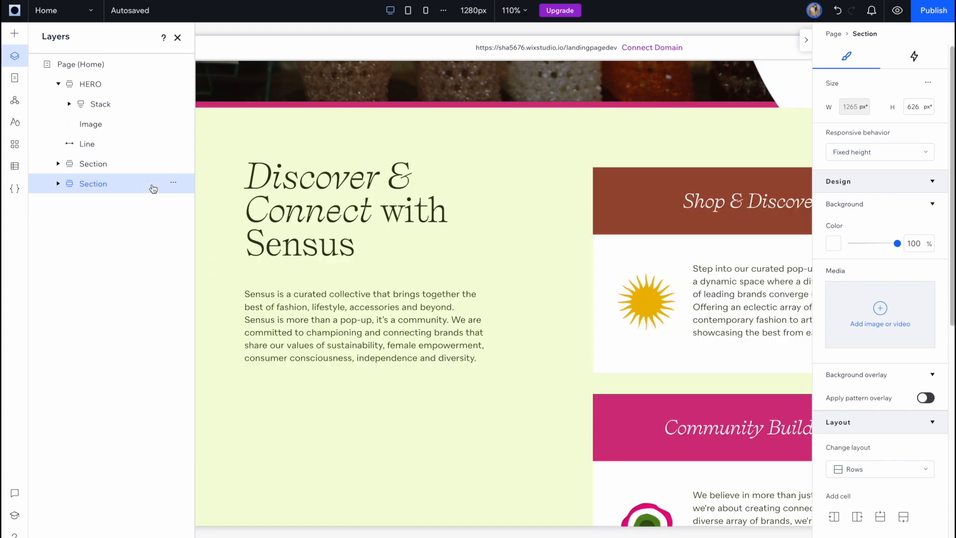
Collapse the HERO layer and rename the Discover & Connect section layer as ABOUT
click(59, 85)
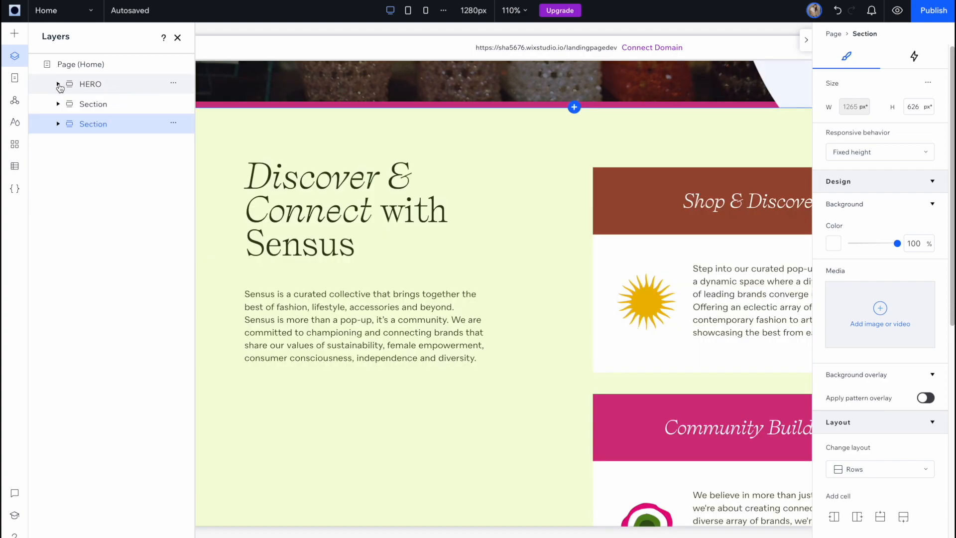
click(173, 103)
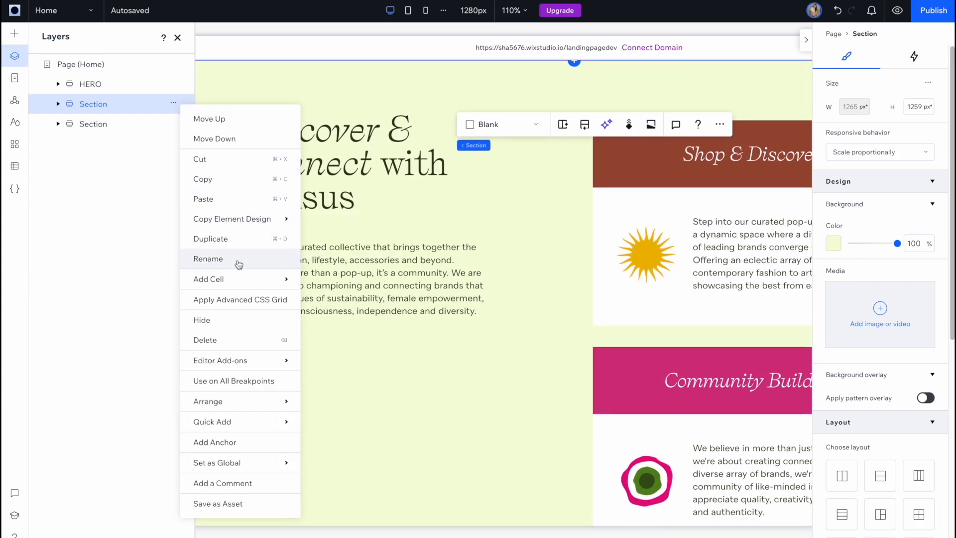
click(238, 260)
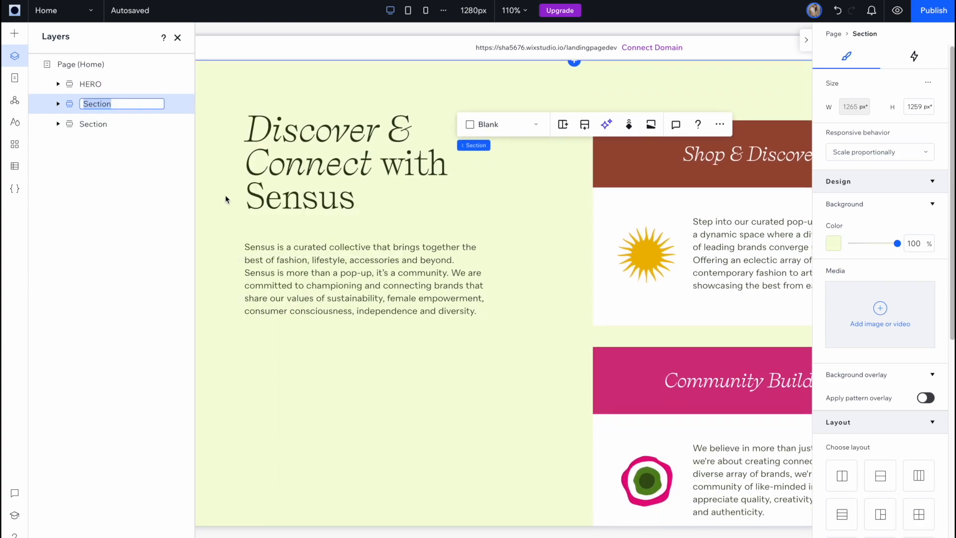
text(ABOUT)
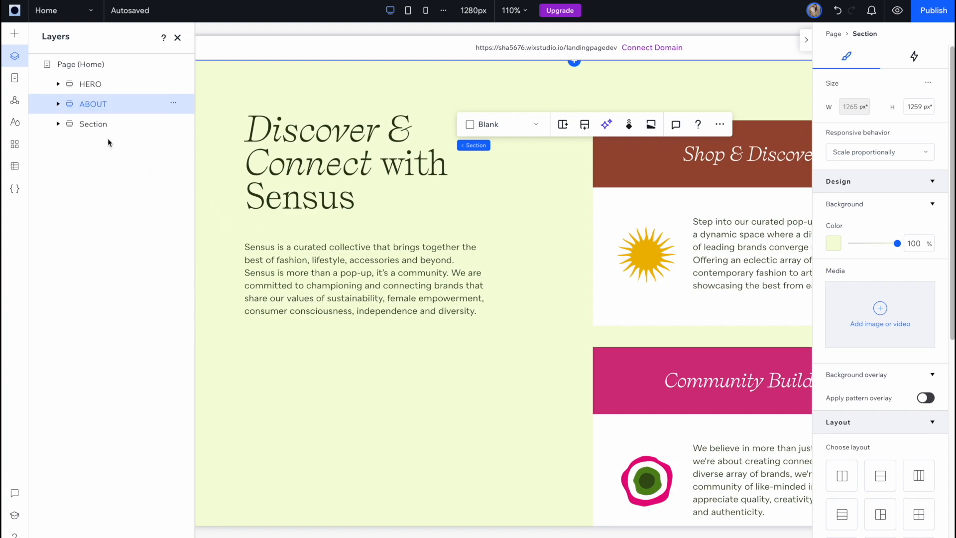
Rename the Team Members section layer as GALLERY and close the layers list
click(172, 124)
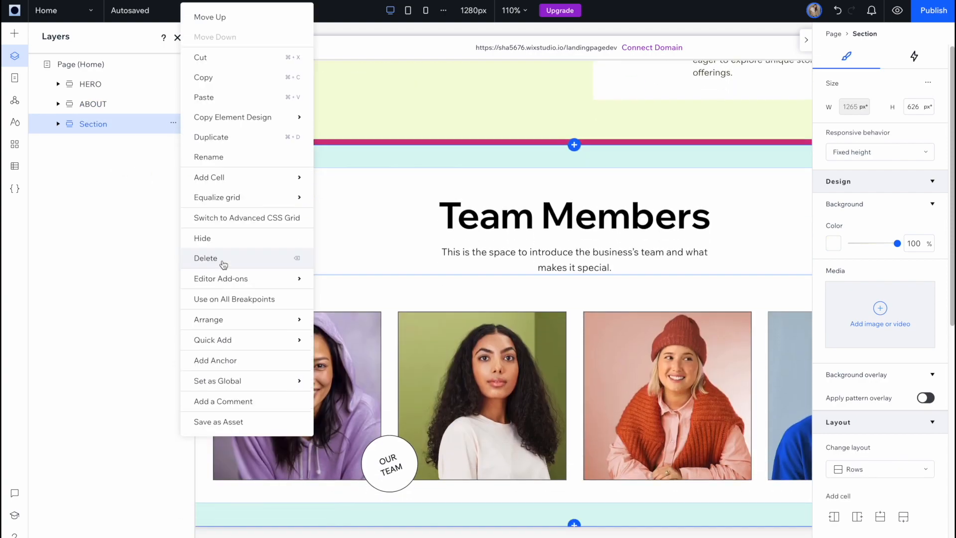
click(222, 156)
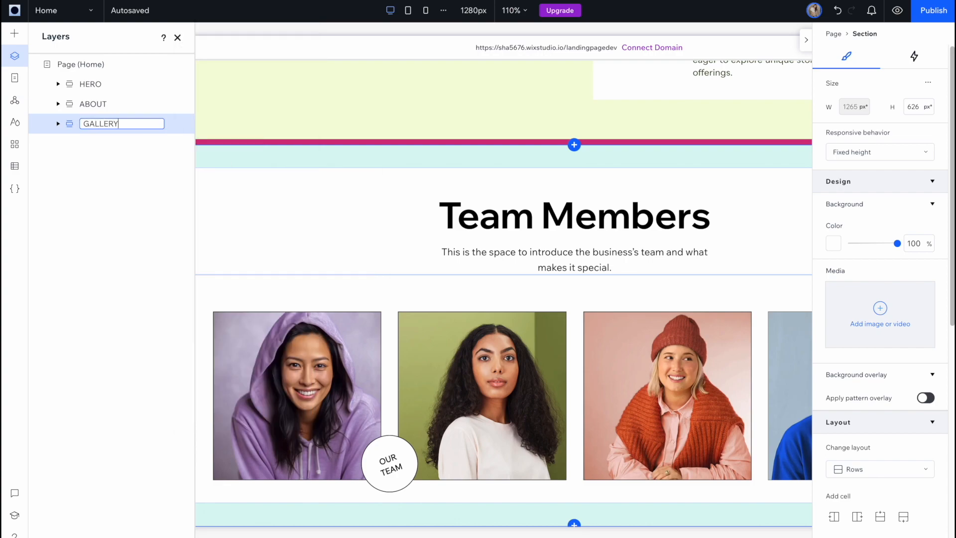
scroll(409, 282, up, 8)
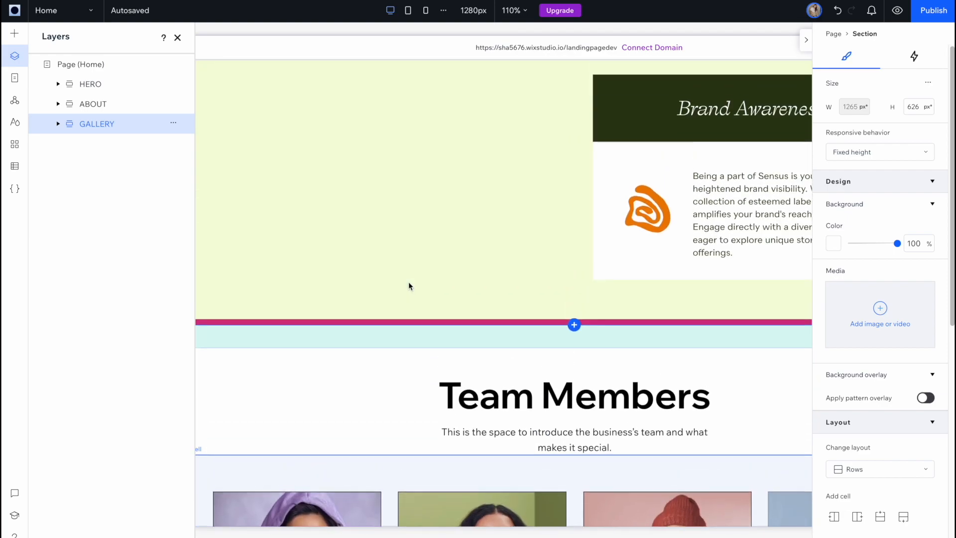
scroll(409, 282, up, 6)
scroll(408, 282, down, 12)
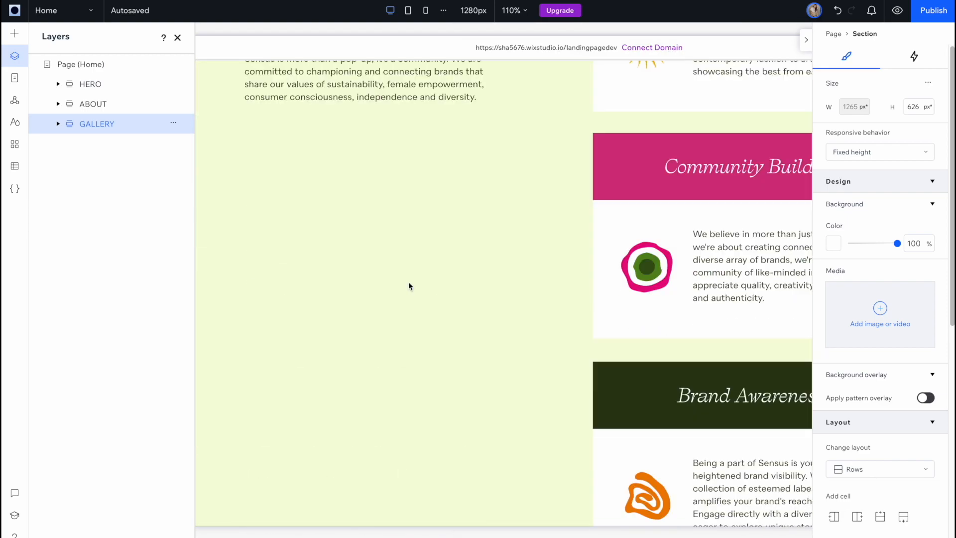
click(177, 37)
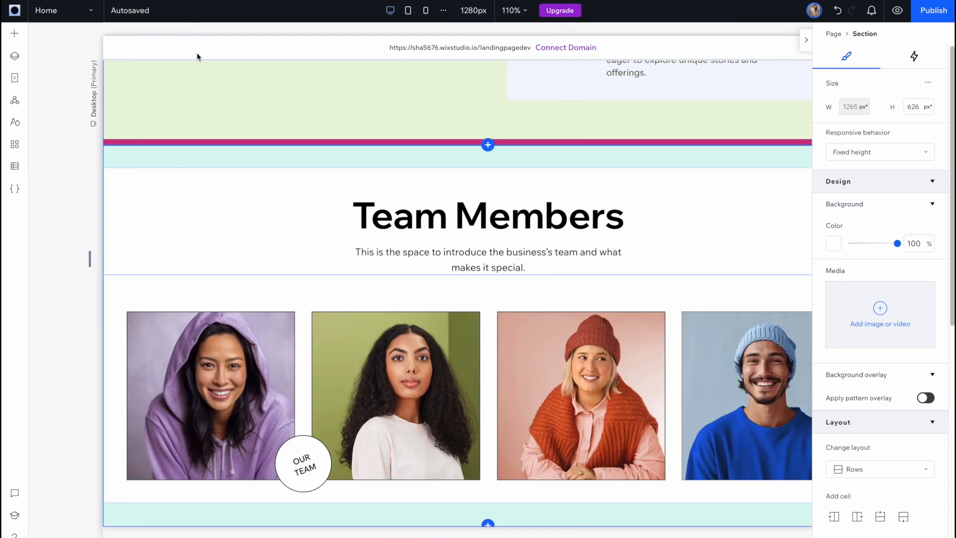
Set the Team Members section's background to the cream theme colour #FFFBF0
click(246, 292)
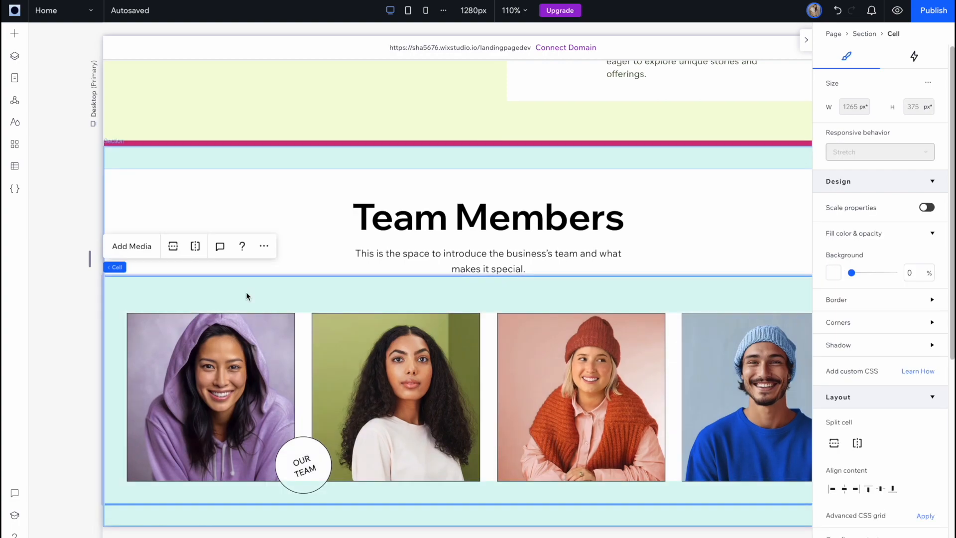
click(229, 157)
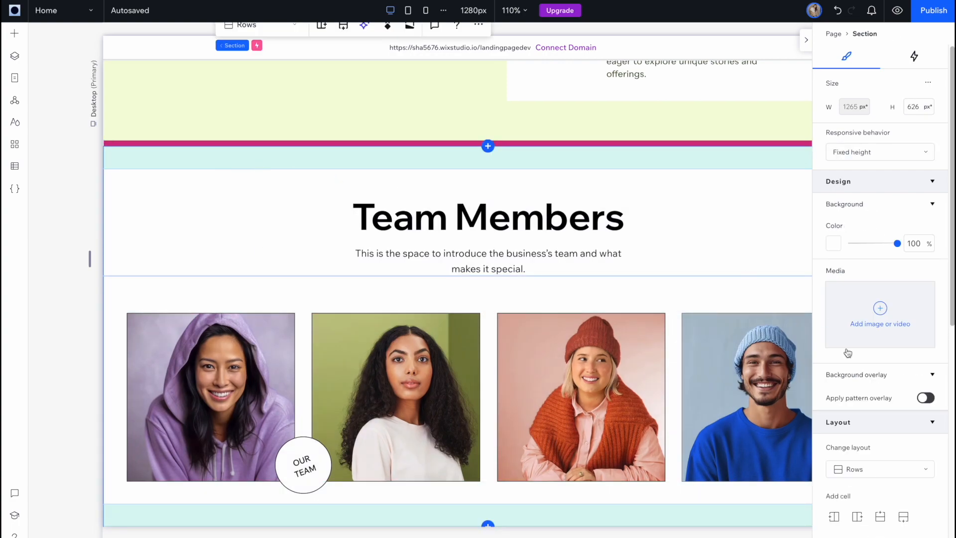
click(834, 244)
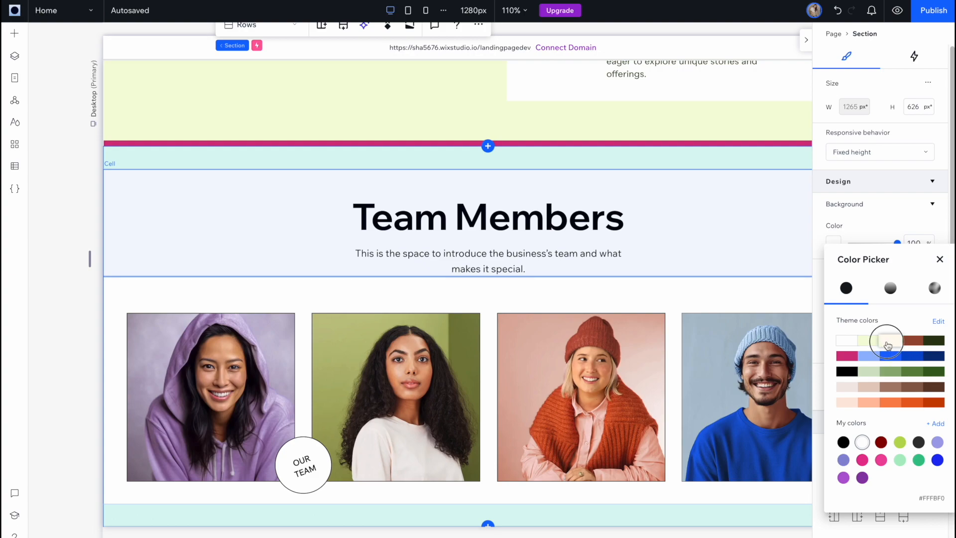
click(623, 233)
Replace the Team Members heading and text with a copy of the Discover & Connect text stack, widened and placed above the images
click(538, 230)
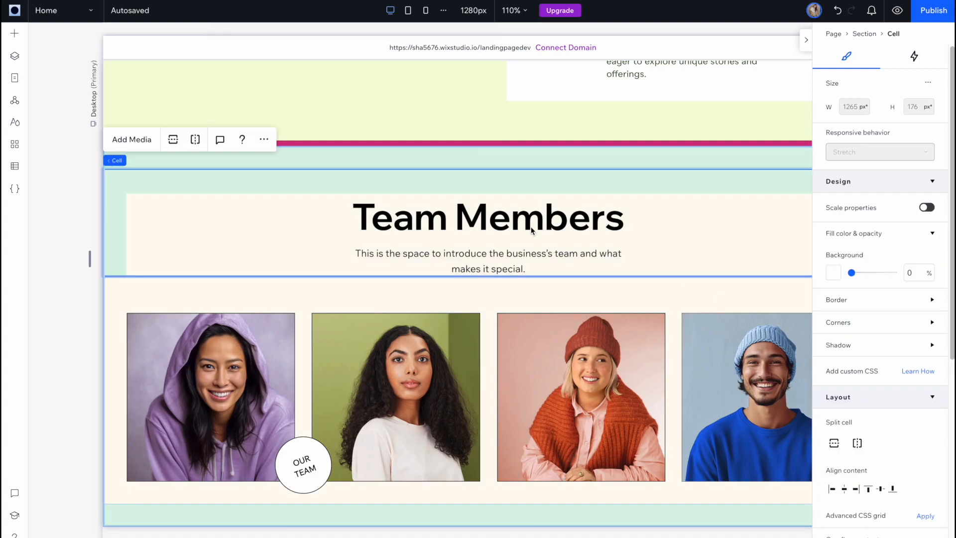
click(501, 222)
drag(501, 222, 521, 218)
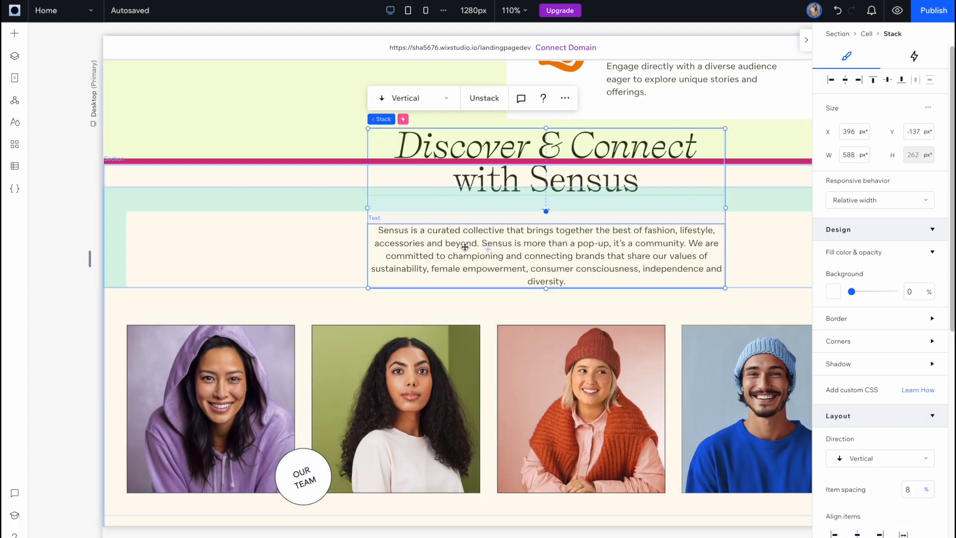
drag(367, 207, 168, 208)
drag(473, 212, 531, 313)
click(538, 331)
Set the gallery section's height to 700 px
scroll(539, 332, up, 1)
click(194, 203)
click(913, 106)
text(700)
key(Return)
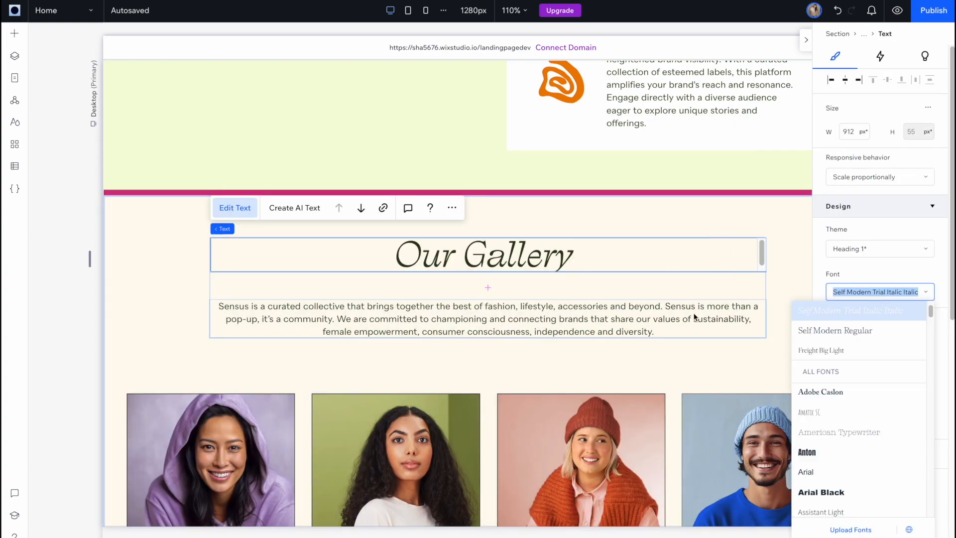
Set the "Our Gallery" heading in Self Modern Regular, then shorten the paragraph below it and narrow and centre its text box
click(835, 330)
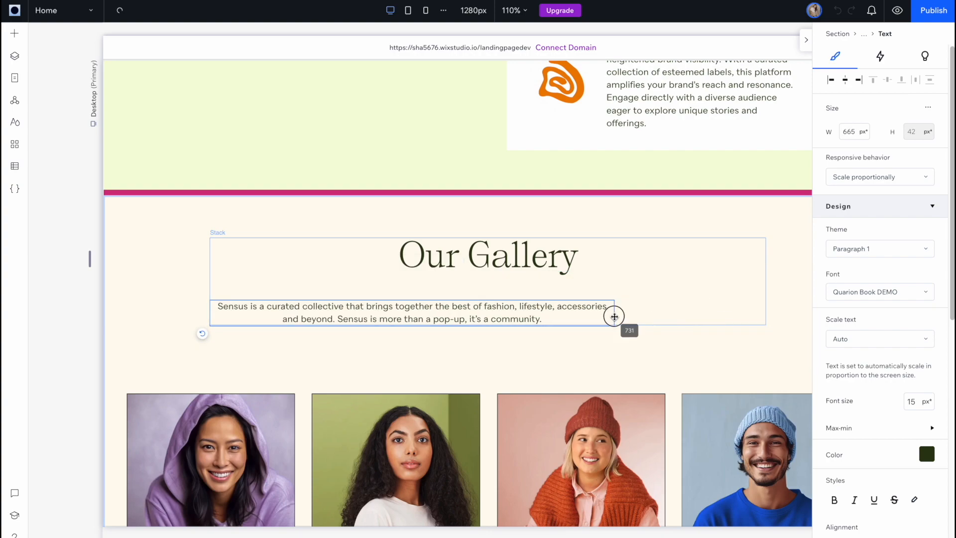
click(672, 376)
scroll(809, 49, down, 2)
Make the four gallery images taller and replace the team portraits with the woman, bottle, necklace and clothing photos
click(806, 39)
click(581, 379)
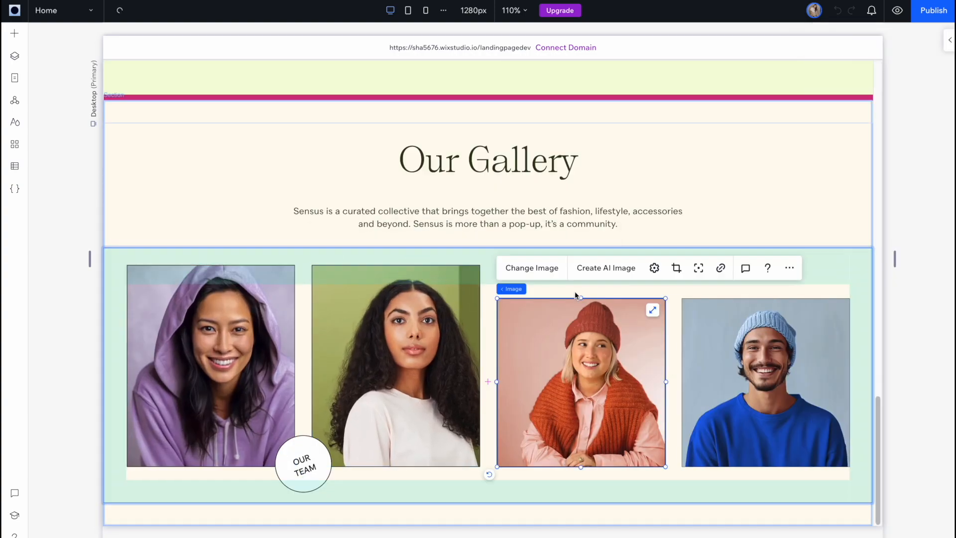
click(765, 365)
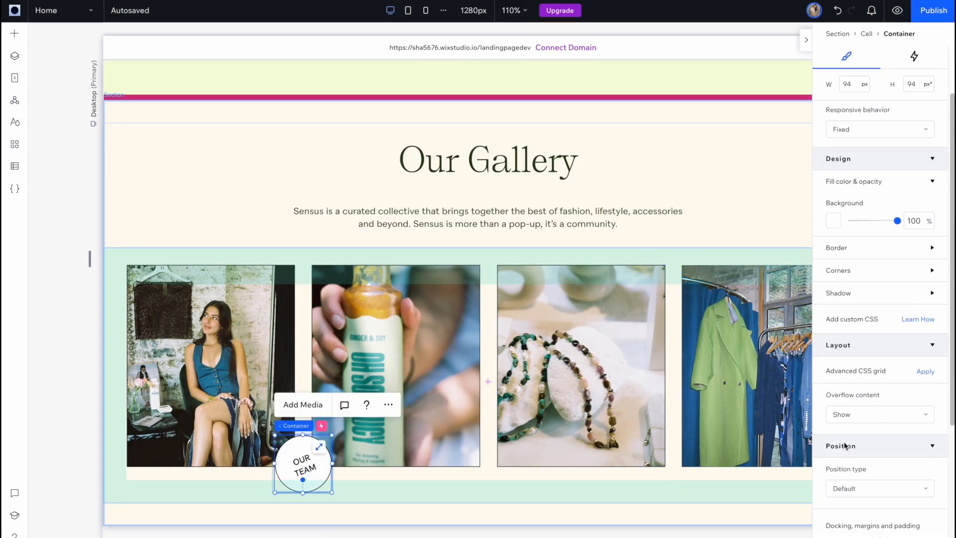
Fill the round badge with magenta and change its text to "Click Here" in the Heading 4 theme with an italic Self Modern font
scroll(904, 330, down, 3)
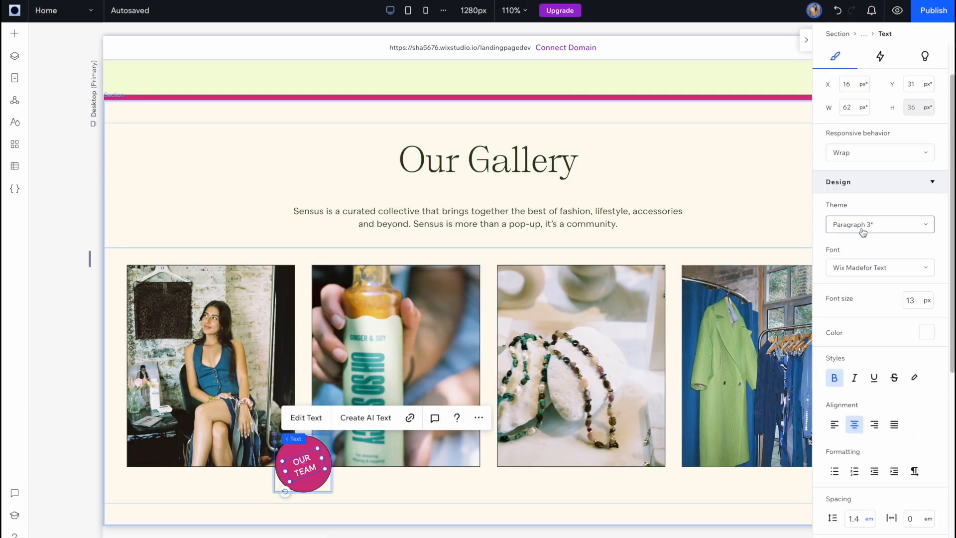
click(868, 226)
click(867, 348)
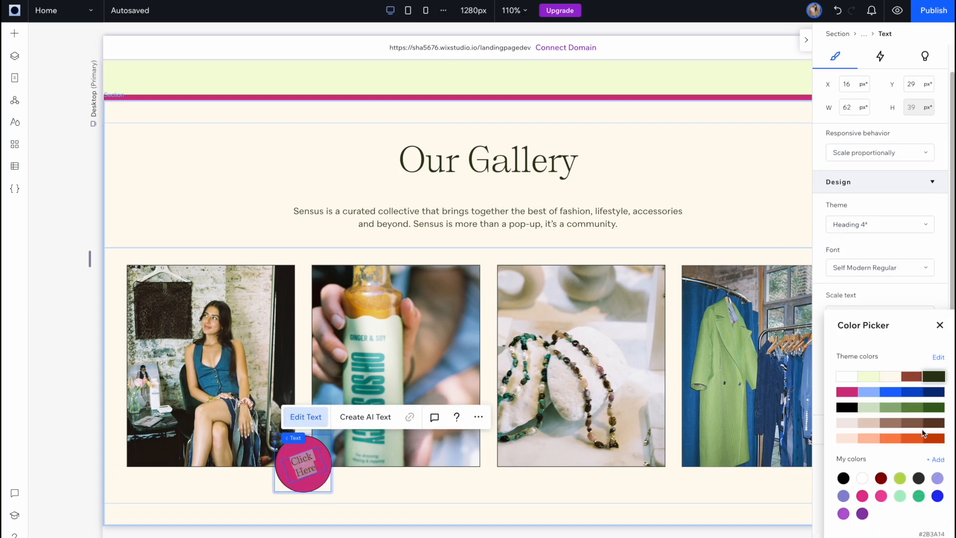
click(894, 267)
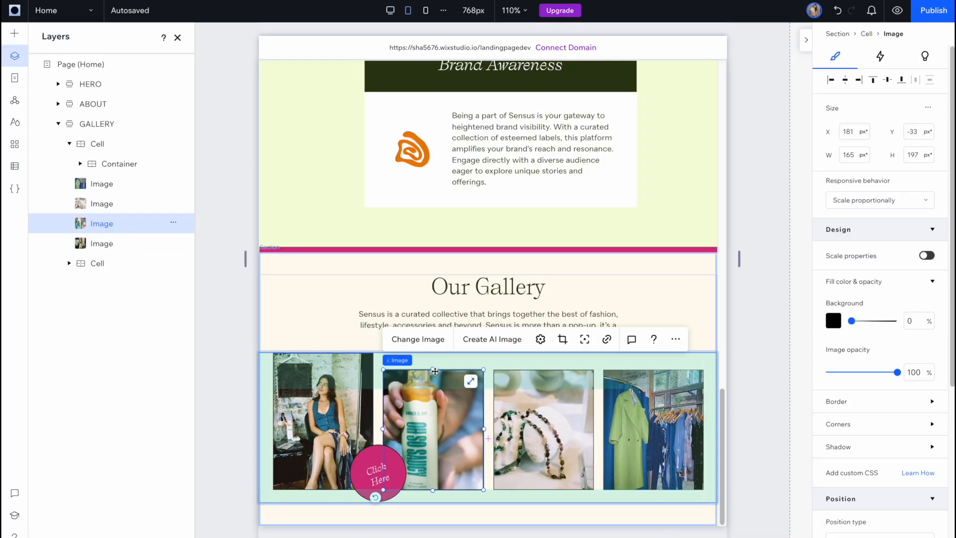
On the tablet breakpoint, stretch the gallery images to equal height, enlarge the section for more spacing, and preview the page
drag(647, 396, 647, 412)
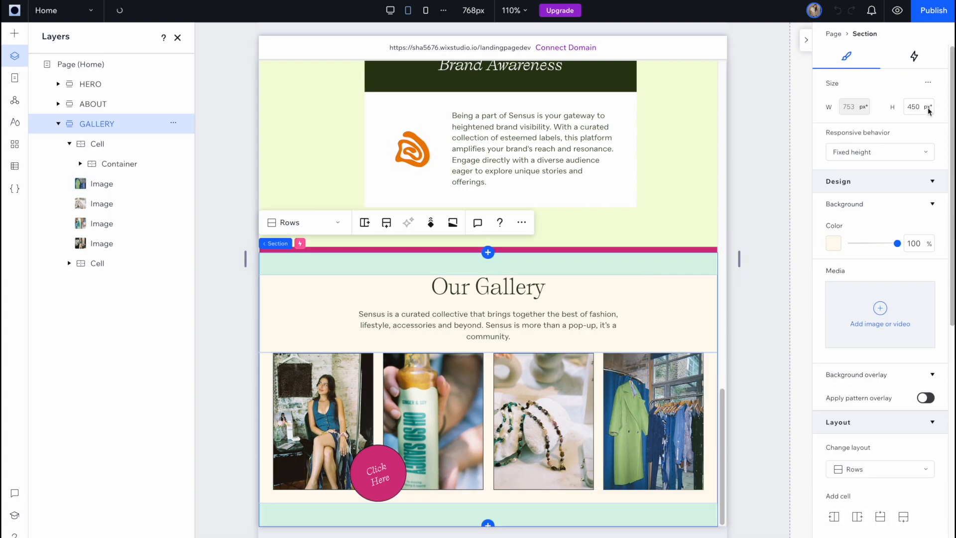
scroll(488, 299, down, 1)
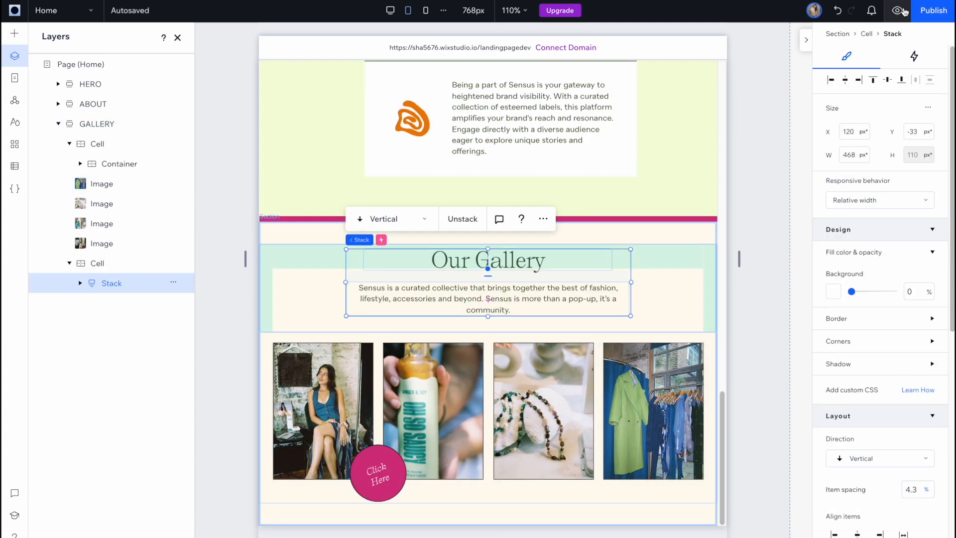
click(903, 10)
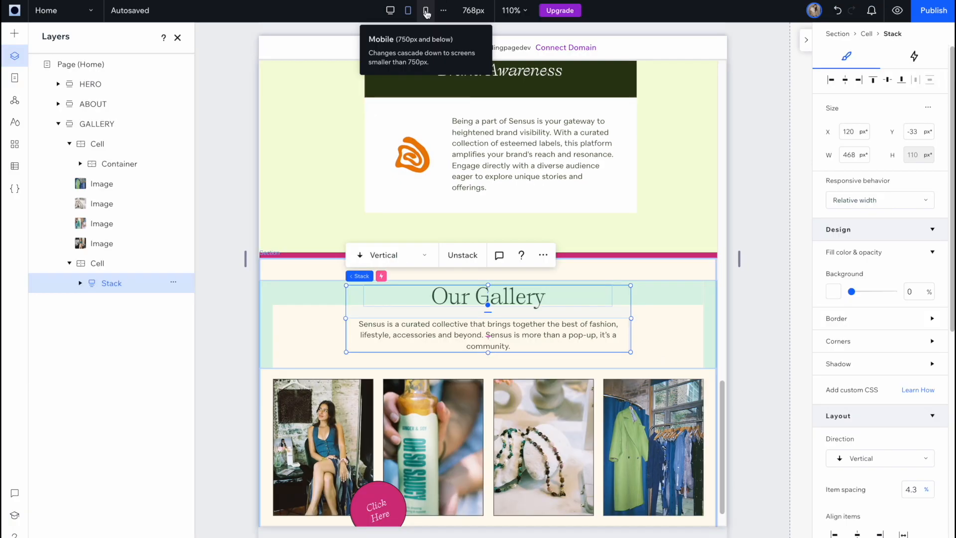
On the mobile breakpoint, widen the Our Gallery text stack to about 330 px and centre it in its cell
click(426, 10)
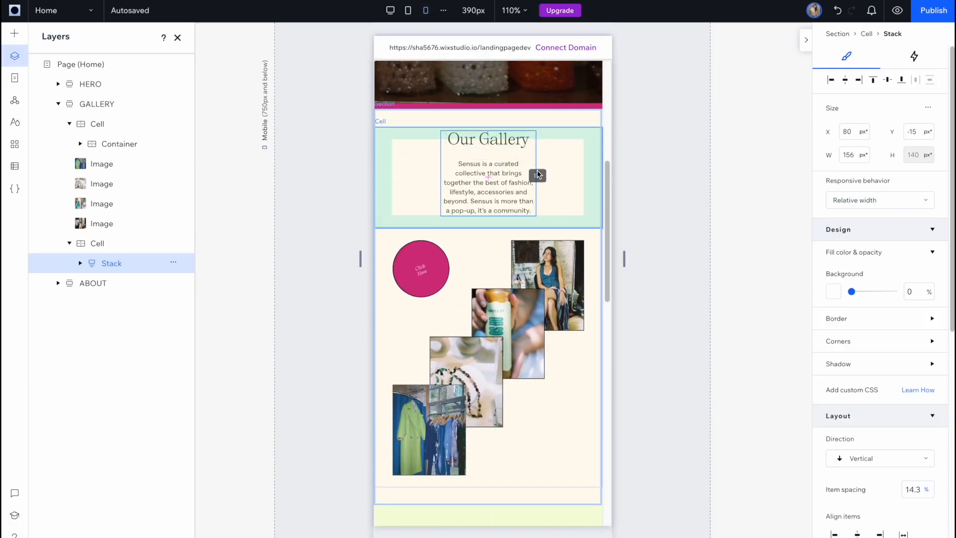
drag(441, 164, 401, 164)
click(845, 81)
scroll(551, 288, up, 3)
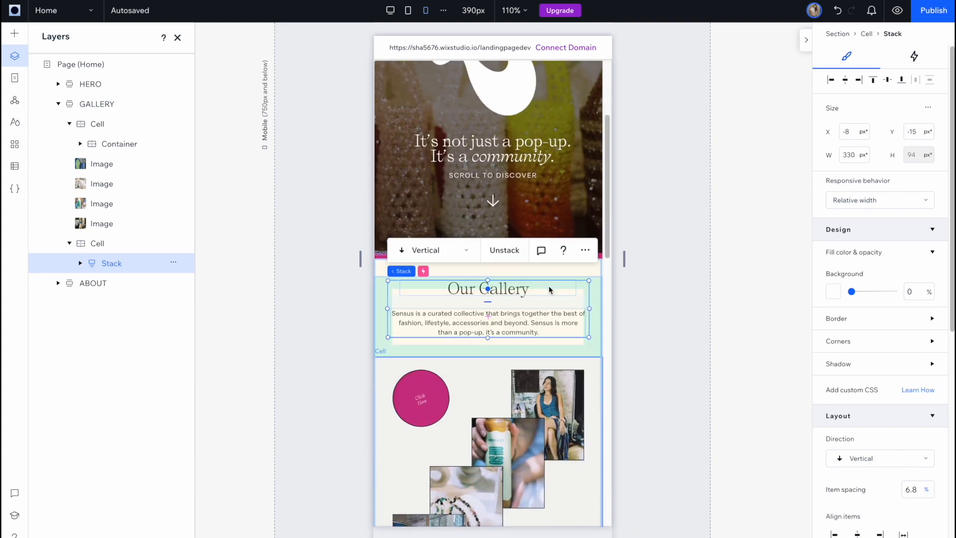
Move the GALLERY section below ABOUT on mobile, then narrow its text stack to about 309 px and centre it
drag(75, 111, 110, 299)
scroll(469, 348, down, 15)
drag(388, 299, 402, 299)
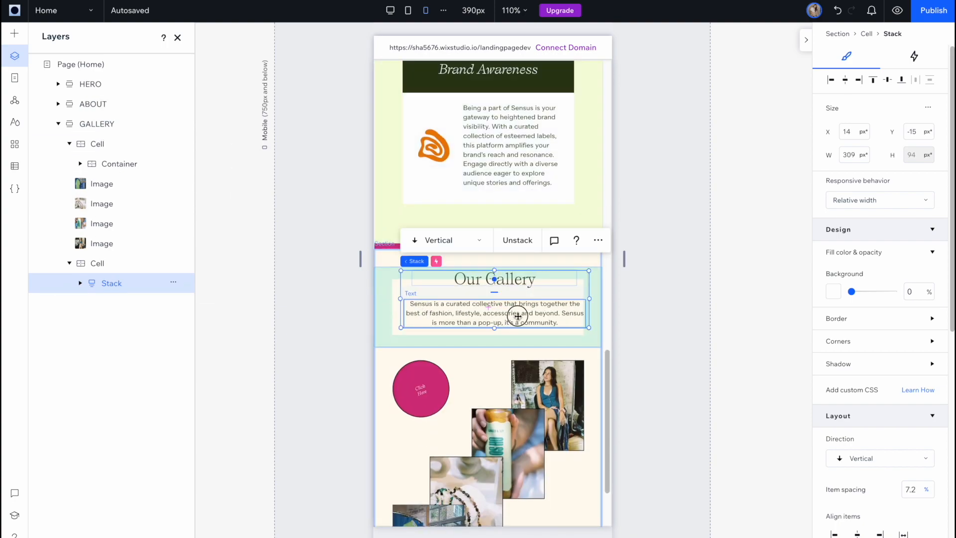
drag(517, 316, 510, 324)
click(486, 382)
scroll(486, 381, down, 2)
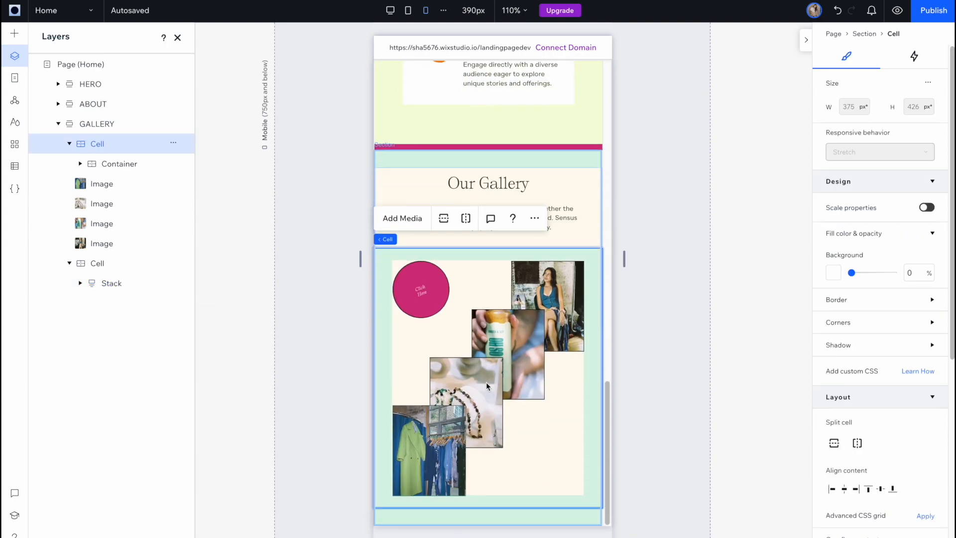
Hide the round Click Here badge on the mobile breakpoint
click(430, 293)
click(506, 229)
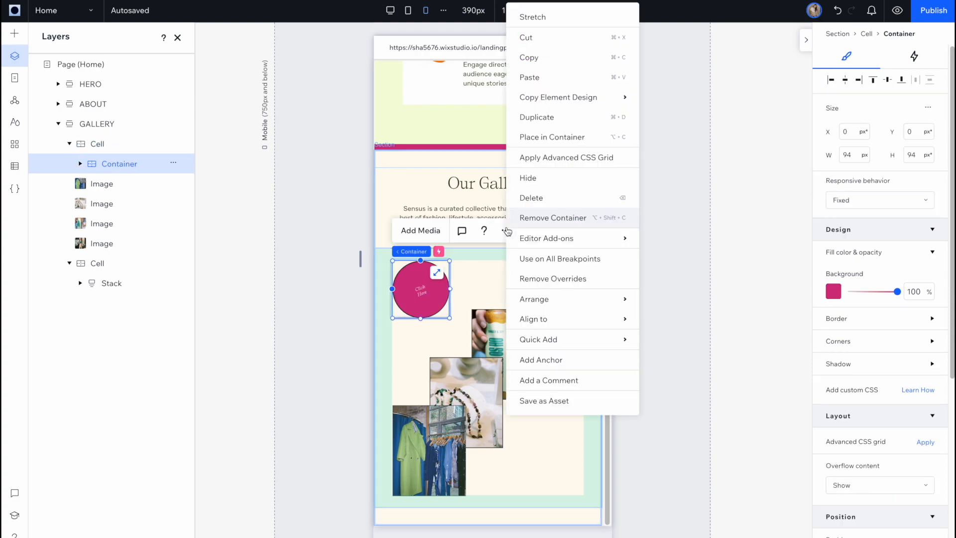
click(527, 177)
scroll(450, 357, up, 1)
Rearrange the mobile gallery with the woman and bottle images on the upper row and the necklace and clothing images below
click(450, 357)
drag(449, 358, 445, 358)
click(548, 348)
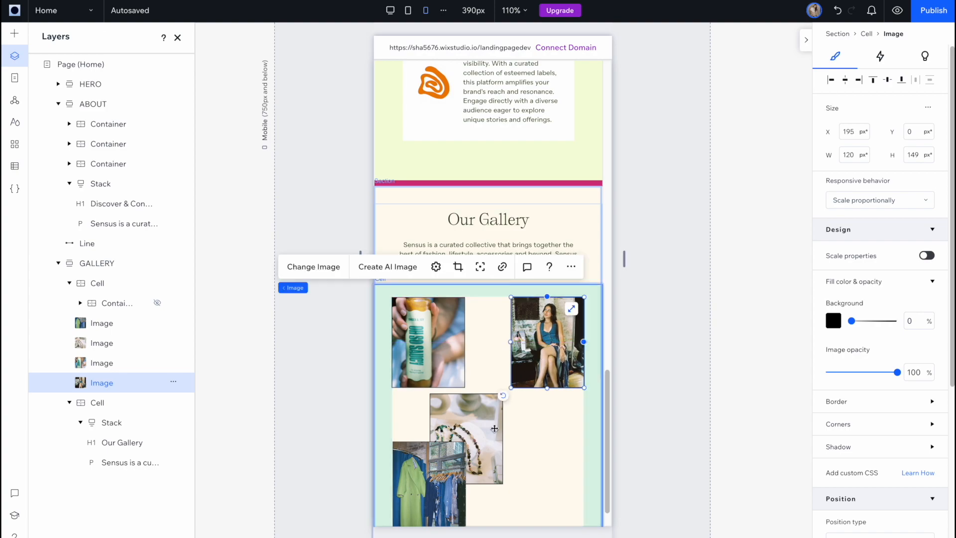
drag(473, 428, 435, 432)
drag(428, 486, 548, 443)
drag(435, 349, 580, 366)
drag(526, 353, 407, 354)
Place the woman and bottle images side by side on mobile, and enlarge the necklace image to about 157 px wide beneath the woman
drag(466, 397, 487, 430)
click(454, 462)
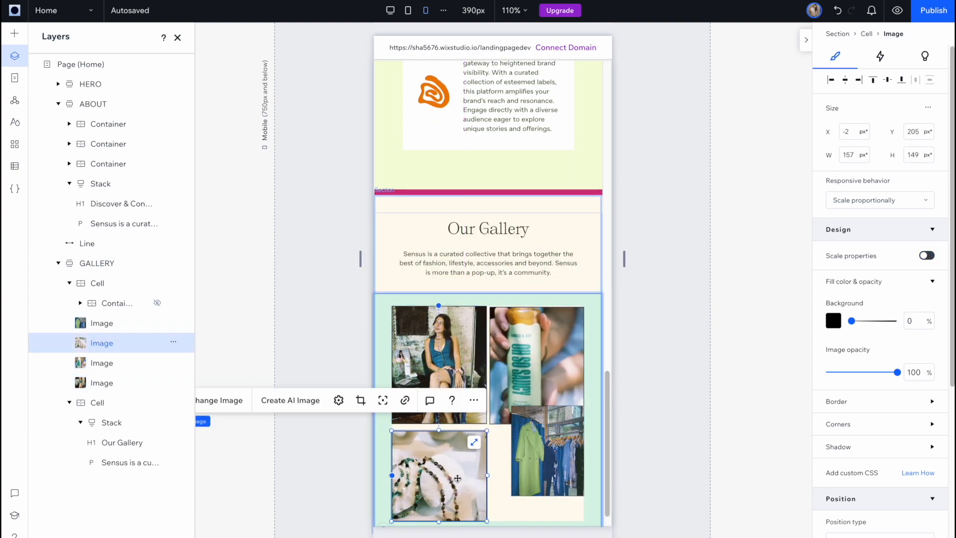
mouse_move(442, 520)
mouse_down()
mouse_move(442, 418)
mouse_move(442, 520)
mouse_up()
Fit the clothing image beside the necklace at about 154 by 191 px, and adjust the bottle image to about 156 by 194 px
scroll(463, 448, down, 1)
drag(540, 403, 519, 426)
click(566, 477)
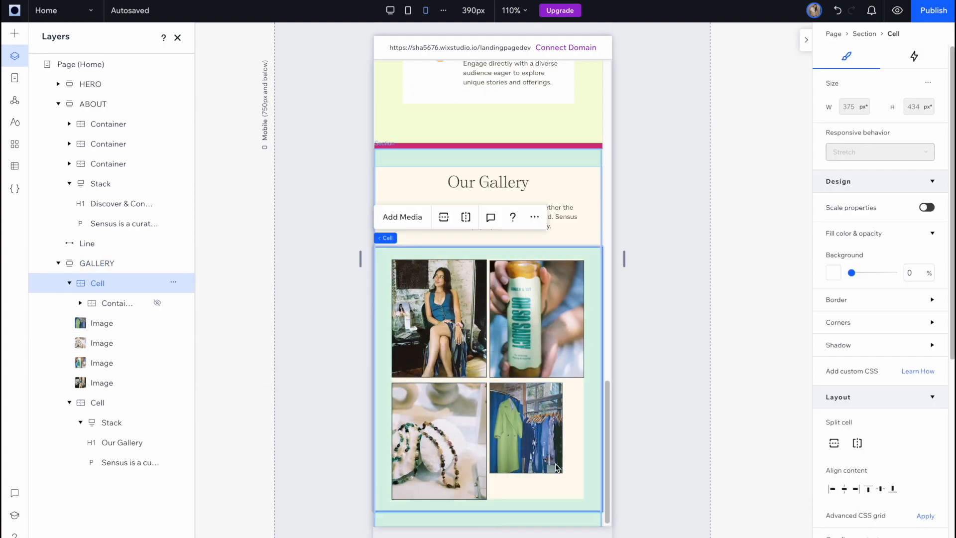
click(543, 448)
drag(563, 474, 583, 499)
click(535, 271)
drag(536, 259, 536, 258)
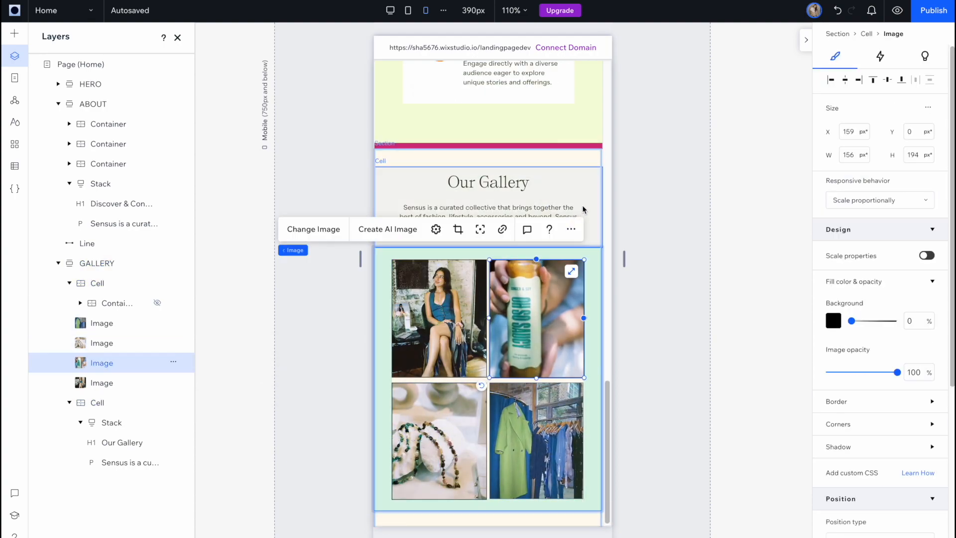
Fine-tune the mobile clothing image to 156 px wide and 192 px high so its edges line up with the neighbouring images
click(582, 149)
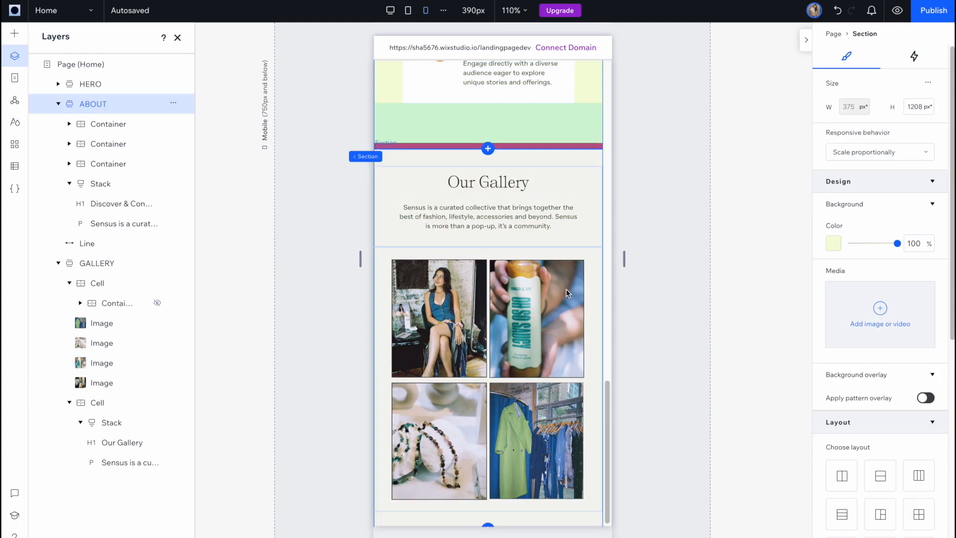
click(569, 424)
click(574, 422)
click(573, 422)
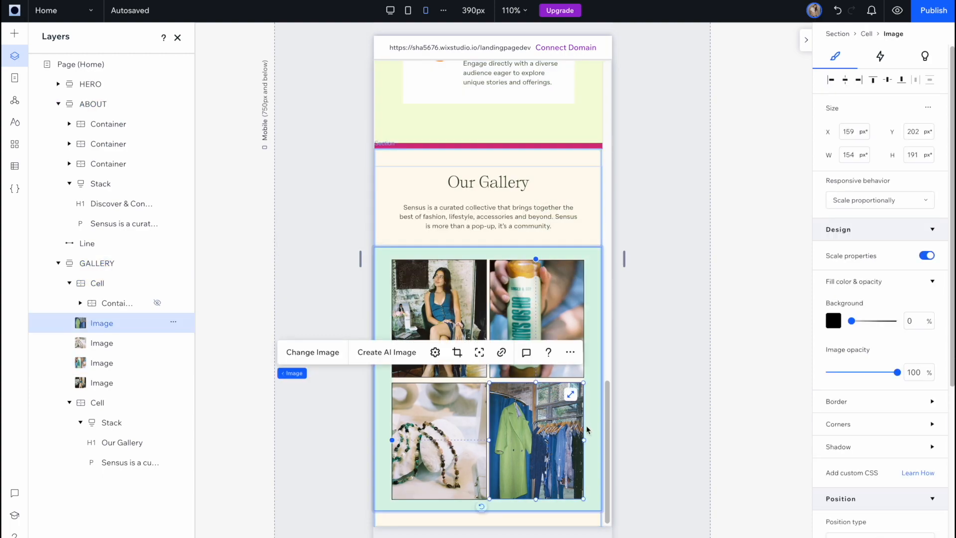
drag(584, 438, 587, 446)
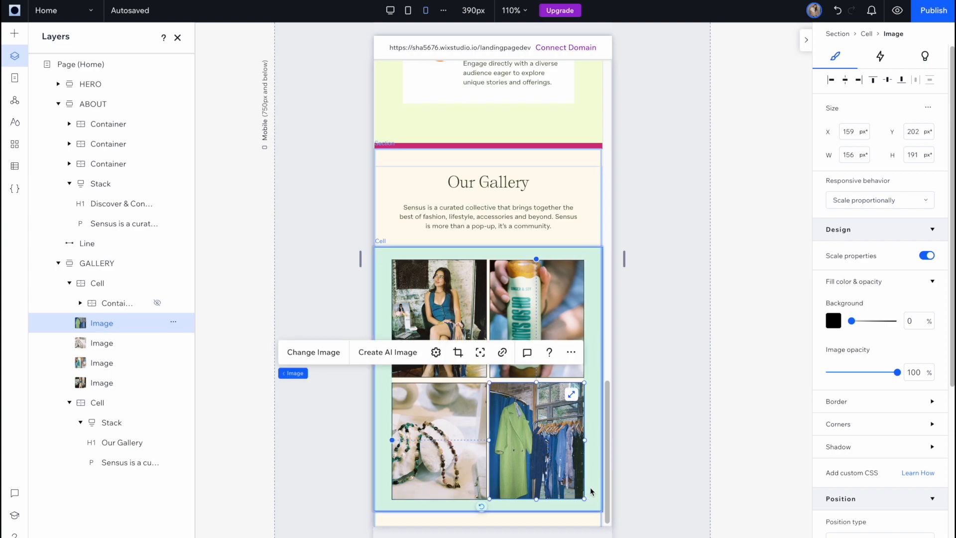
click(591, 490)
click(578, 490)
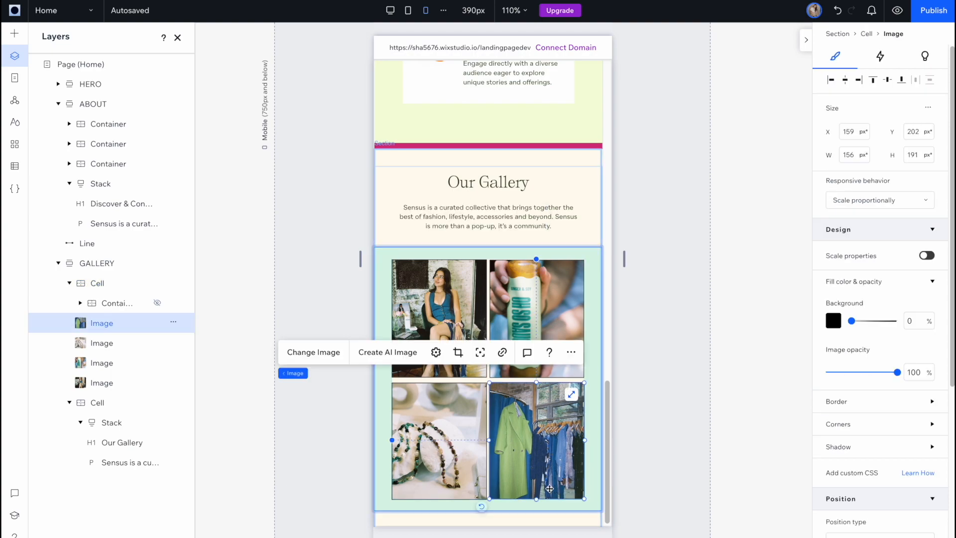
drag(535, 498, 537, 500)
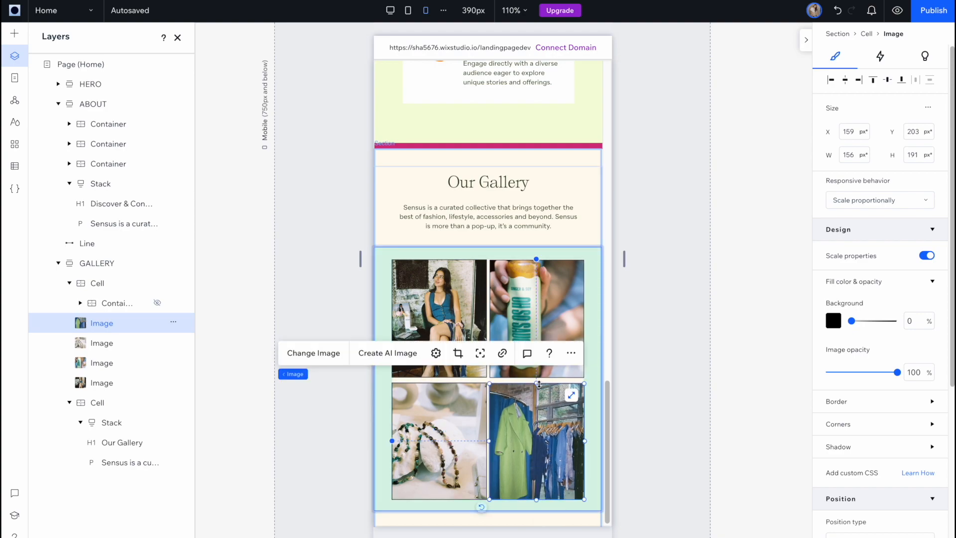
drag(538, 384, 537, 383)
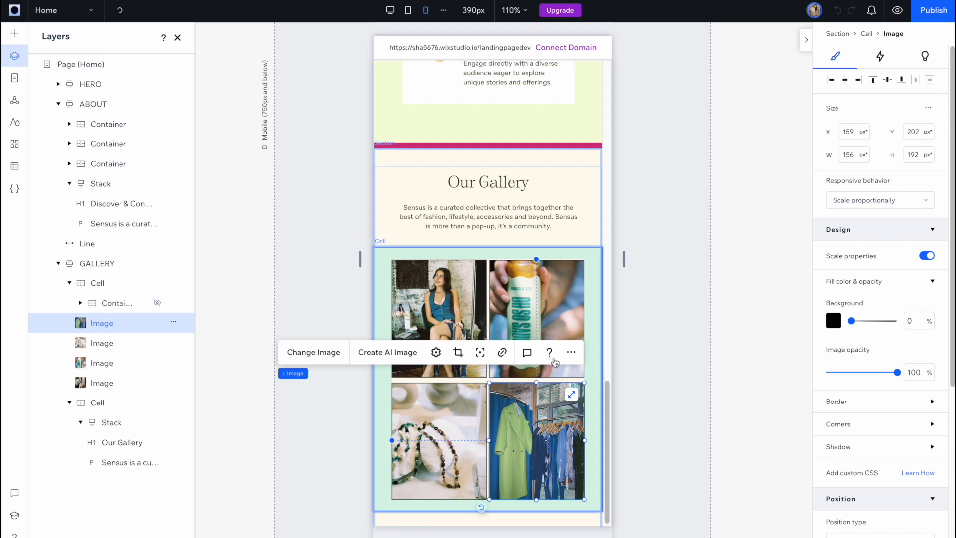
click(594, 287)
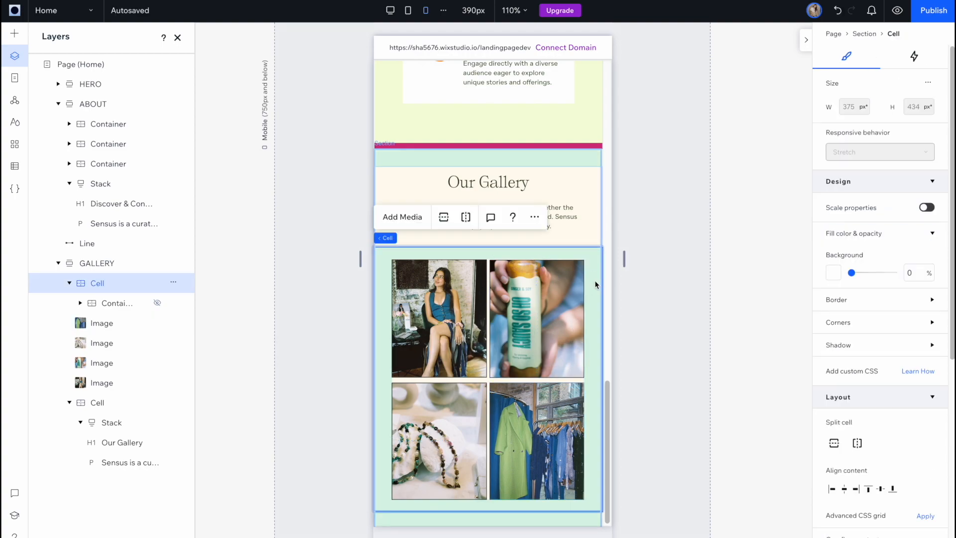
Preview the page at mobile size and examine the Our Gallery section's text and image grid
scroll(595, 283, up, 2)
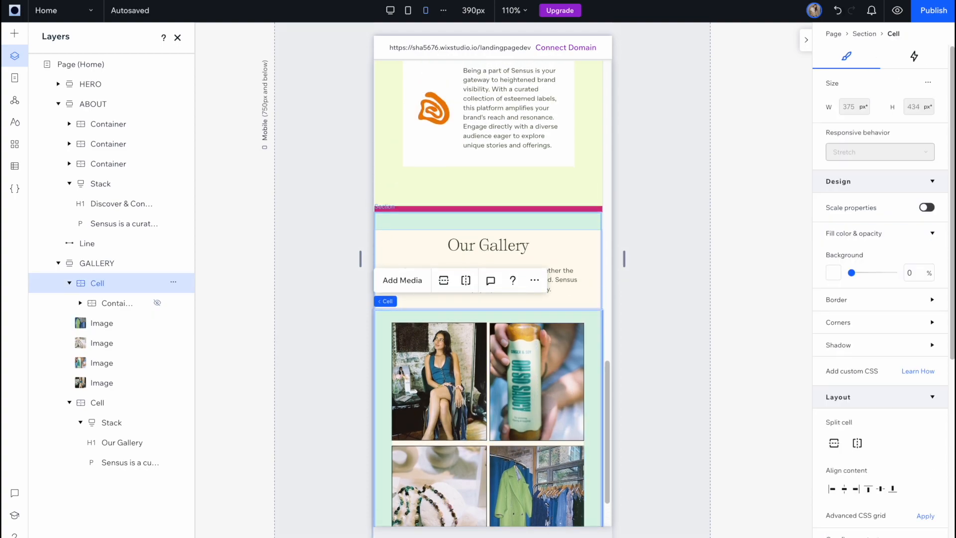
click(896, 13)
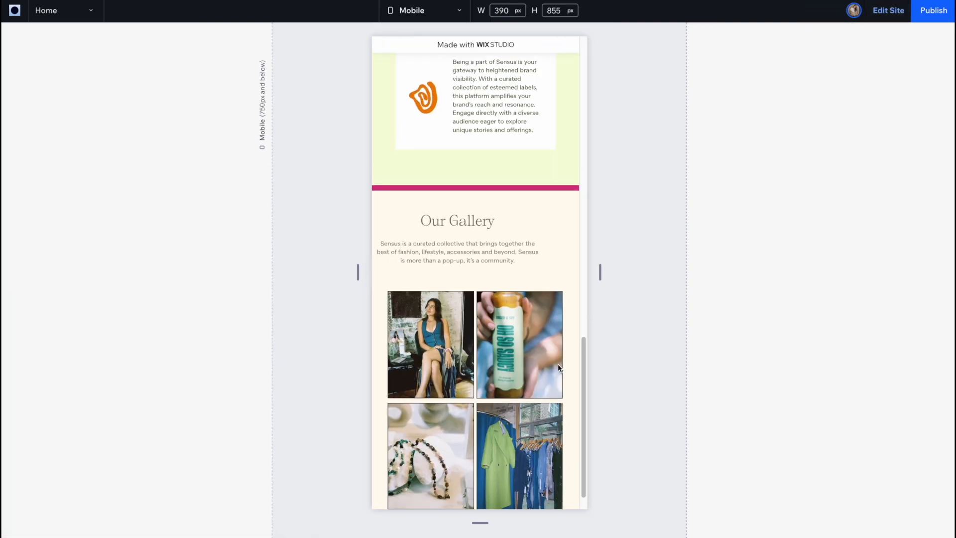
scroll(591, 308, down, 1)
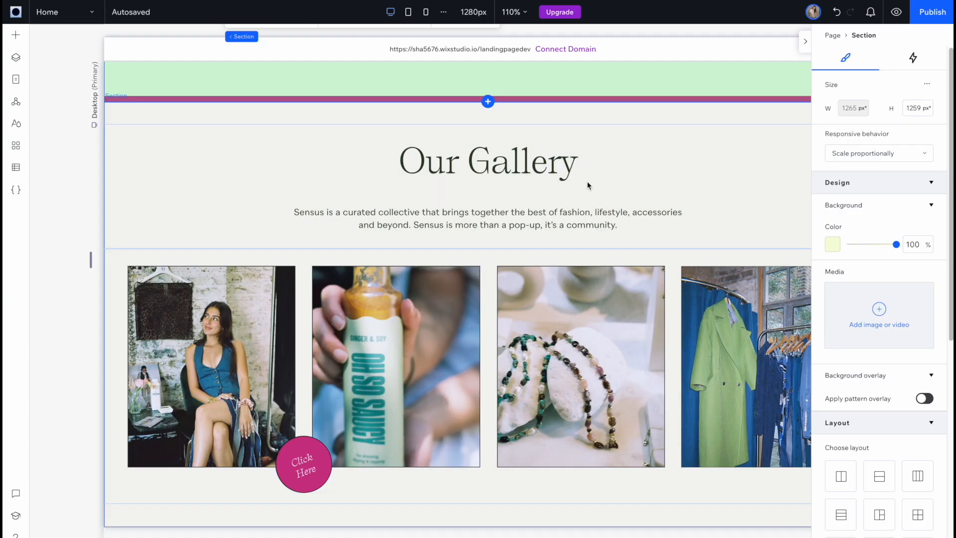
Add a blank section below the gallery on desktop and give it a two-column layout
click(640, 178)
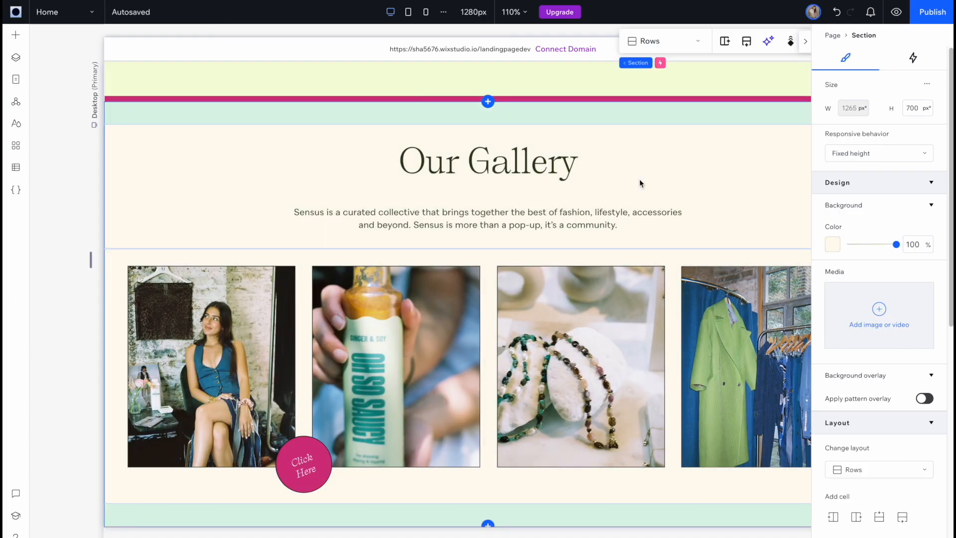
click(488, 524)
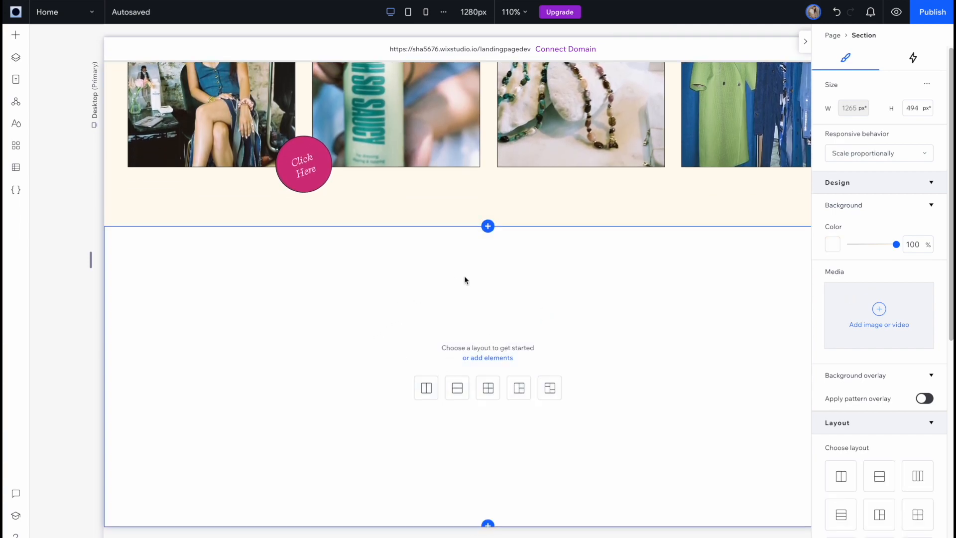
click(426, 388)
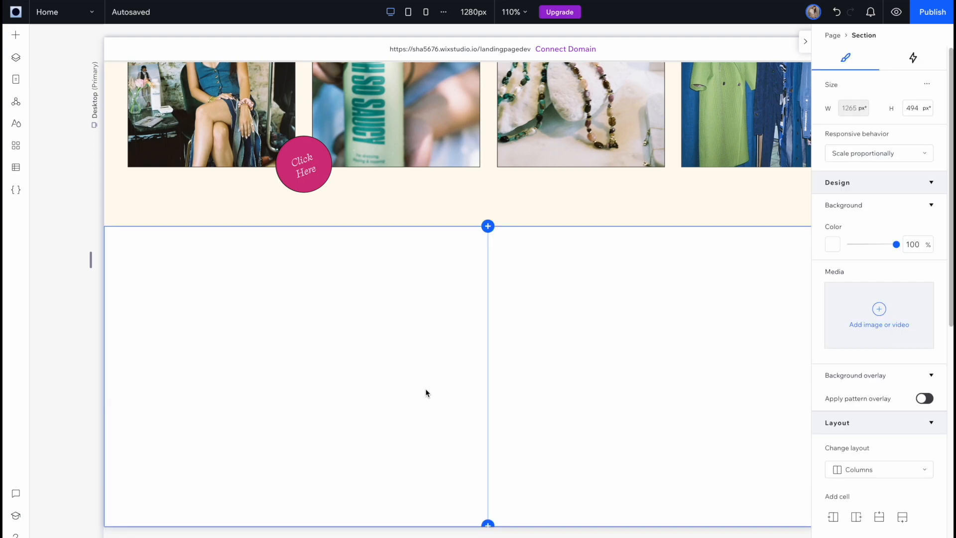
Name the new two-column section FOUNDER and set its height to 600 px
click(426, 388)
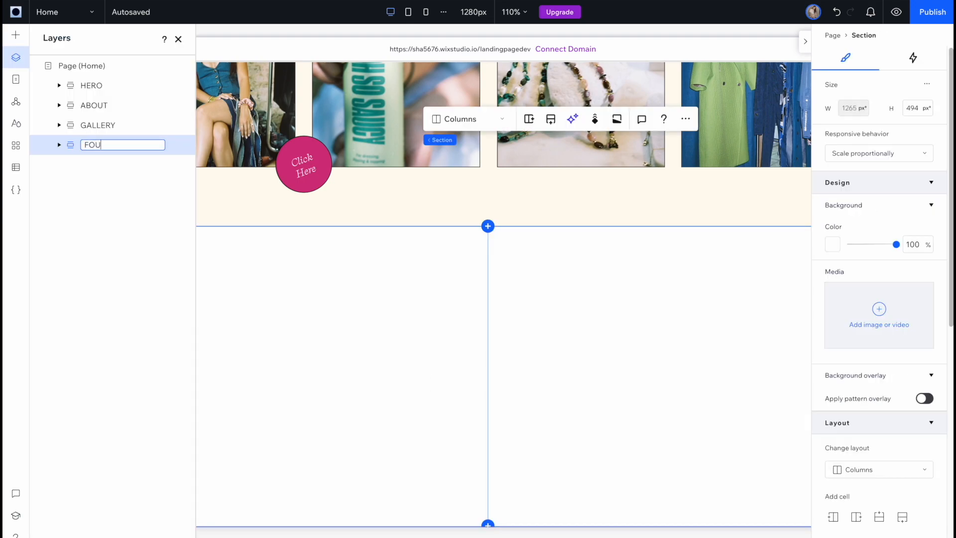
key(Return)
click(329, 301)
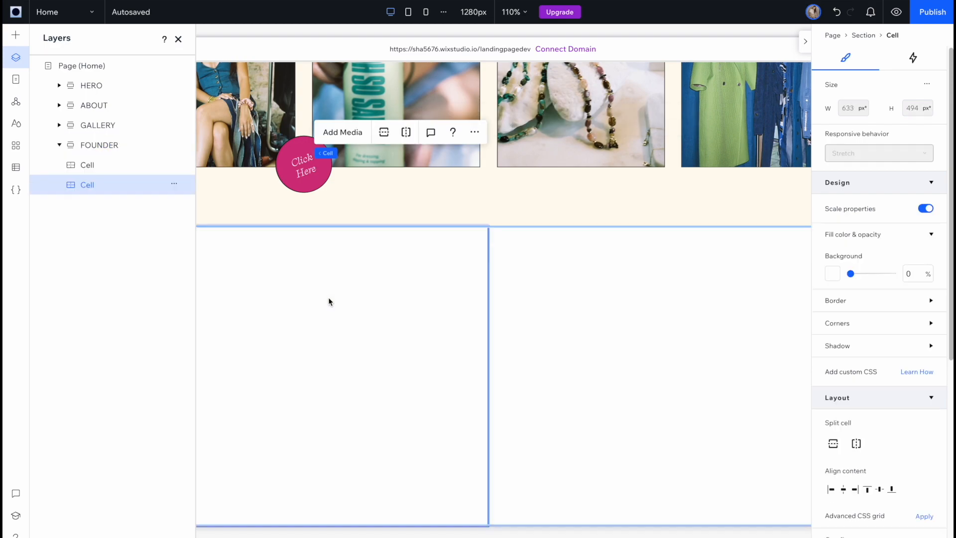
click(108, 145)
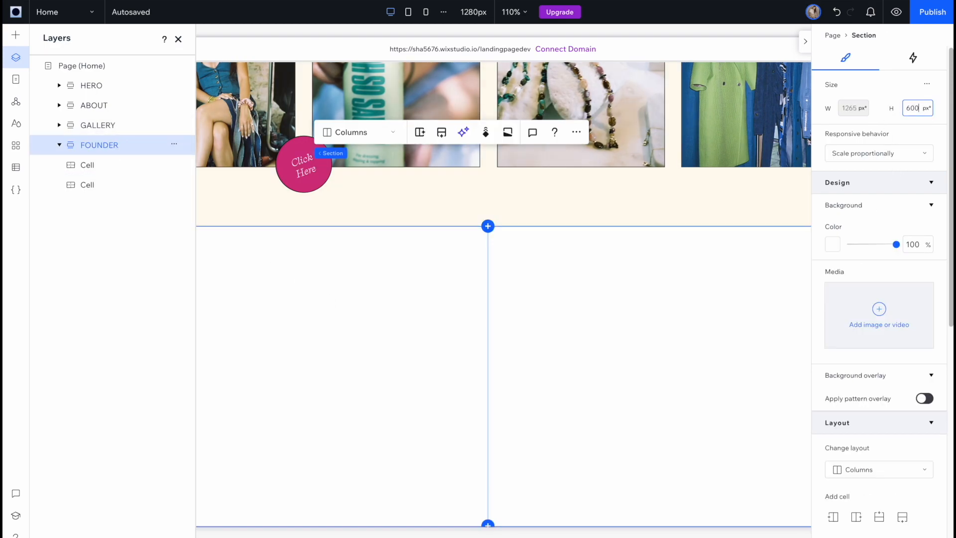
click(178, 41)
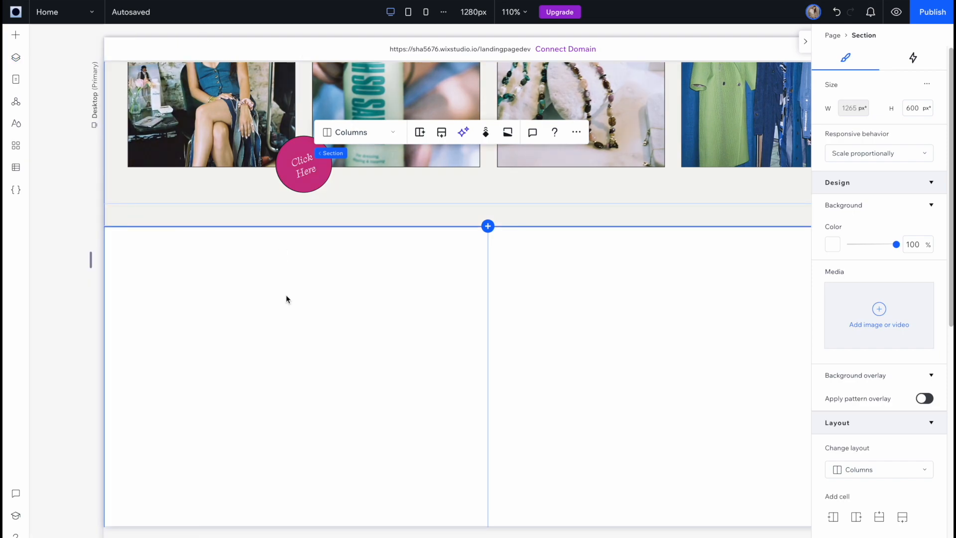
click(286, 295)
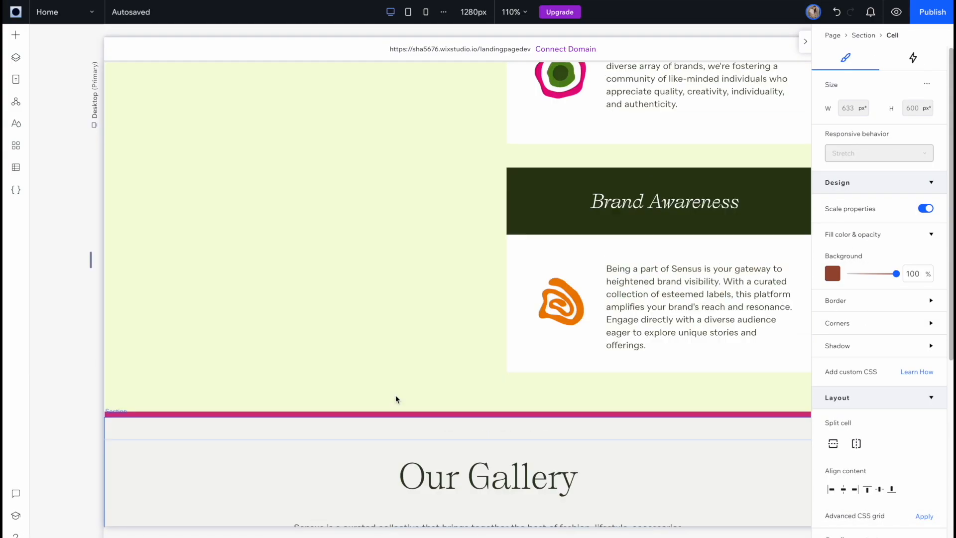
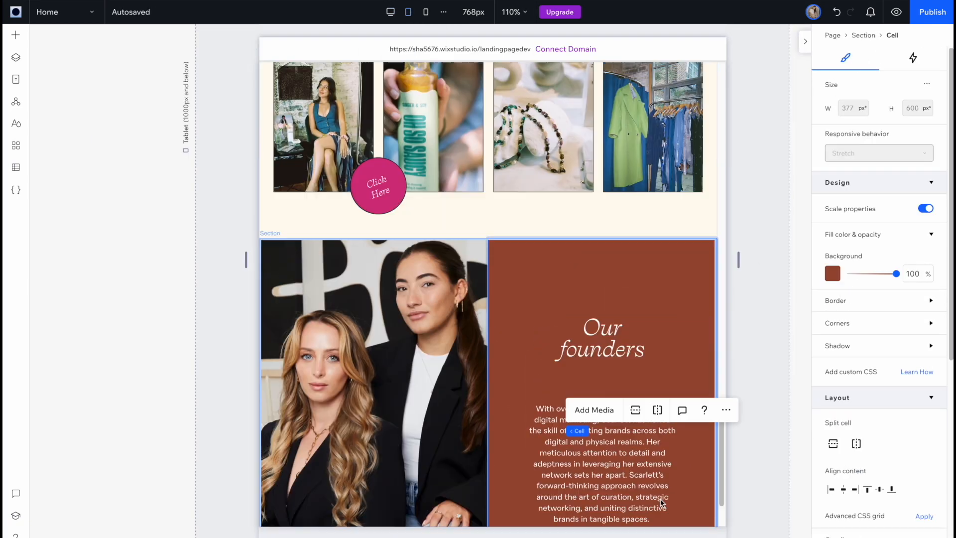
On the mobile breakpoint, change the FOUNDER section's layout to Rows and set its height to 800 px
click(426, 13)
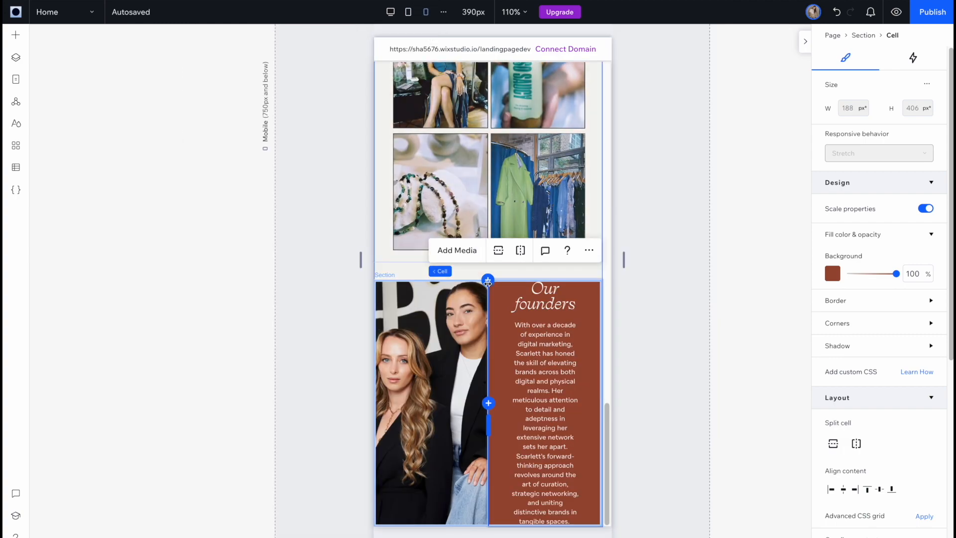
click(449, 346)
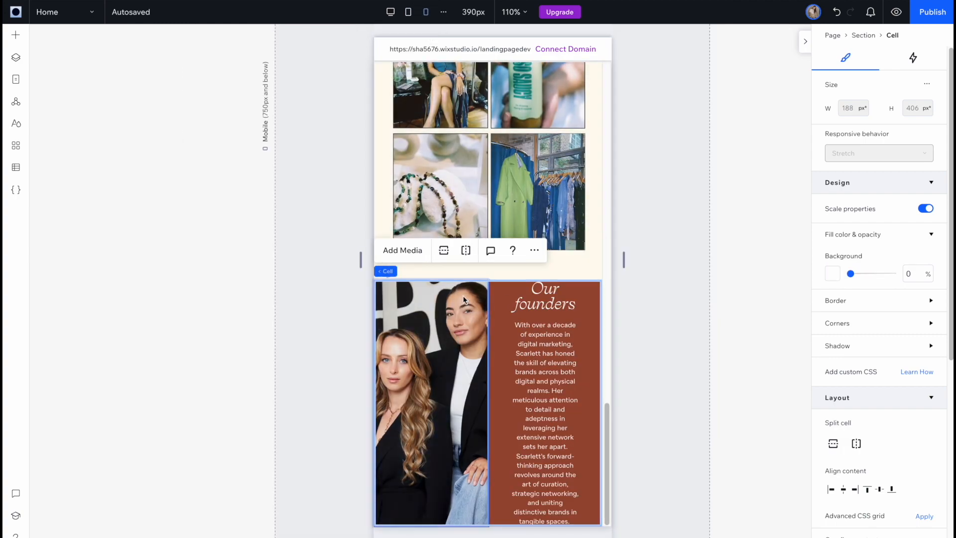
click(388, 272)
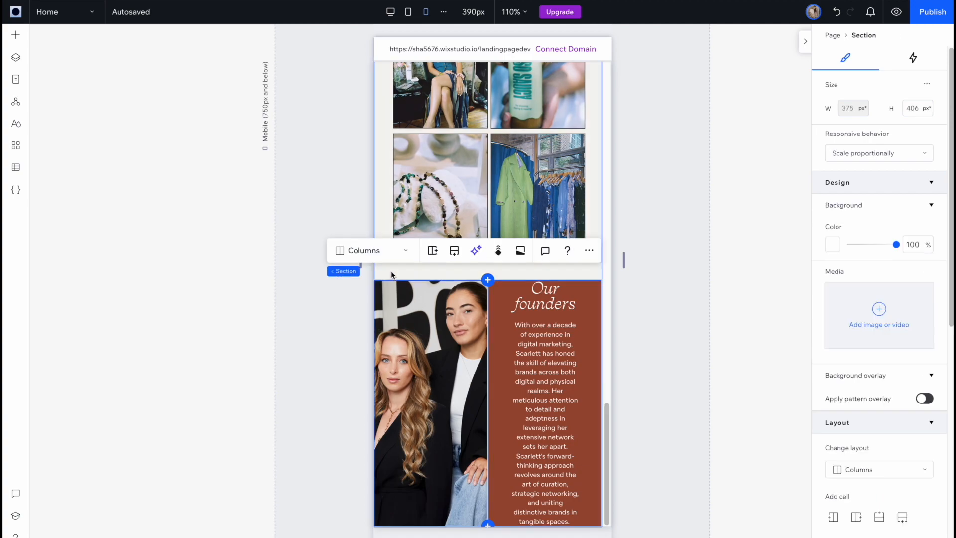
click(386, 238)
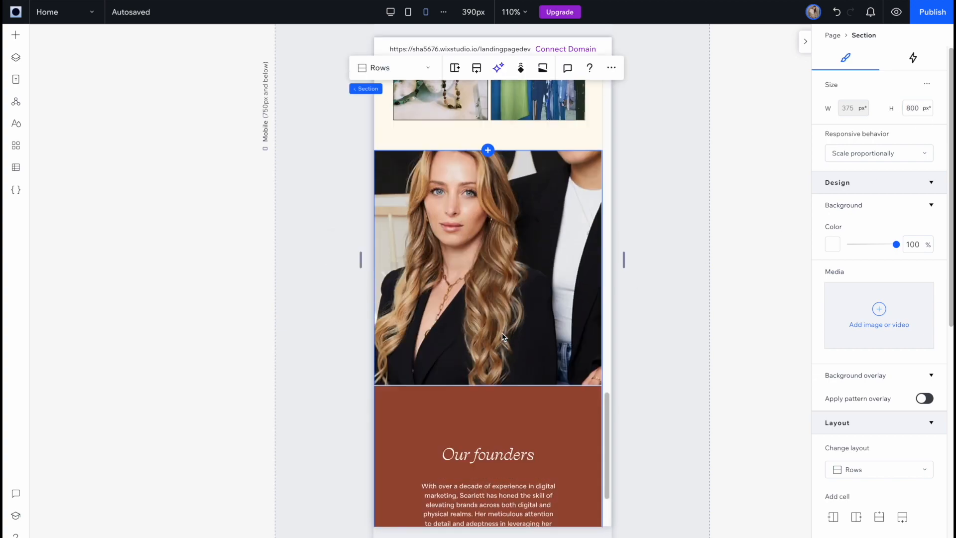
Widen the Our founders text stack slightly on mobile and recentre it in its cell
click(560, 399)
drag(561, 400, 575, 399)
drag(523, 419, 516, 423)
click(535, 265)
scroll(535, 264, up, 20)
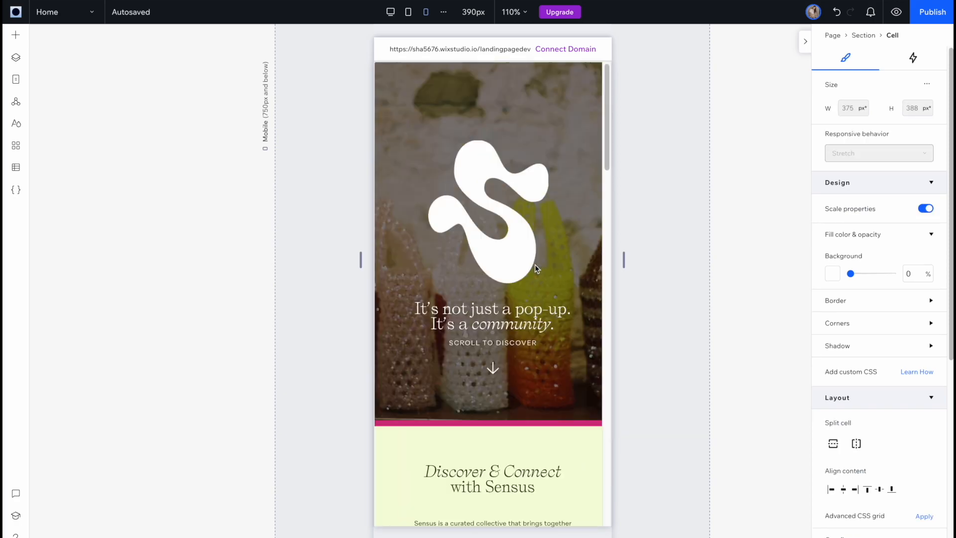
On desktop, add a Float entrance animation to the founders image, coming from the left, and preview it
click(392, 30)
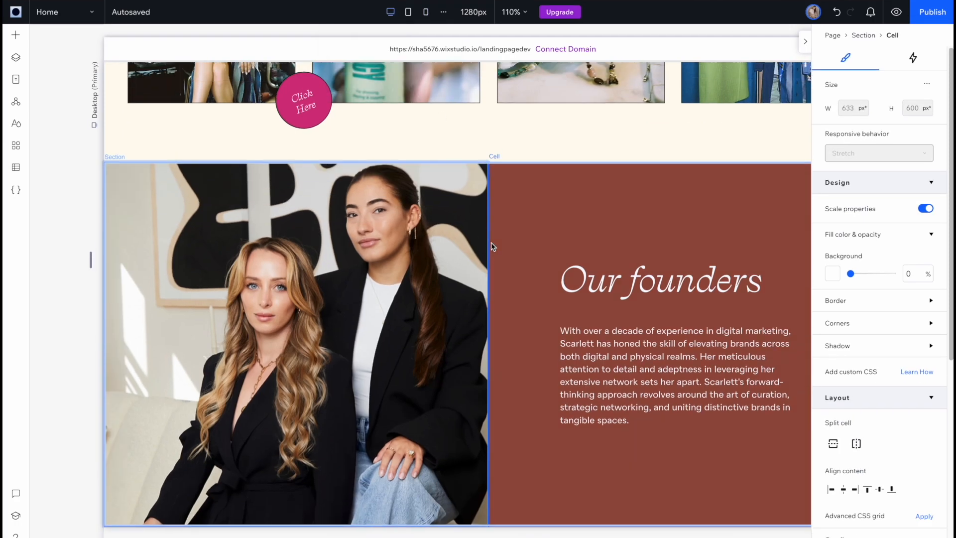
click(400, 274)
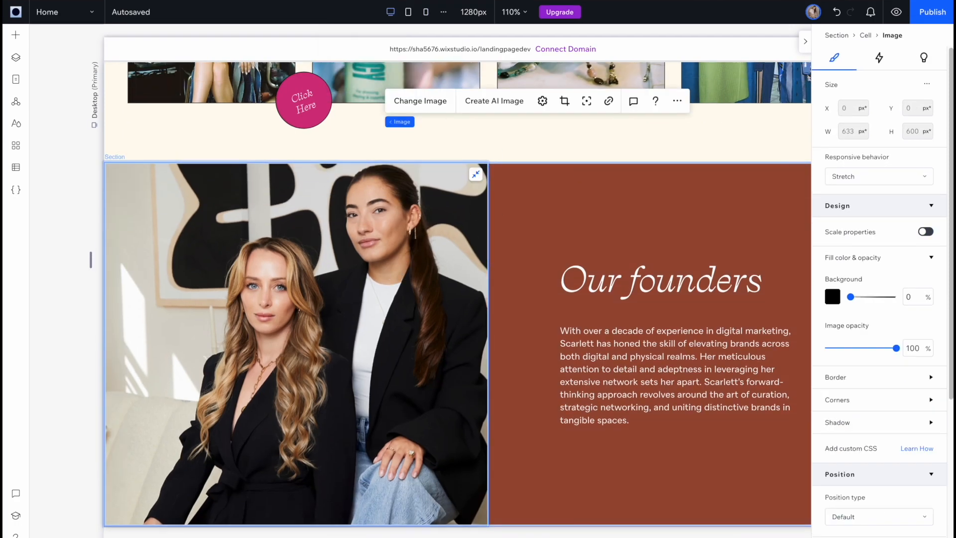
click(883, 58)
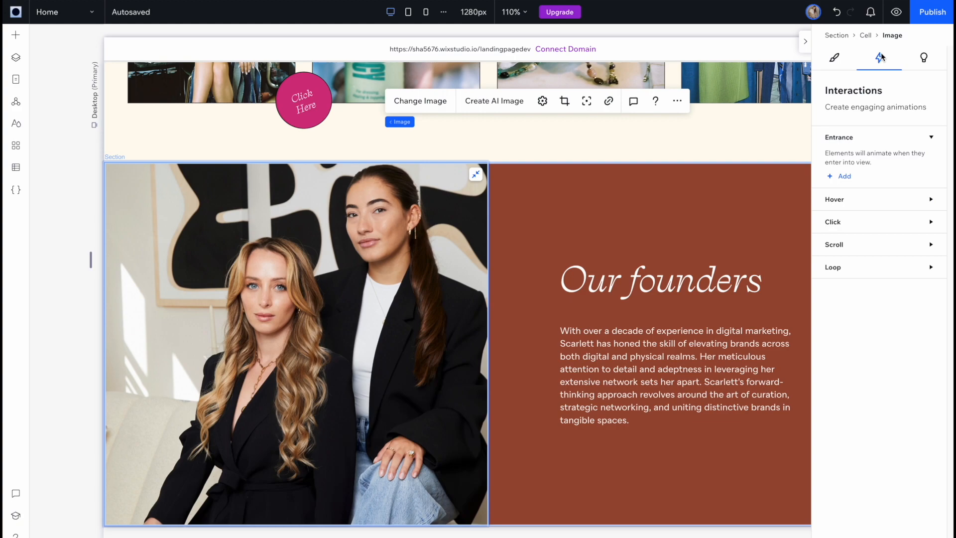
click(847, 177)
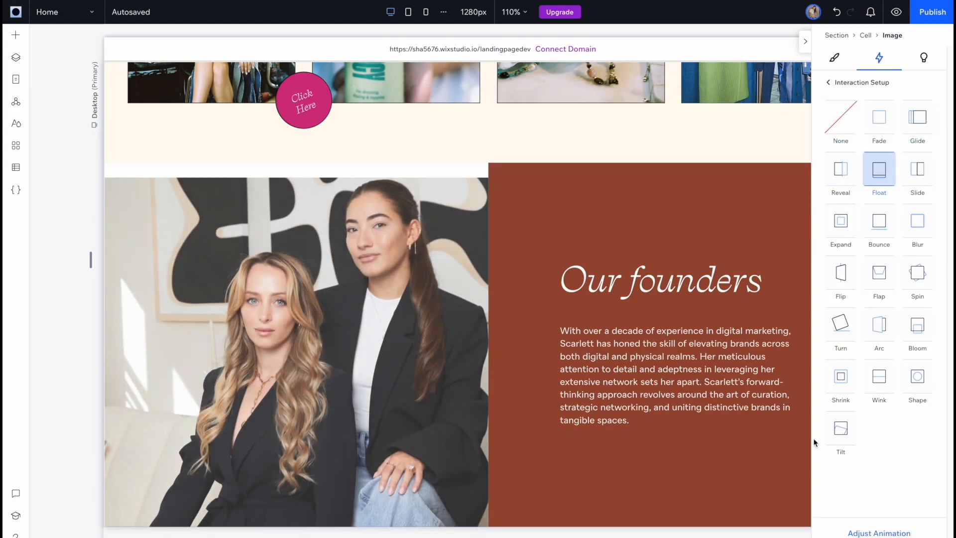
click(857, 529)
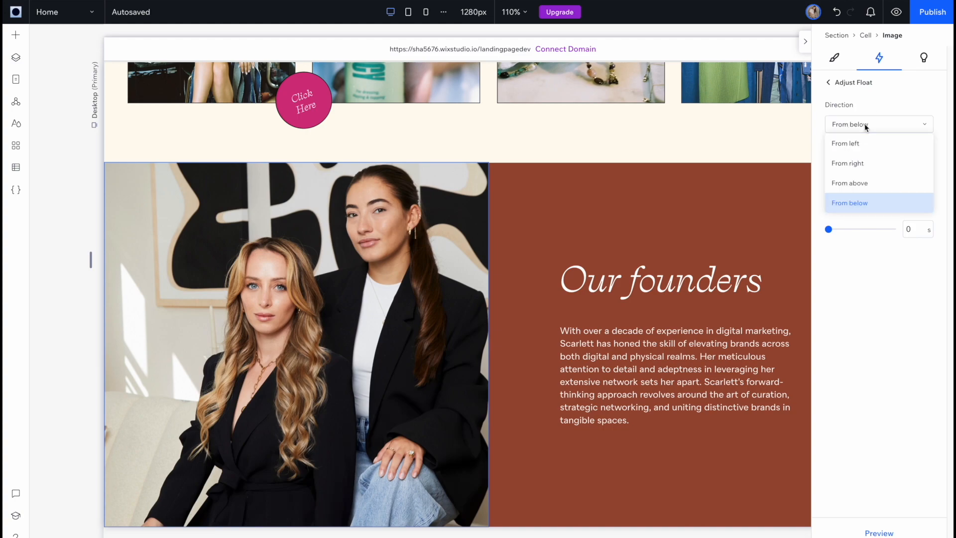
click(857, 144)
click(871, 533)
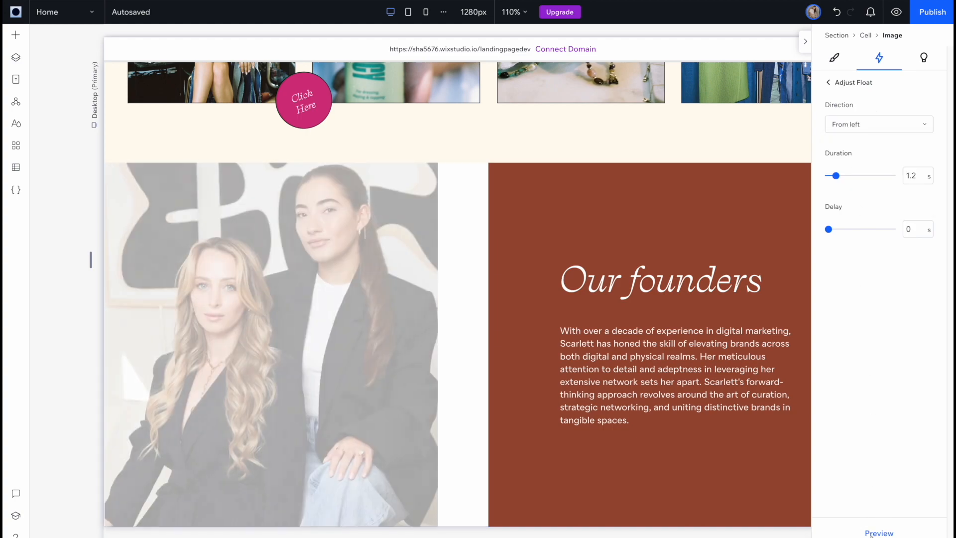
Set a Slide entrance animation on the Our founders text stack
click(698, 317)
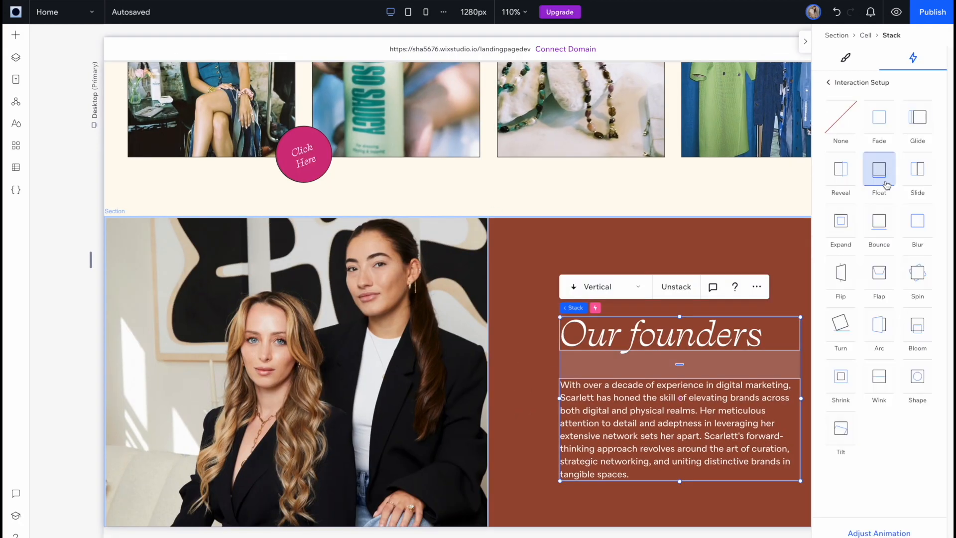
click(918, 167)
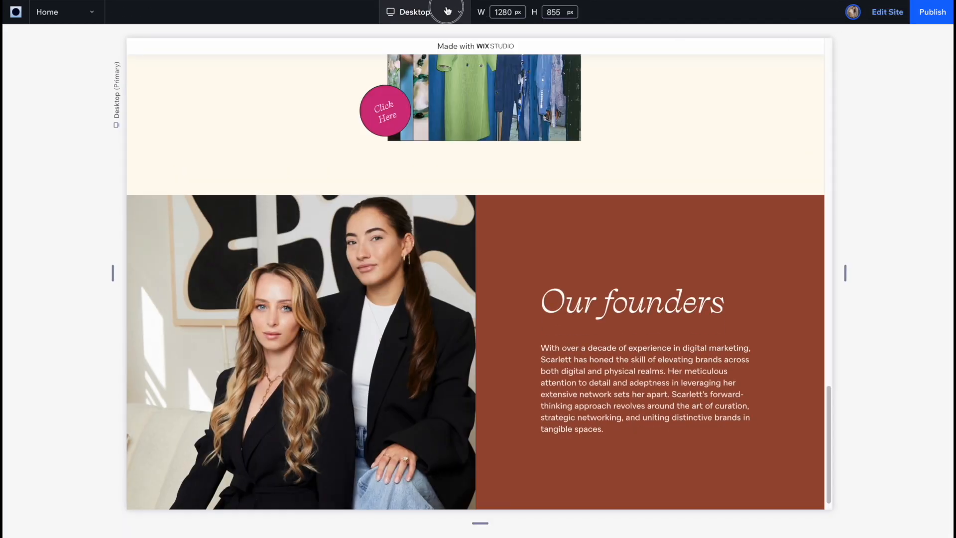
Check the previewed page on the tablet and mobile breakpoints, reviewing the founders, about and gallery sections
click(448, 11)
click(413, 75)
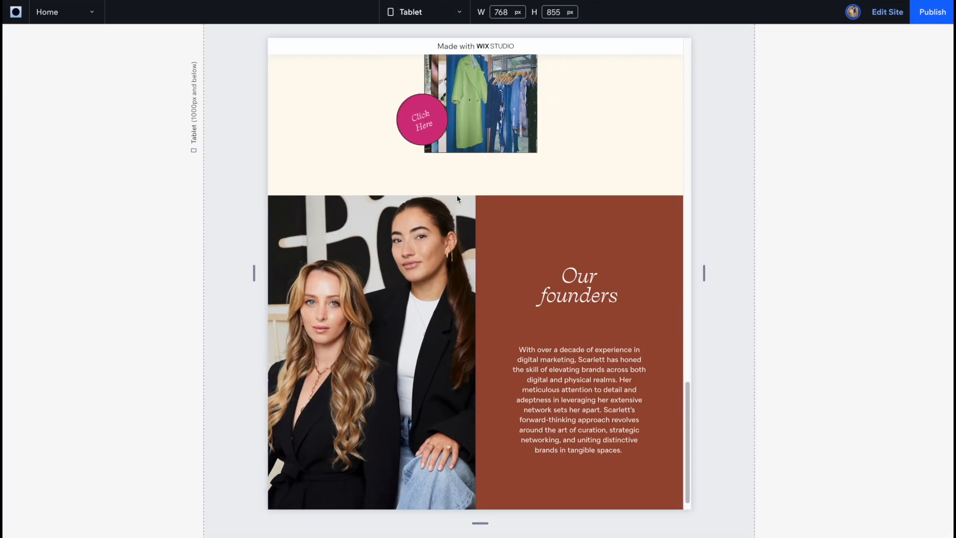
scroll(458, 198, down, 1)
click(430, 15)
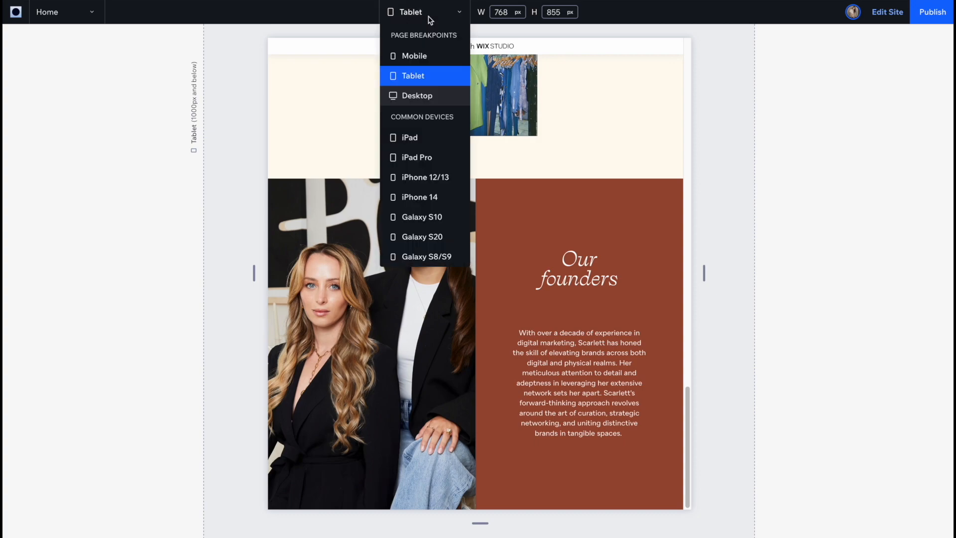
click(429, 54)
scroll(491, 295, down, 5)
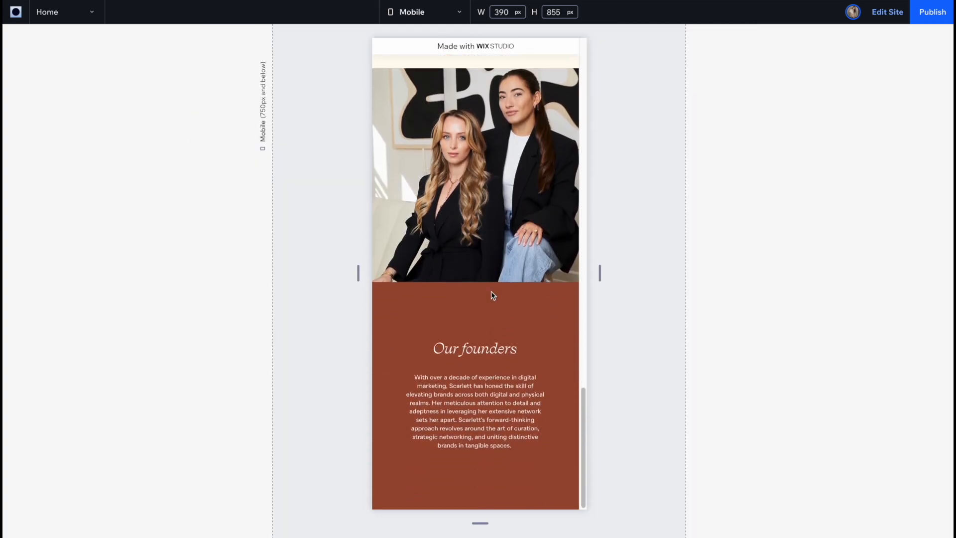
scroll(491, 294, up, 10)
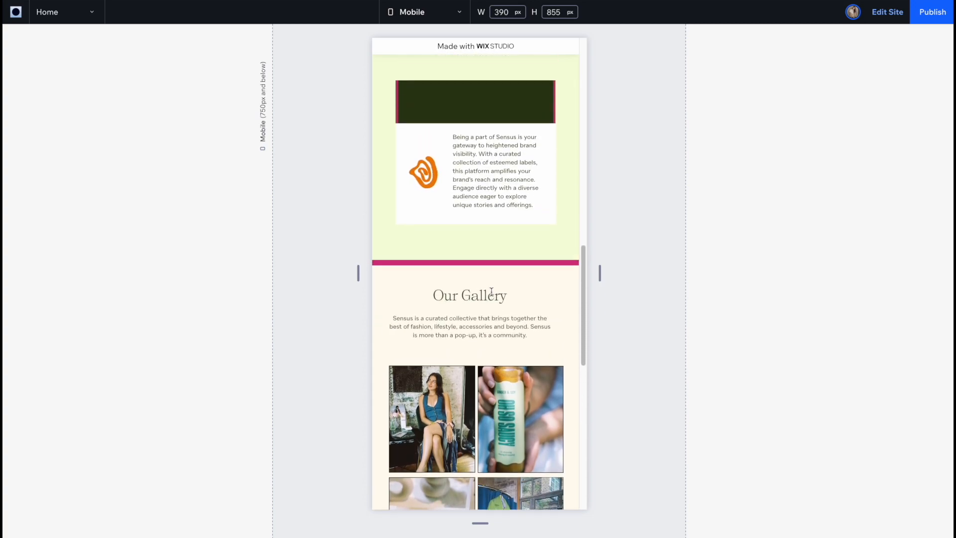
scroll(492, 293, down, 3)
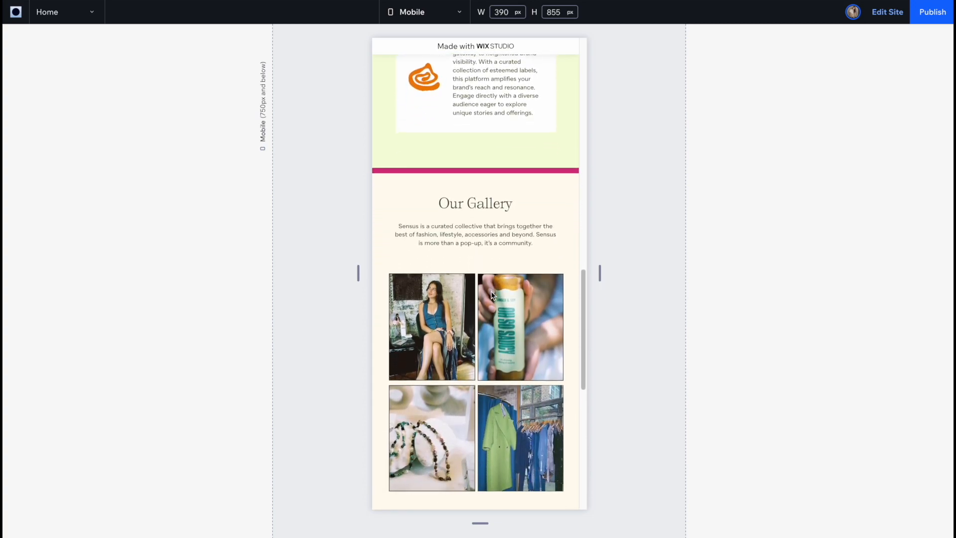
scroll(491, 292, down, 2)
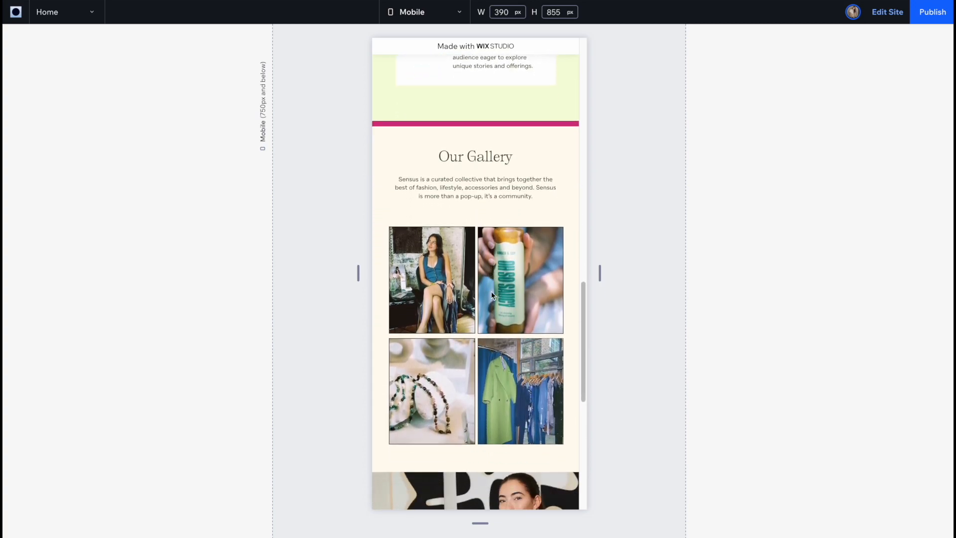
scroll(491, 291, down, 8)
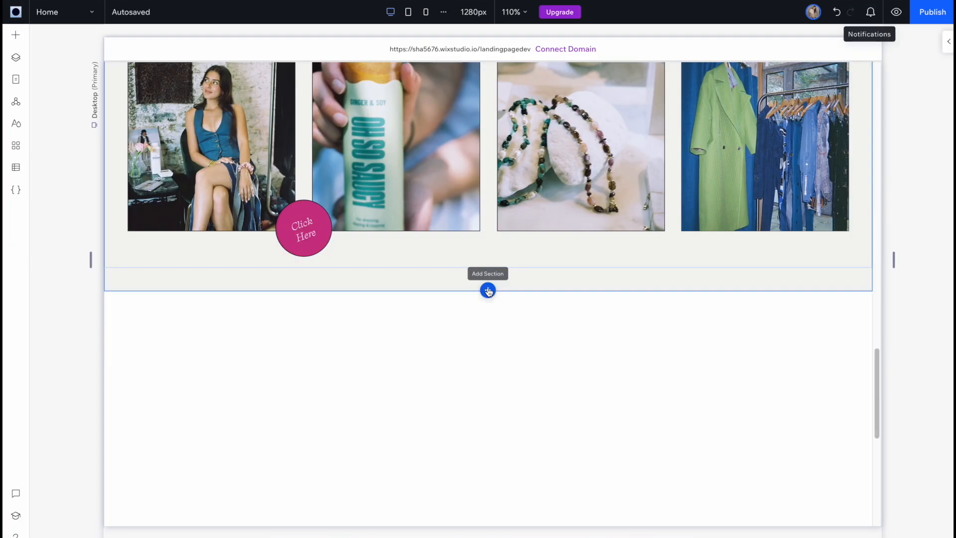
Add a blank section placed directly below FOUNDER and rename it WORK WITH US
scroll(488, 288, down, 2)
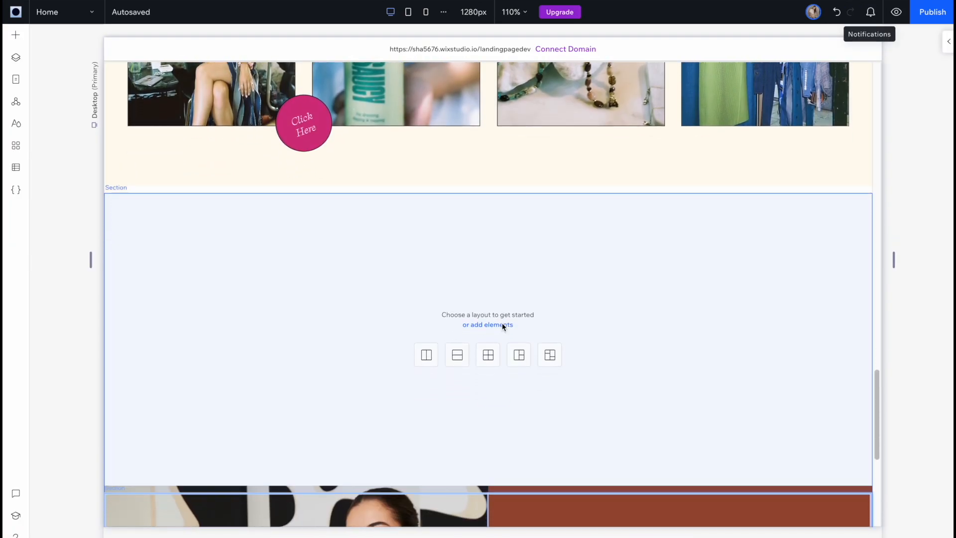
scroll(502, 326, down, 1)
click(502, 326)
click(16, 57)
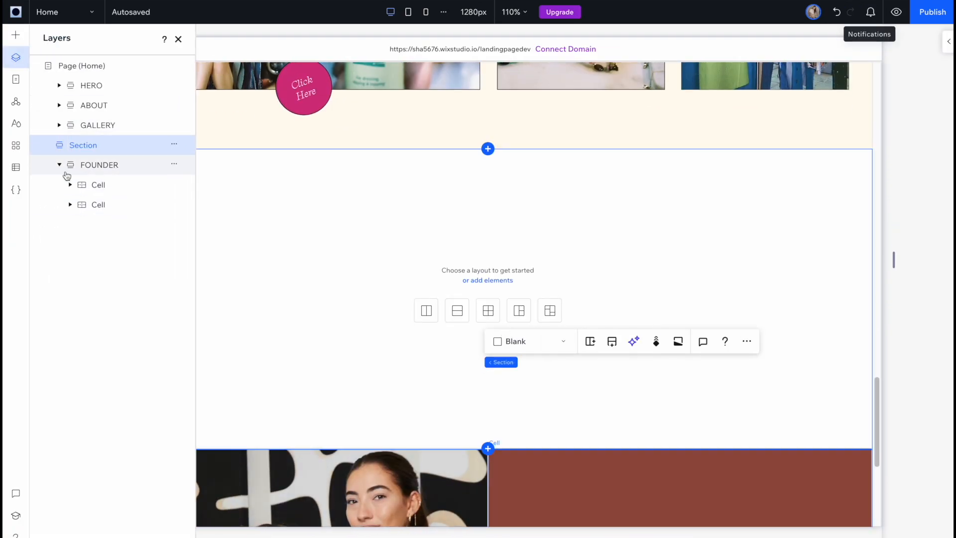
drag(100, 146, 101, 146)
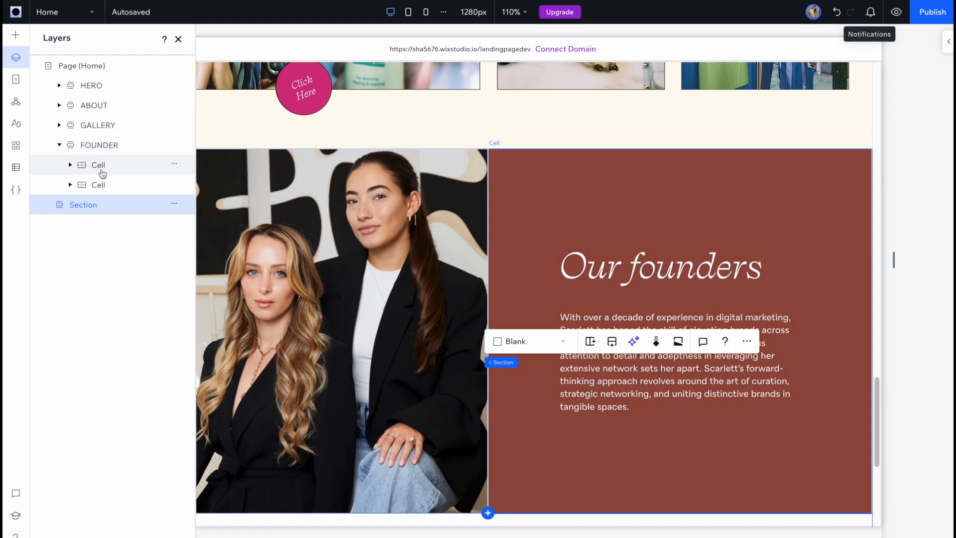
click(173, 204)
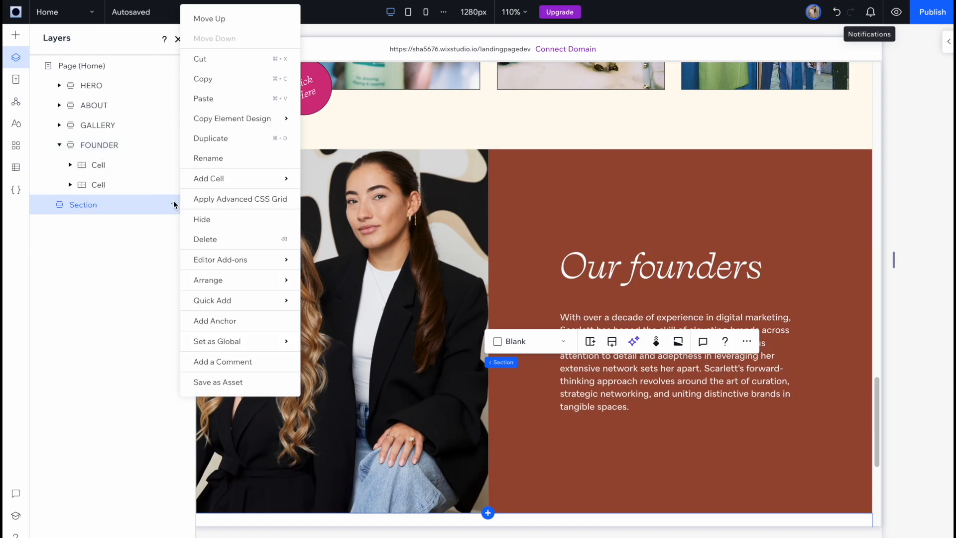
click(217, 164)
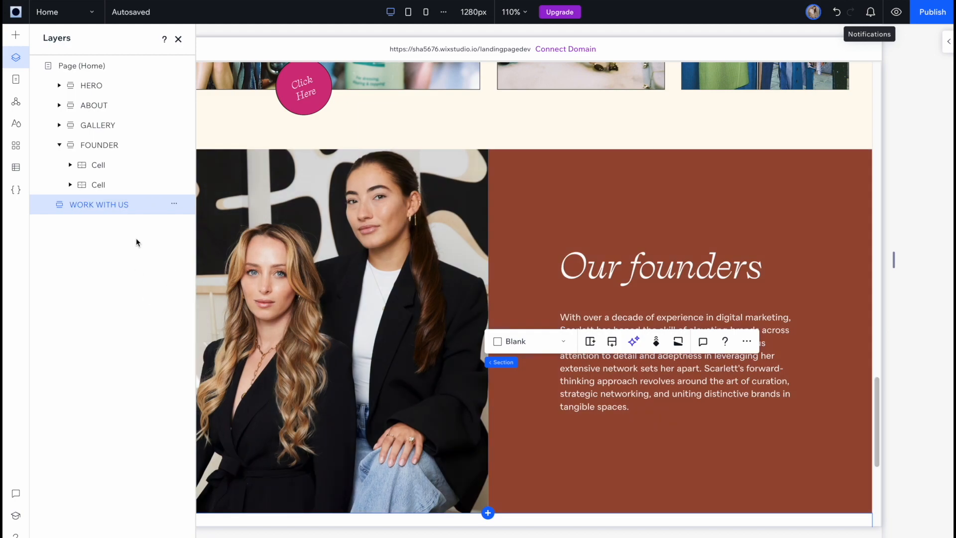
Apply a two-column layout to the WORK WITH US section and fill its right cell with the jewelry table photo
scroll(384, 335, down, 5)
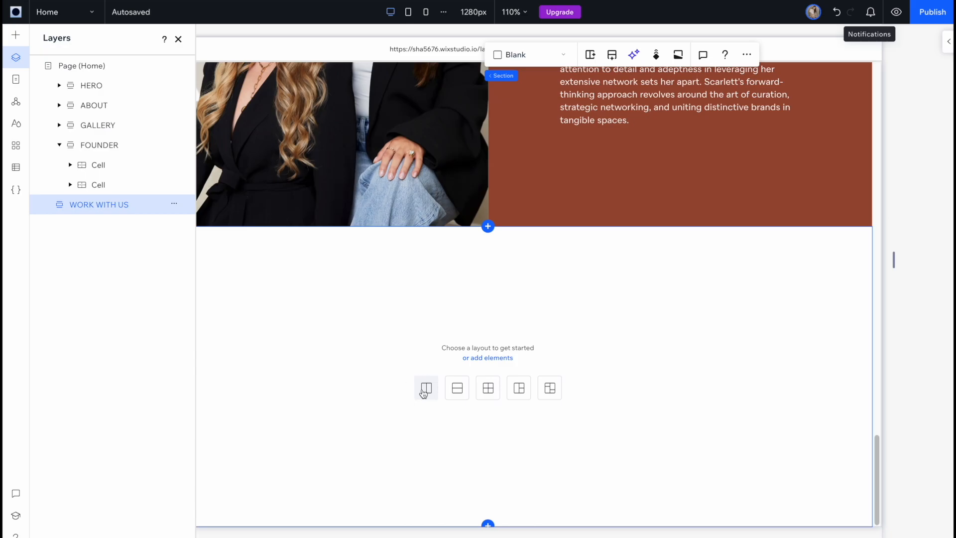
click(423, 393)
click(647, 368)
click(583, 133)
click(404, 199)
click(887, 508)
Set the WORK WITH US section's height to 600 px and fill its empty left cell with light green
click(344, 369)
click(179, 39)
click(949, 42)
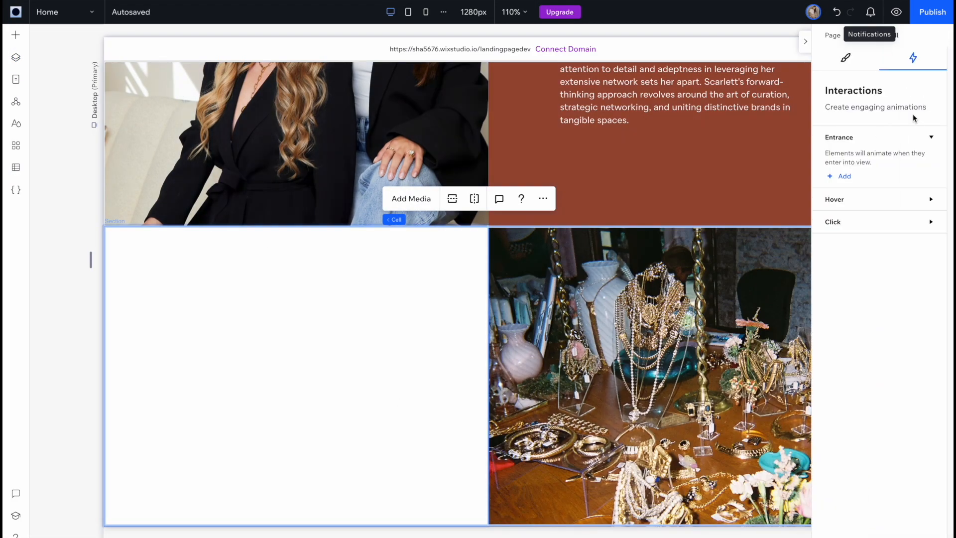
click(846, 58)
click(119, 221)
click(913, 107)
text(600)
key(Return)
scroll(343, 335, down, 2)
click(343, 336)
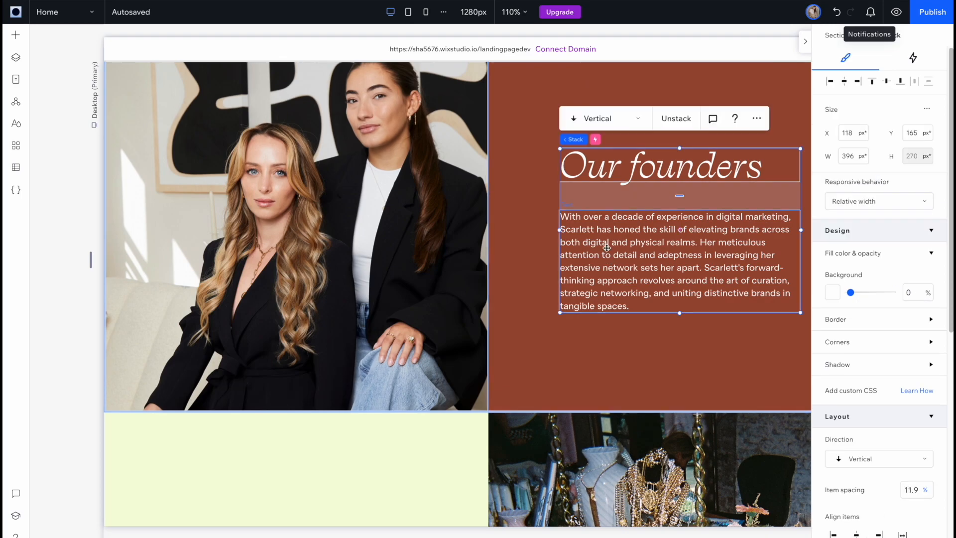
Copy the Our founders text stack into the light green cell and color its heading dark green (#2B3A14)
drag(679, 235, 297, 343)
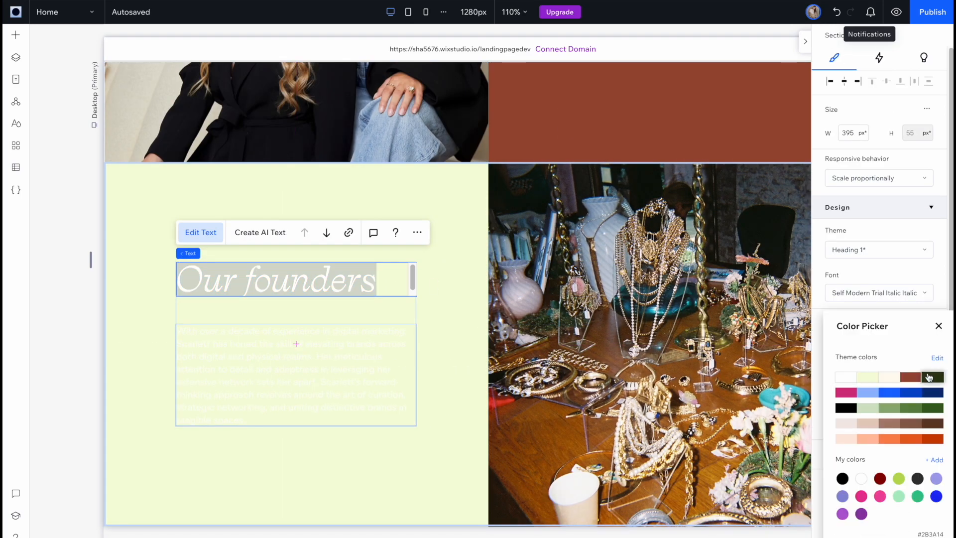
click(929, 377)
Color the copied stack's paragraph dark green and replace its text with the Sensus Collective pop-up concept description
double_click(296, 374)
click(922, 453)
click(932, 377)
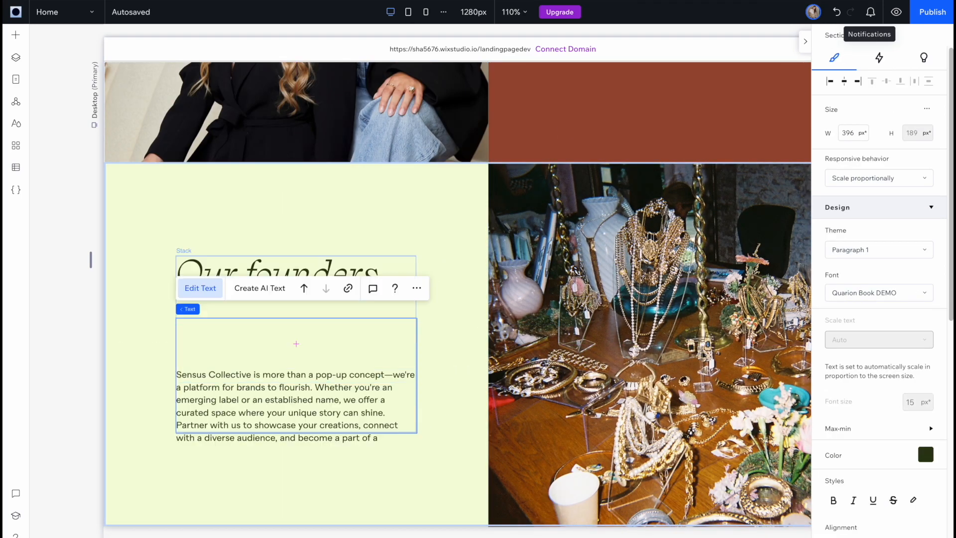
click(518, 403)
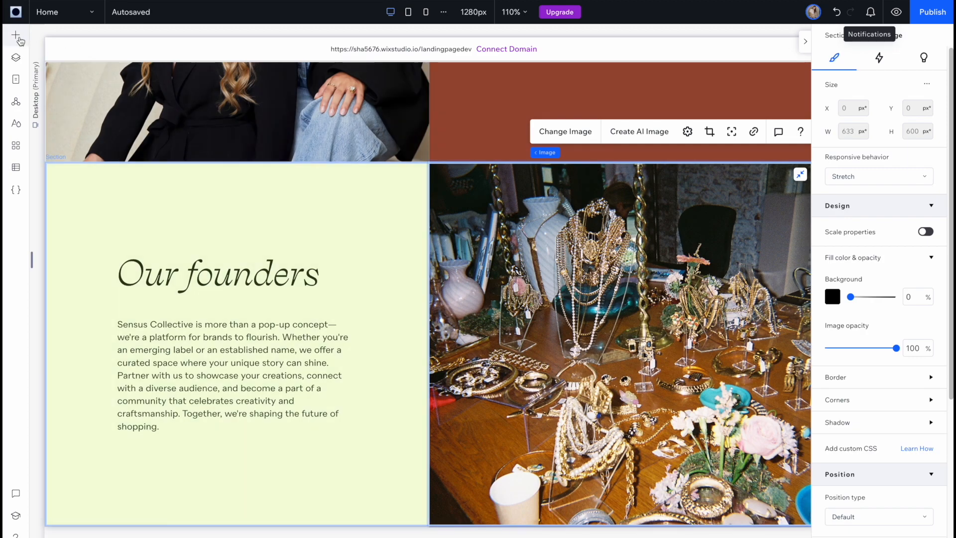
Add a white container and place it over the jewelry photo in the WORK WITH US section
click(16, 36)
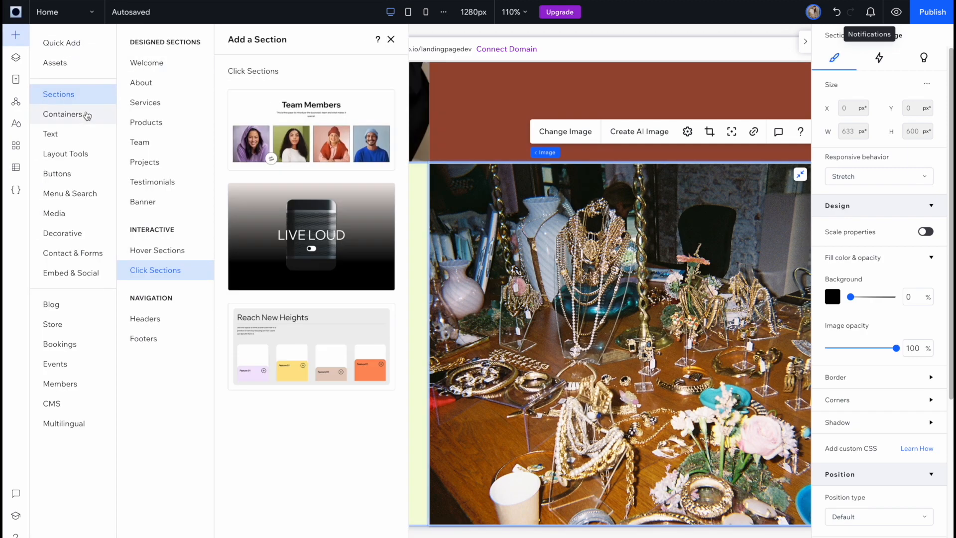
click(84, 115)
click(272, 108)
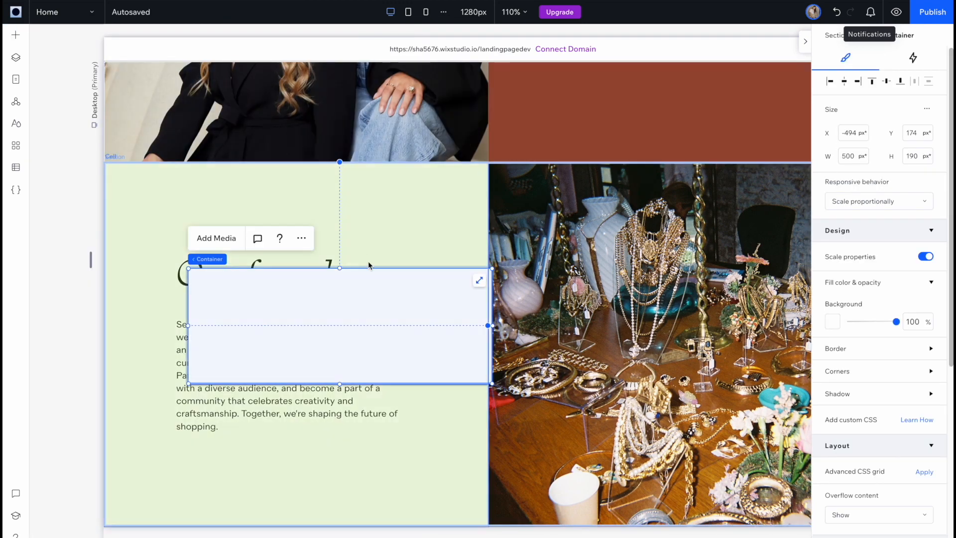
drag(380, 305, 665, 311)
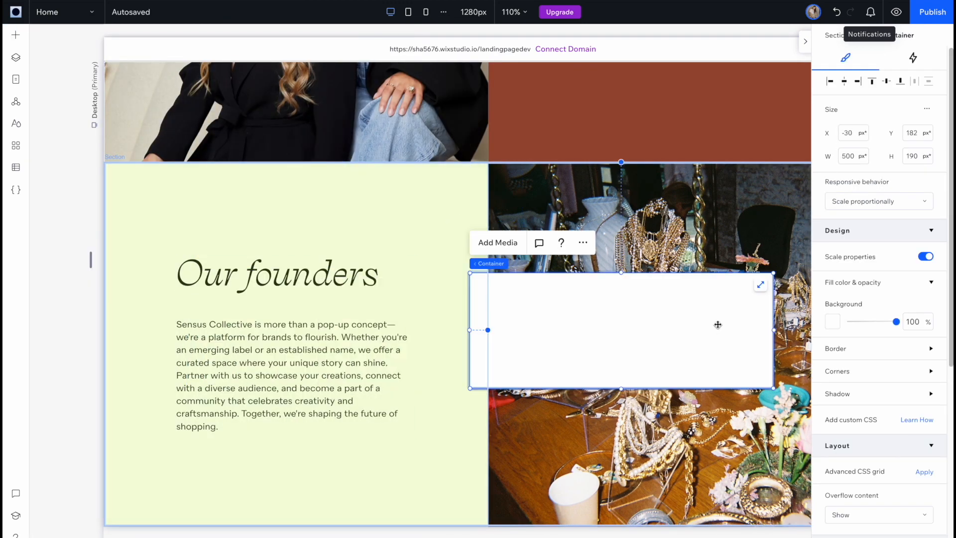
Turn off the container's shadow and resize it to a portrait shape of about 327 by 418 px over the jewelry photo
click(931, 394)
click(921, 418)
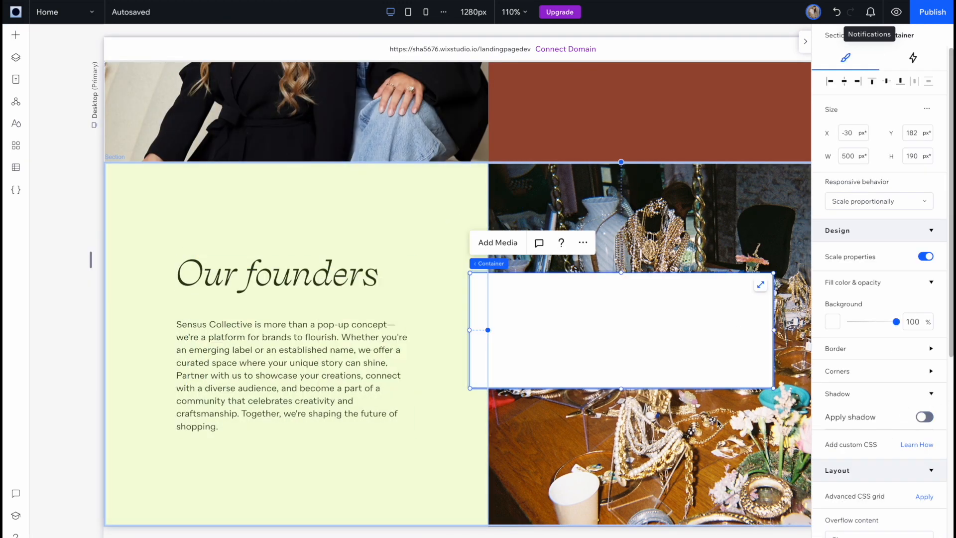
drag(622, 475, 621, 471)
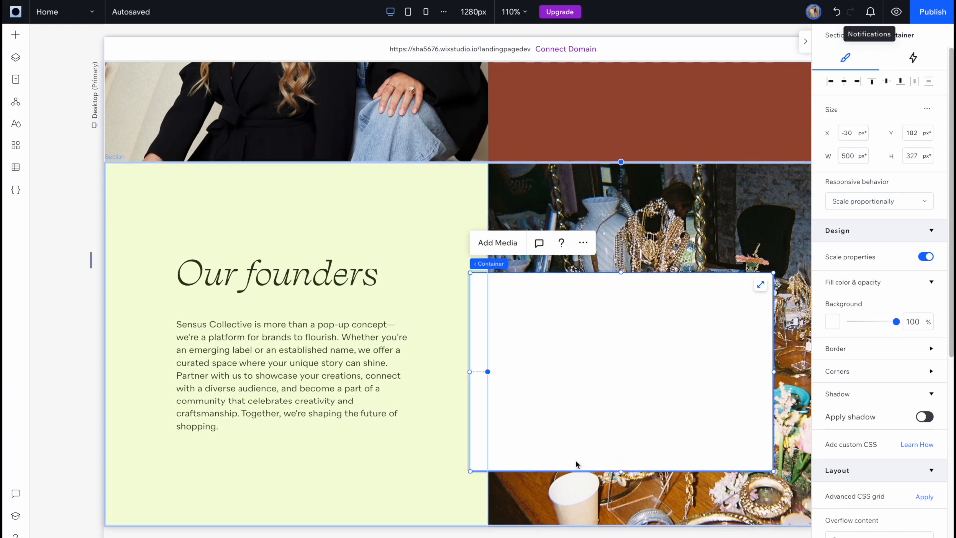
drag(470, 372, 575, 372)
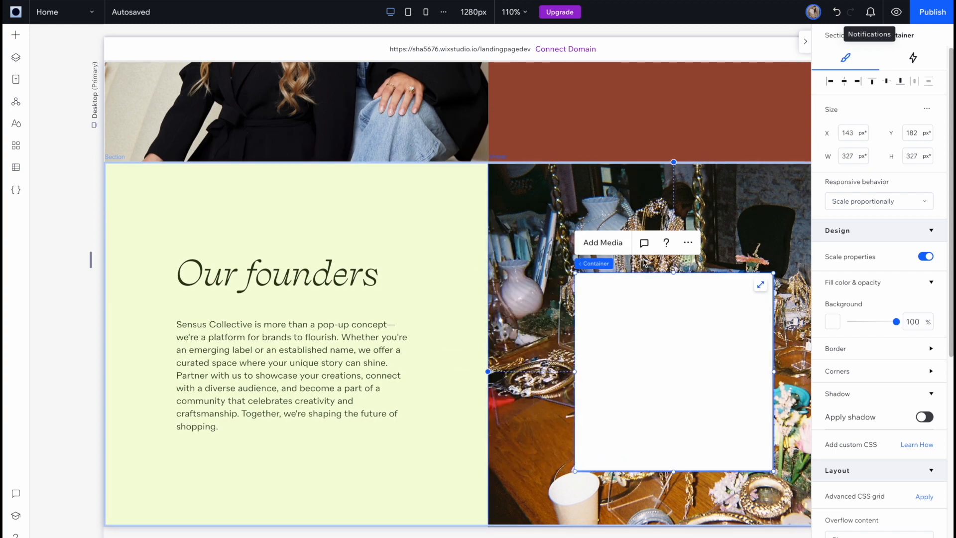
drag(673, 273, 673, 217)
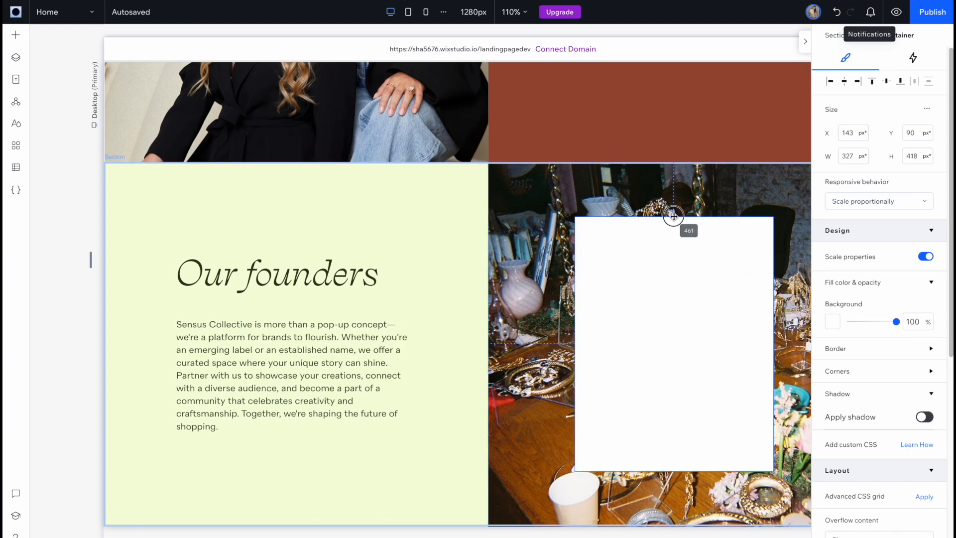
Enlarge the white container into a roughly square block and position it near the middle of the jewellery photo cell
drag(573, 343, 536, 344)
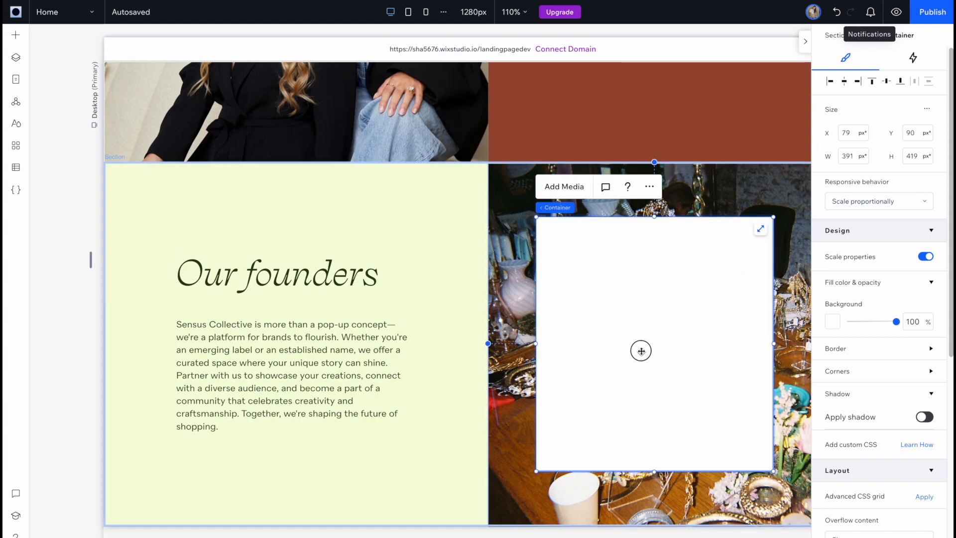
drag(641, 348, 652, 355)
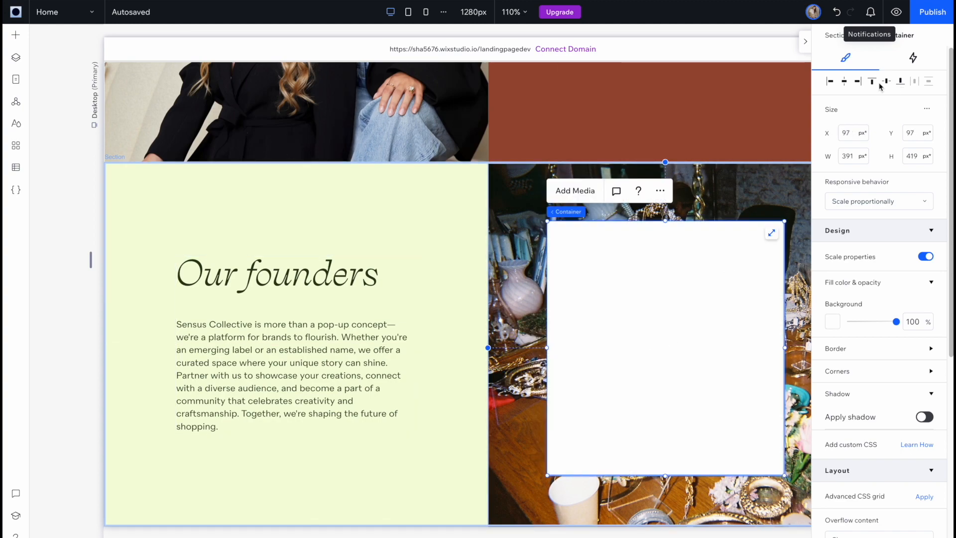
click(805, 42)
drag(784, 348, 825, 350)
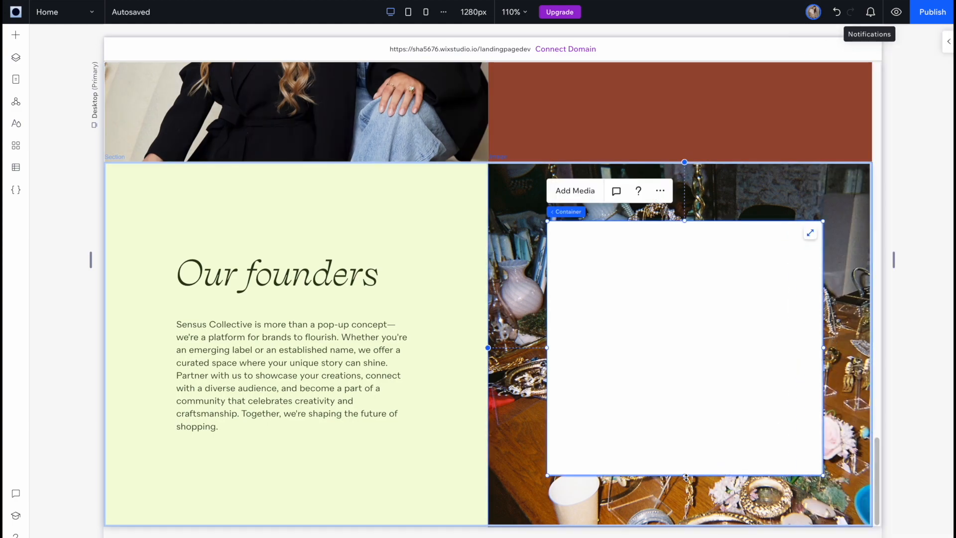
drag(685, 475, 685, 495)
mouse_move(697, 419)
mouse_down()
mouse_move(696, 399)
mouse_move(701, 408)
mouse_move(692, 408)
mouse_up()
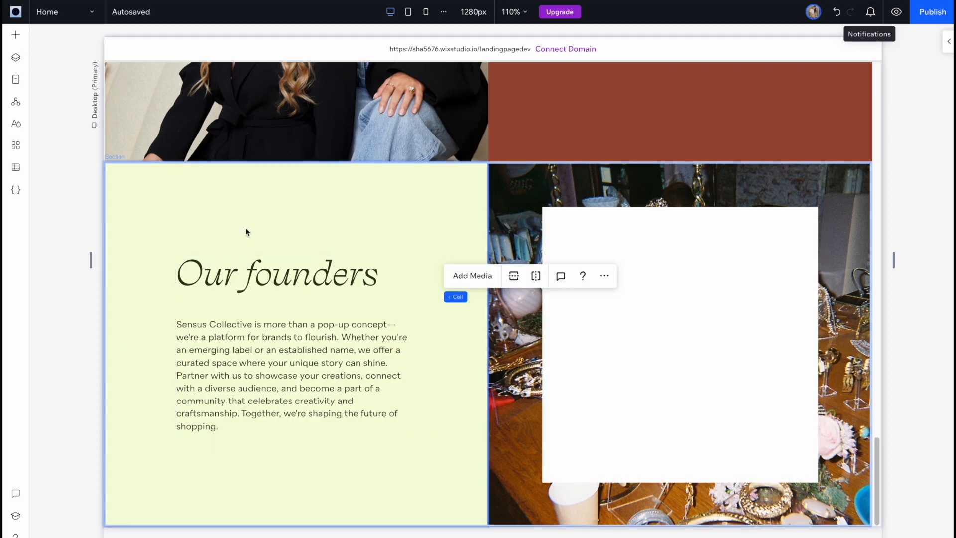
Add the two-column Contact us form with the phone field and place it over the white container
click(18, 38)
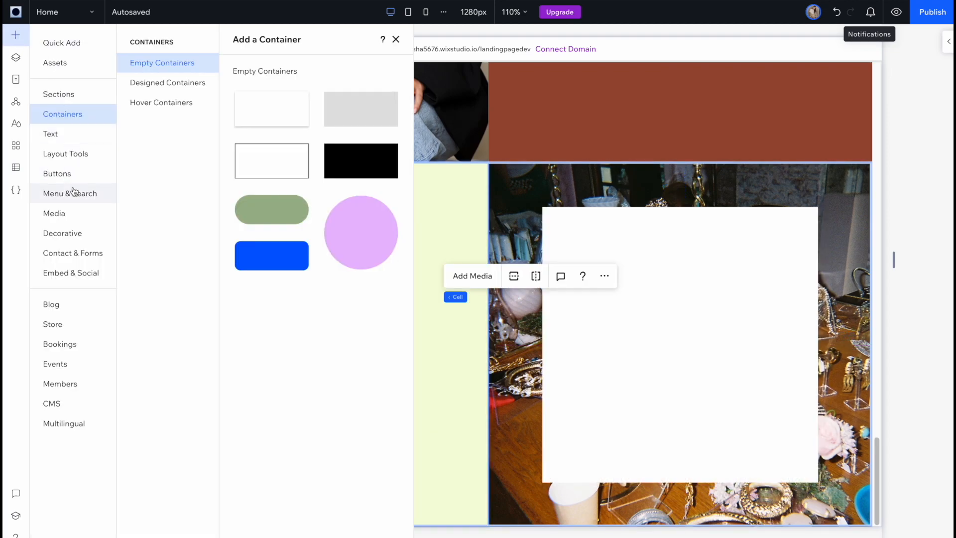
click(90, 253)
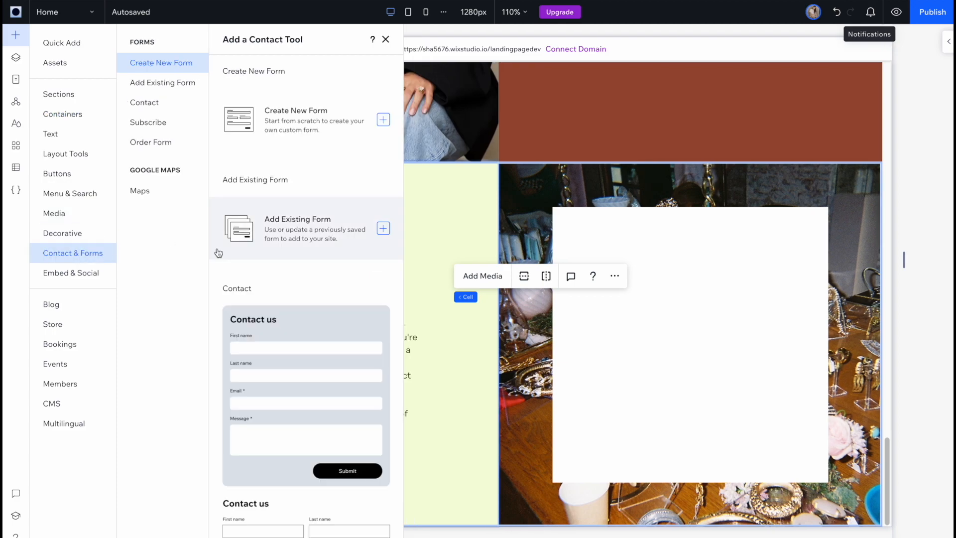
scroll(277, 320, down, 3)
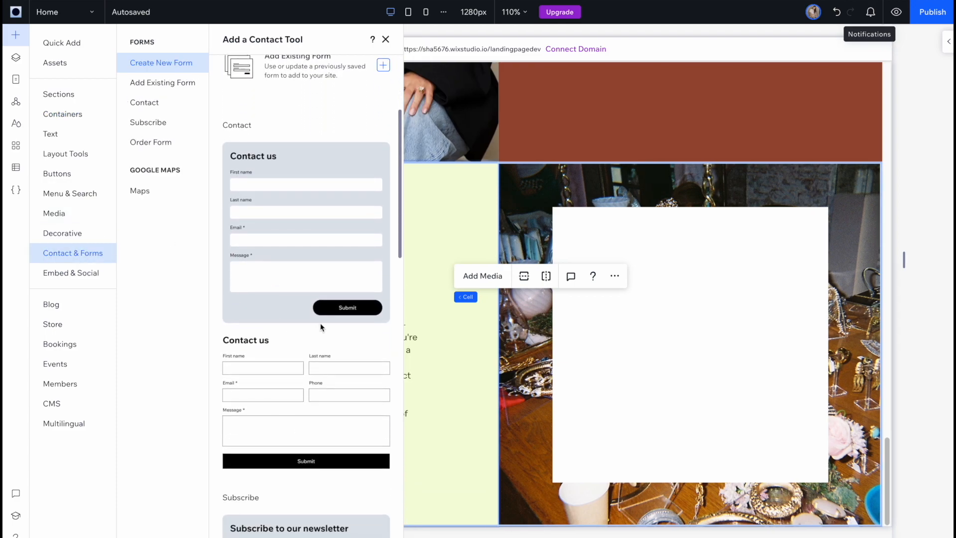
scroll(293, 234, up, 3)
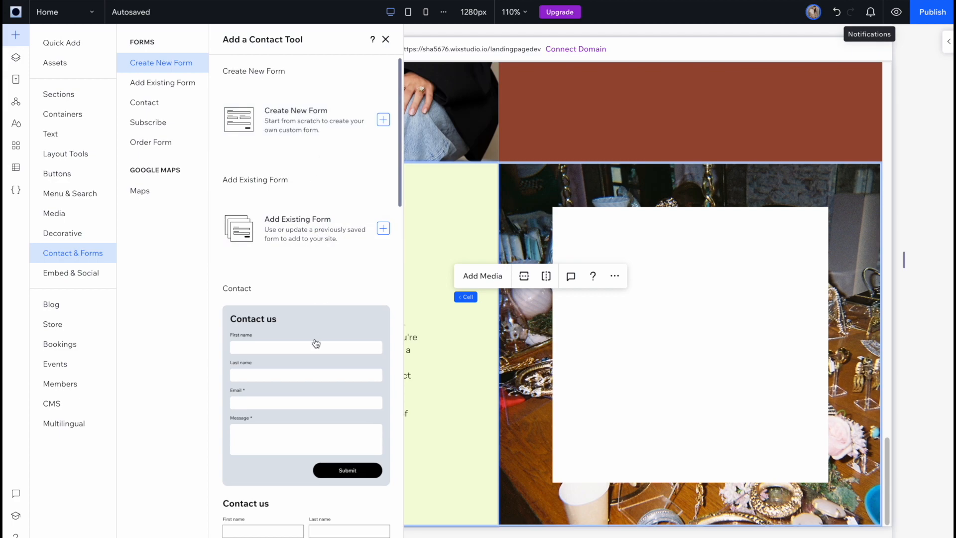
scroll(315, 344, down, 3)
click(316, 367)
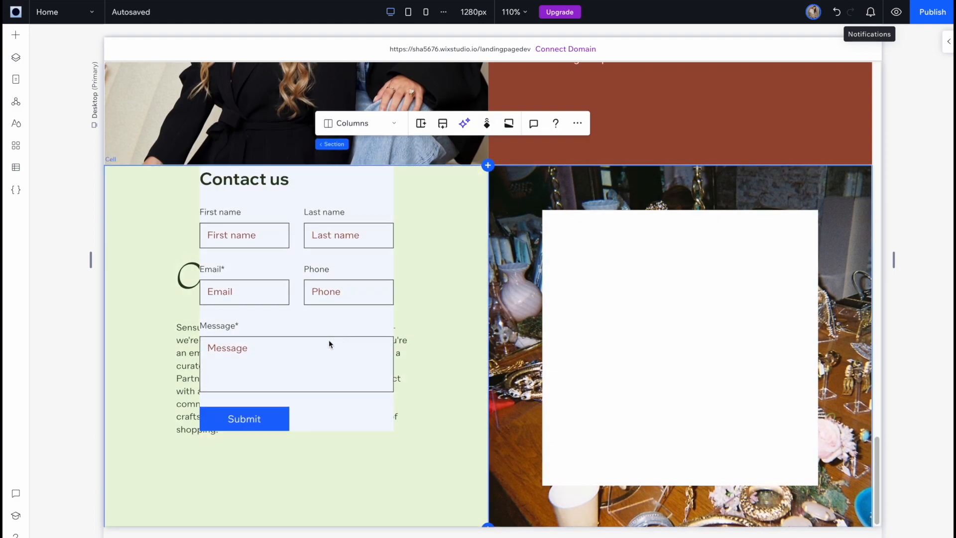
click(258, 287)
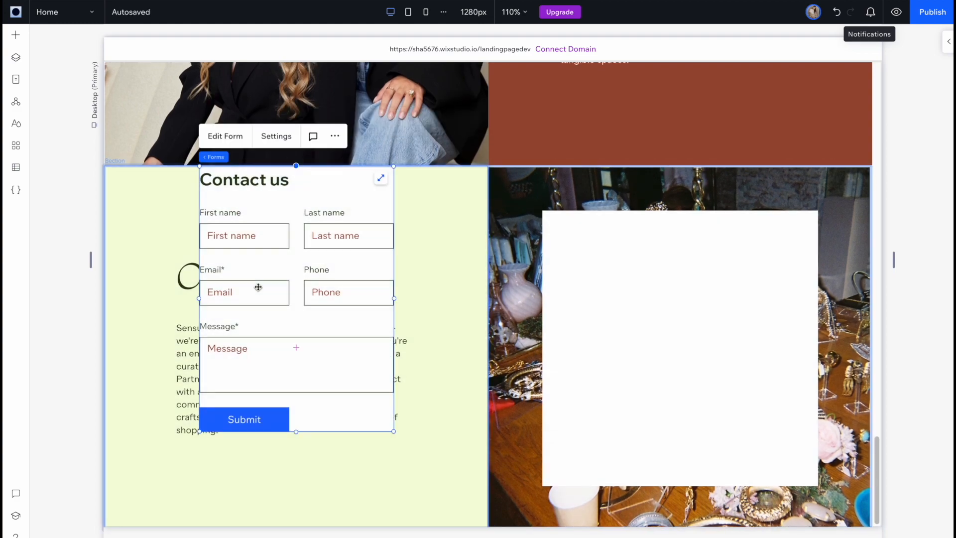
drag(264, 270, 660, 336)
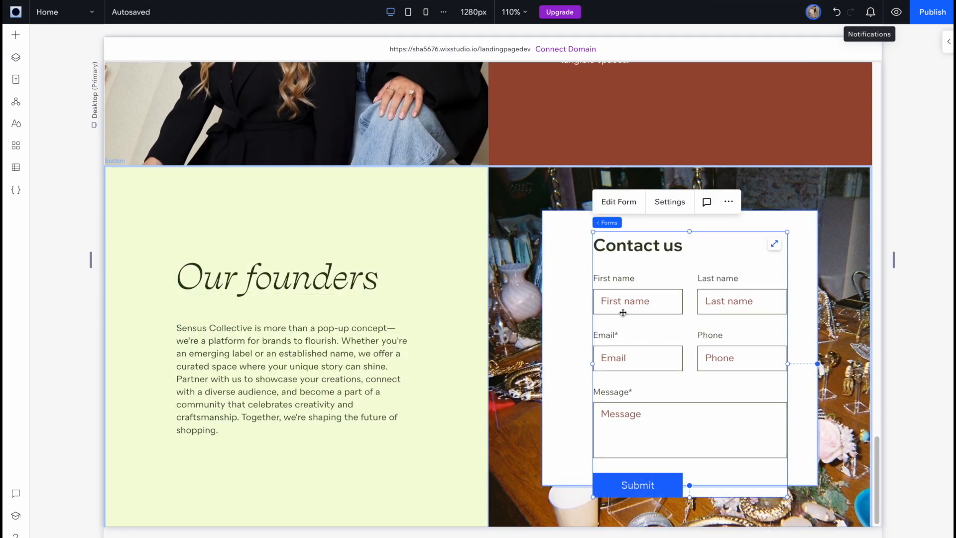
Set the contact form's field input style to Bottom and look through the other form field design options
click(670, 201)
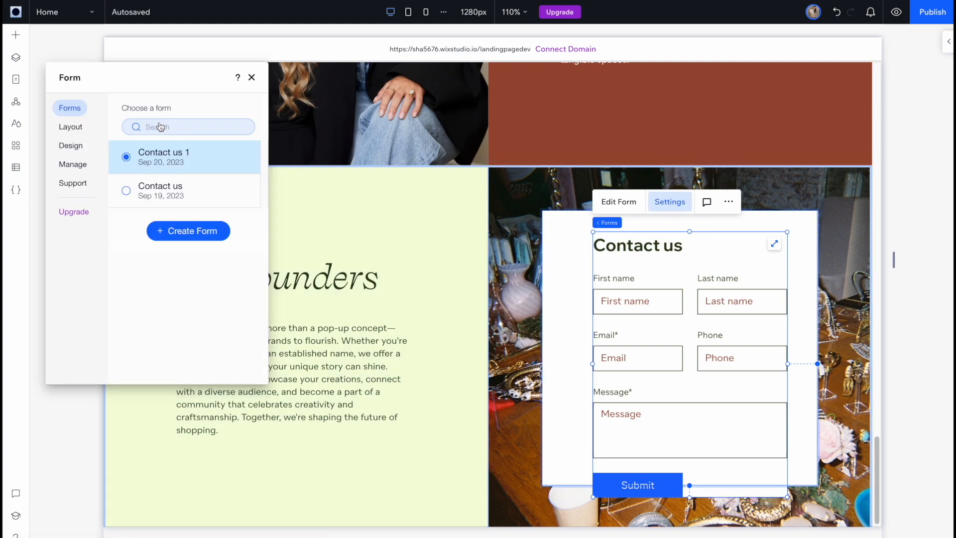
click(76, 146)
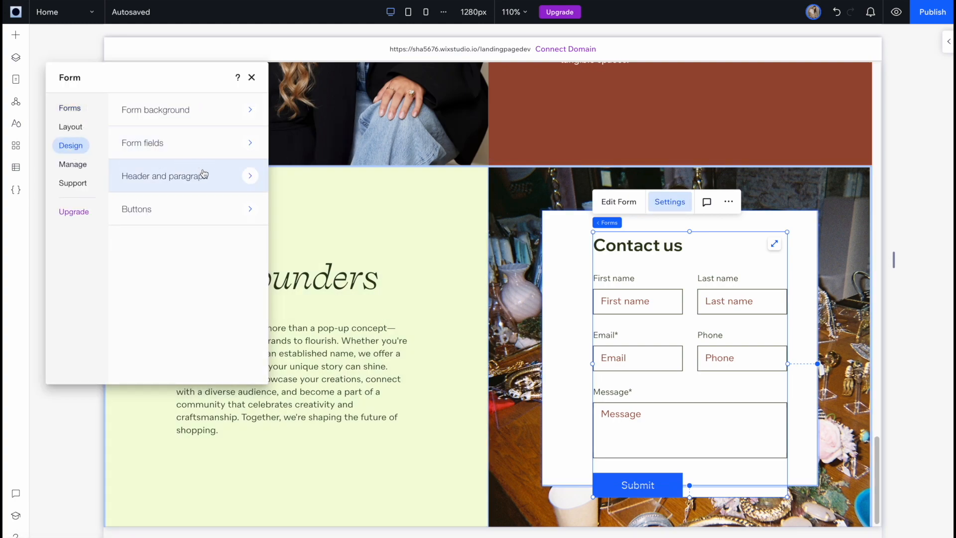
click(217, 141)
click(225, 248)
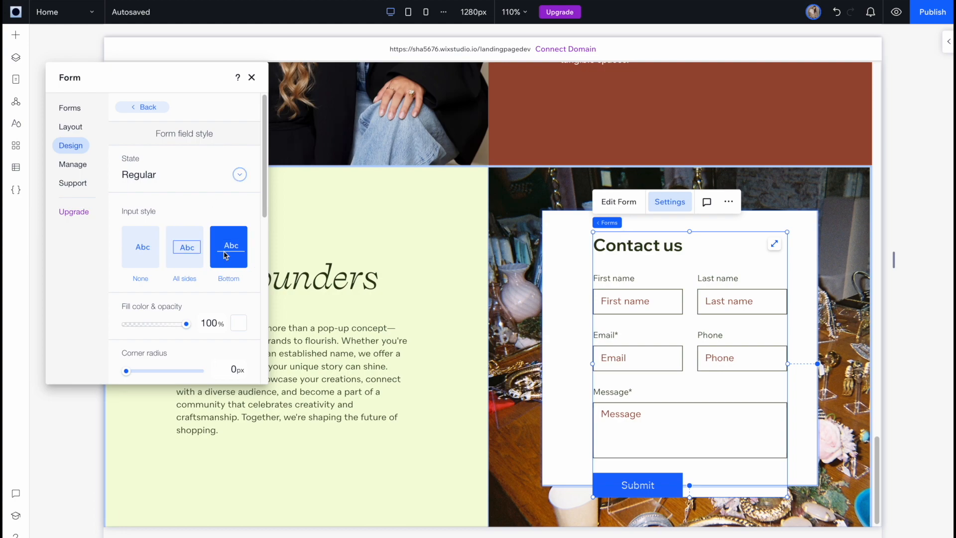
scroll(223, 249, down, 5)
scroll(223, 250, down, 4)
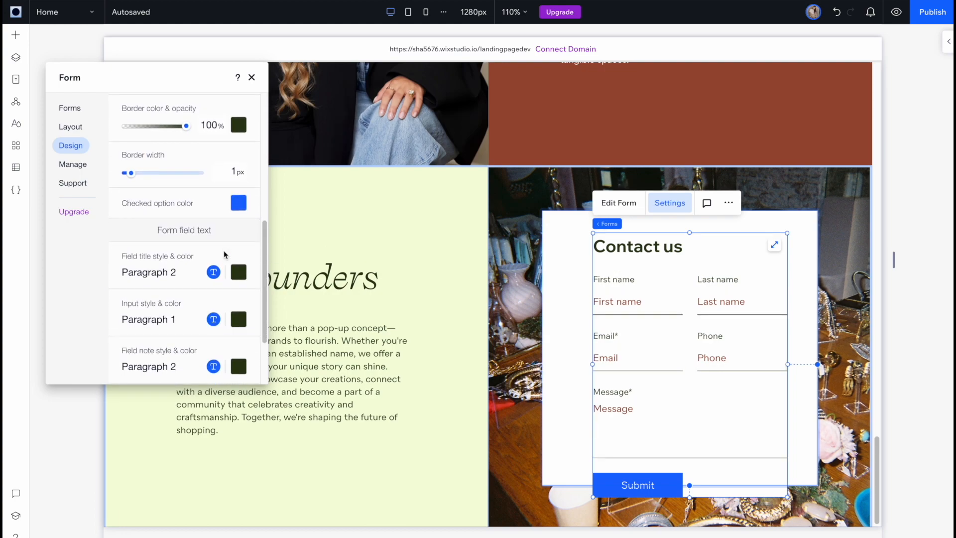
scroll(223, 254, down, 2)
scroll(224, 254, up, 12)
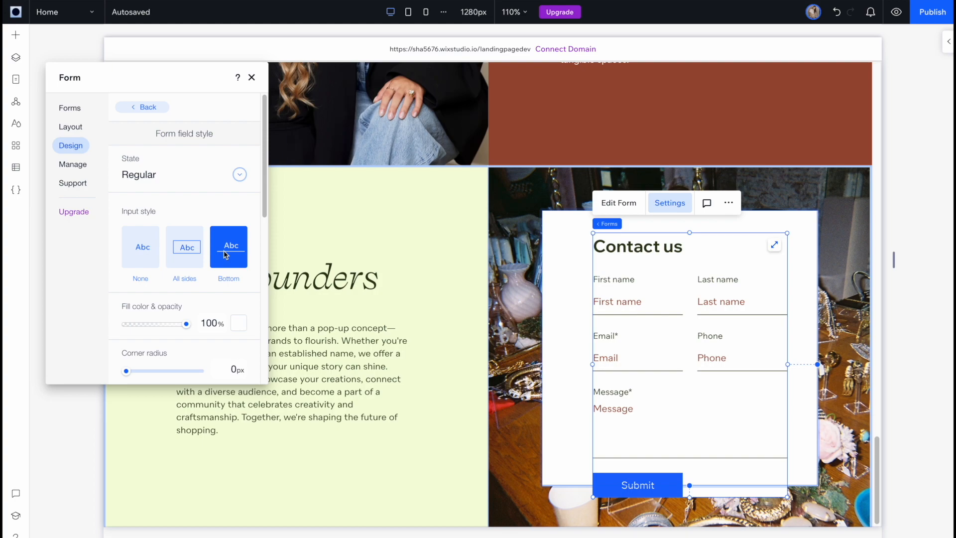
Close the form settings and delete the Contact us form from the white container
click(251, 77)
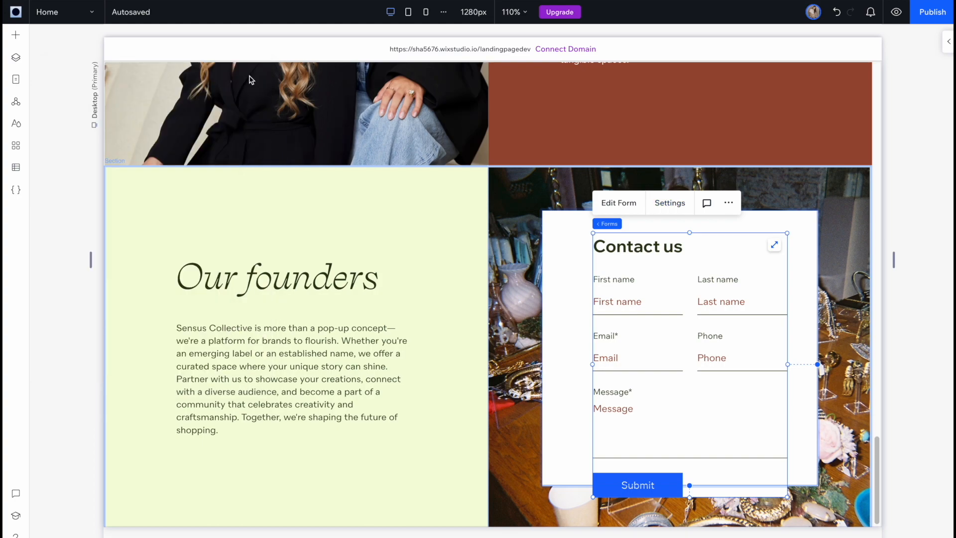
key(Delete)
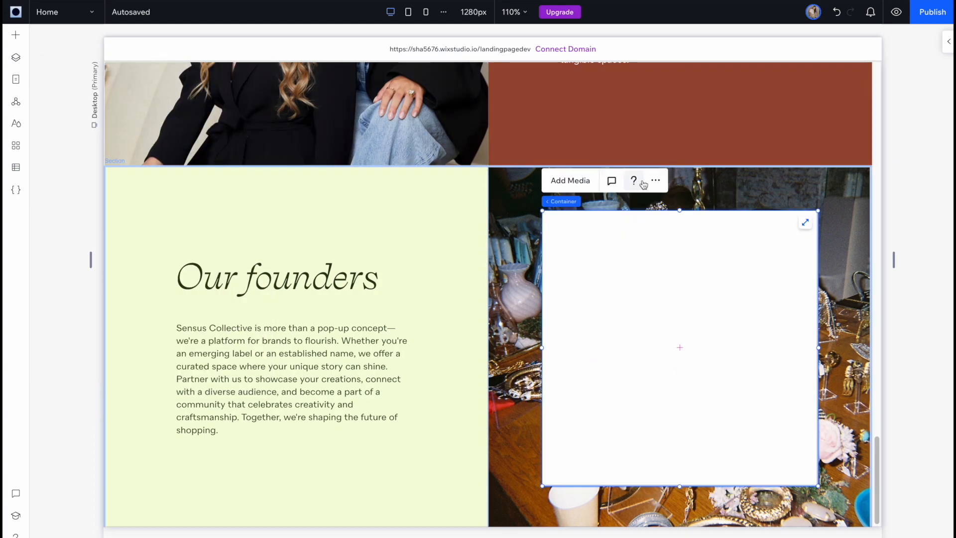
Add the CMS to the site and create a multiple-item collection named "Work With Us Form"
click(16, 169)
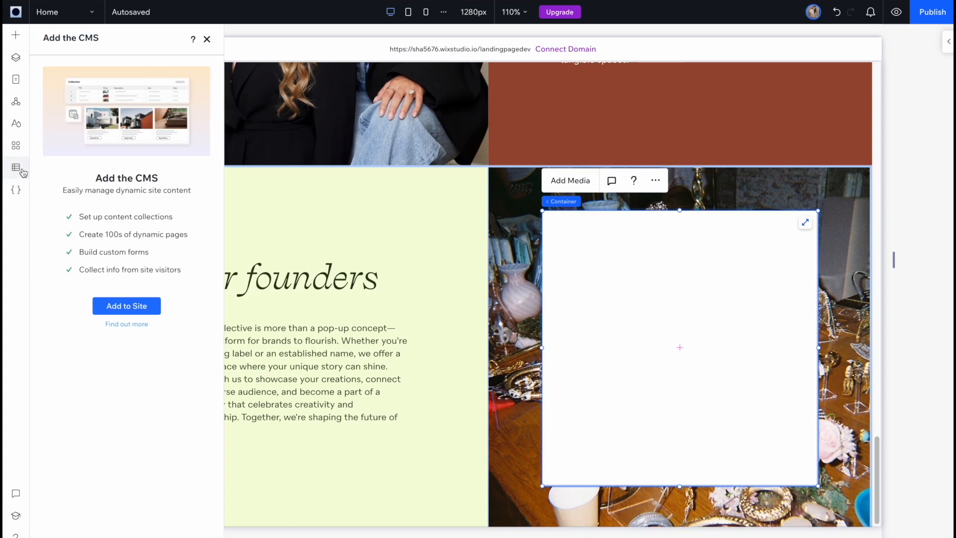
click(141, 310)
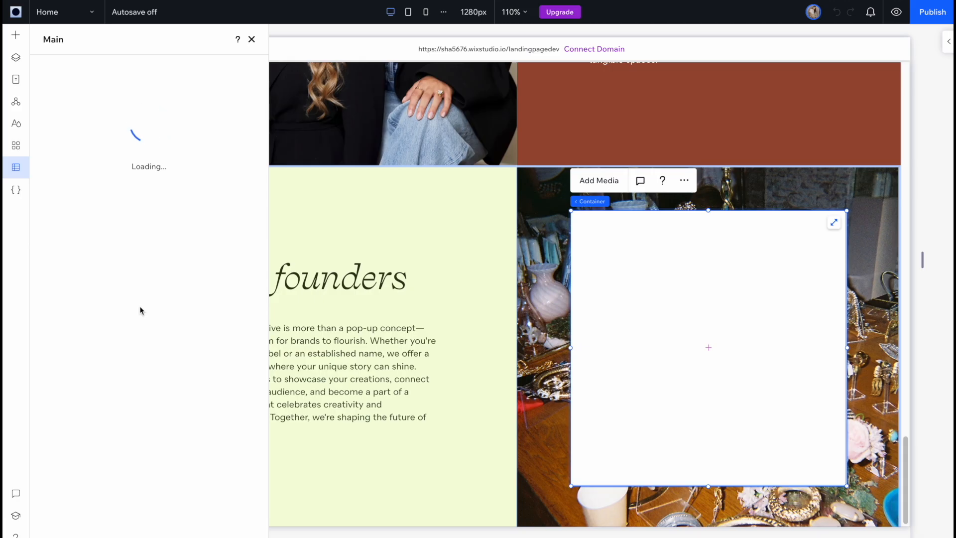
text(Work With Us Form)
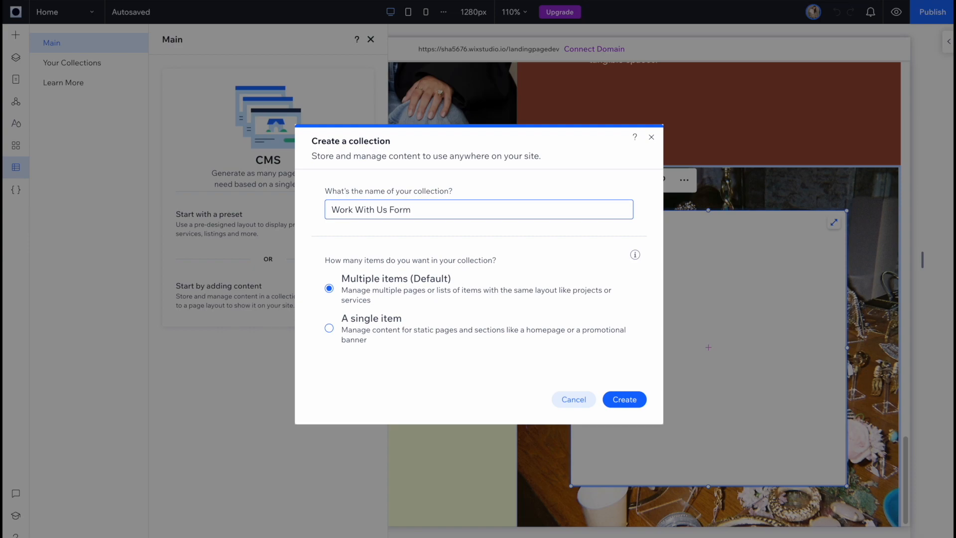
click(625, 399)
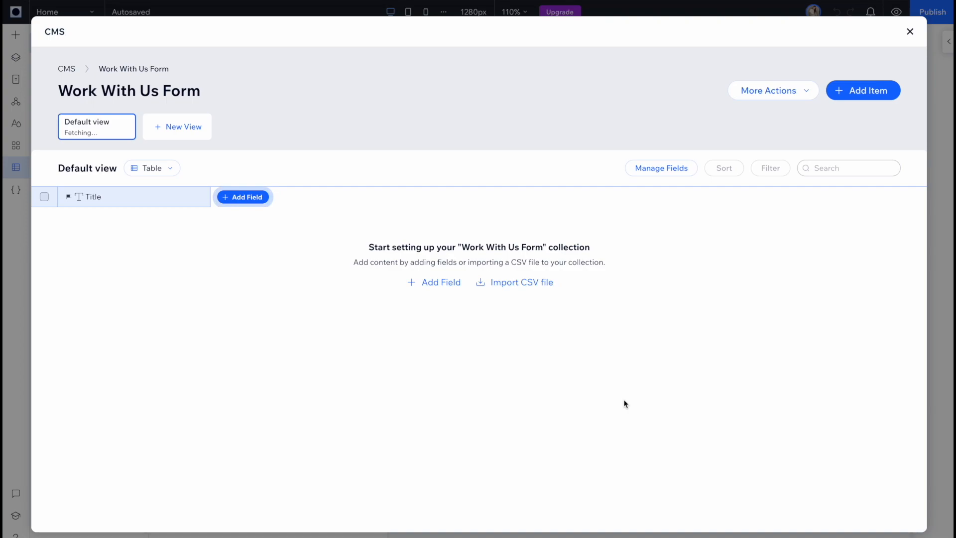
Rename the collection's Title field to "Name" and save the change
click(108, 199)
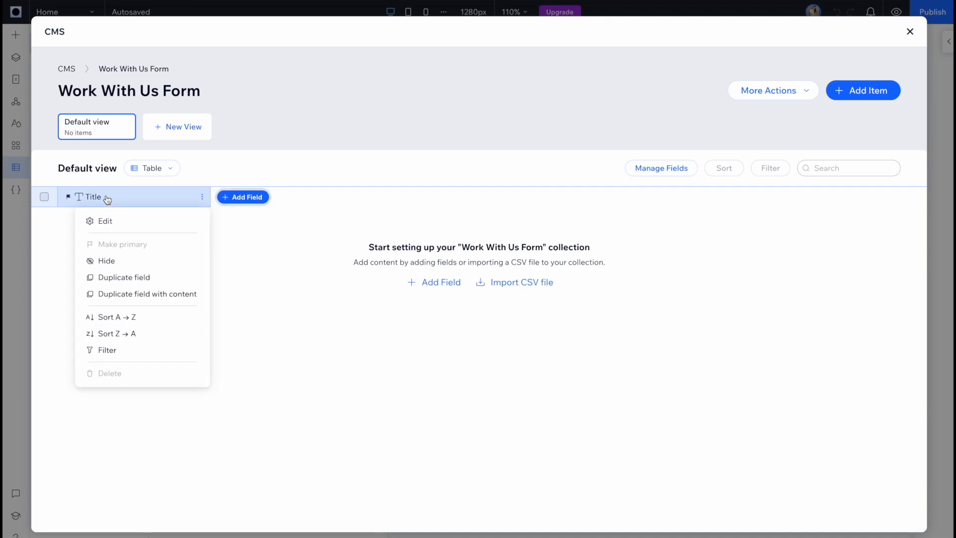
click(112, 222)
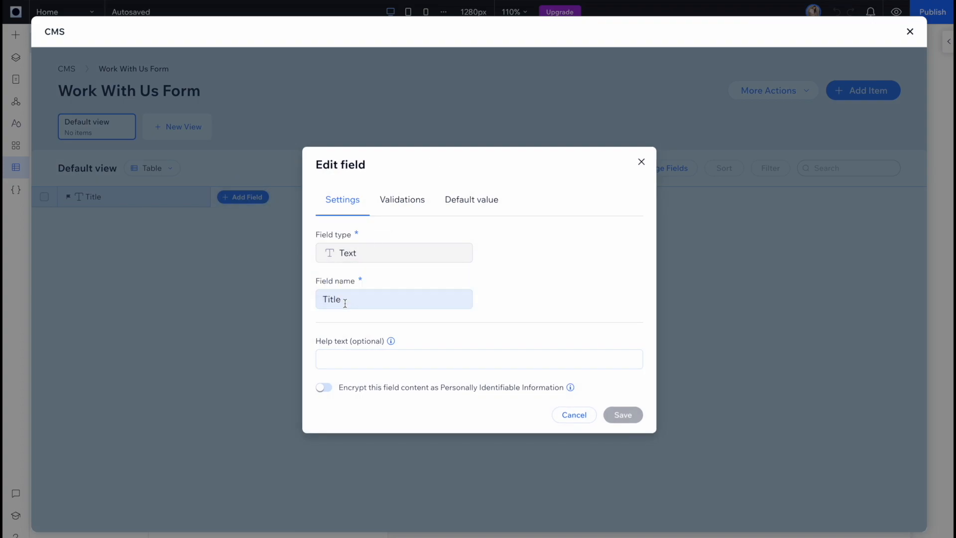
double_click(364, 302)
text(Name)
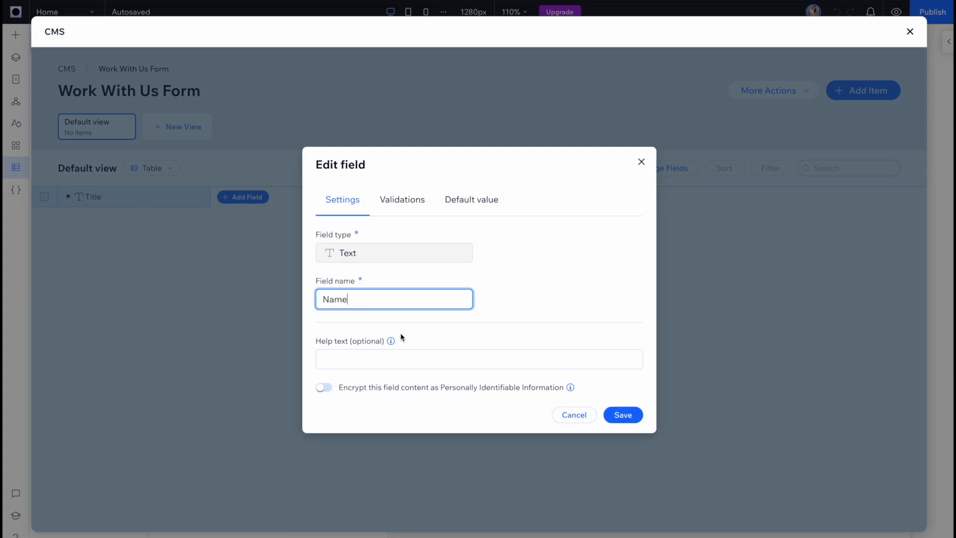
click(619, 414)
Add a Text field named "Email" to the Work With Us Form collection
click(245, 198)
click(336, 169)
click(632, 485)
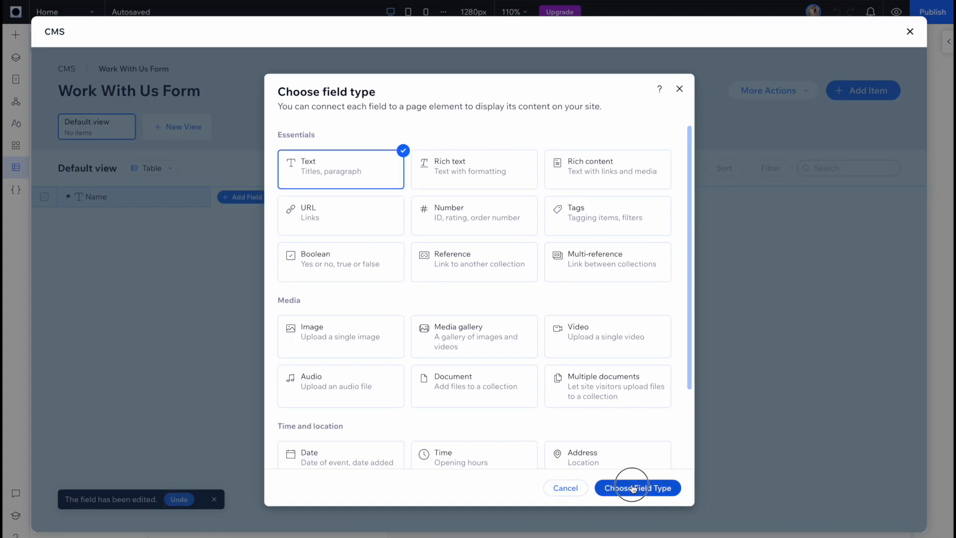
text(Email)
click(623, 415)
Add a Text field named "Name Of Business" to the collection
click(358, 196)
click(638, 487)
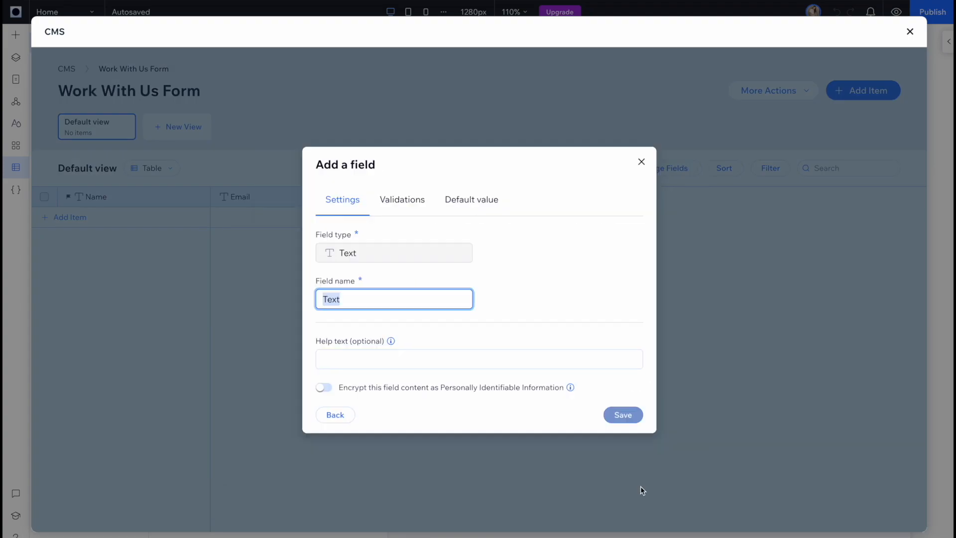
text(Name Of Business)
key(Return)
Add a Text field named "Tell us about your business" to the collection
click(471, 203)
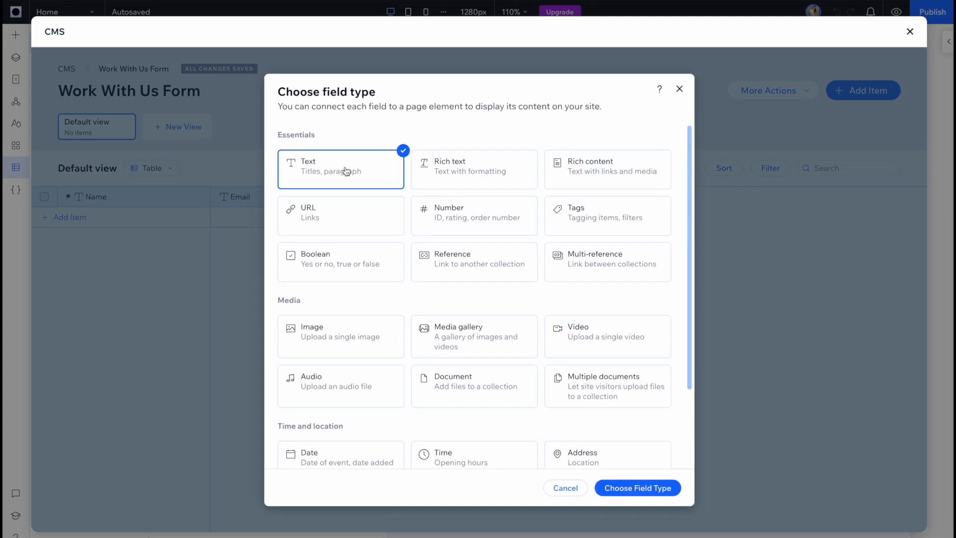
click(639, 487)
text(Tell us about your busin)
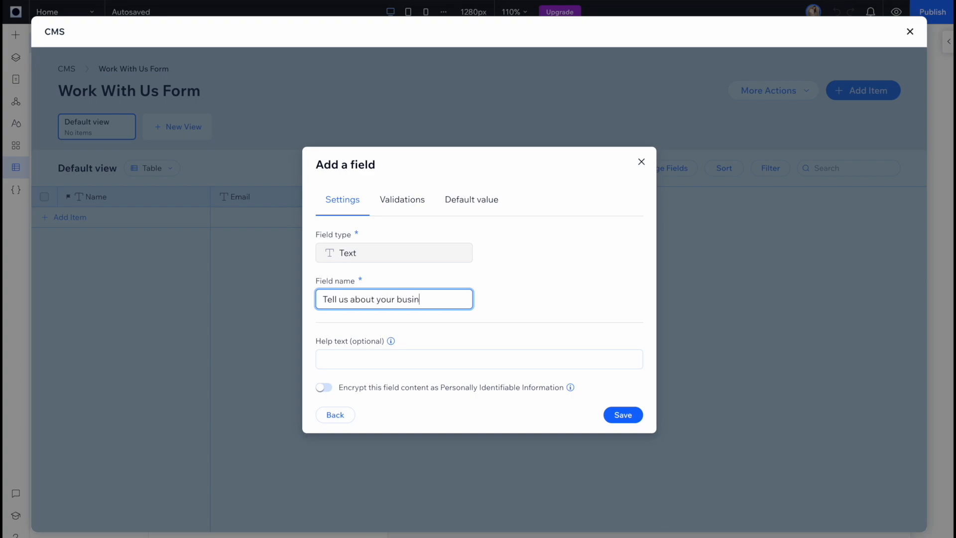
text(ess)
click(623, 415)
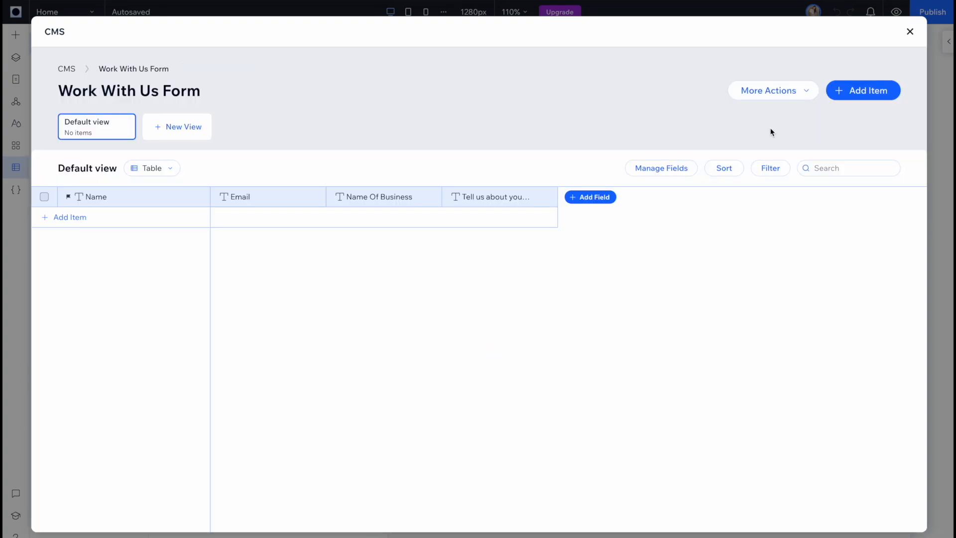
Set the content type in the collection's permissions and privacy settings to Form submissions and save
click(789, 90)
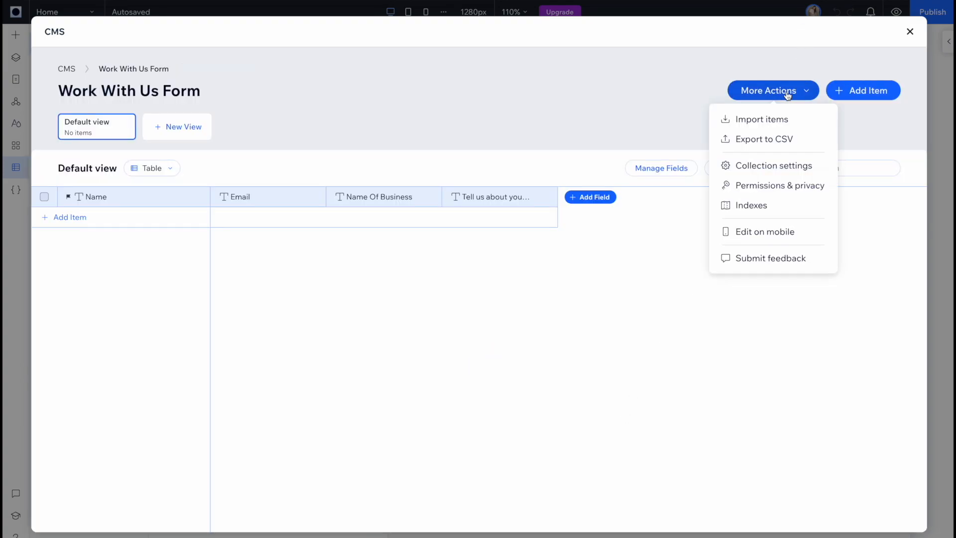
click(775, 166)
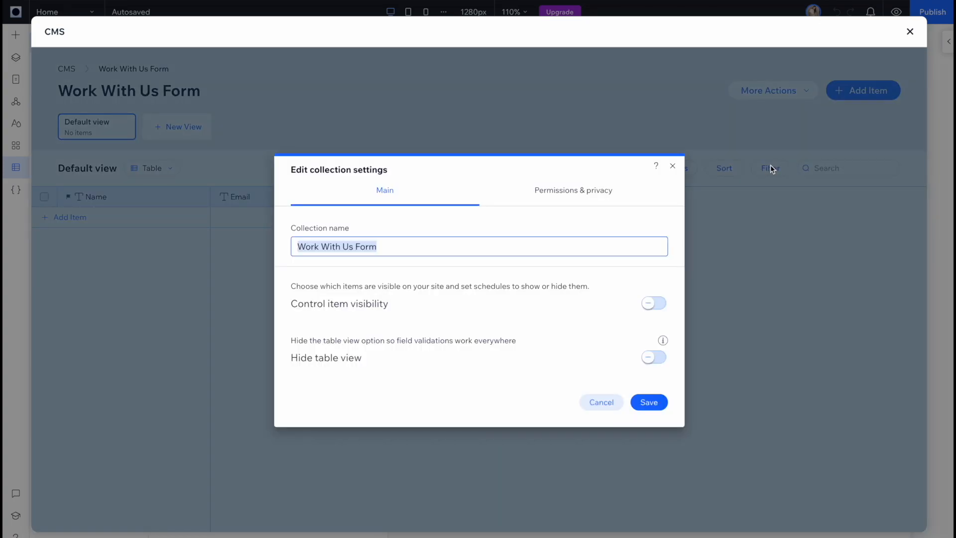
click(571, 196)
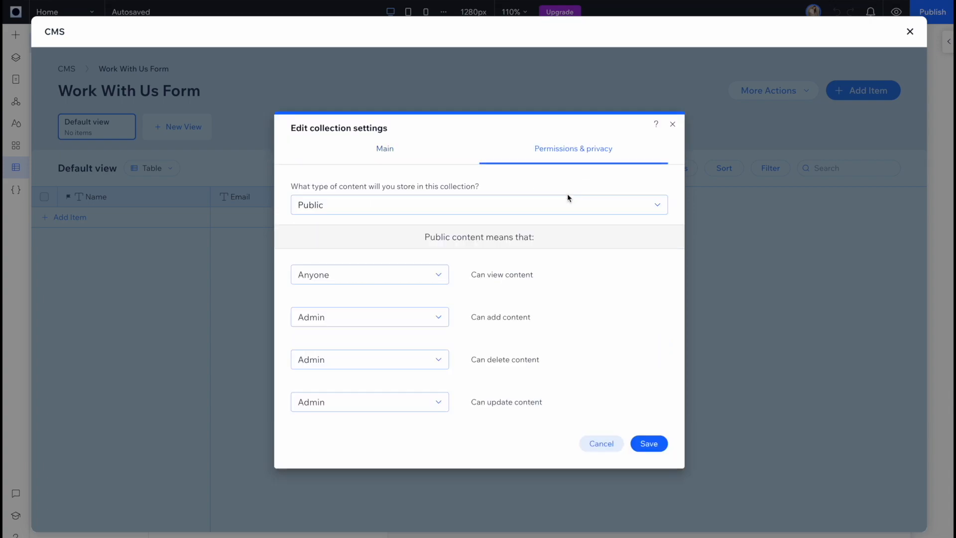
click(560, 198)
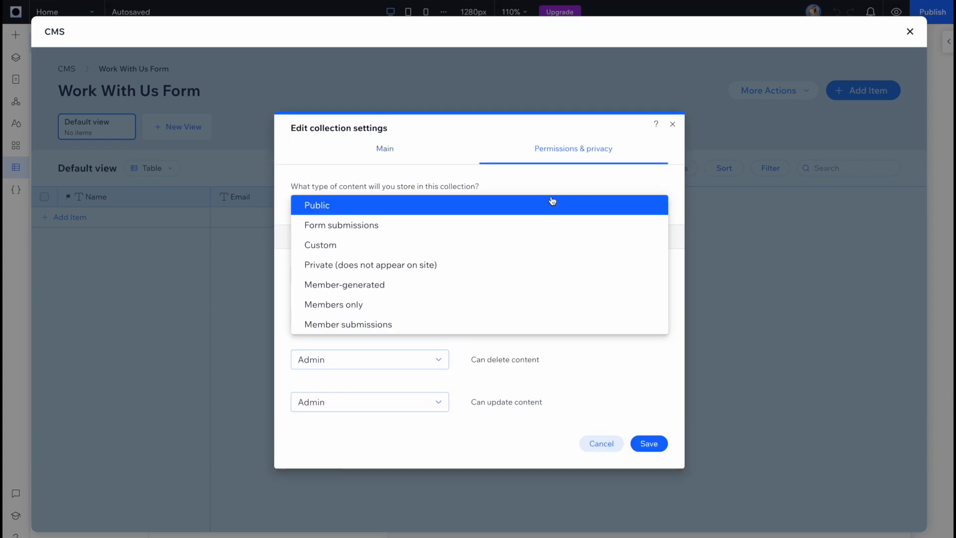
click(543, 224)
click(656, 438)
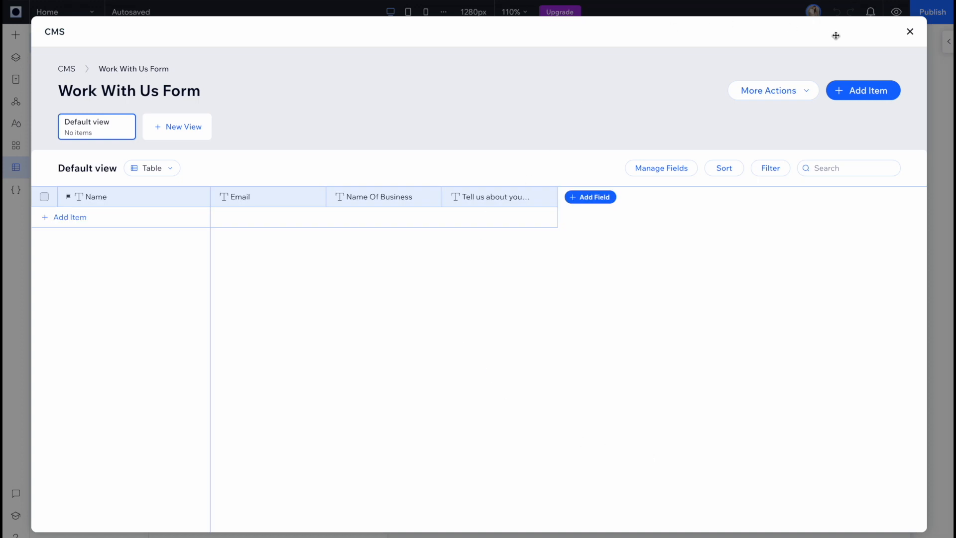
Close the Work With Us Form collection and create another CMS collection named "Gust List"
click(910, 33)
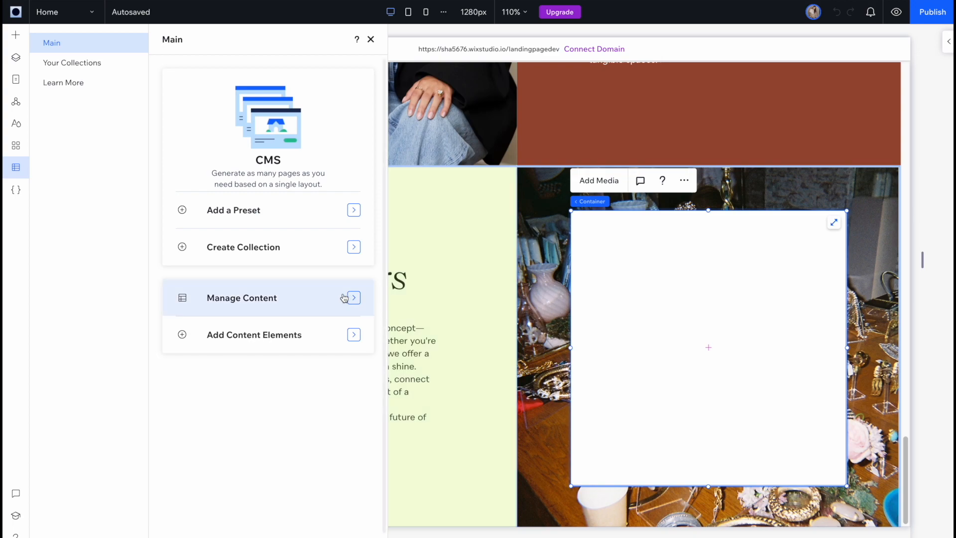
click(92, 61)
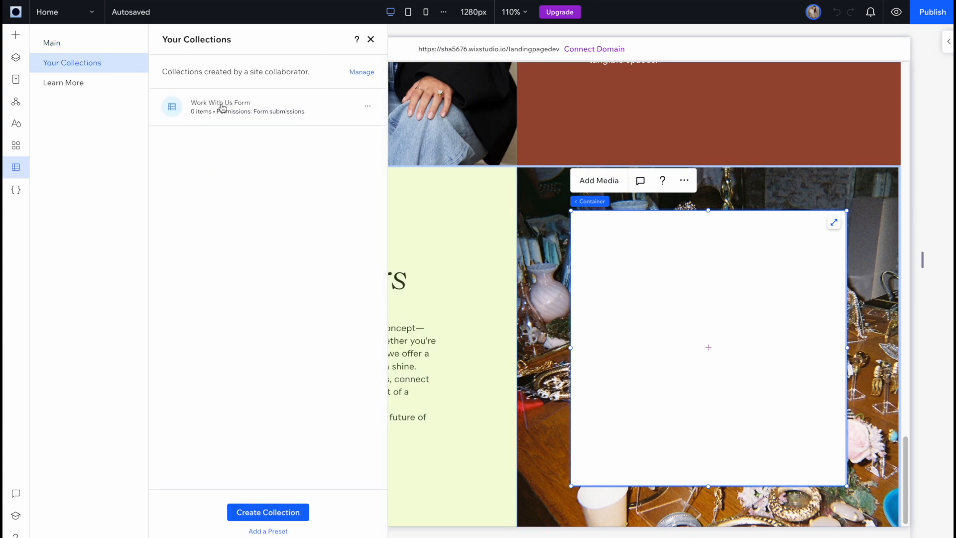
click(100, 44)
click(353, 257)
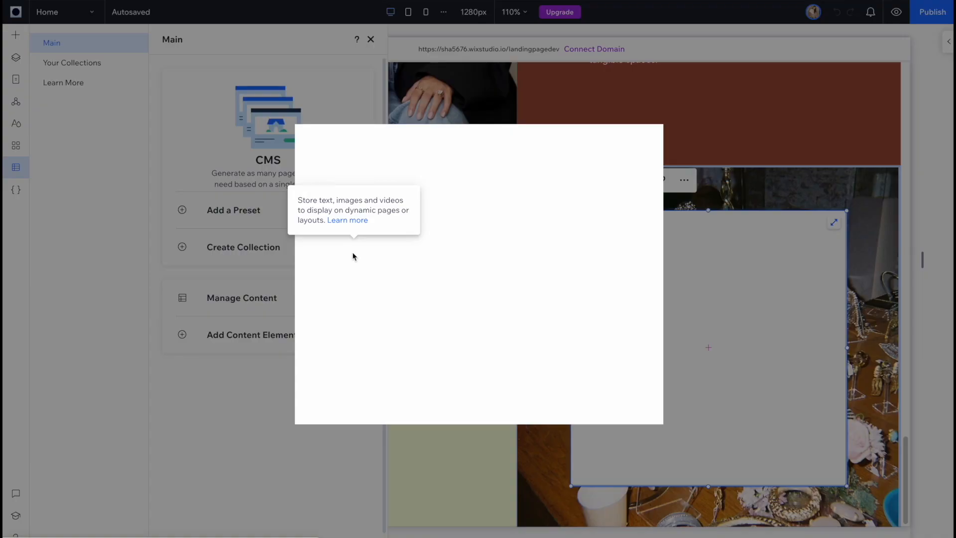
click(395, 211)
text(Guest List)
click(624, 399)
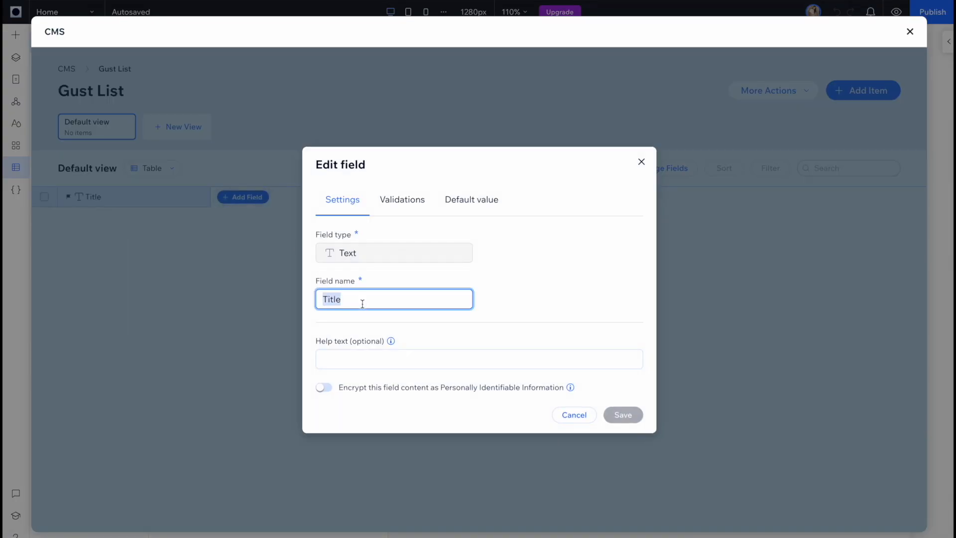
click(785, 171)
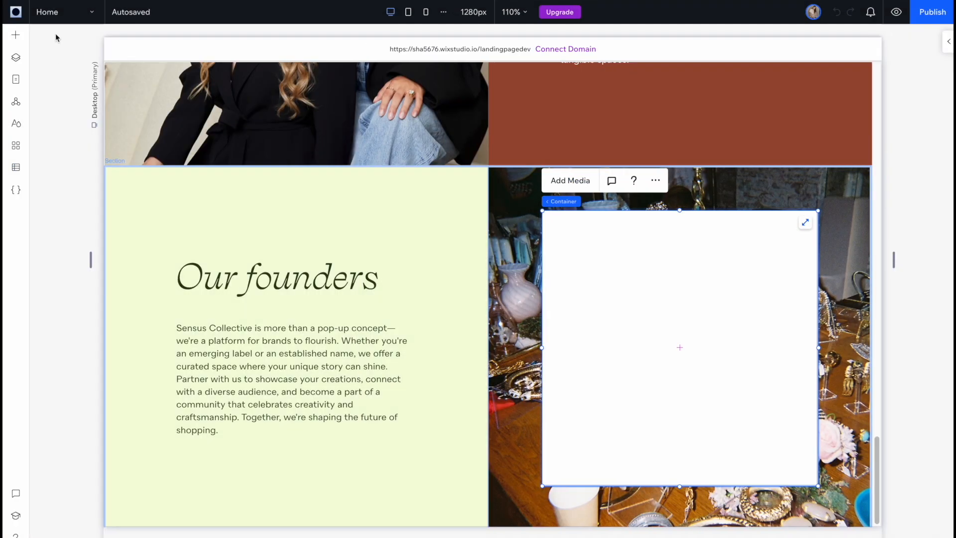
Add the Email text input element near the top of the white container beside the Our founders text
click(16, 35)
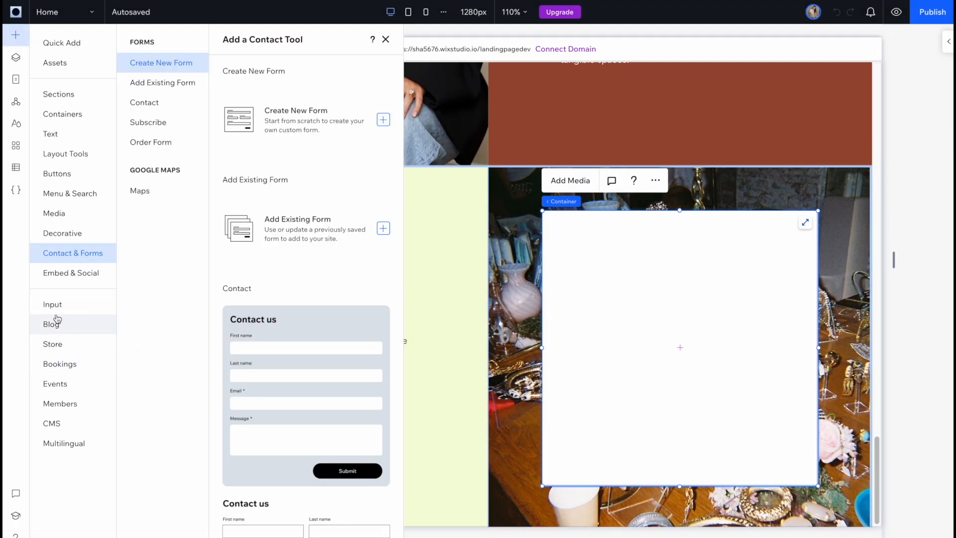
click(79, 308)
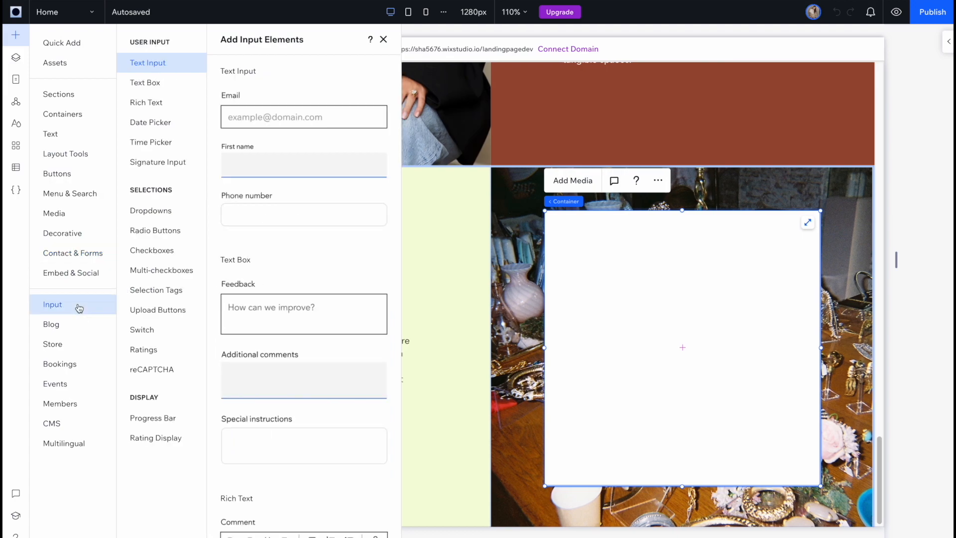
drag(279, 122, 658, 273)
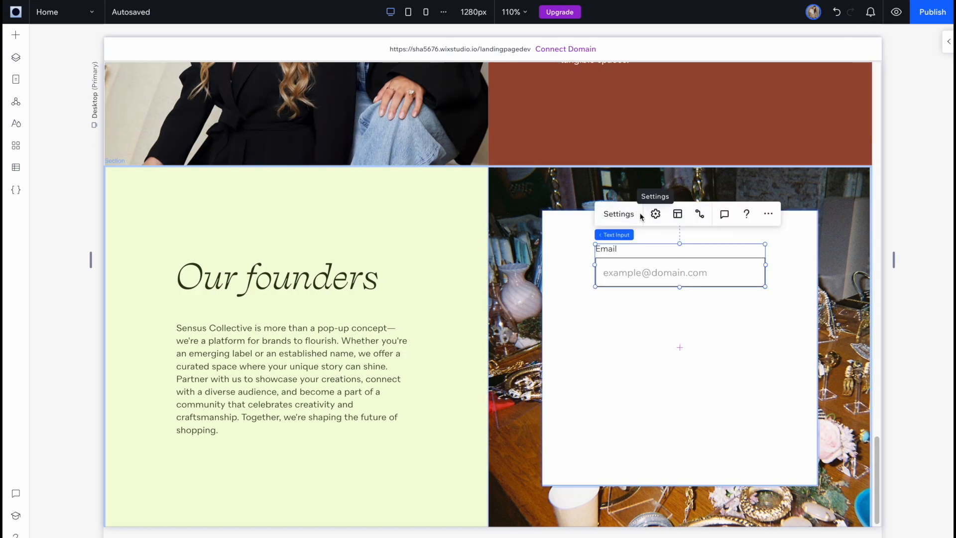
Clear the text input's field title and set its placeholder text to "FULL NAME"
click(629, 215)
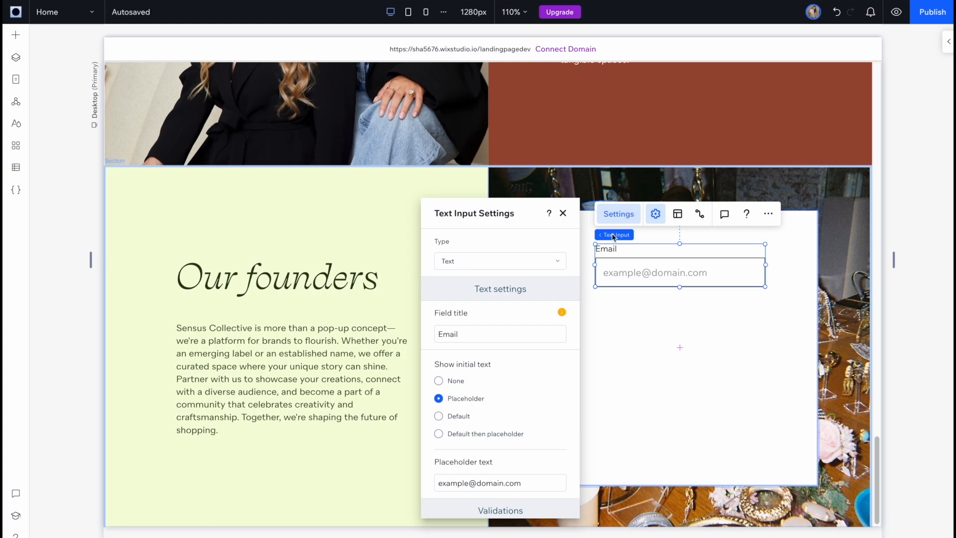
click(462, 329)
key(BackSpace)
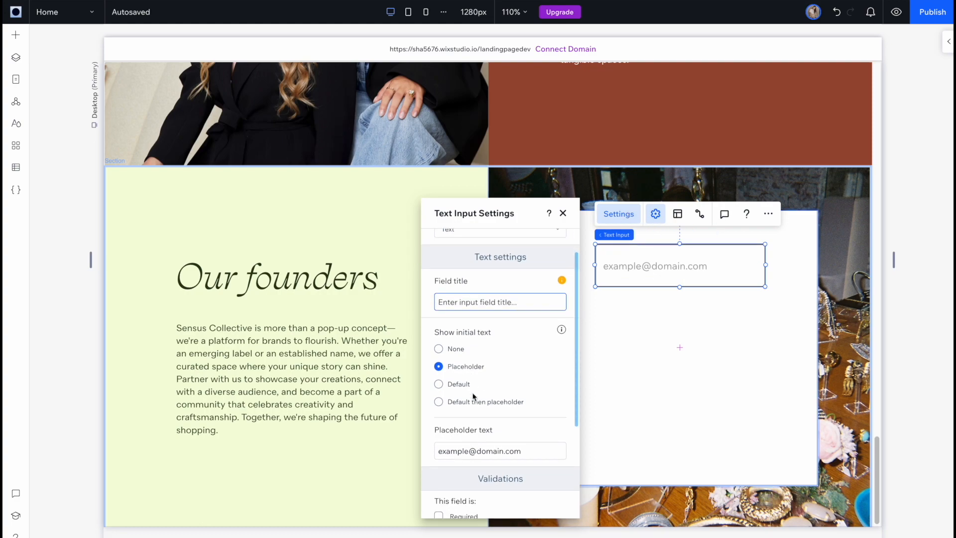
scroll(466, 389, down, 1)
click(476, 451)
text(E)
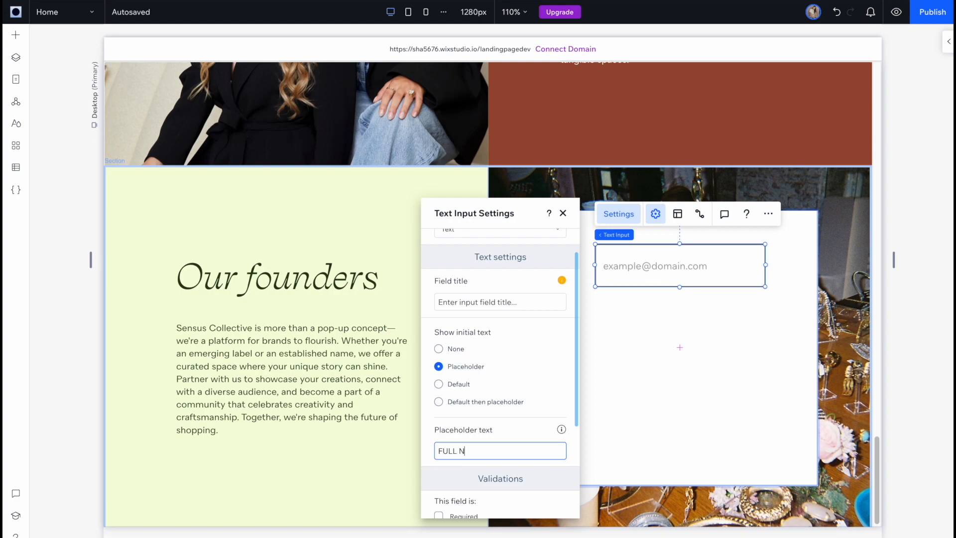
Make the FULL NAME text input a required field and close its settings
scroll(481, 444, down, 2)
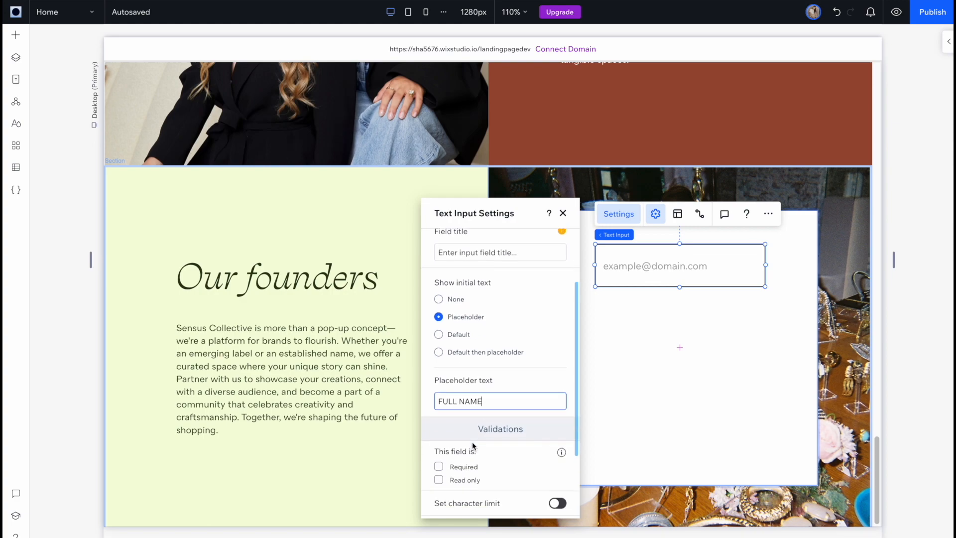
click(439, 423)
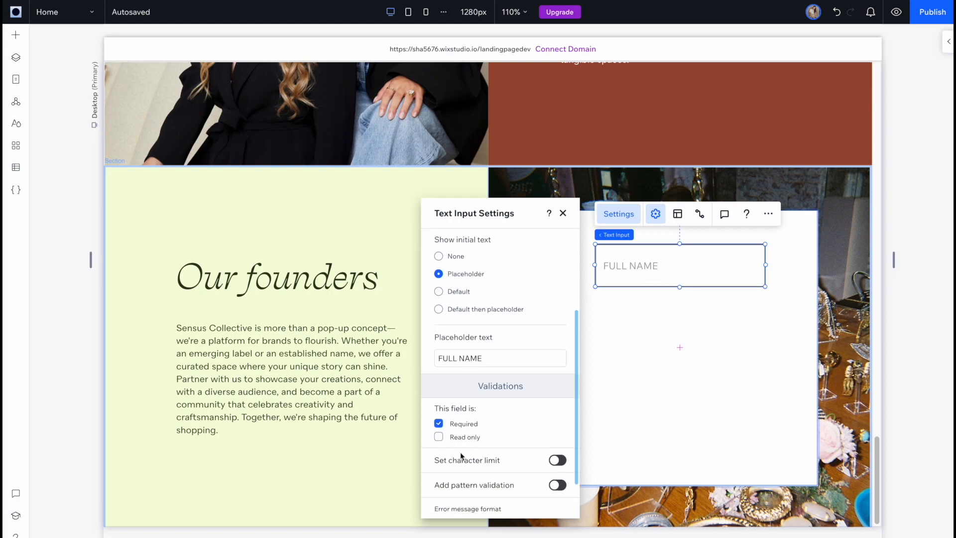
scroll(461, 455, down, 1)
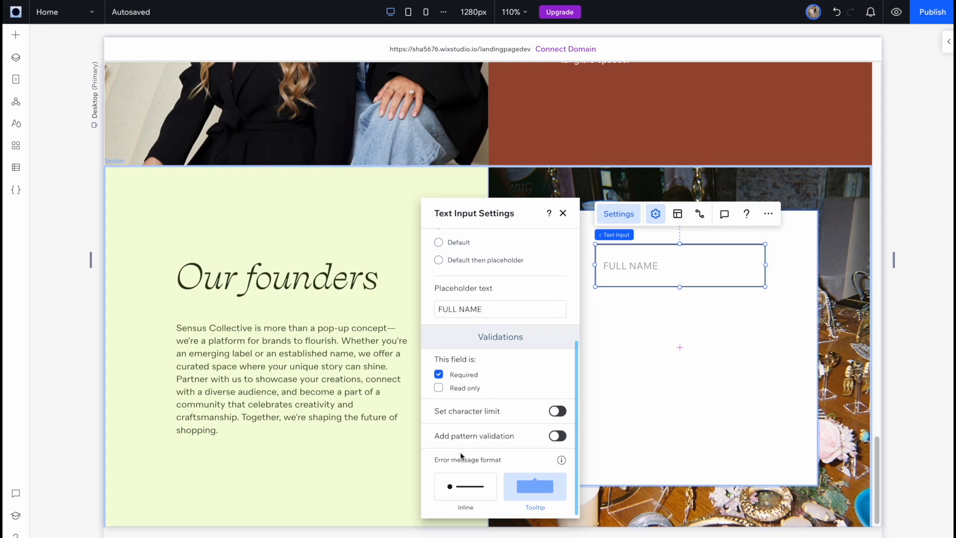
click(563, 213)
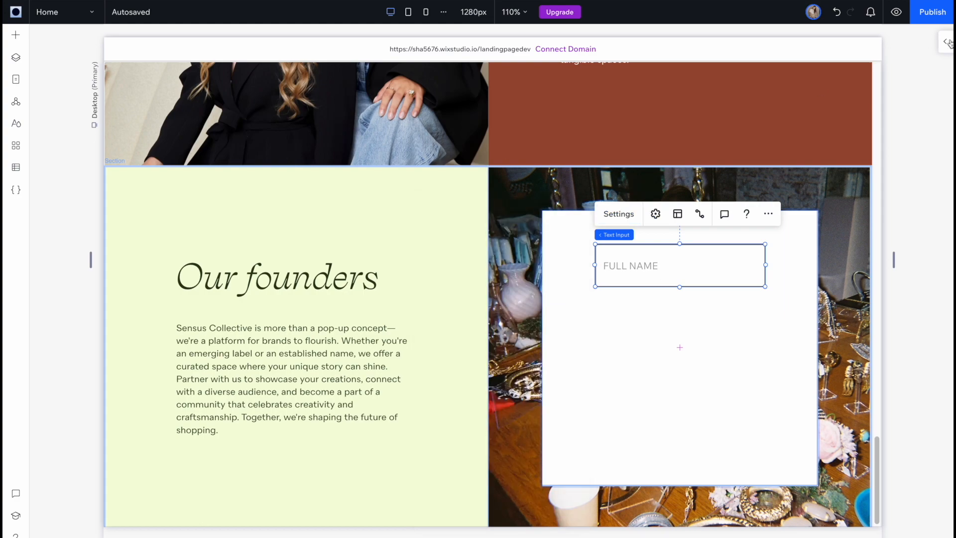
Give the FULL NAME input a bottom-only border and reduce its height to about 44 px
click(949, 42)
click(931, 350)
click(918, 445)
drag(679, 244, 680, 258)
click(870, 351)
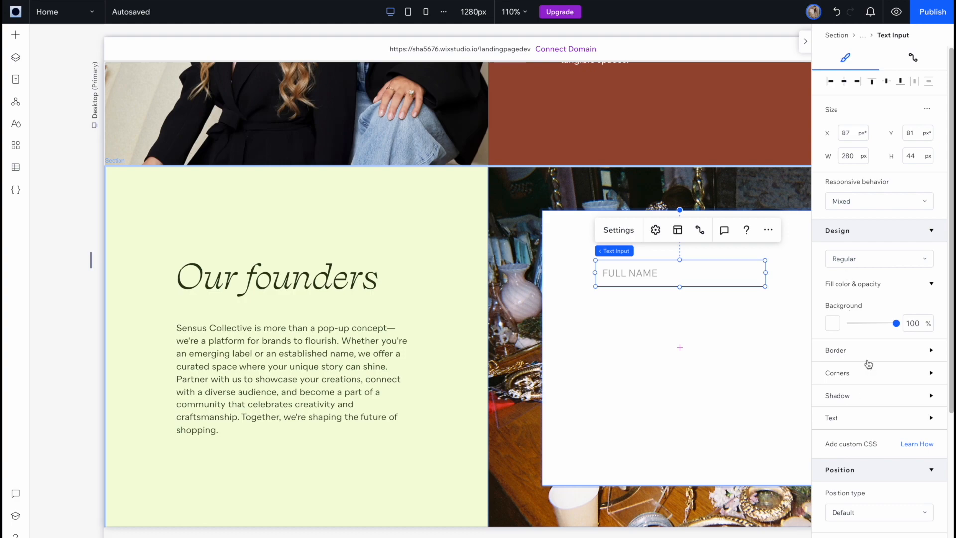
Style the FULL NAME input's text with a black placeholder colour, the Paragraph 1 theme and font size 12
click(869, 417)
scroll(869, 417, down, 3)
click(843, 408)
click(871, 393)
click(866, 330)
click(862, 395)
click(862, 429)
click(912, 483)
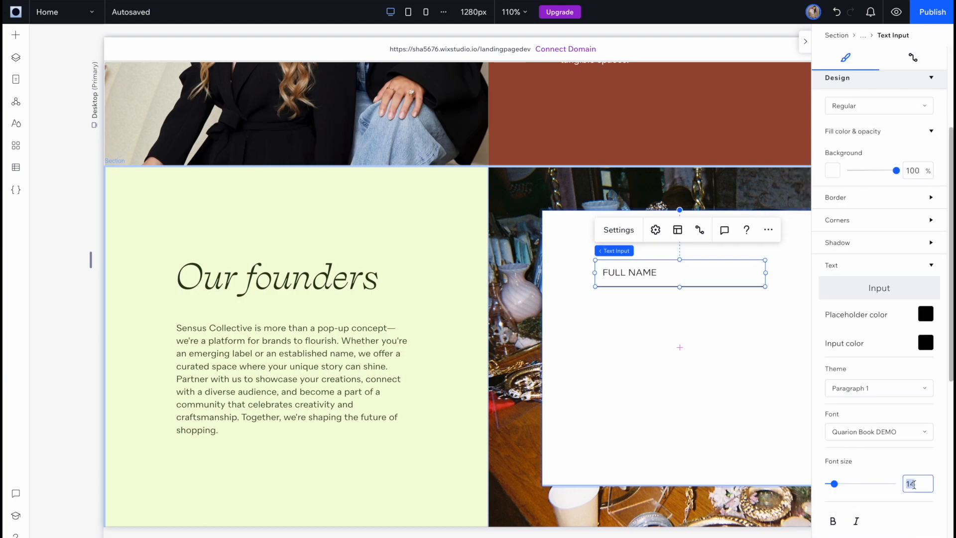
text(12)
scroll(916, 439, down, 3)
click(922, 355)
Reposition the FULL NAME input in the container and widen it to about 360 px
drag(683, 273, 687, 268)
click(690, 319)
click(805, 42)
drag(768, 267, 797, 268)
drag(763, 268, 799, 267)
drag(686, 270, 680, 516)
Duplicate the FULL NAME input and set the copy's placeholder text to "EMAIL"
key(ctrl+d)
click(594, 262)
scroll(467, 375, down, 1)
click(468, 448)
text(EMAIL)
Duplicate the EMAIL input and set the copy's placeholder text to "NAME OF BUSINESS"
key(ctrl+d)
click(594, 300)
double_click(448, 480)
text(NAME OF BUSINESS)
click(622, 398)
click(641, 350)
Duplicate the NAME OF BUSINESS input and set the copy's placeholder text to "TELL US ABOUT YOUR BUSINESS"
key(ctrl+d)
click(594, 342)
double_click(448, 482)
text(TELL US A)
Position the TELL US ABOUT YOUR BUSINESS input below the other inputs and resize it to about 36 px high
drag(695, 394, 689, 331)
drag(680, 491, 680, 406)
drag(689, 364, 689, 416)
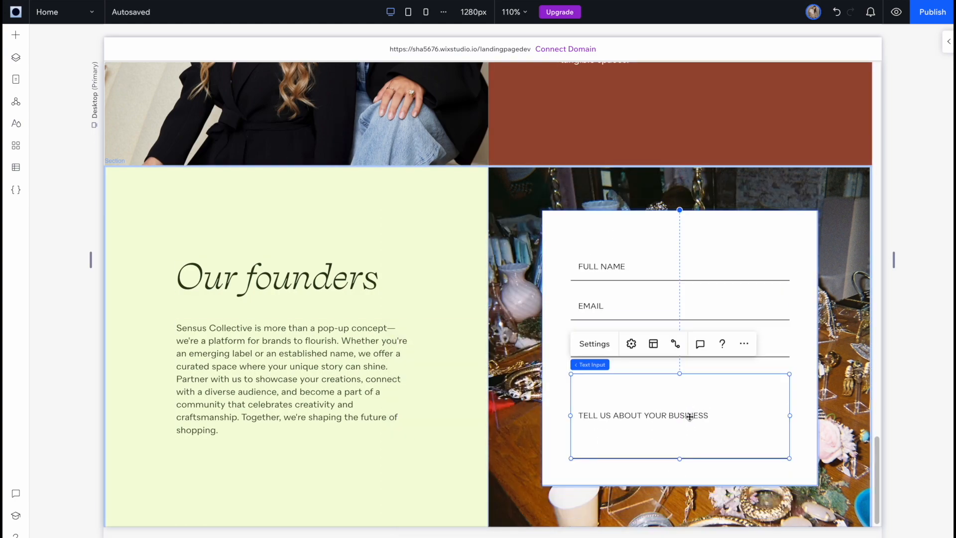
click(948, 41)
mouse_move(680, 373)
mouse_down()
mouse_move(680, 438)
mouse_move(694, 380)
mouse_up()
scroll(872, 387, down, 4)
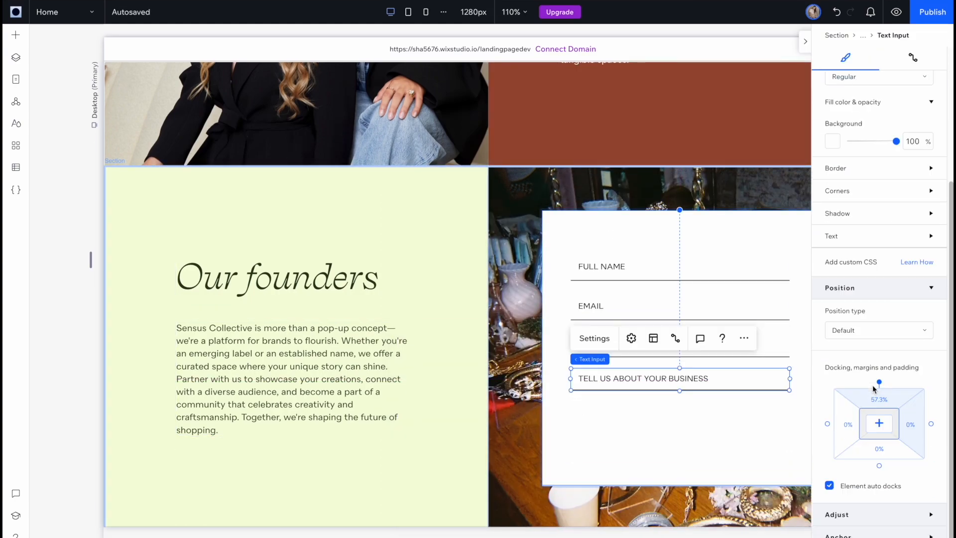
scroll(872, 385, up, 2)
click(859, 264)
click(873, 456)
scroll(871, 462, up, 3)
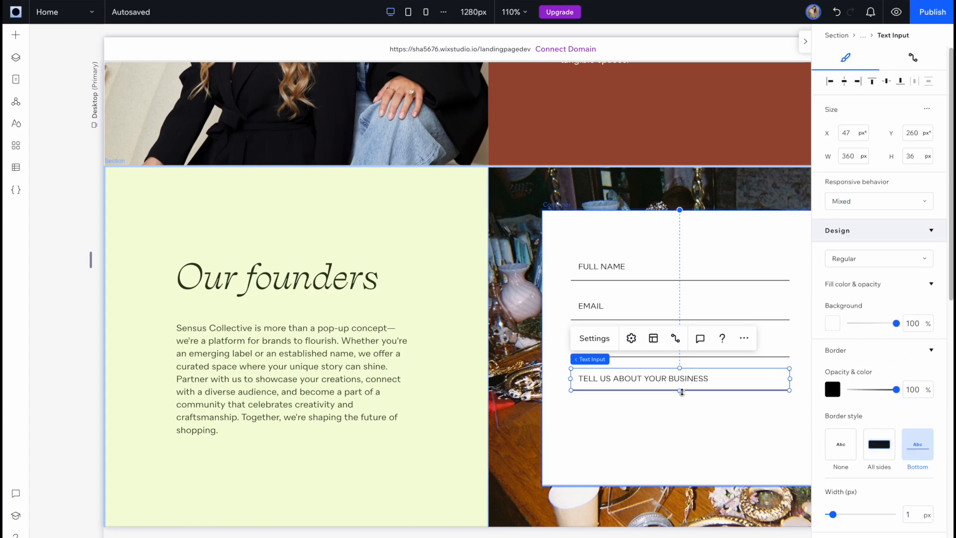
Place a button below the last input, aligned with the inputs' left edge, and change its fill to magenta
drag(593, 442, 591, 436)
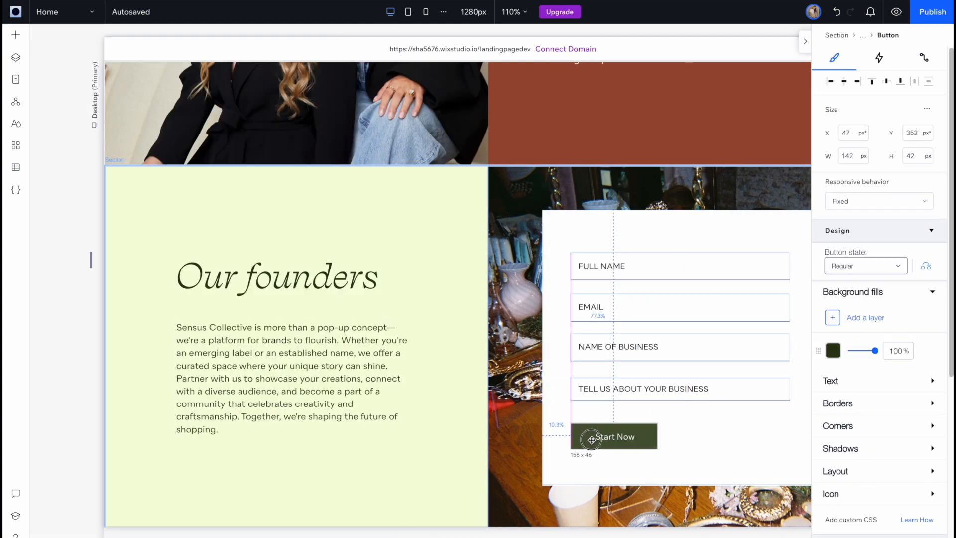
click(833, 350)
click(901, 467)
click(939, 367)
Set the button's text to the Paragraph 1 theme with a 12 px font size
click(866, 380)
scroll(884, 319, down, 4)
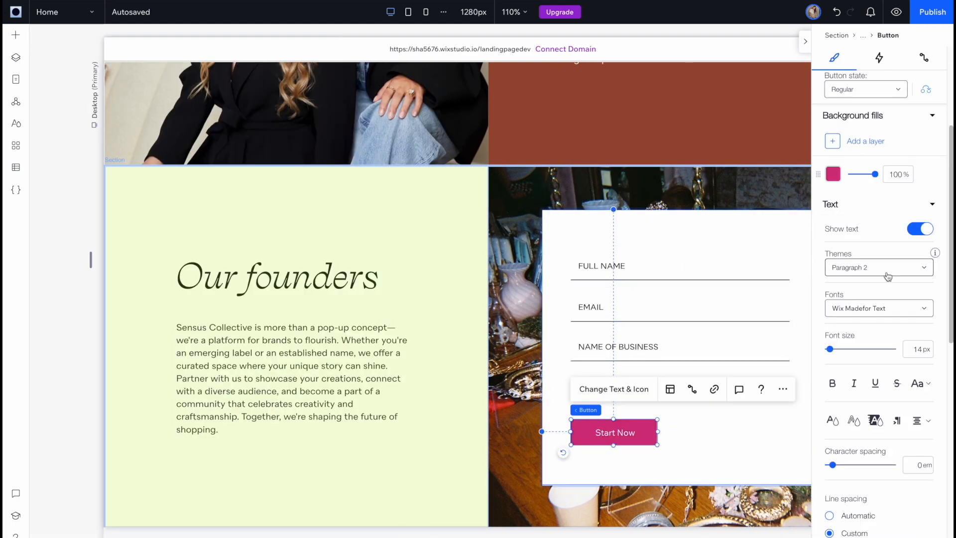
click(887, 269)
click(853, 339)
click(919, 350)
text(12)
key(Return)
Change the button's text to "SUBMIT" and set its character spacing to 0.1 em
click(612, 395)
drag(613, 388, 347, 318)
triple_click(326, 416)
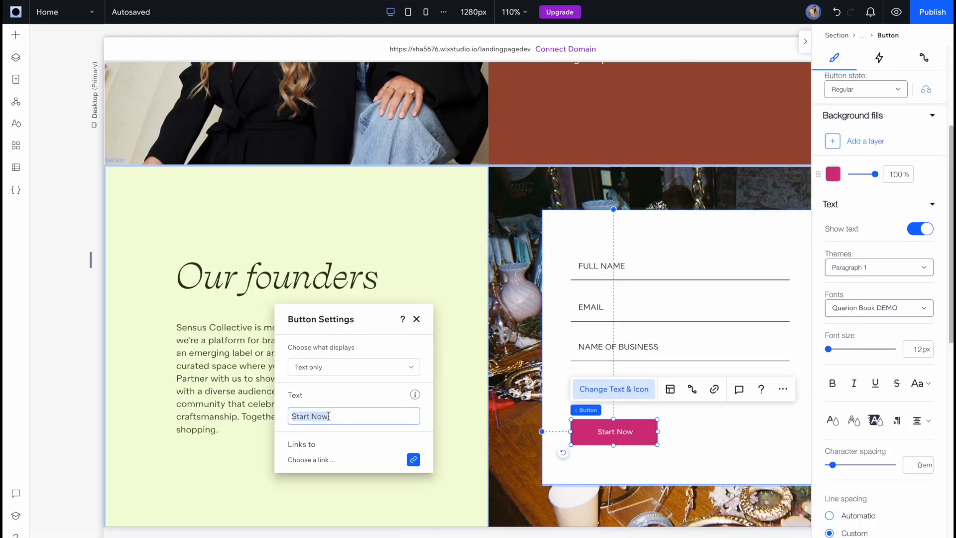
text(SUBMIT)
click(416, 318)
scroll(916, 458, down, 1)
click(919, 442)
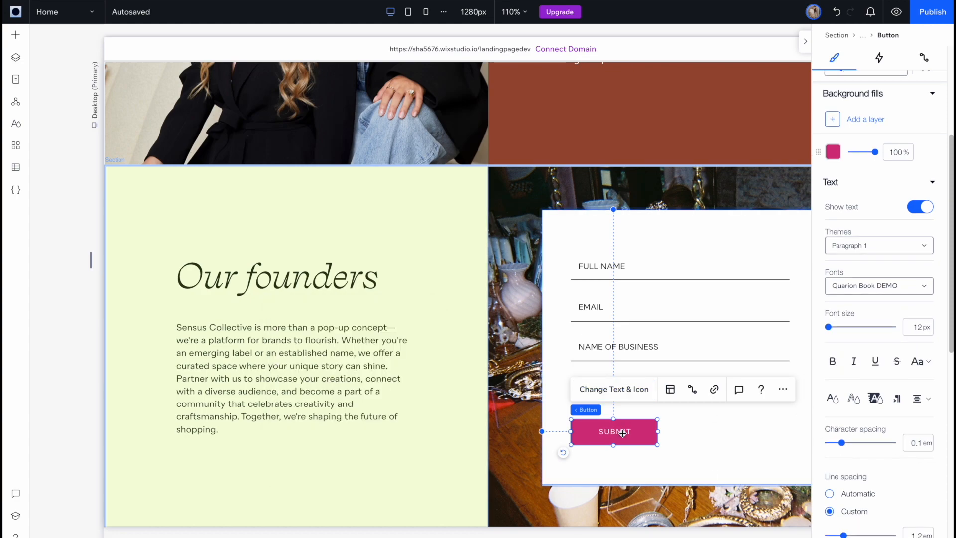
click(711, 450)
scroll(710, 450, right, 1)
click(587, 264)
click(932, 235)
scroll(922, 380, down, 3)
click(477, 339)
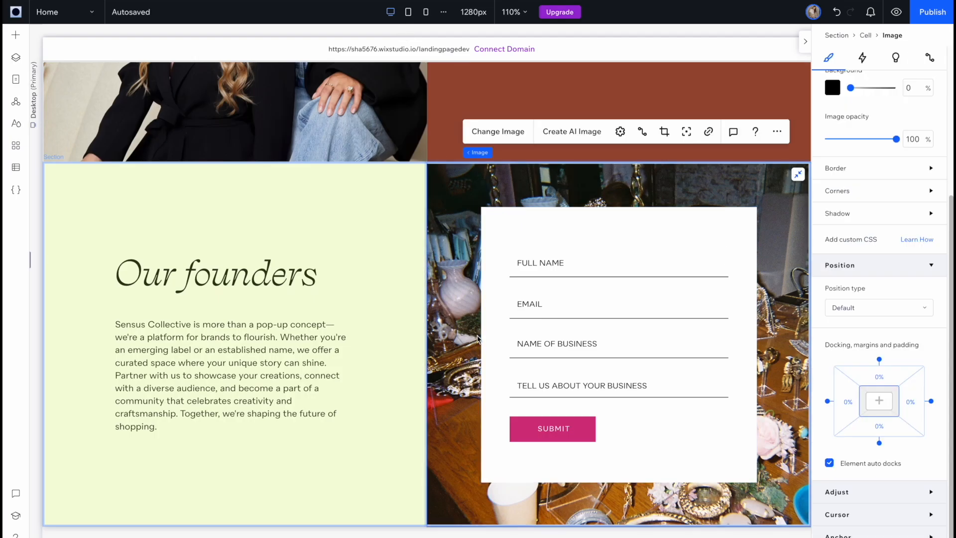
Add a dataset for the Work With Us Form collection to the page and set its dataset mode to Write
click(498, 343)
click(15, 35)
click(65, 423)
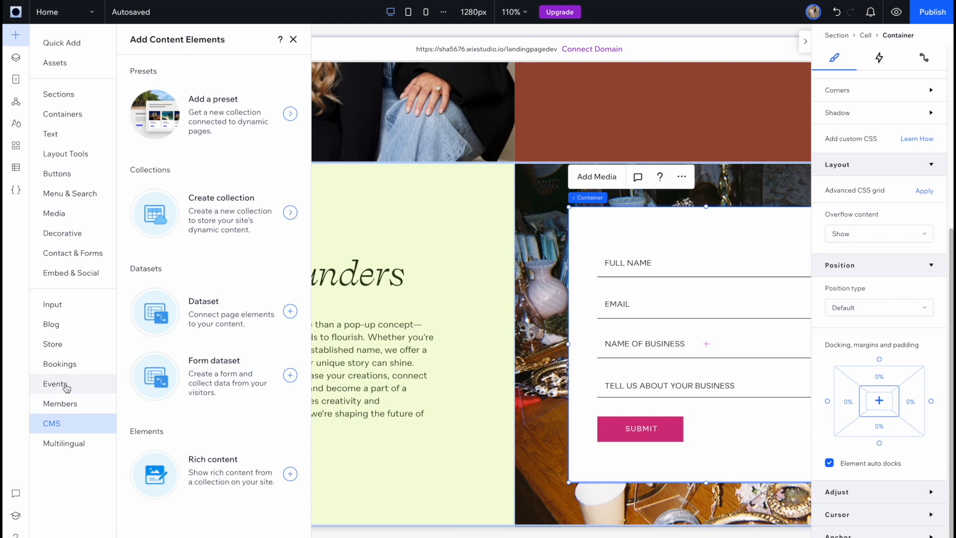
click(291, 312)
click(449, 253)
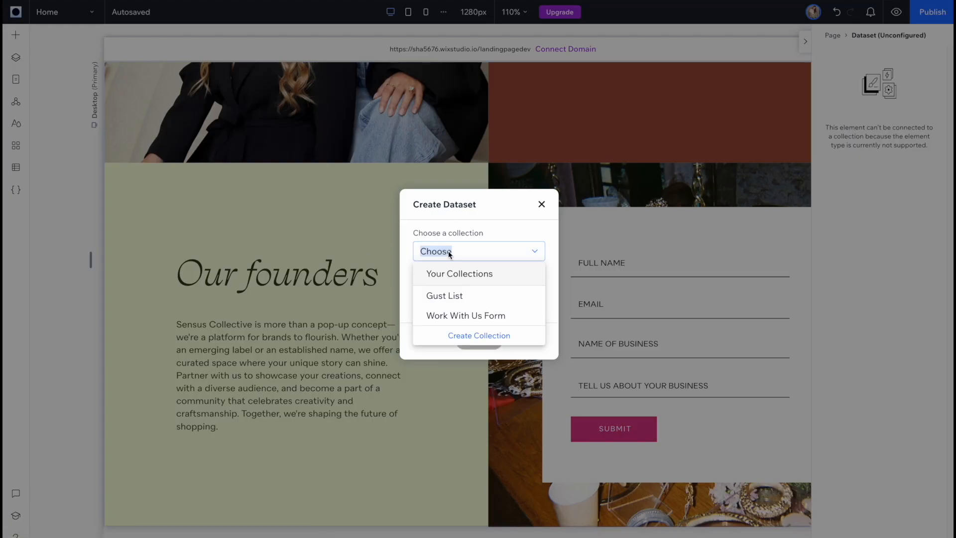
click(455, 315)
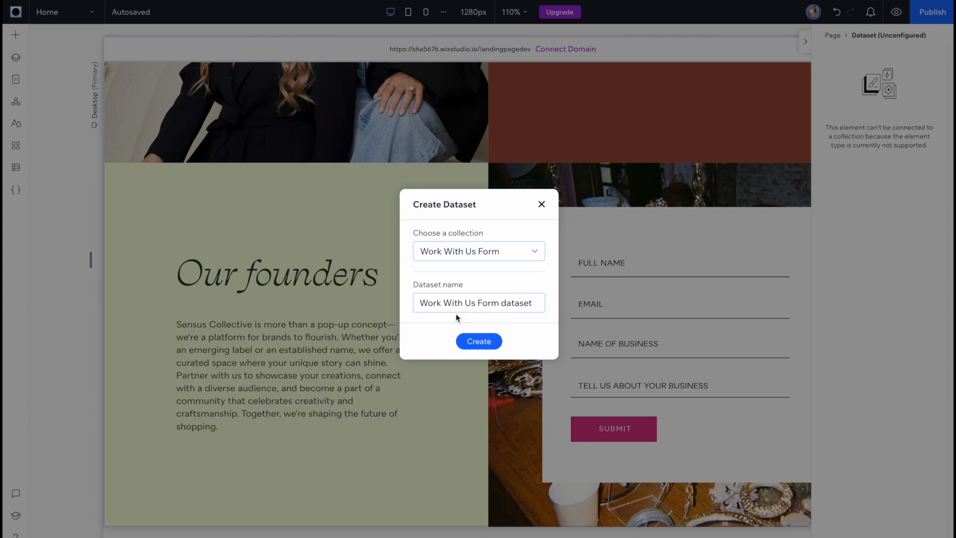
click(479, 341)
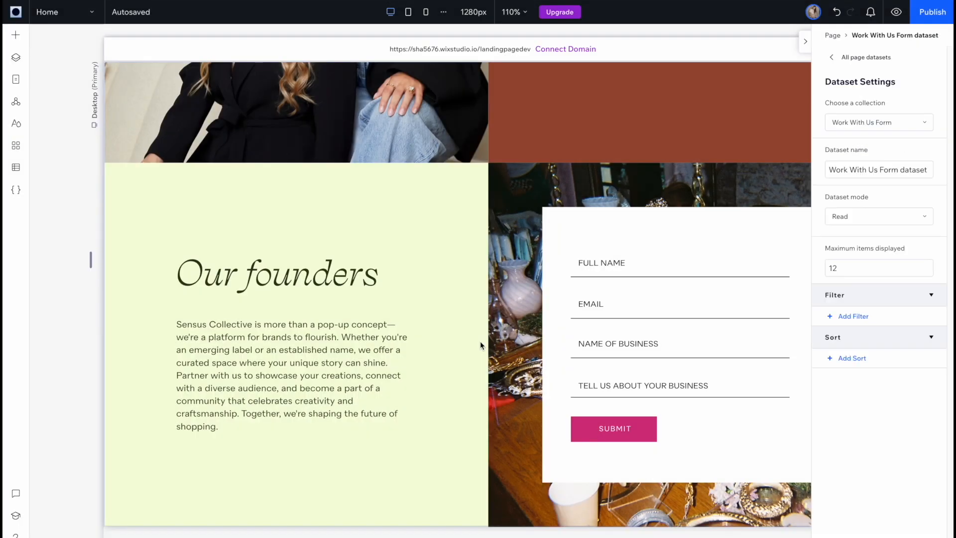
click(865, 218)
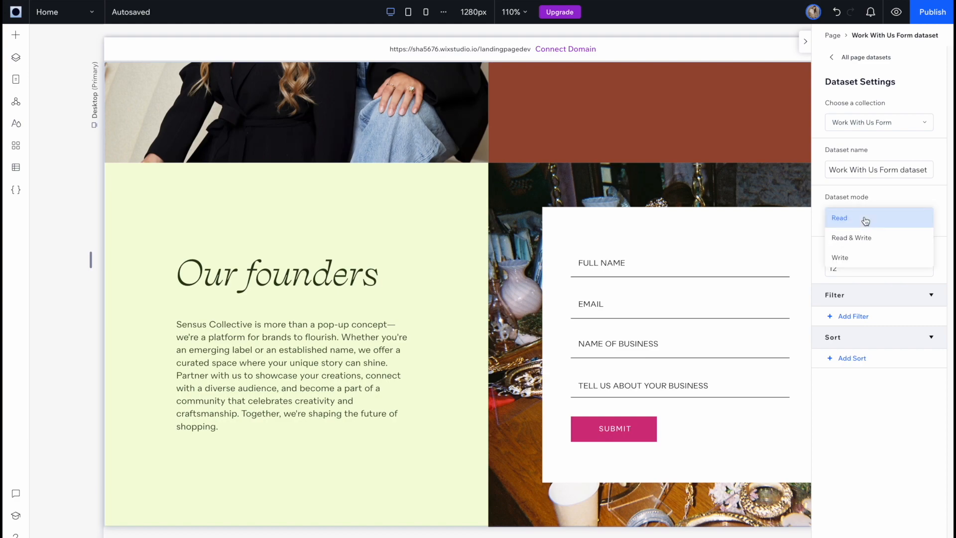
click(862, 257)
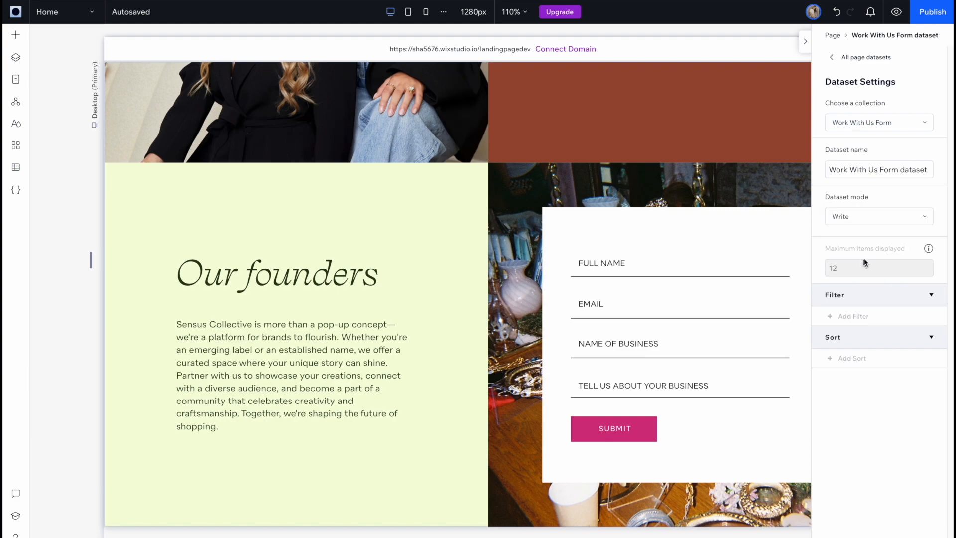
Connect the FULL NAME input's value to the Name (Text) field of the Work With Us Form dataset
click(606, 261)
click(606, 262)
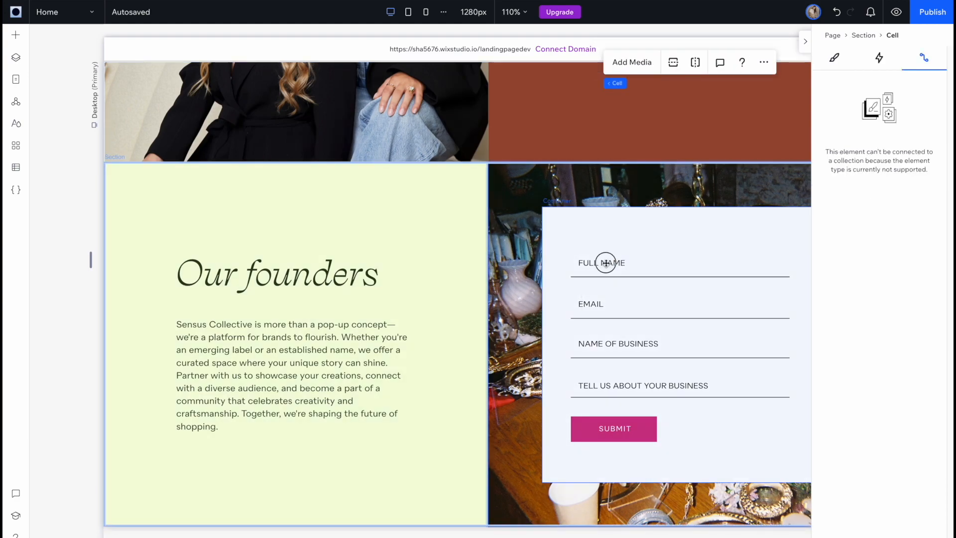
click(606, 263)
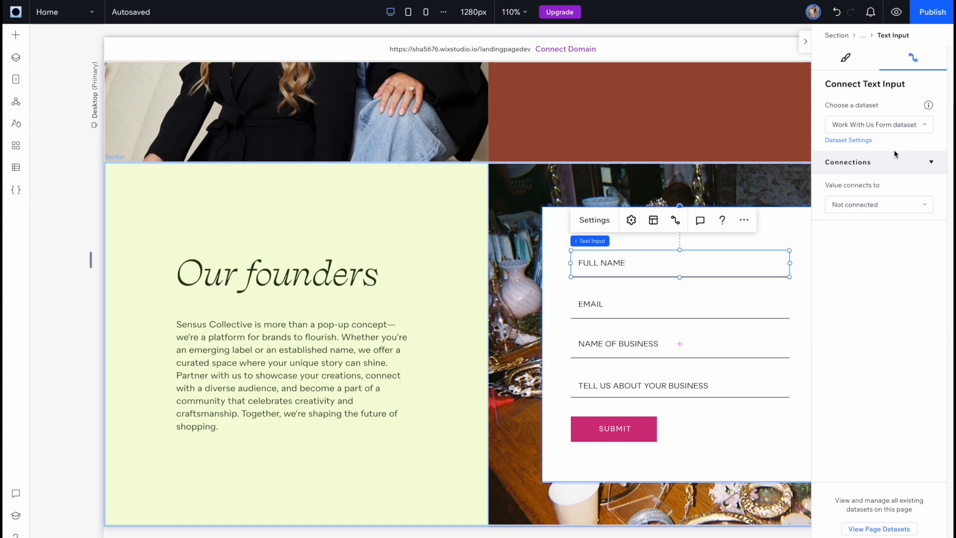
click(874, 205)
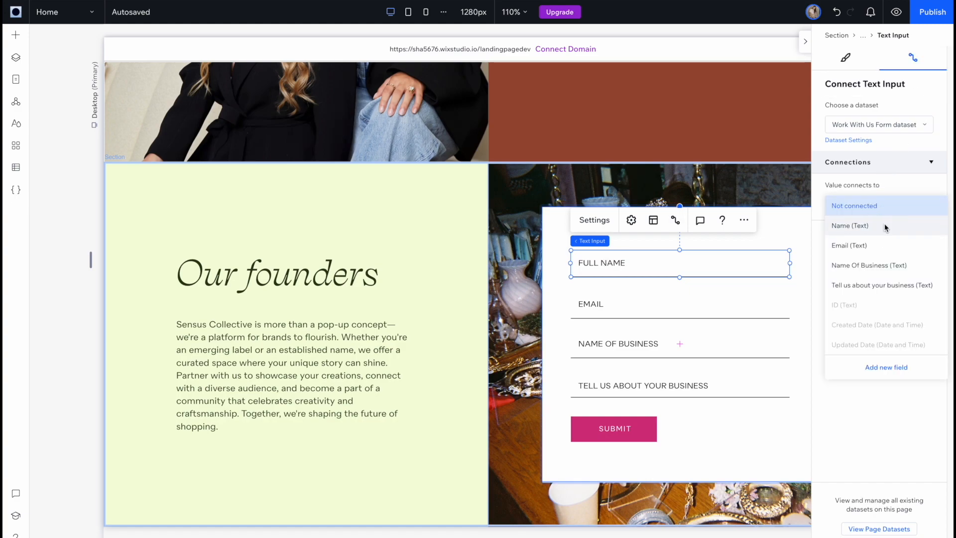
click(884, 226)
Connect the EMAIL, NAME OF BUSINESS and TELL US ABOUT YOUR BUSINESS inputs to the Email, Name Of Business and Tell us about your business fields
click(698, 310)
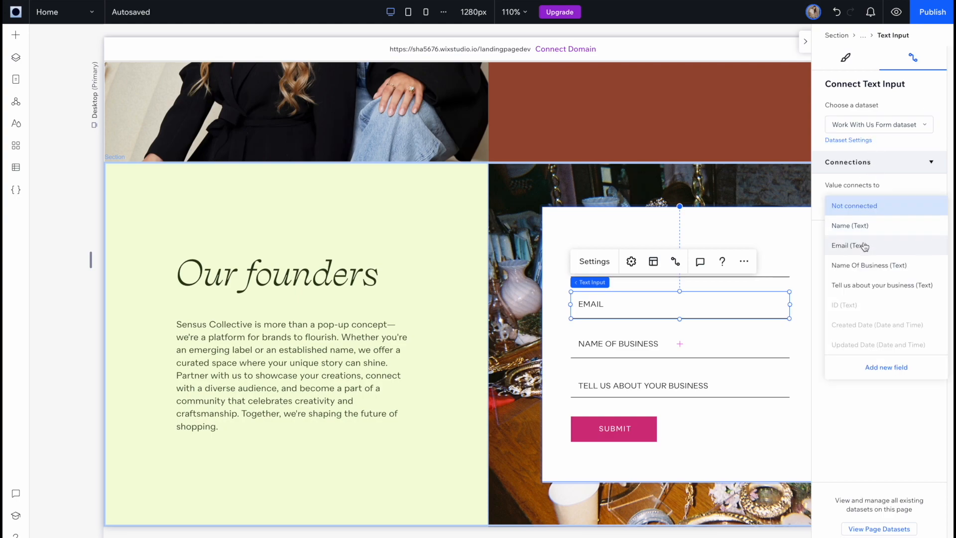
click(865, 245)
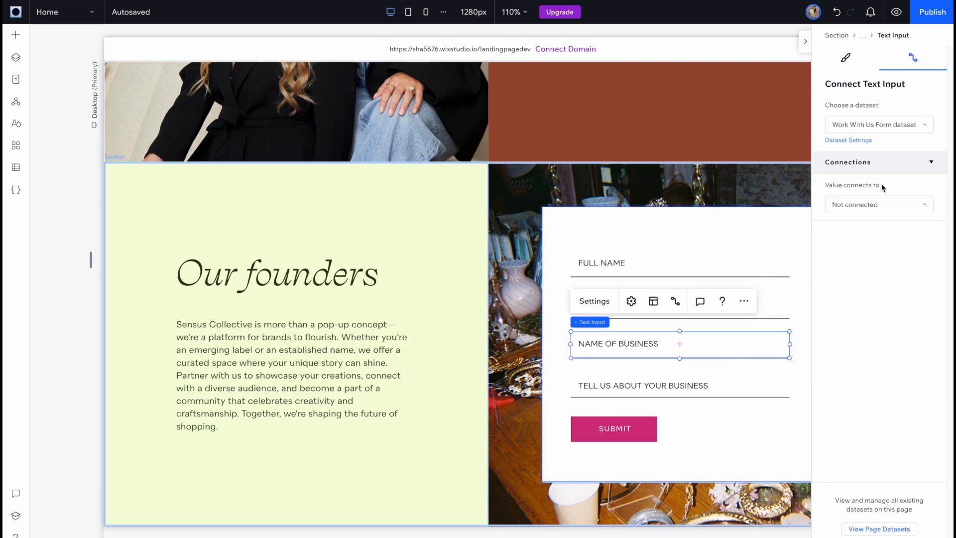
click(872, 264)
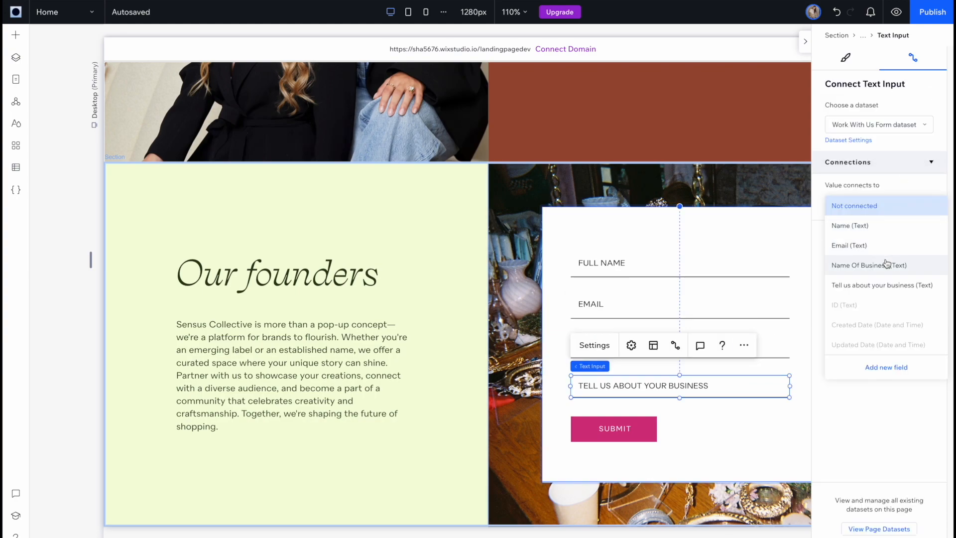
click(883, 286)
Connect the SUBMIT button's click action to the dataset's Submit action and preview the form
click(639, 429)
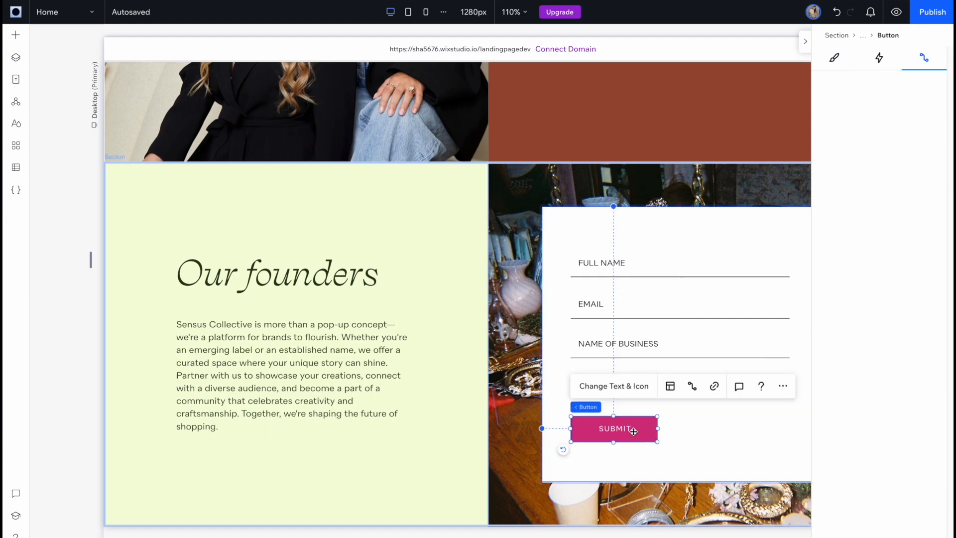
click(852, 207)
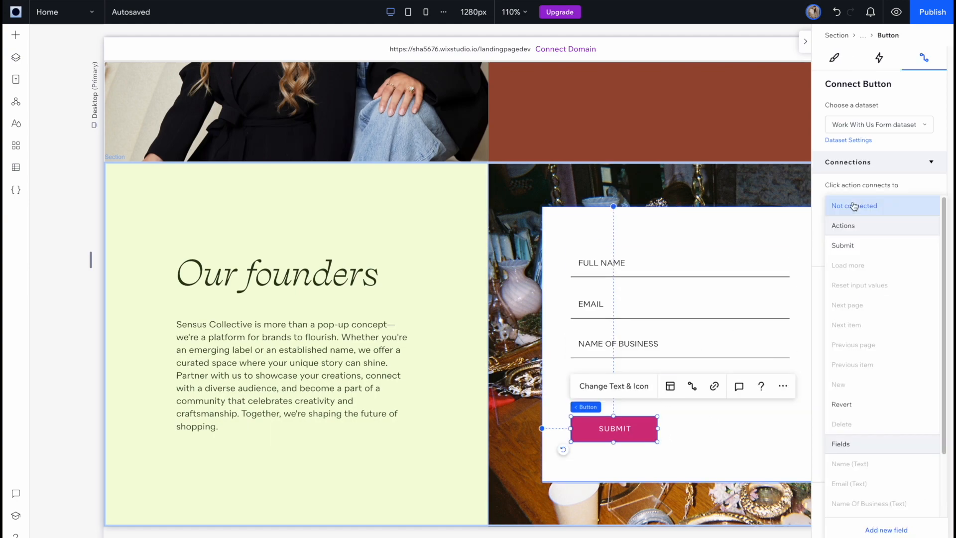
click(844, 244)
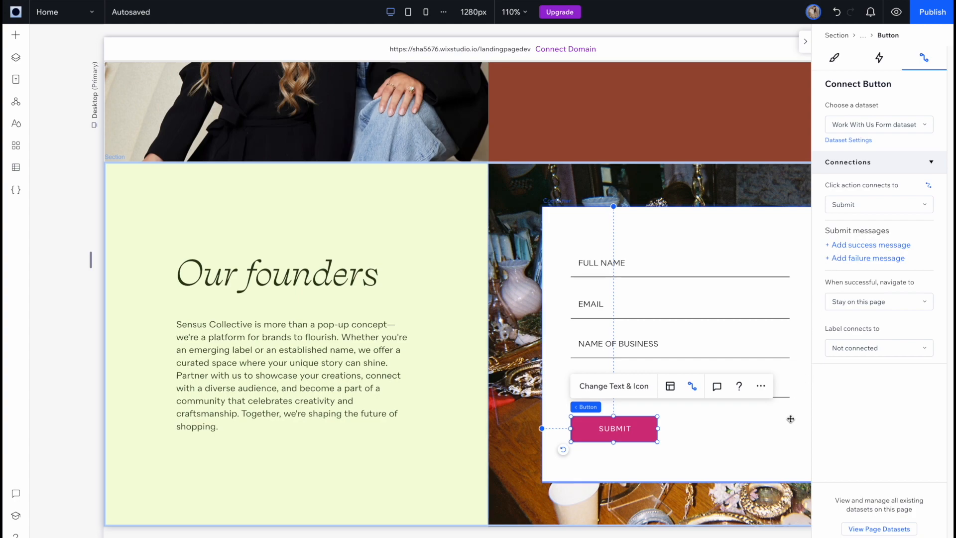
key(ctrl+shift+p)
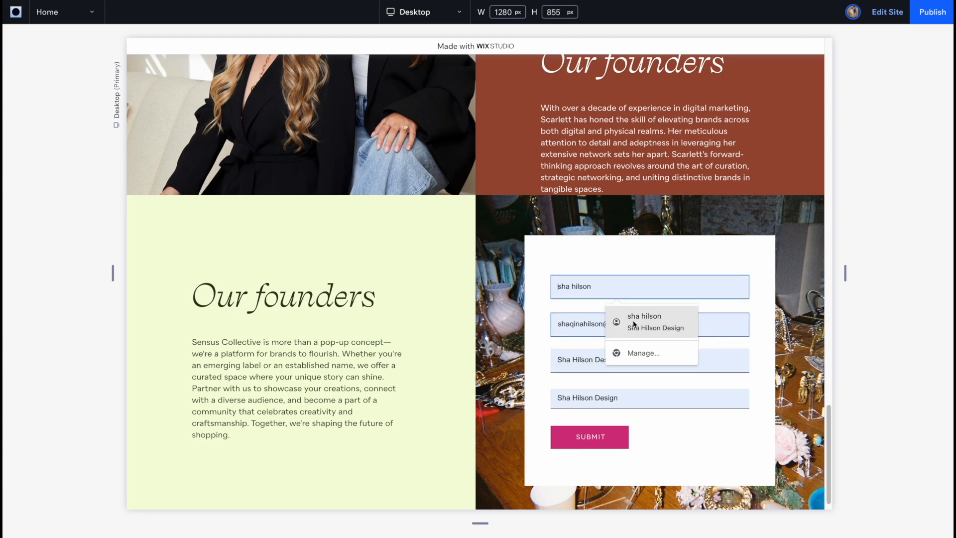
key(ctrl+shift+p)
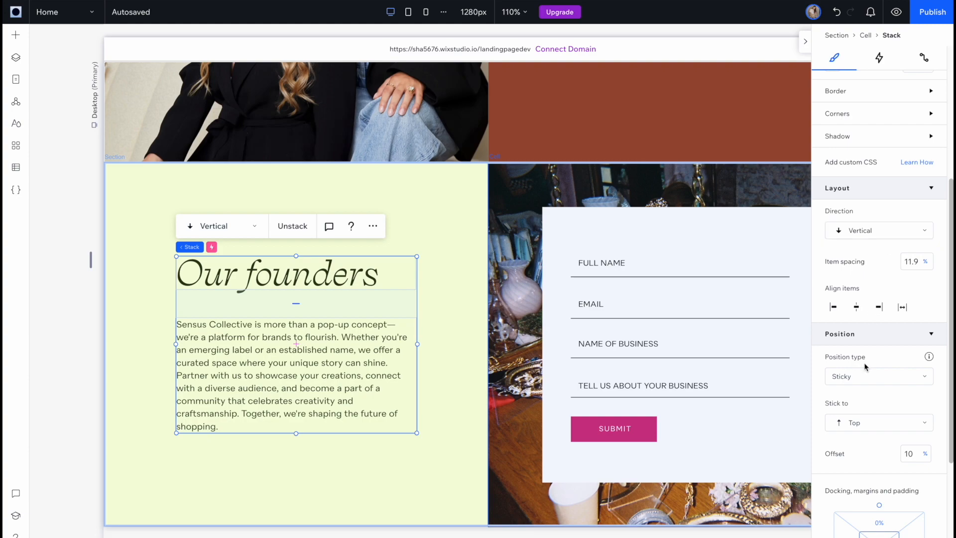
Set the position type of the text stack beside the form to Default and change its heading to "Work with us" with only "Work" italic
click(859, 359)
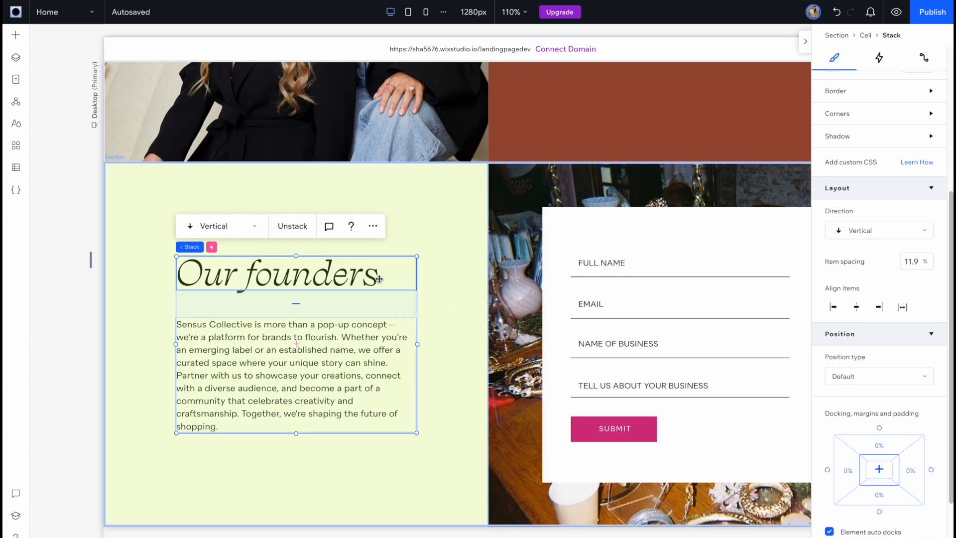
double_click(343, 286)
text(Work with us)
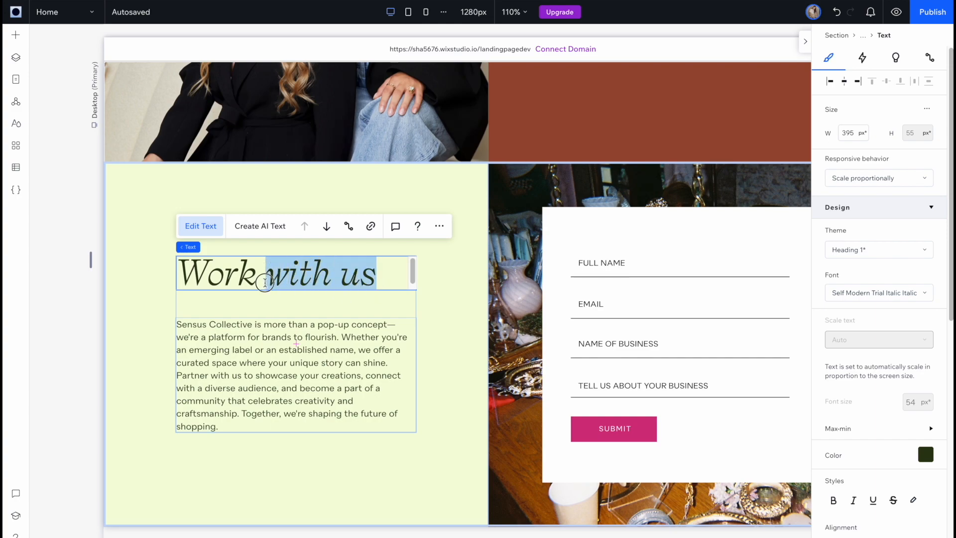
Switch to the tablet breakpoint and move the WORK WITH US section below the FOUNDER section
click(408, 11)
click(16, 58)
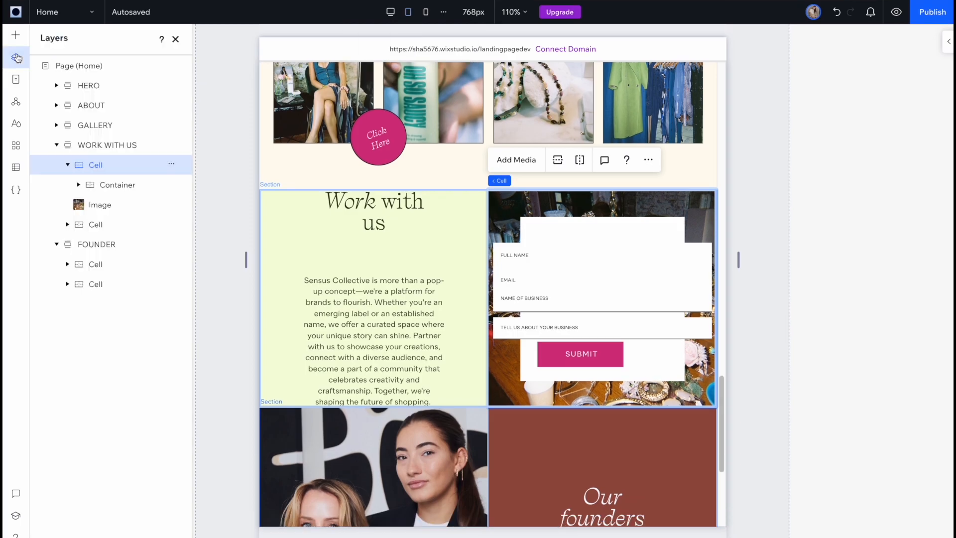
drag(99, 144, 64, 214)
Set the WORK WITH US section's height to 600 px and place its text stack about 140 px from the cell's top
click(274, 319)
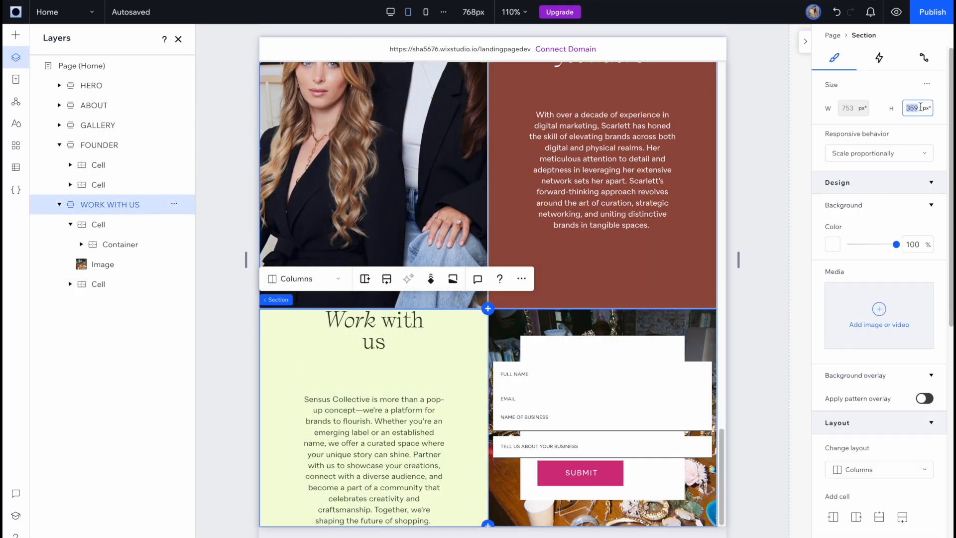
scroll(401, 364, down, 3)
click(401, 364)
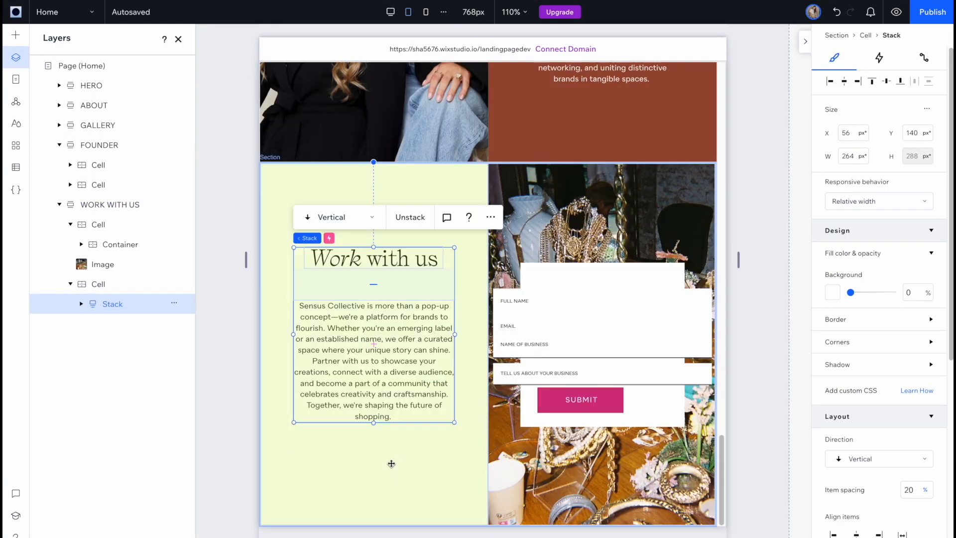
key(Escape)
Extend the form container upward and downward to about 515 px tall
click(602, 259)
drag(602, 262, 602, 196)
drag(602, 427, 612, 512)
Narrow the four text inputs to fit inside the form container and move the SUBMIT button near the container's bottom edge
click(561, 235)
shift+click(559, 260)
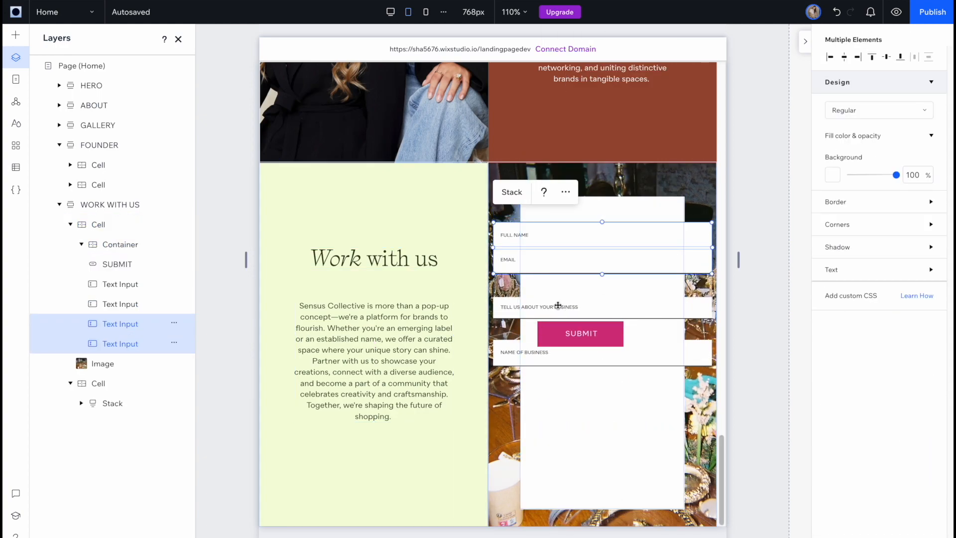
shift+click(559, 305)
shift+click(565, 353)
drag(493, 294, 582, 297)
drag(561, 334, 563, 469)
Set the font size of the FULL NAME and EMAIL inputs to 11 px on tablet
click(572, 236)
click(896, 417)
click(910, 370)
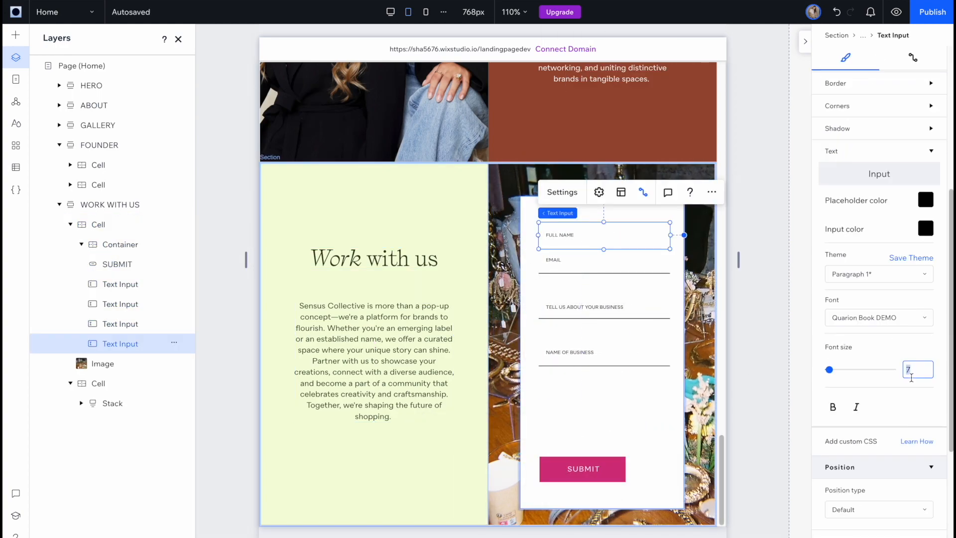
text(11)
click(573, 260)
click(910, 370)
text(11)
Set the font size of the TELL US ABOUT YOUR BUSINESS and NAME OF BUSINESS inputs to 11 px on tablet
click(583, 300)
click(911, 370)
text(11)
click(580, 351)
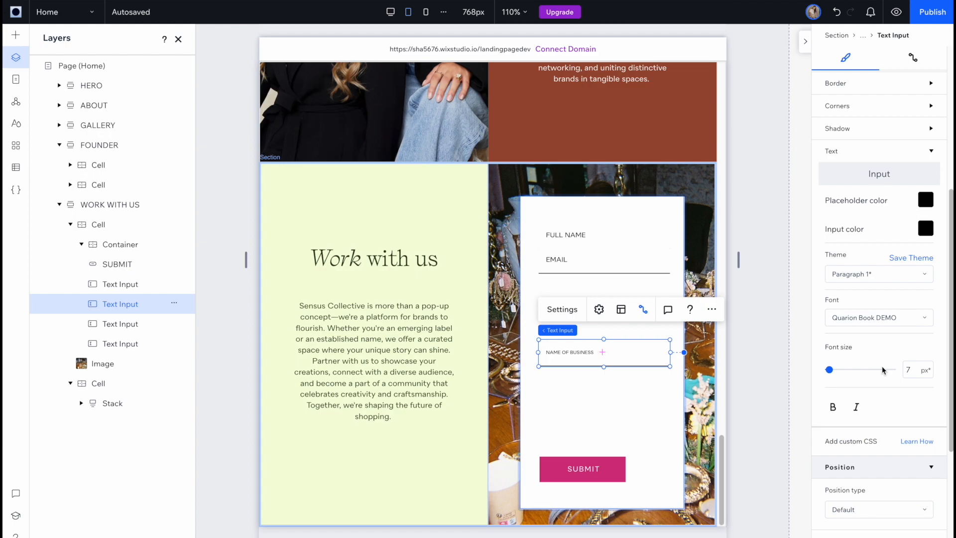
click(910, 370)
text(11)
Rearrange the inputs downward in the order FULL NAME, EMAIL, NAME OF BUSINESS, TELL US ABOUT YOUR BUSINESS
drag(603, 349, 593, 286)
key(super+z)
drag(601, 308, 601, 390)
drag(613, 269, 607, 353)
drag(611, 261, 610, 315)
drag(592, 235, 591, 275)
Distribute the four text inputs vertically and group them in a stack
click(596, 313)
shift+click(599, 351)
shift+click(601, 388)
shift+click(597, 280)
click(928, 57)
click(557, 237)
Move the input stack and the SUBMIT button higher and shorten the form container from its bottom edge
click(646, 210)
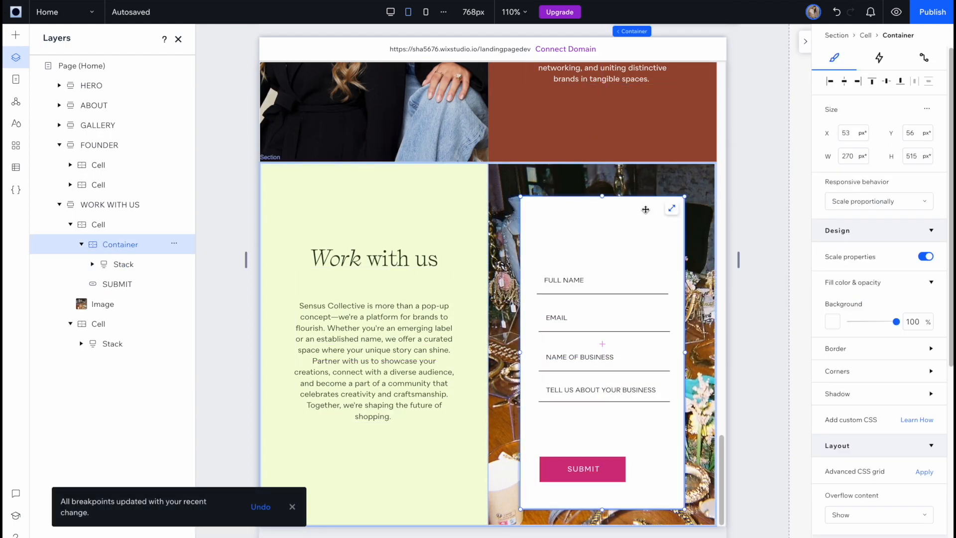
mouse_move(610, 229)
mouse_down()
mouse_move(610, 269)
mouse_move(610, 240)
mouse_up()
drag(602, 519, 602, 491)
drag(603, 305, 603, 272)
drag(610, 478, 602, 458)
Unstack the four text inputs in the form container
click(641, 413)
click(603, 273)
click(557, 214)
Set the SUBMIT button's font size to 12 px on tablet
click(595, 412)
scroll(856, 278, down, 2)
click(921, 293)
click(922, 441)
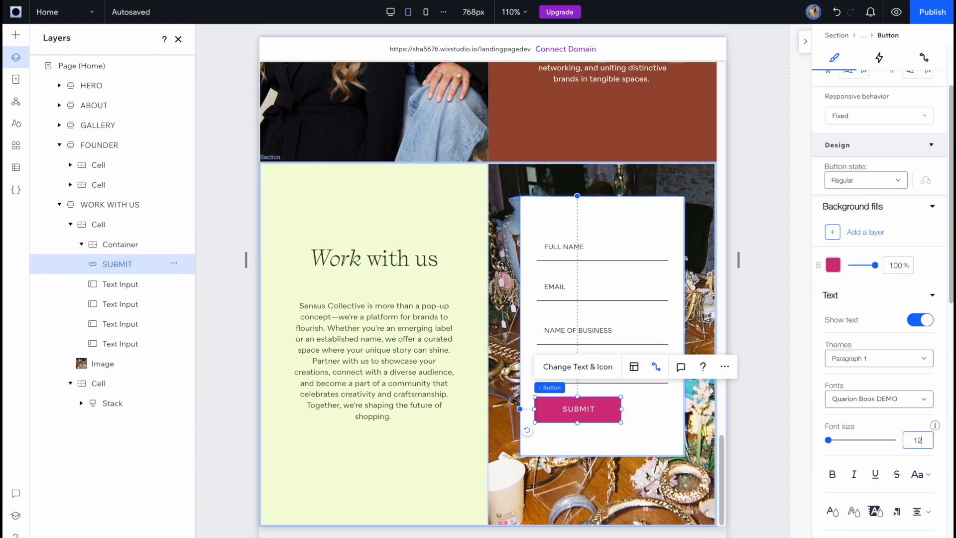
Narrow the SUBMIT button to about 117 px and center the form container vertically in its cell
key(ctrl+z)
key(ctrl+z)
key(ctrl+z)
key(ctrl+z)
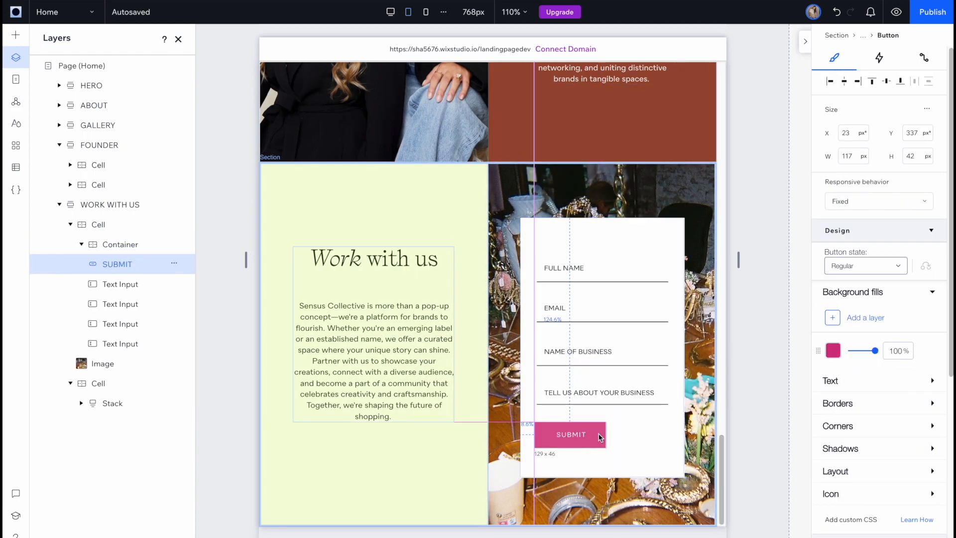
Align the SUBMIT button with the inputs' left edges and move the NAME OF BUSINESS and TELL US ABOUT YOUR BUSINESS inputs slightly up
key(ctrl+shift+z)
key(ctrl+shift+z)
key(ctrl+shift+z)
key(ctrl+shift+z)
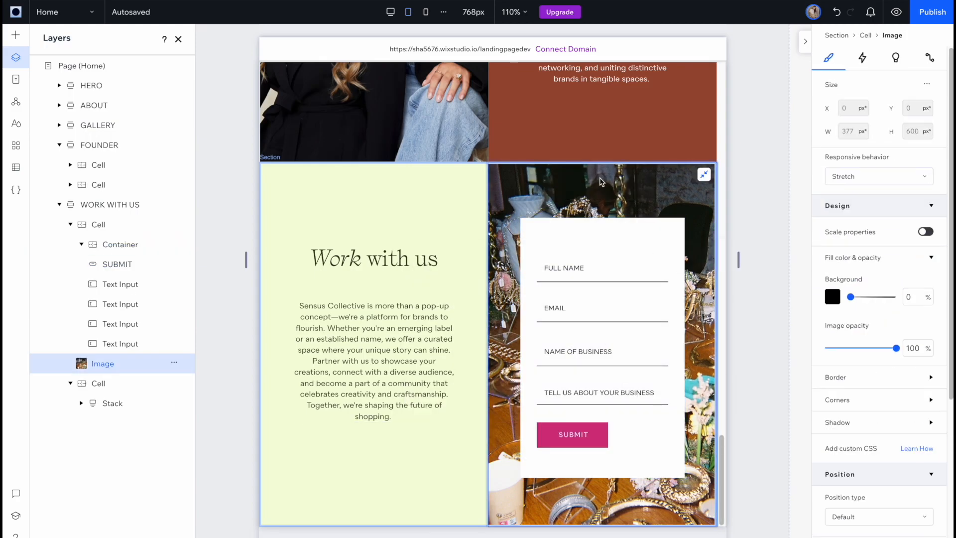
drag(635, 395, 635, 388)
click(699, 308)
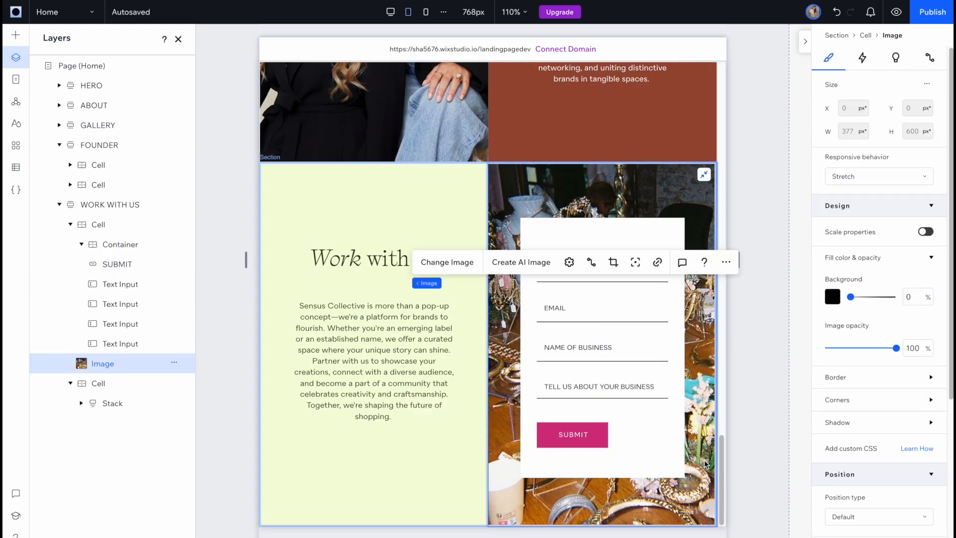
In the mobile breakpoint, move the WORK WITH US section below FOUNDER and change its layout to Rows
click(896, 12)
scroll(658, 344, up, 2)
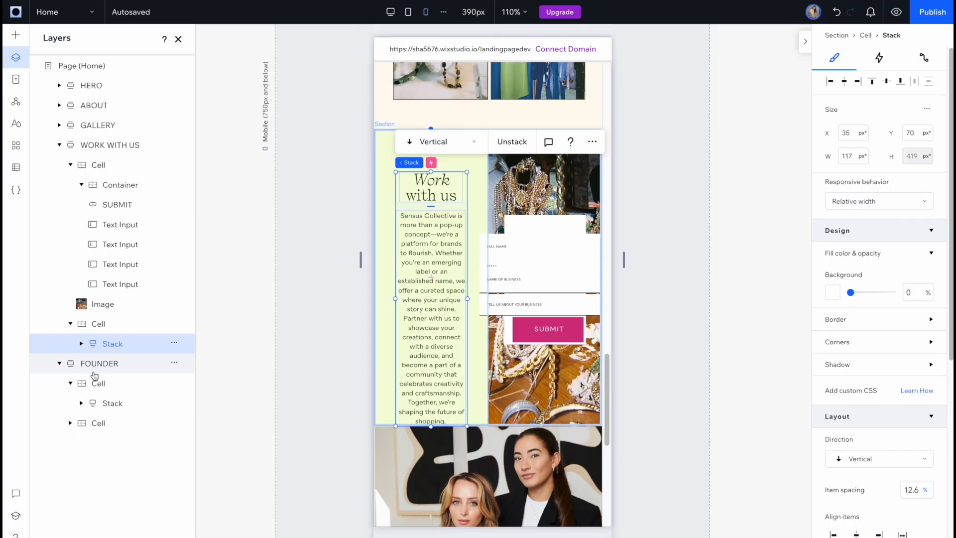
click(122, 167)
scroll(409, 149, up, 6)
scroll(410, 125, down, 10)
Increase the WORK WITH US section's height on mobile so the form fits inside its cell
click(913, 108)
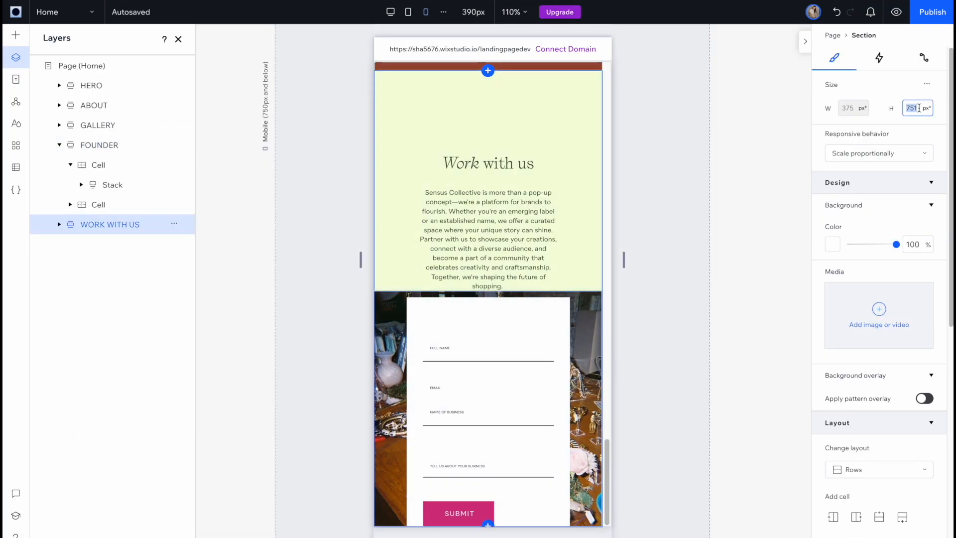
click(519, 267)
scroll(518, 267, down, 1)
Set the font size of the FULL NAME and EMAIL inputs to 11 px on mobile
click(441, 344)
click(875, 418)
scroll(876, 418, down, 4)
click(909, 420)
text(11)
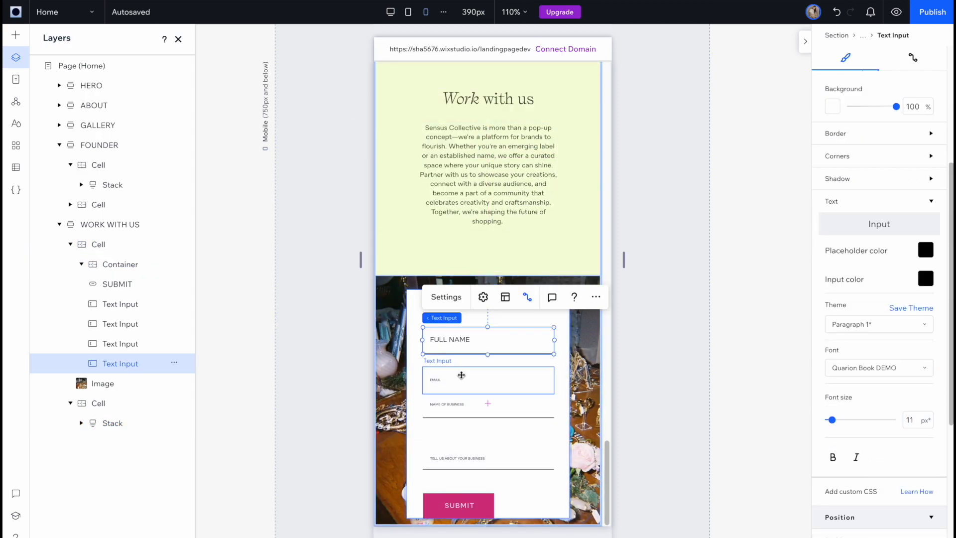
click(461, 376)
click(909, 420)
text(11)
Set the font size of the NAME OF BUSINESS and TELL US ABOUT YOUR BUSINESS inputs to 11 px on mobile
click(457, 404)
click(909, 420)
text(11)
click(458, 458)
click(931, 236)
click(909, 420)
text(11)
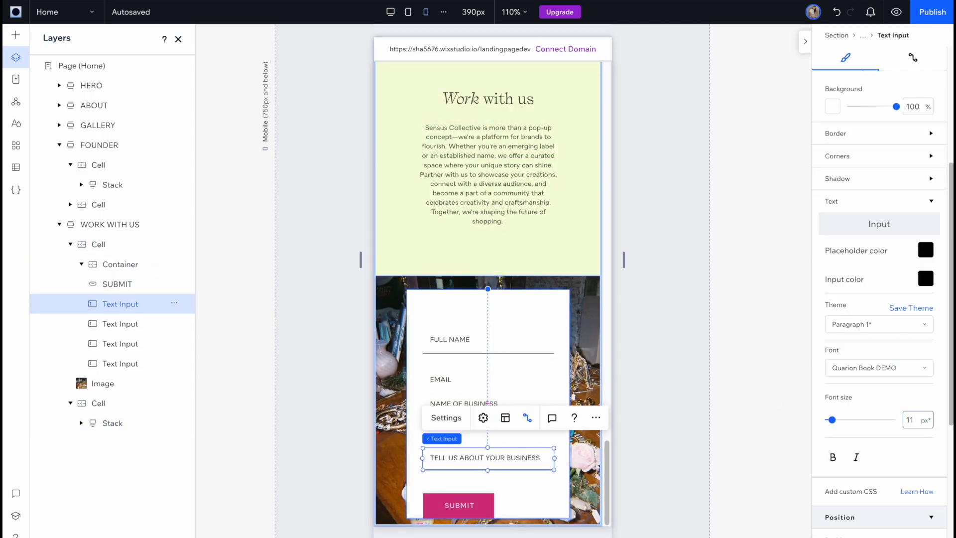
Move the four text inputs up and closer together in the mobile form container
drag(472, 342, 472, 326)
mouse_move(472, 378)
mouse_down()
mouse_move(471, 359)
mouse_move(473, 391)
mouse_up()
drag(463, 453, 462, 445)
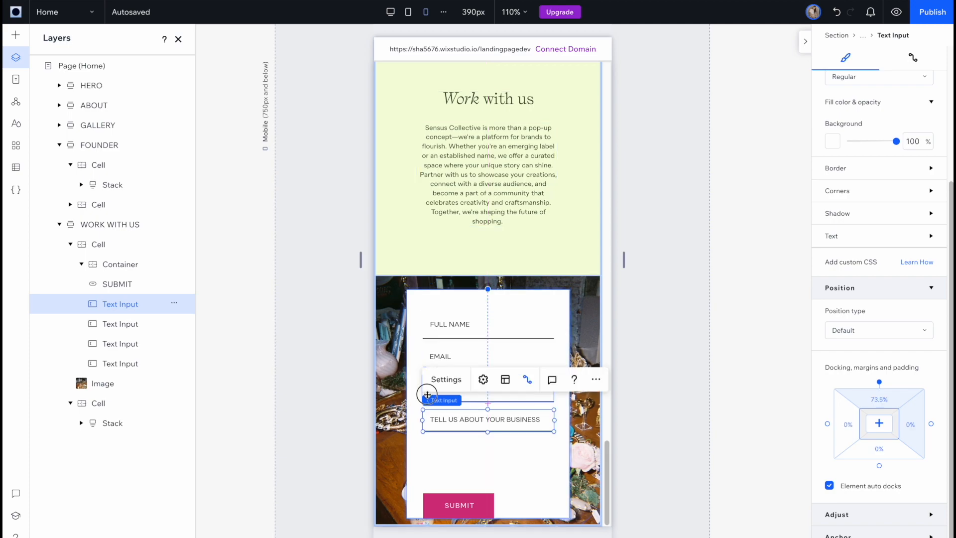
click(428, 395)
click(463, 419)
click(483, 473)
click(478, 357)
click(494, 463)
click(493, 398)
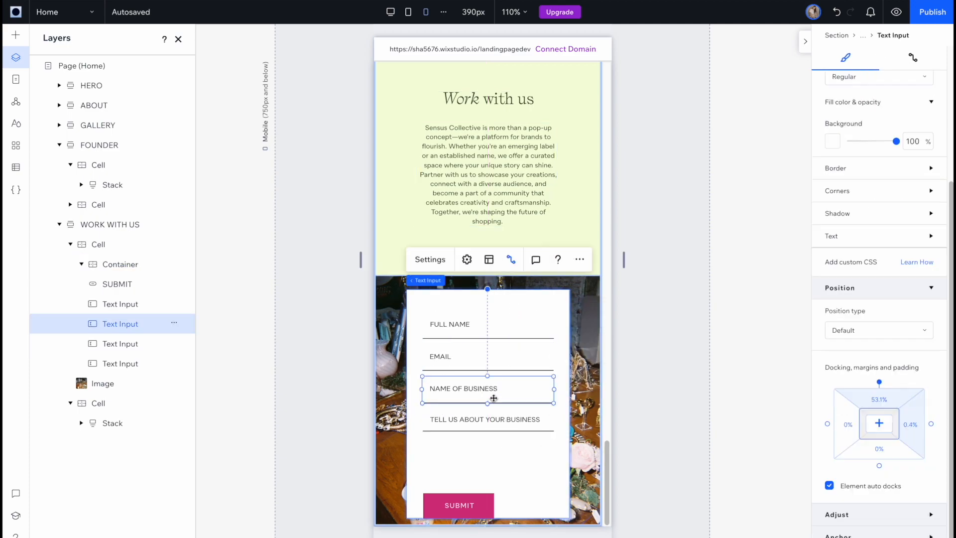
Adjust the heights and positions of the NAME OF BUSINESS and TELL US ABOUT YOUR BUSINESS inputs to even out the row spacing
drag(493, 398, 489, 376)
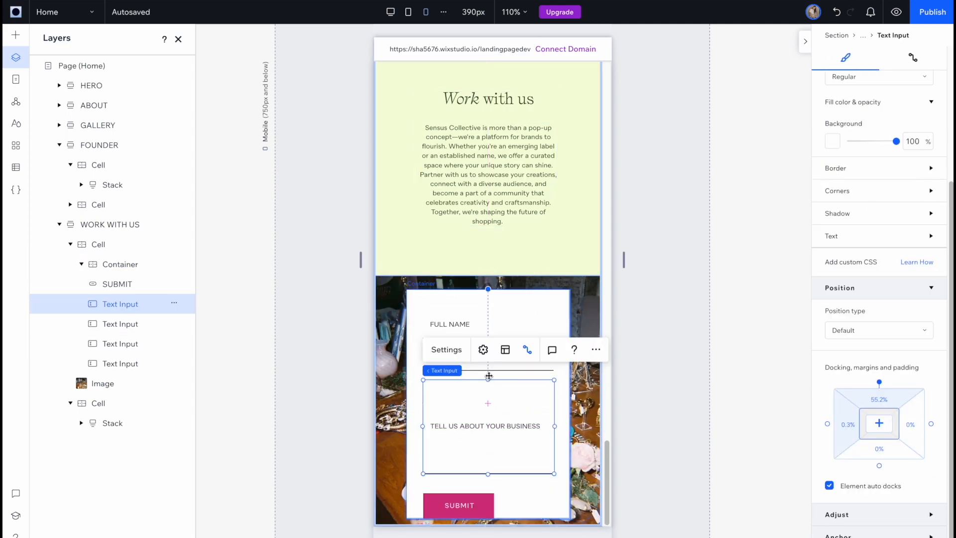
drag(491, 461, 491, 425)
click(490, 391)
click(534, 303)
drag(488, 390, 489, 388)
drag(506, 392, 506, 389)
click(515, 463)
drag(505, 420, 500, 424)
Move the SUBMIT button up below the text inputs, and shorten the form container and center it in its cell
shift+click(525, 390)
shift+click(523, 356)
shift+click(520, 324)
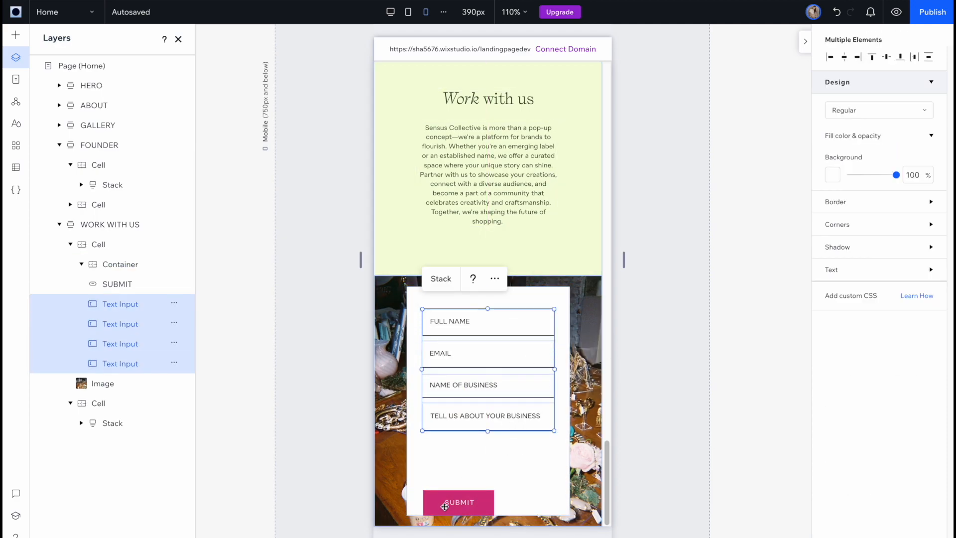
drag(444, 504, 444, 460)
click(528, 481)
drag(488, 494, 488, 514)
drag(485, 352, 484, 365)
Nudge the four text inputs and the SUBMIT button slightly up inside the form container
click(484, 350)
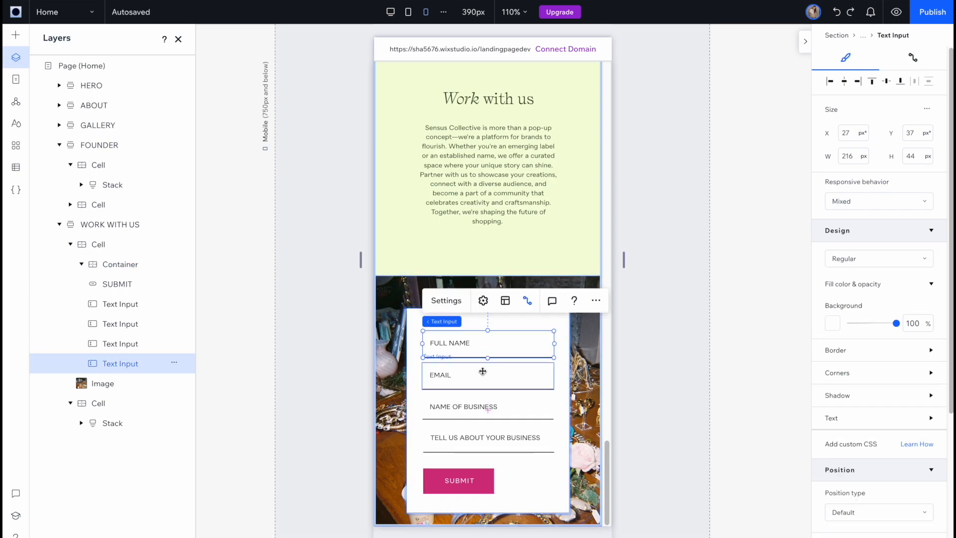
shift+click(482, 373)
shift+click(483, 405)
shift+click(484, 436)
drag(484, 437, 484, 433)
drag(484, 479, 485, 476)
click(551, 475)
Raise the inputs and the SUBMIT button a little more and shorten the container from its bottom edge
click(530, 341)
shift+click(527, 372)
shift+click(522, 404)
shift+click(518, 440)
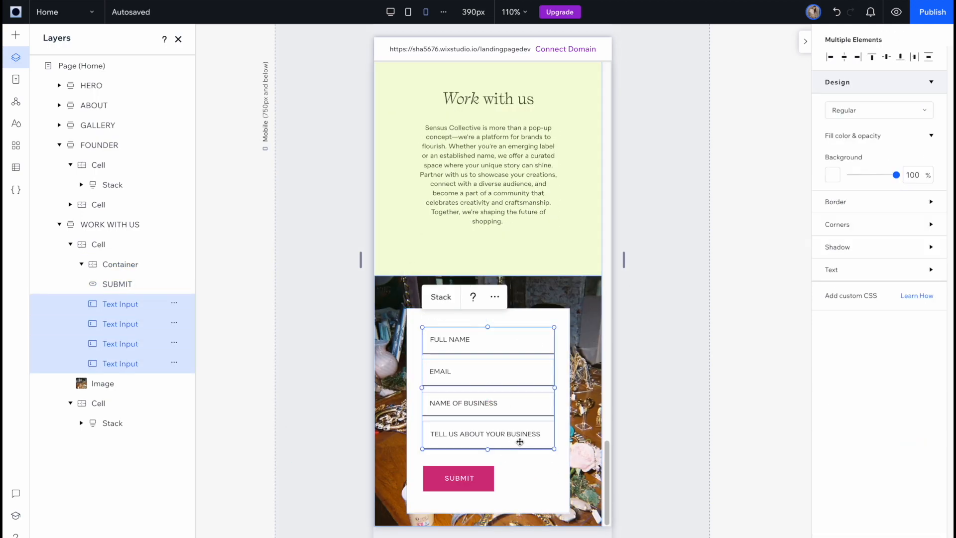
drag(518, 441, 518, 437)
drag(482, 480, 482, 472)
click(516, 490)
drag(488, 514, 488, 503)
click(528, 485)
Widen the SUBMIT button to the full width of the inputs and shift the form container slightly up
click(478, 470)
drag(495, 470, 554, 473)
click(584, 309)
drag(526, 317, 526, 313)
click(586, 319)
Review the mobile page from the gallery section down and preview the desktop version of the site
click(75, 403)
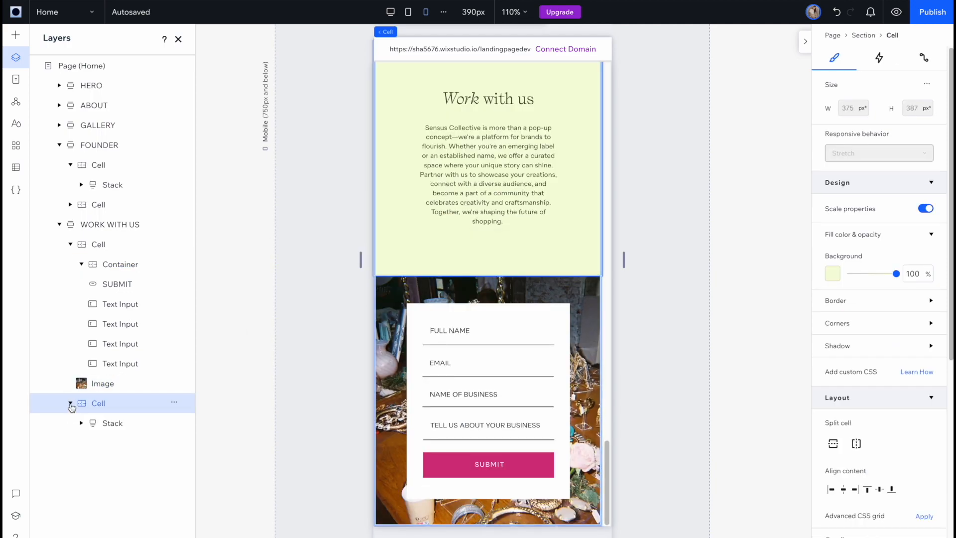
scroll(472, 248, up, 10)
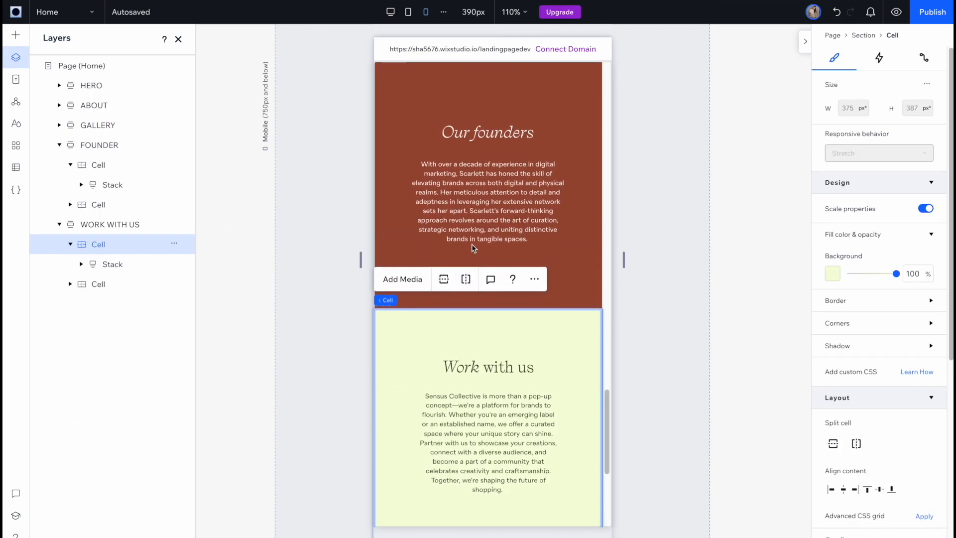
scroll(471, 244, up, 5)
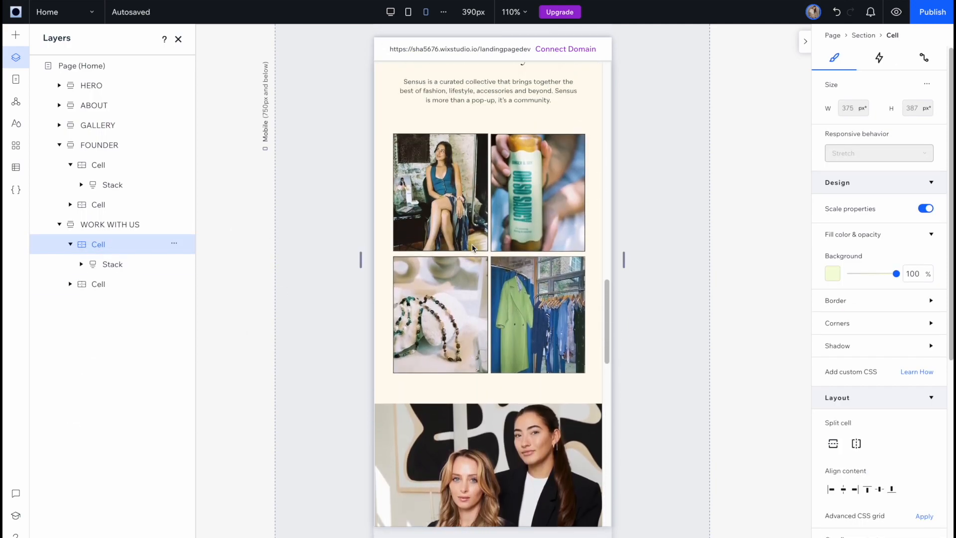
scroll(471, 244, down, 4)
scroll(471, 244, down, 8)
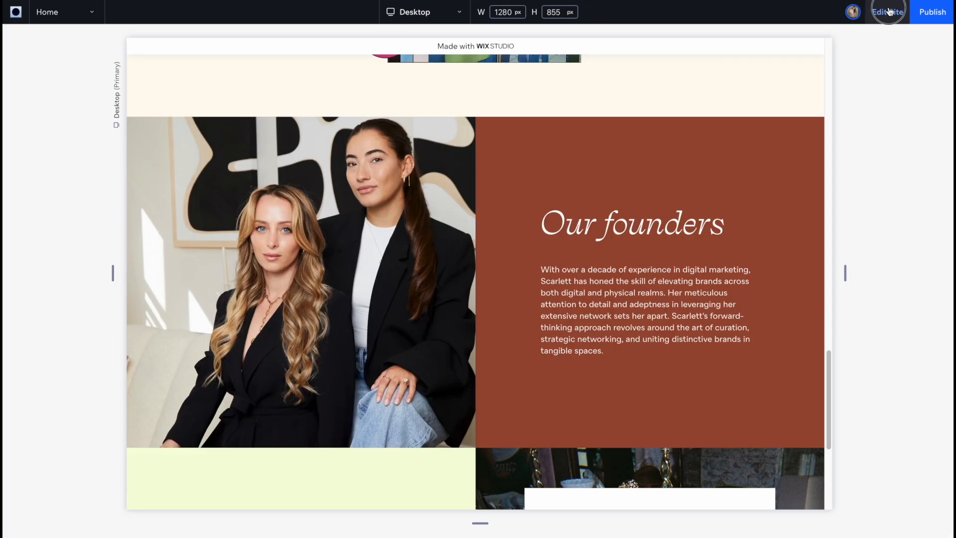
Return to the editor and set the FOUNDER section's position type to Sticky, sticking to the top
click(889, 12)
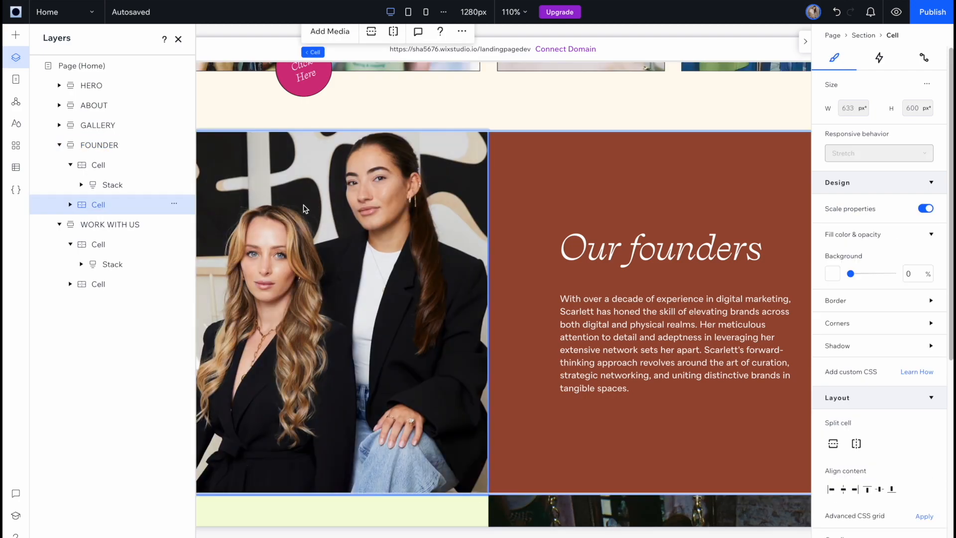
click(111, 149)
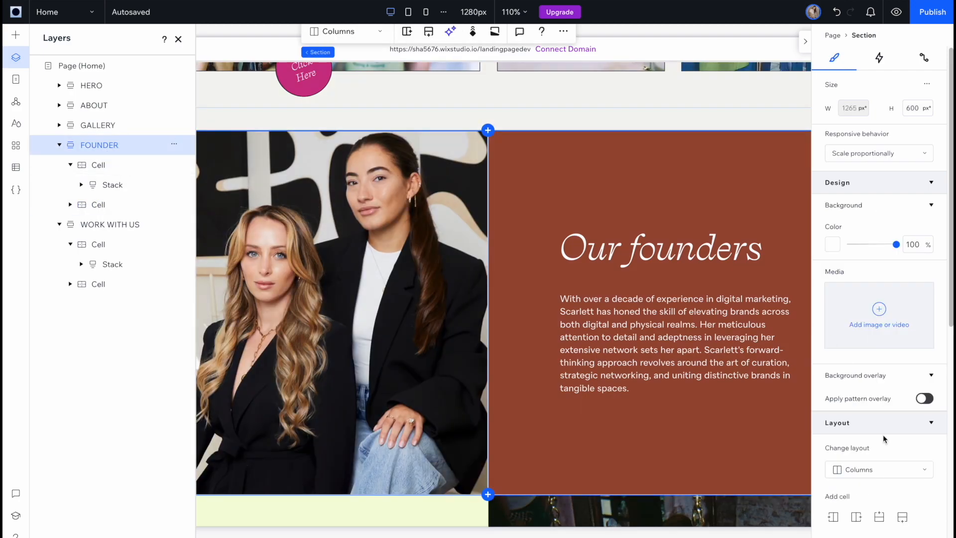
scroll(884, 438, down, 7)
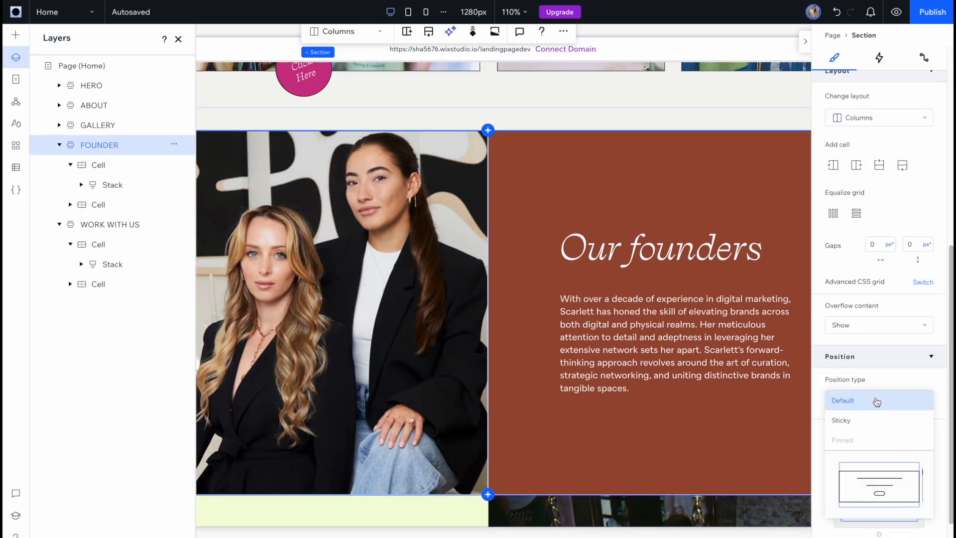
click(872, 419)
scroll(871, 420, down, 2)
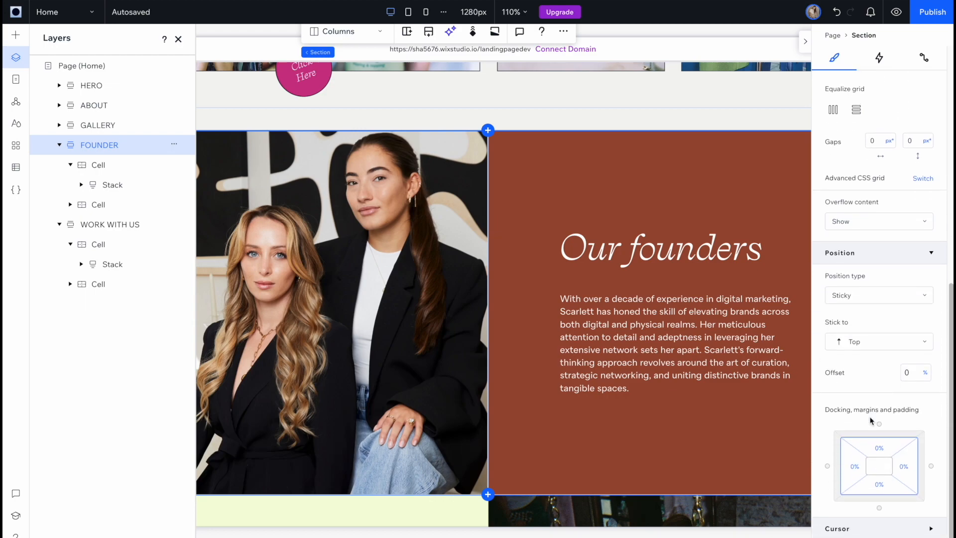
Preview the desktop site and review how the sections scroll from the hero down to the founders and Work With Us sections
click(896, 12)
scroll(610, 393, up, 10)
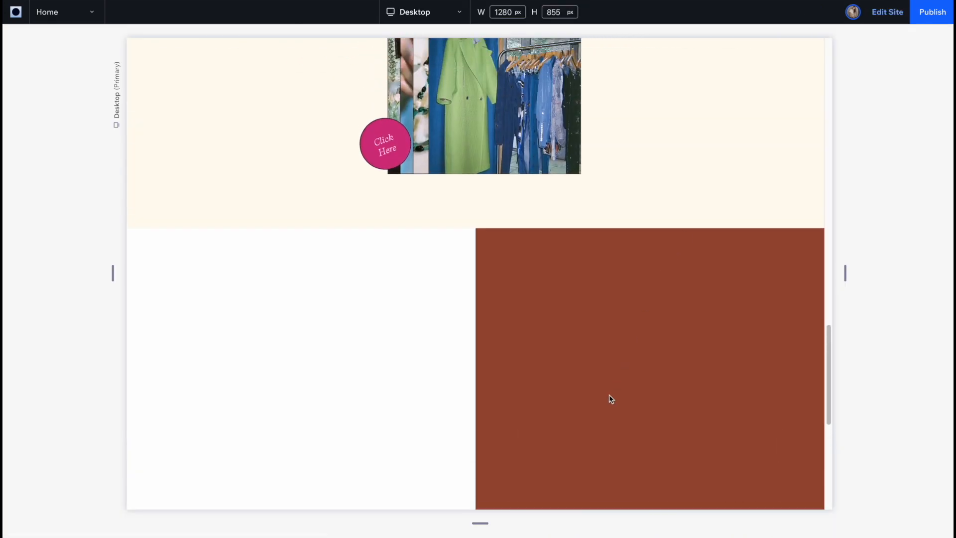
scroll(608, 395, up, 10)
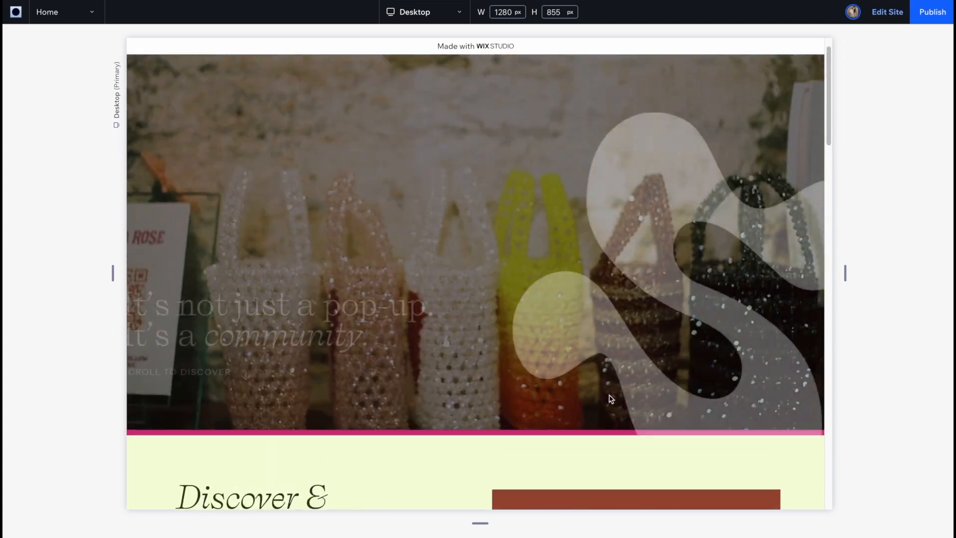
scroll(610, 397, down, 10)
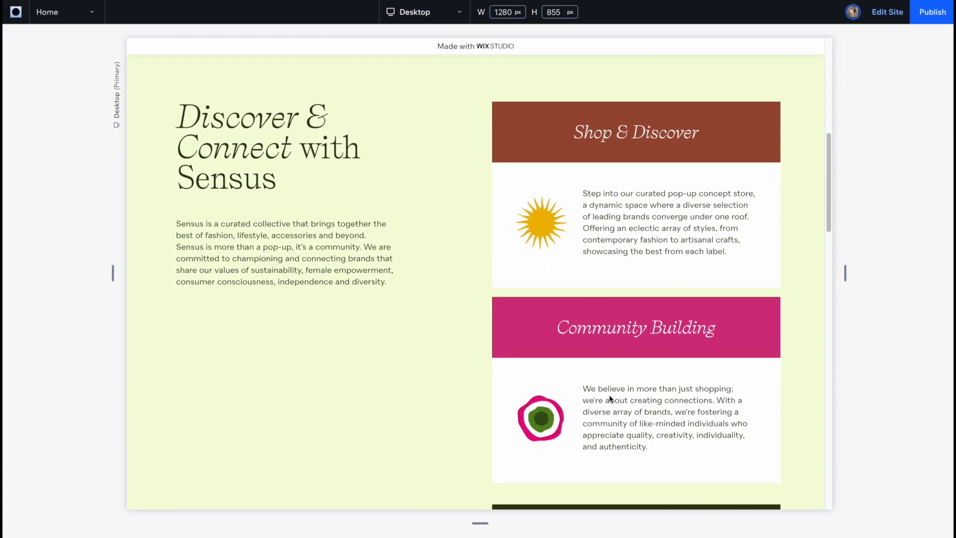
scroll(610, 398, down, 6)
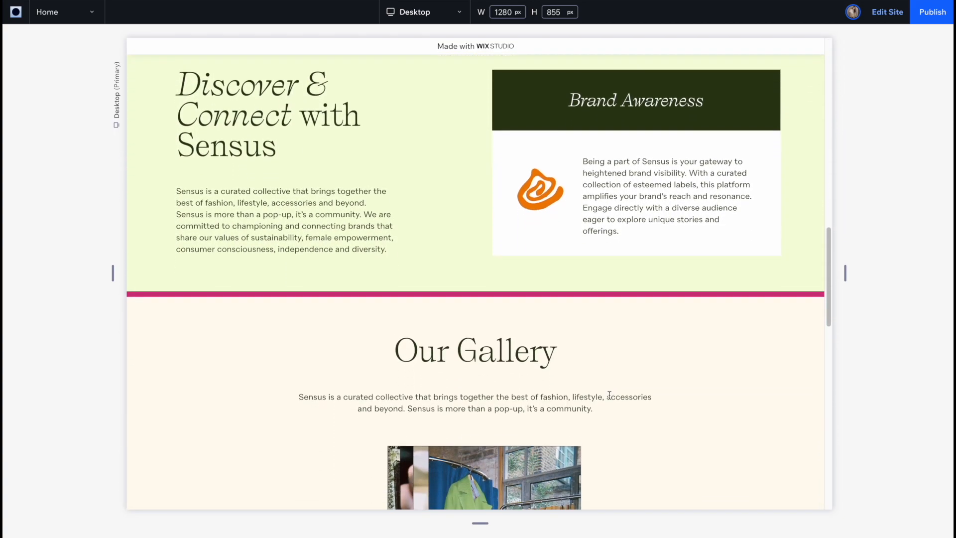
scroll(608, 395, down, 2)
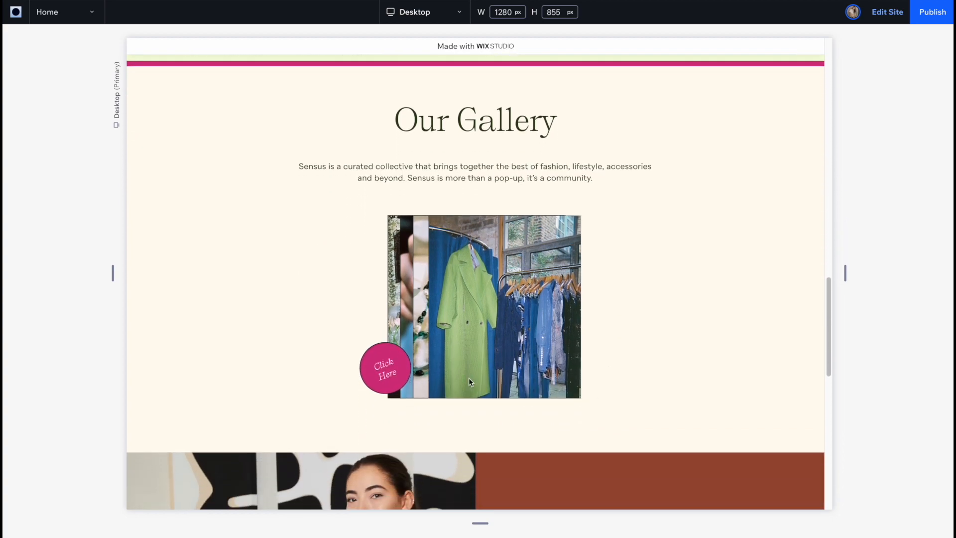
click(318, 393)
scroll(318, 393, down, 10)
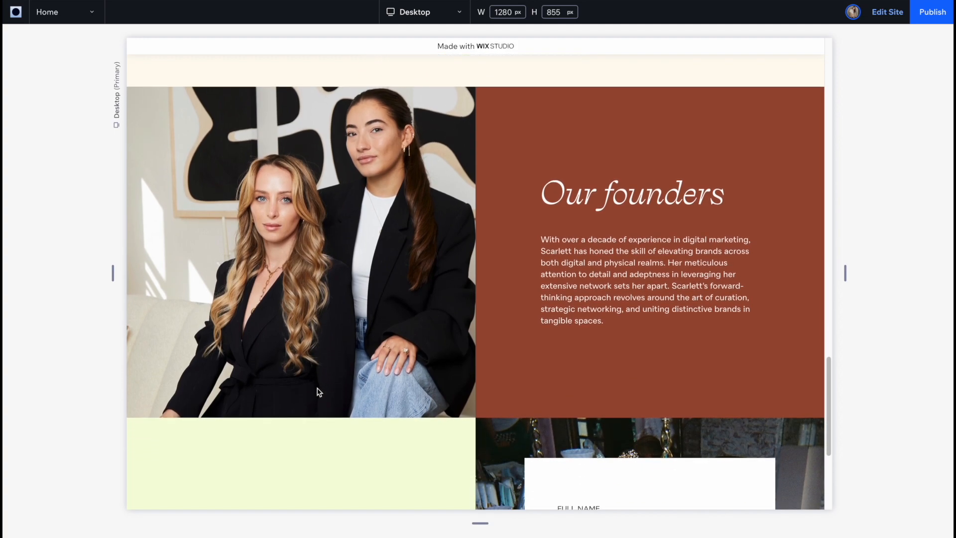
scroll(318, 392, down, 3)
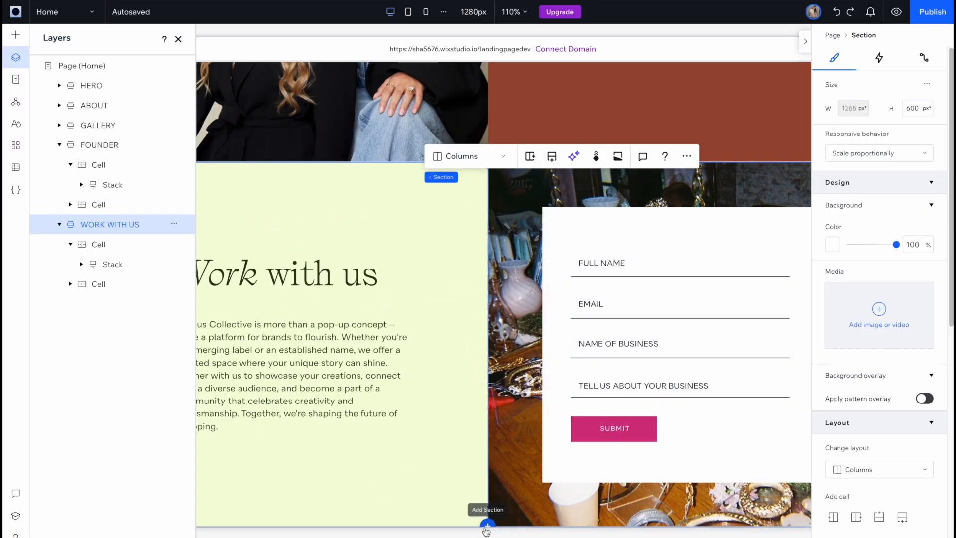
Add a blank section below WORK WITH US and fill its background with the dark green theme color #2B3A14
click(487, 527)
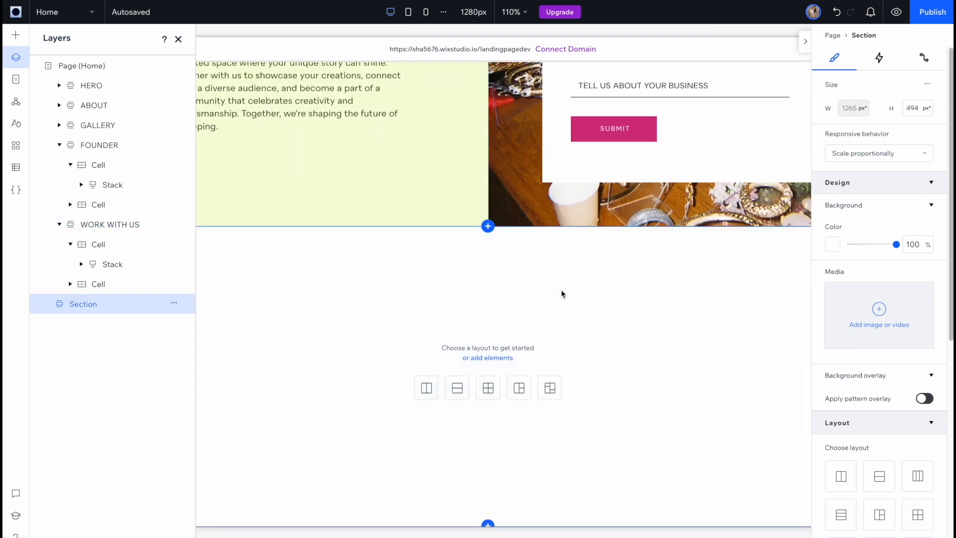
click(178, 40)
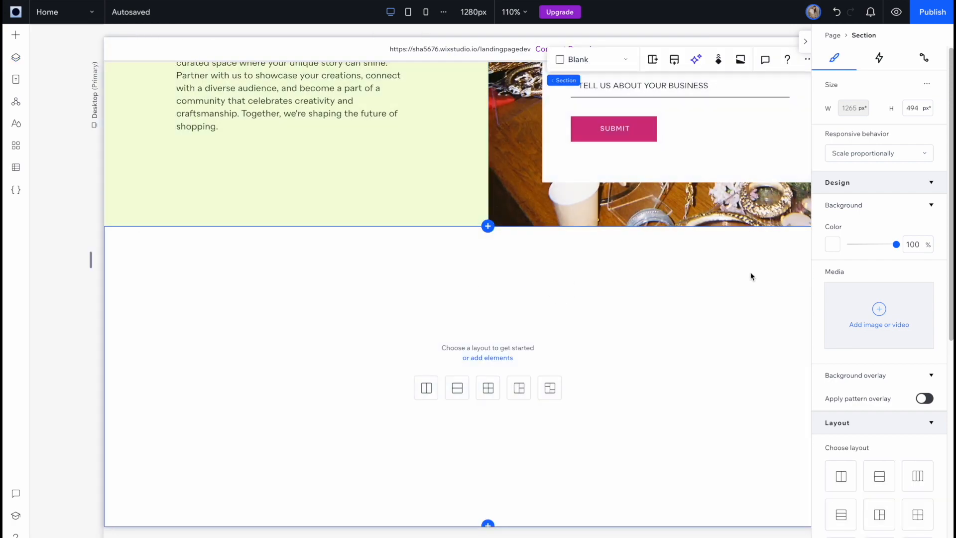
scroll(898, 416, down, 5)
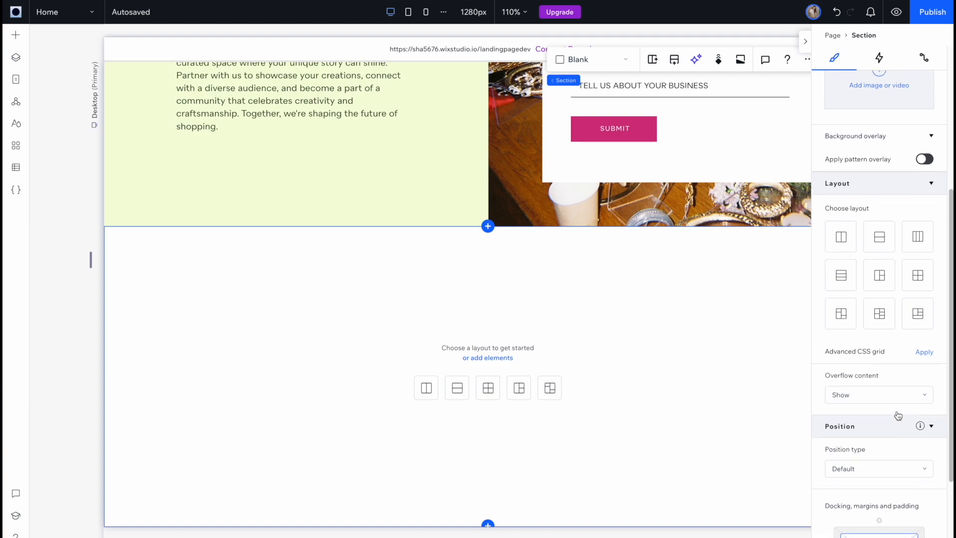
scroll(897, 415, up, 5)
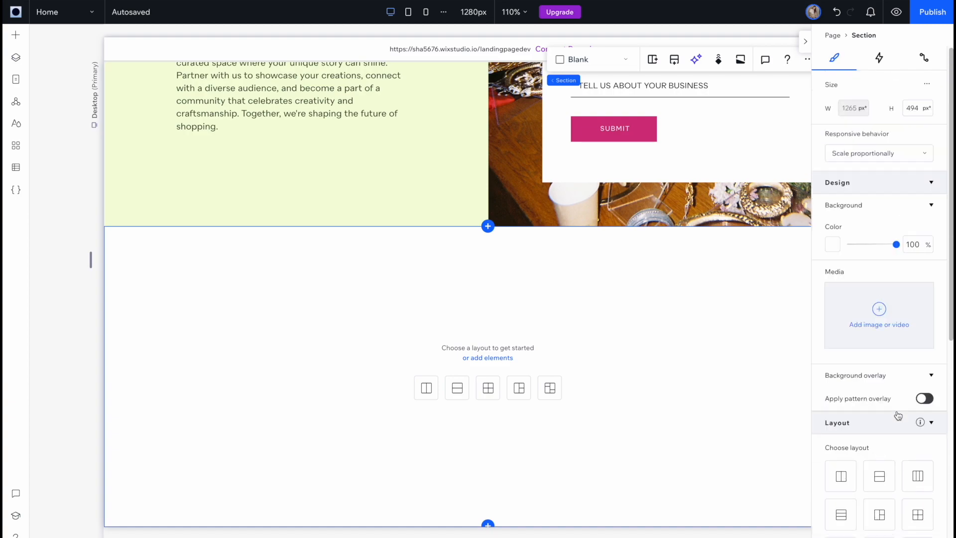
click(830, 248)
click(937, 347)
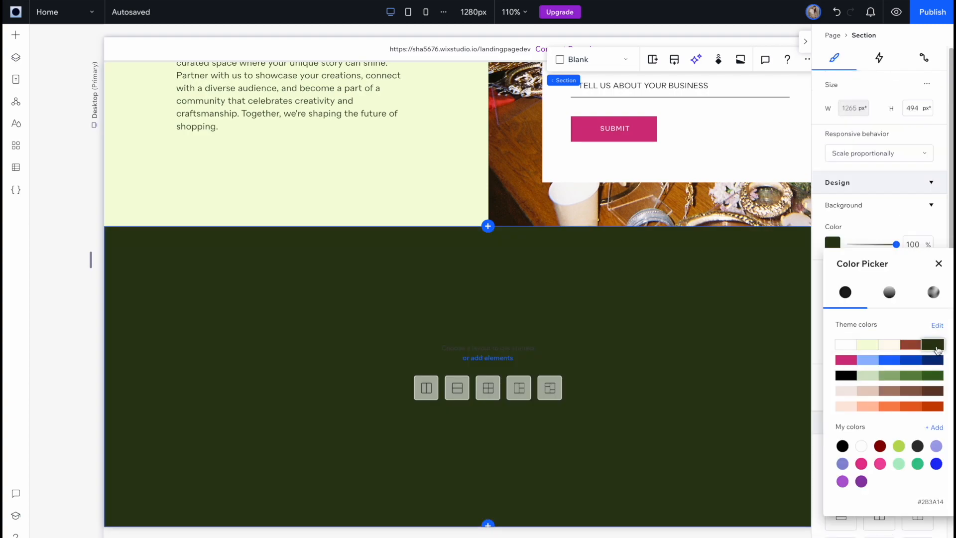
Copy the "Our Gallery" heading and paragraph stack and paste it into the new dark green section
scroll(412, 214, up, 10)
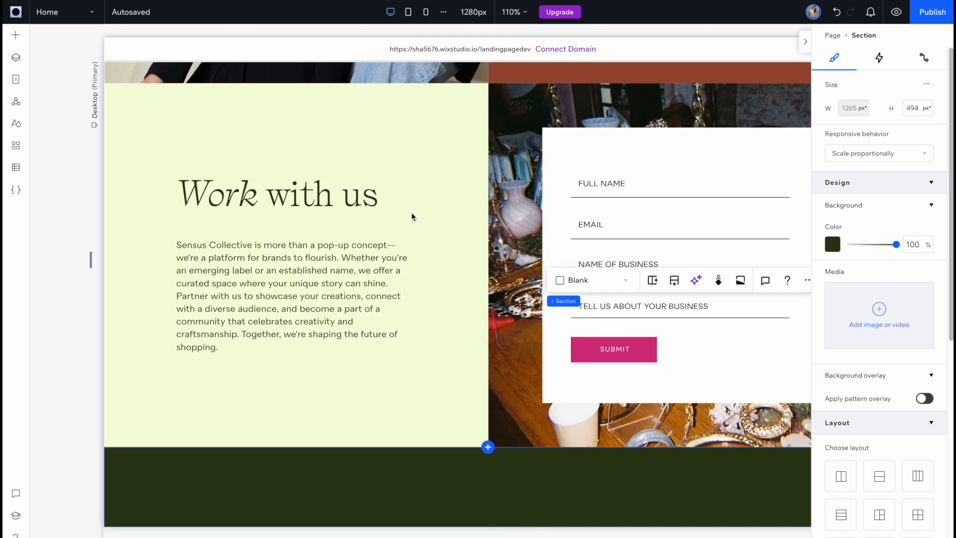
scroll(412, 215, down, 1)
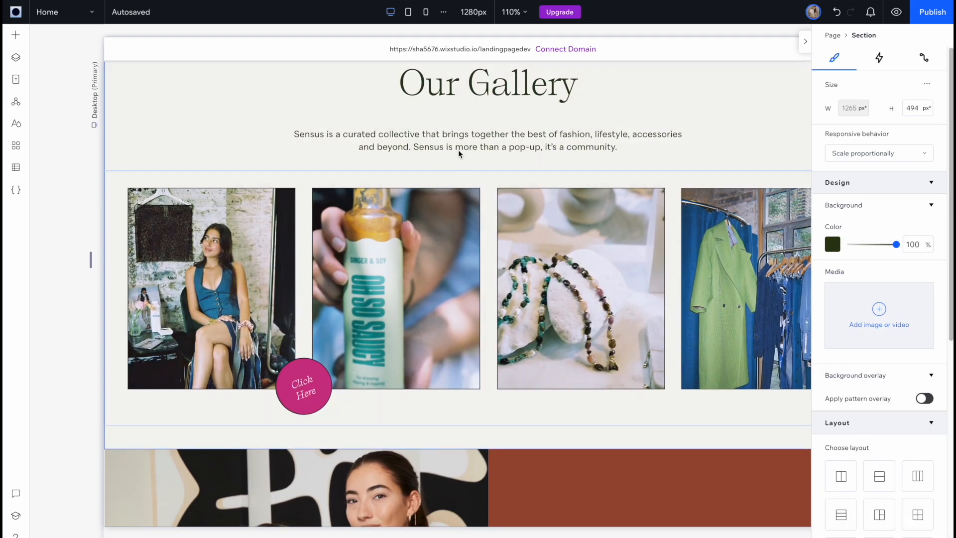
click(463, 131)
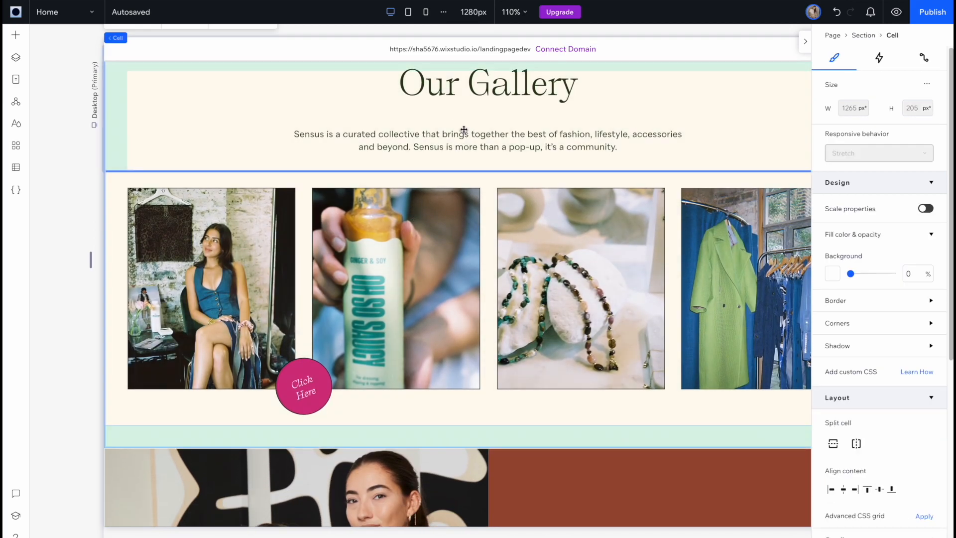
click(463, 129)
scroll(463, 130, down, 10)
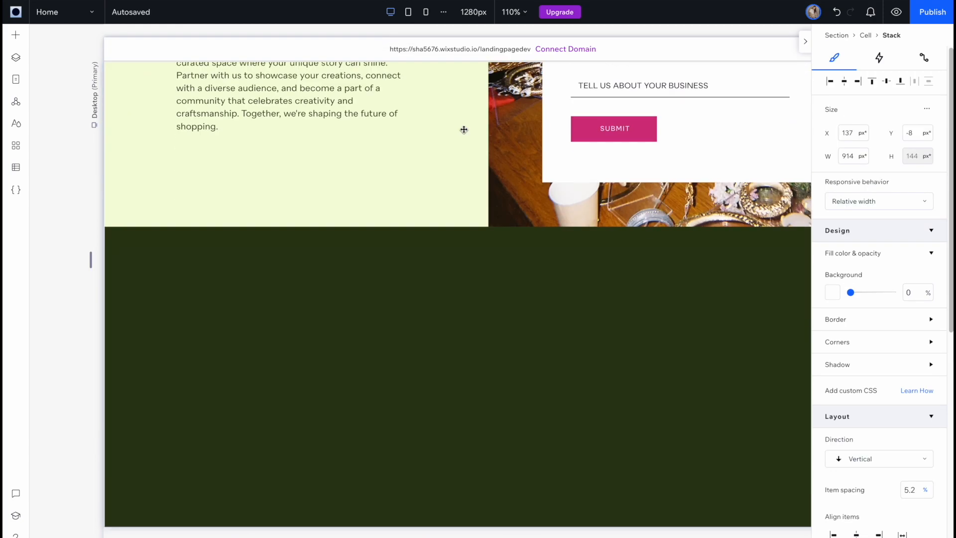
click(442, 309)
key(ctrl+v)
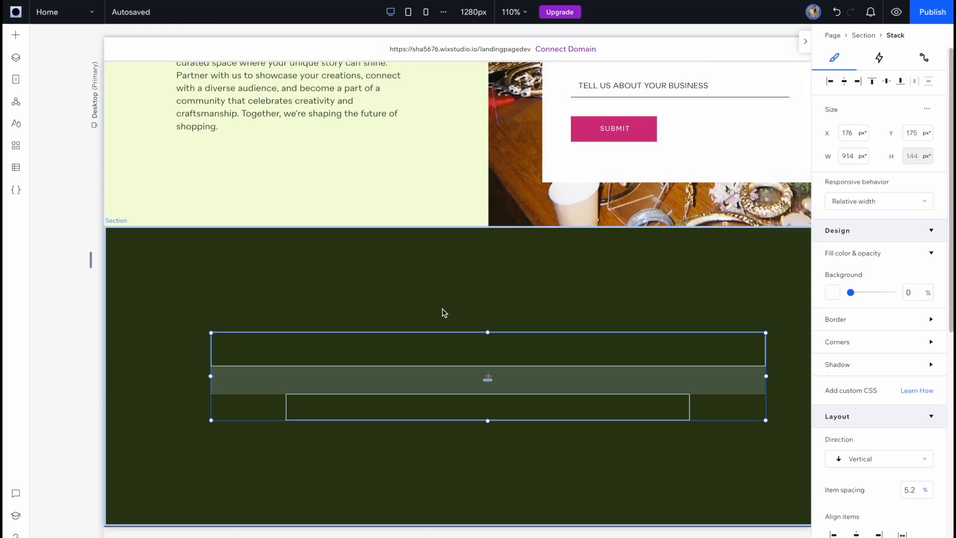
Recolor the pasted heading and paragraph text to white
double_click(623, 361)
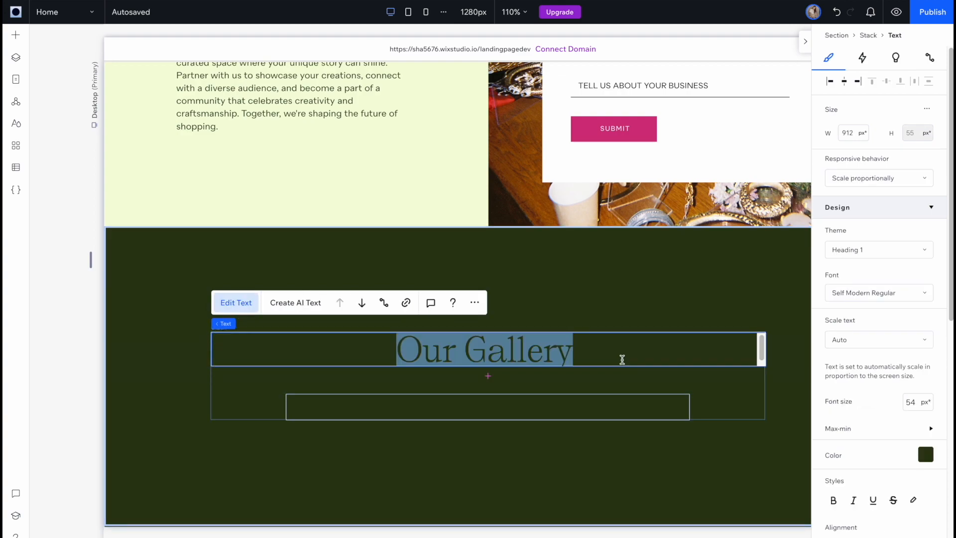
click(925, 454)
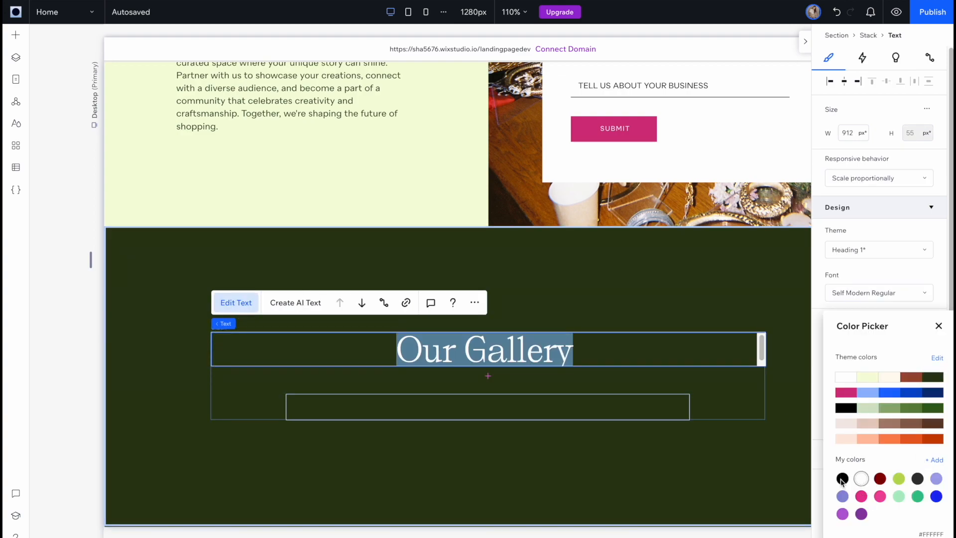
click(556, 402)
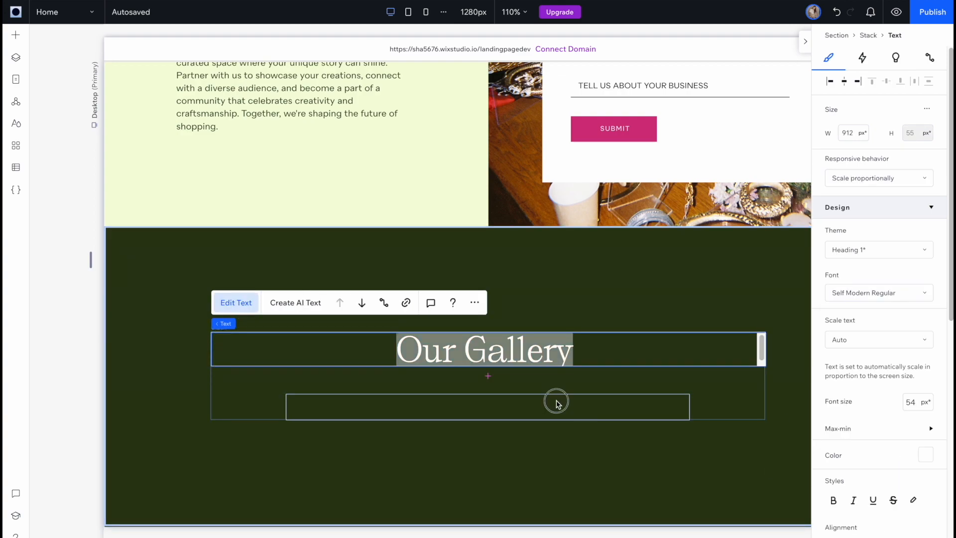
click(925, 454)
click(515, 398)
Raise the text stack and change its heading to "Sign up to our exclusive guest list", with "guest list" in Self Modern Trial Italic
drag(516, 398, 520, 343)
drag(745, 287, 602, 288)
click(878, 293)
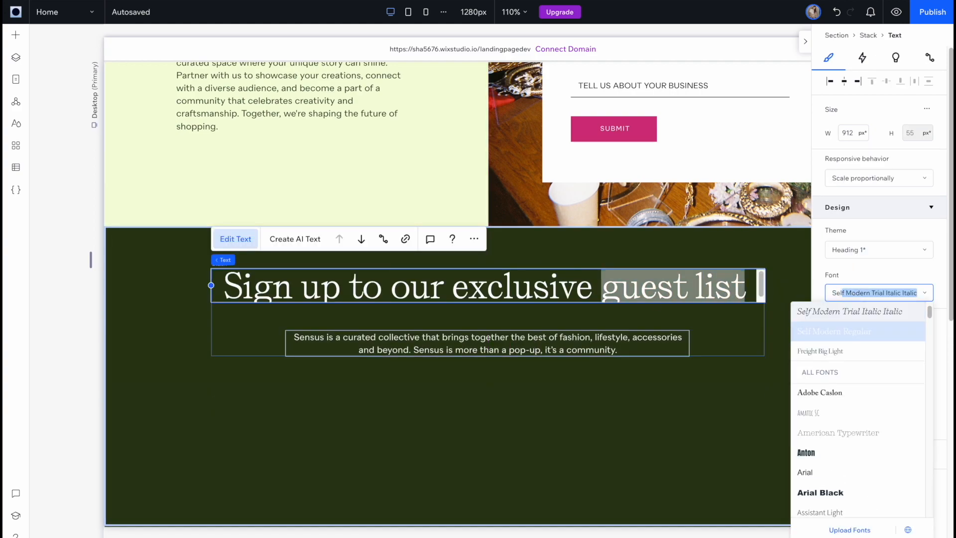
click(850, 311)
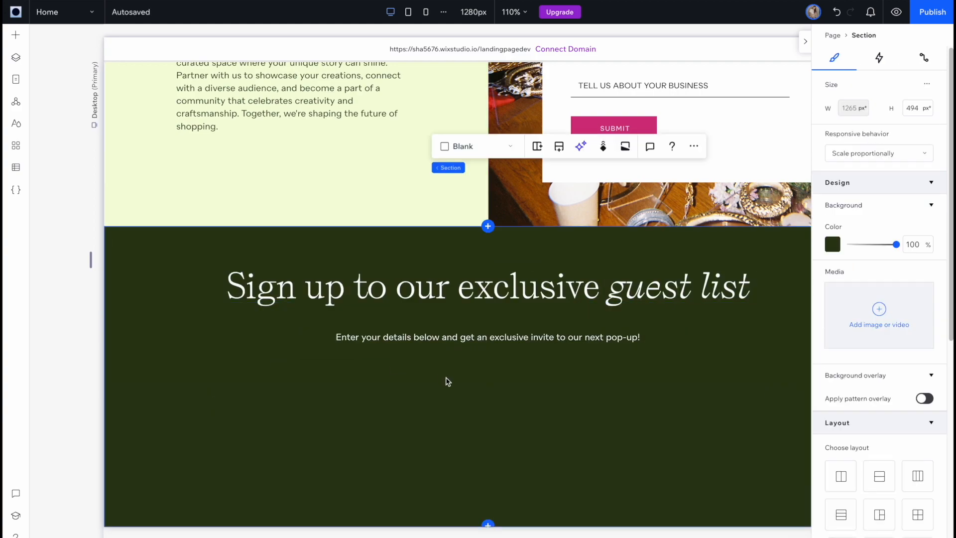
Change the paragraph to "Enter your details below and get an exclusive invite to our next pop-up!" and center the text stack horizontally
click(487, 341)
drag(487, 341, 494, 398)
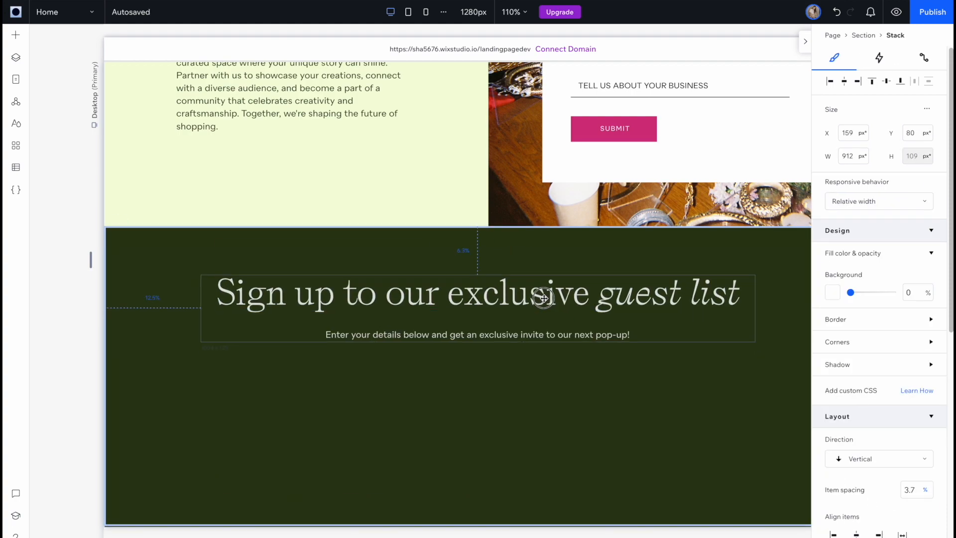
click(550, 397)
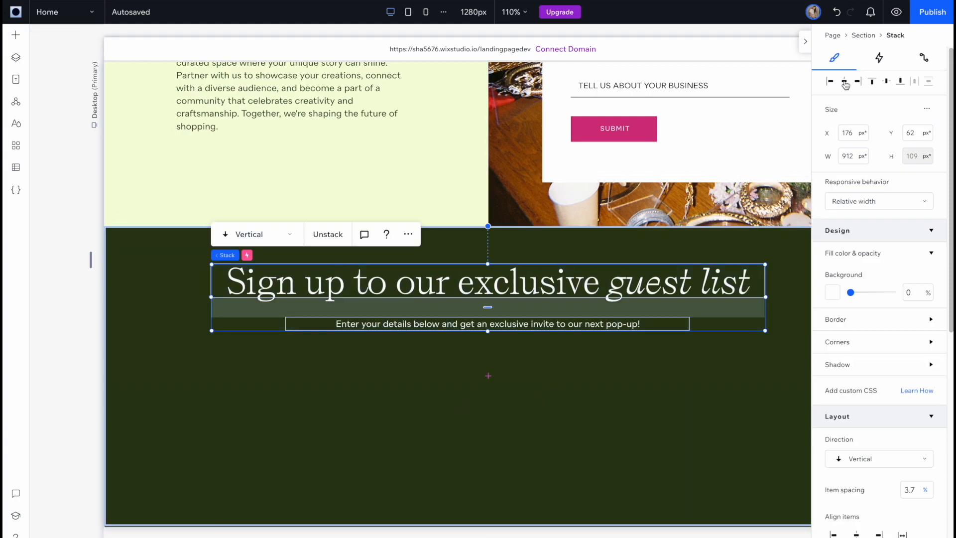
click(465, 398)
Add an Email text input element to the guest list section below the paragraph
click(805, 41)
click(18, 39)
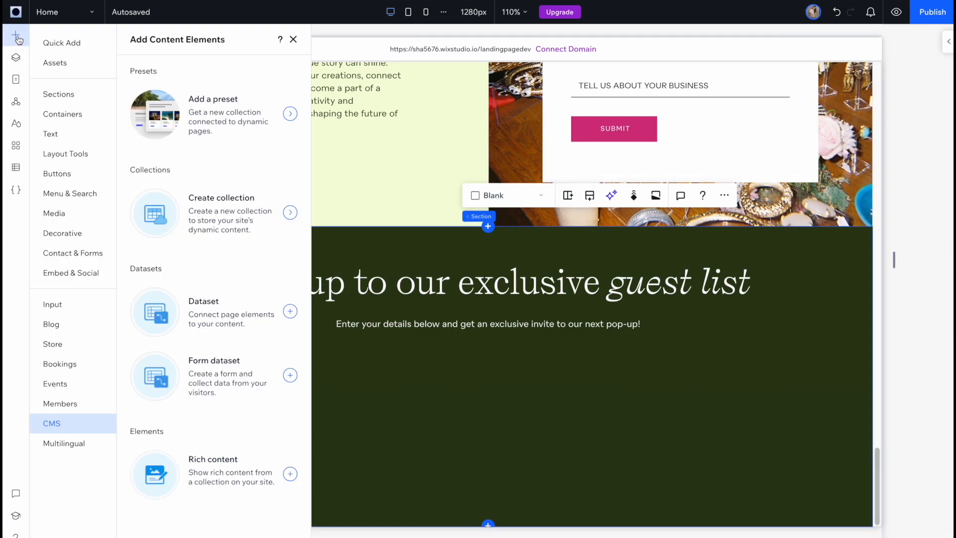
click(76, 313)
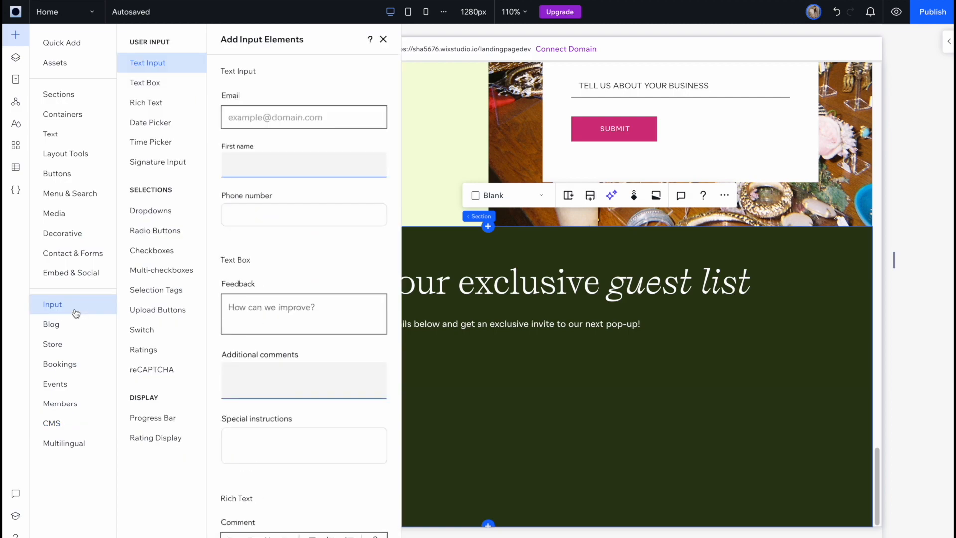
click(274, 115)
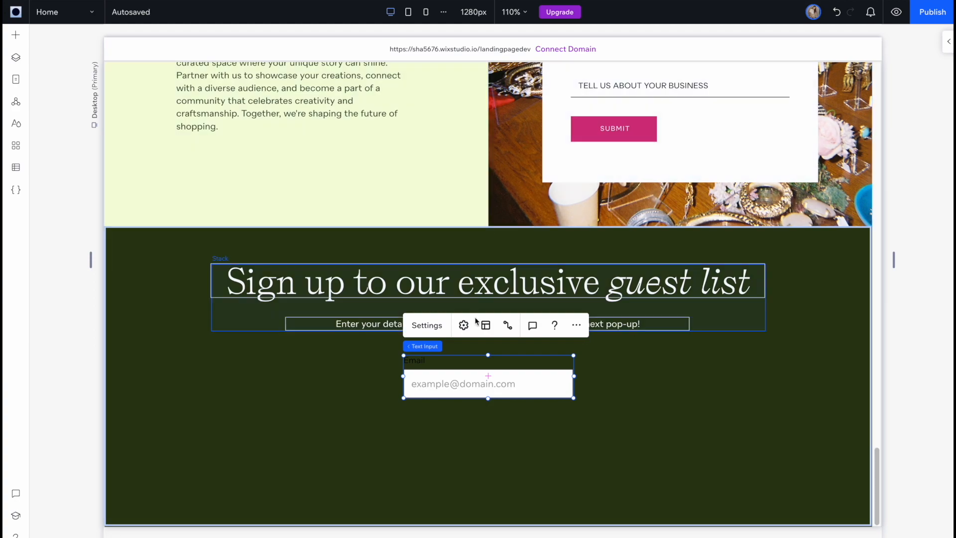
Clear the new input's field title, set its type to Text and its placeholder text to "FULL NAME"
click(432, 330)
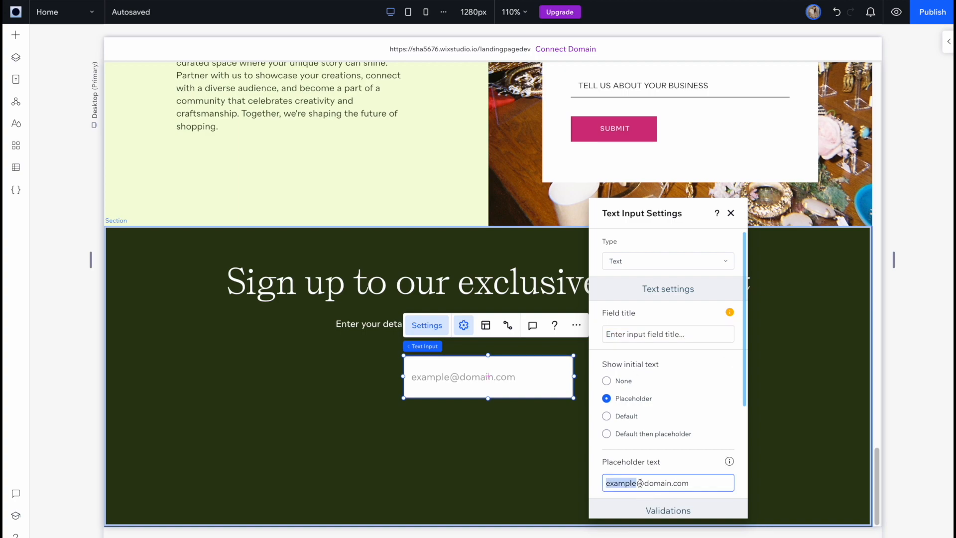
text(FULL NAME)
click(645, 267)
click(645, 267)
click(730, 213)
Move the FULL NAME input to the left below the paragraph and restyle its placeholder text in black
drag(488, 355, 366, 389)
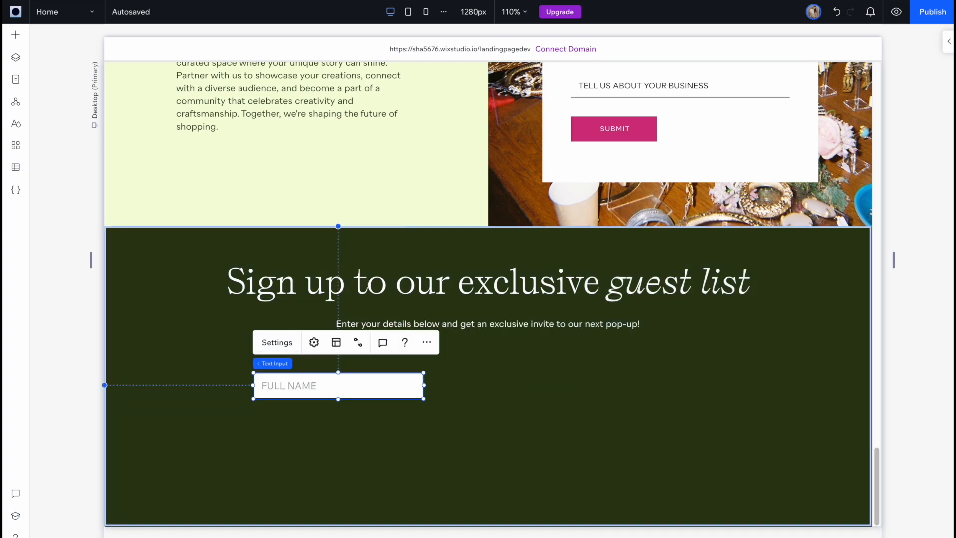
click(945, 48)
click(914, 506)
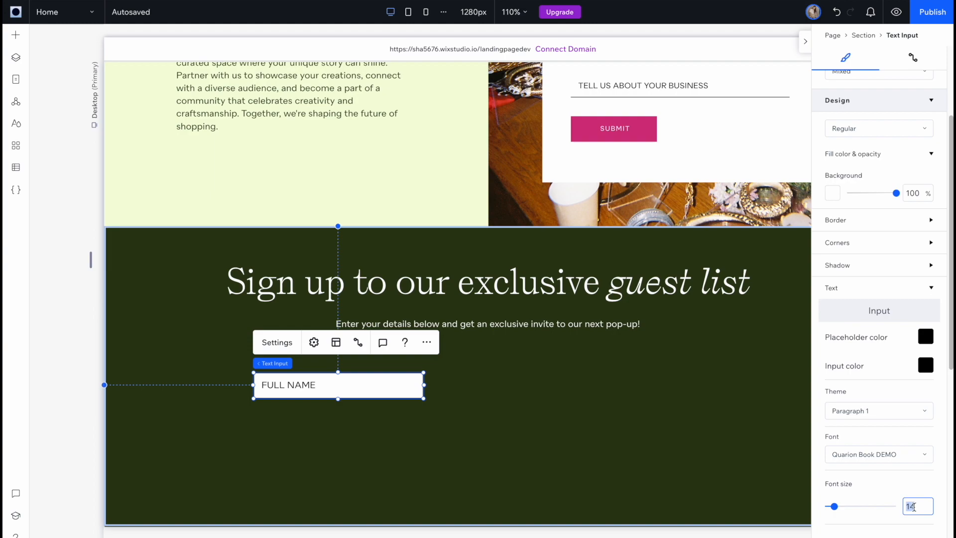
Duplicate the FULL NAME input beside it, set the copy's type to Email and its text to "EMAIL"
mouse_move(372, 388)
mouse_down()
mouse_move(541, 389)
mouse_move(392, 389)
mouse_up()
click(439, 347)
click(664, 261)
click(633, 330)
click(664, 334)
text(E)
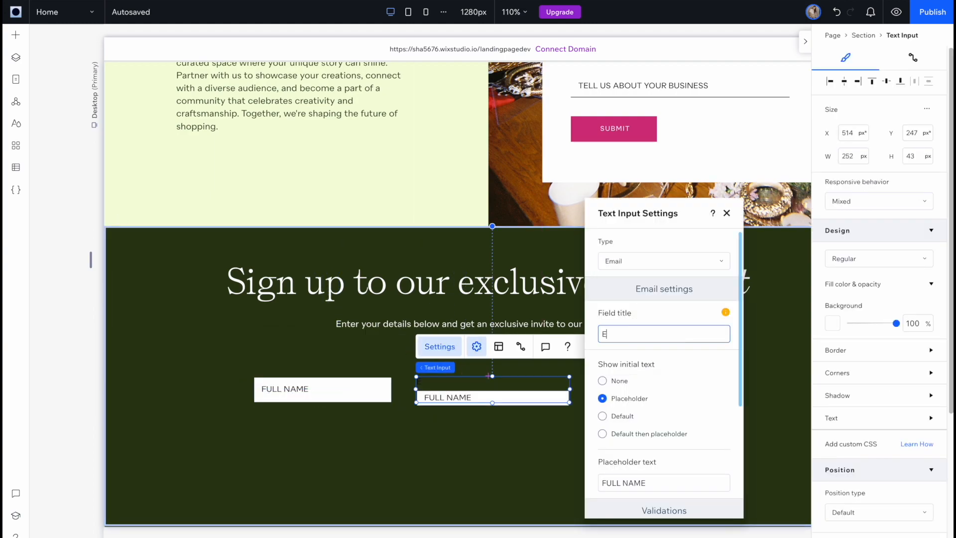
text(MAIL)
Line up the two inputs below the paragraph and place a copy of the pink SUBMIT button beside them
drag(459, 395, 629, 371)
shift+click(348, 390)
click(16, 35)
click(57, 174)
click(610, 131)
key(ctrl+c)
click(616, 371)
key(ctrl+v)
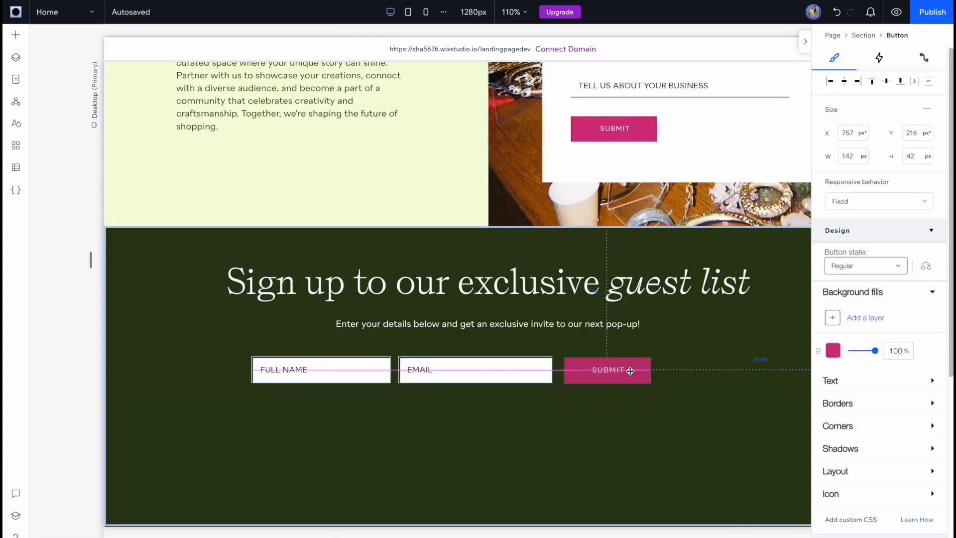
Recolor the copied SUBMIT button with the light green fill and dark text
click(833, 350)
click(866, 419)
click(830, 381)
scroll(841, 319, down, 5)
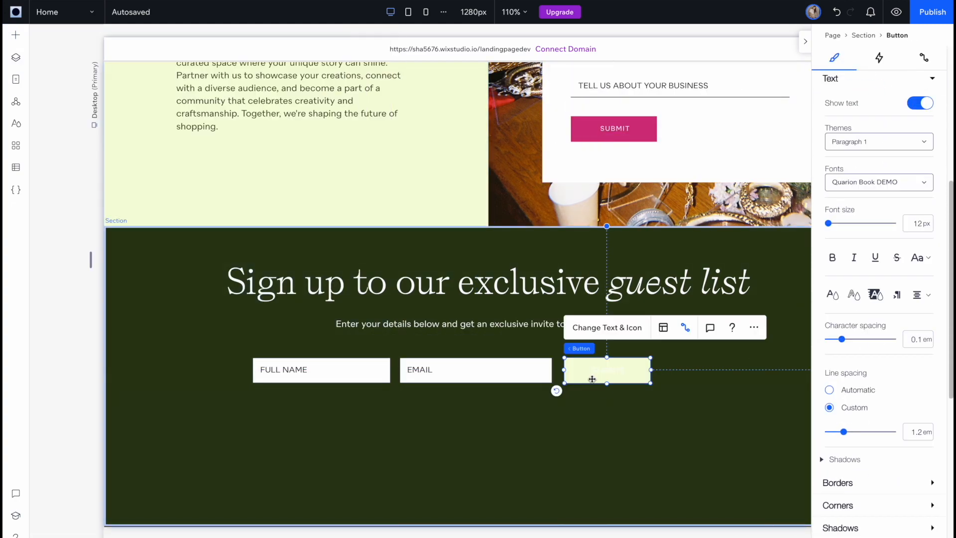
click(835, 324)
click(847, 404)
Stack both inputs with the SUBMIT button in a centered row and give the section 5% bottom padding
shift+click(478, 371)
shift+click(374, 373)
click(271, 327)
drag(493, 373, 516, 376)
click(522, 417)
scroll(652, 345, up, 3)
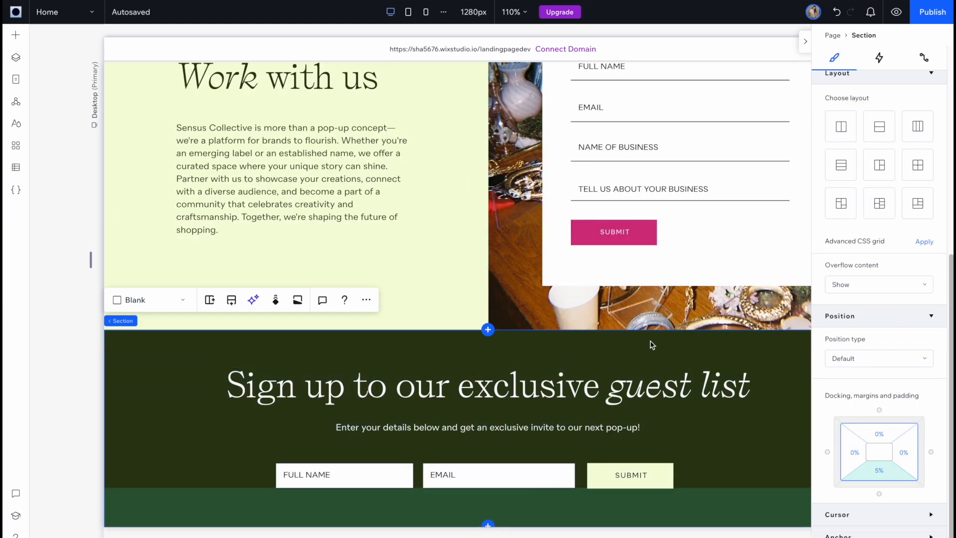
Copy the pink line above Our Gallery to the bottom edge of the guest list section with a bottom margin of -5
scroll(543, 298, up, 12)
click(452, 138)
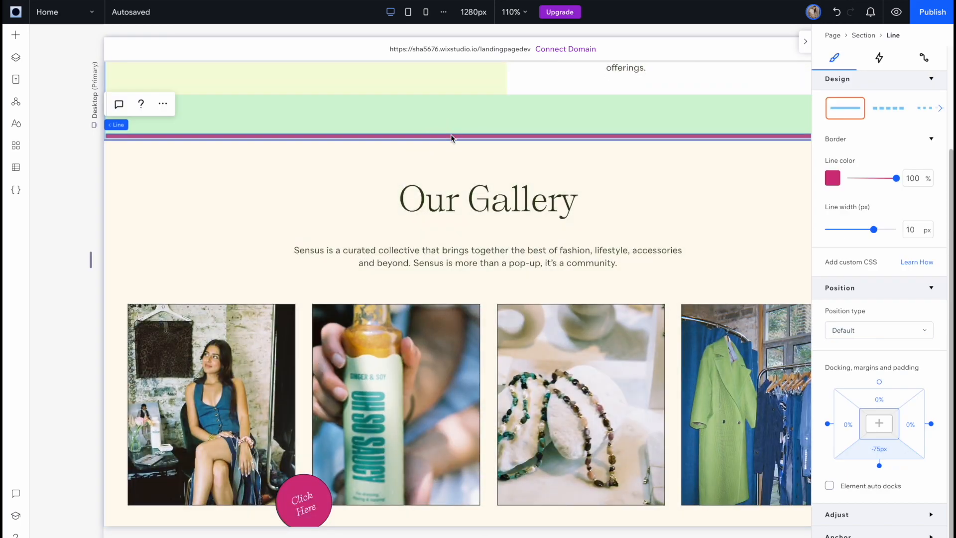
key(ctrl+c)
scroll(598, 349, down, 12)
key(ctrl+v)
scroll(879, 389, down, 3)
click(879, 449)
text(-5)
key(Return)
click(880, 465)
Move the guest list heading stack slightly upward and check the section in preview mode
click(756, 420)
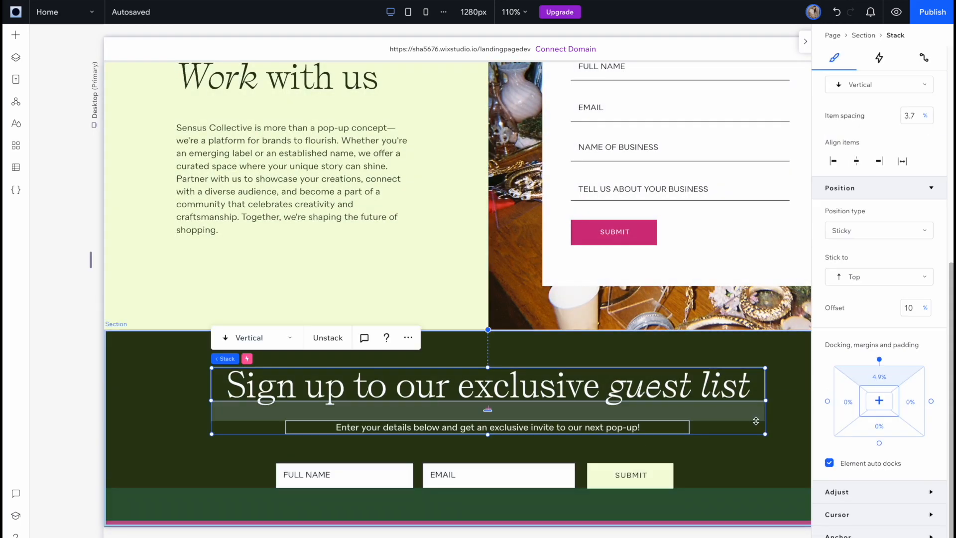
drag(664, 393, 663, 387)
click(783, 368)
click(895, 14)
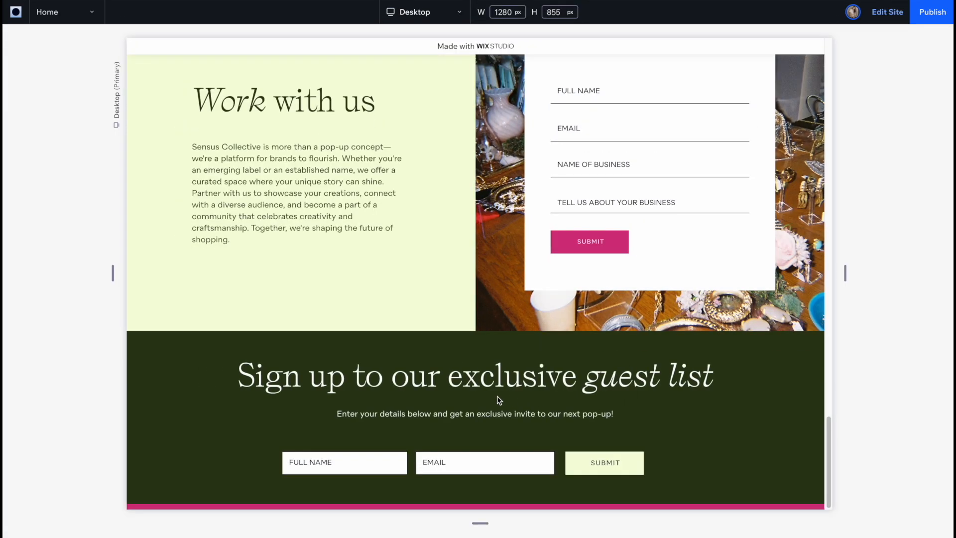
click(888, 14)
On the tablet breakpoint, set the guest list section's height to 350 px and stack the form elements vertically
click(408, 12)
click(917, 108)
text(350)
scroll(572, 398, down, 3)
drag(572, 406, 572, 436)
click(880, 459)
click(880, 498)
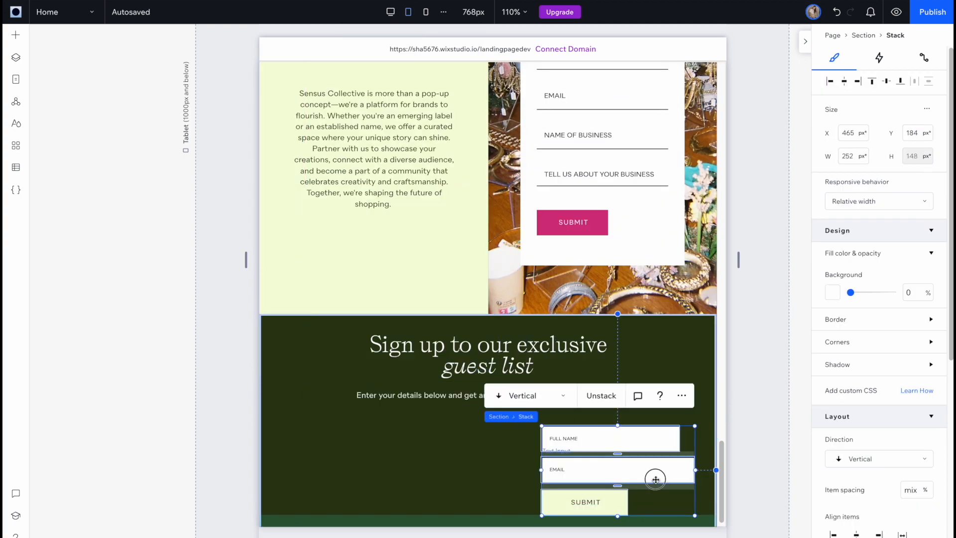
Move the tablet form stack below the paragraph and widen both inputs and the SUBMIT button to about 372 px
drag(655, 479, 520, 479)
drag(559, 470, 632, 470)
click(540, 470)
click(528, 440)
drag(544, 439, 631, 439)
click(473, 503)
drag(493, 503, 622, 506)
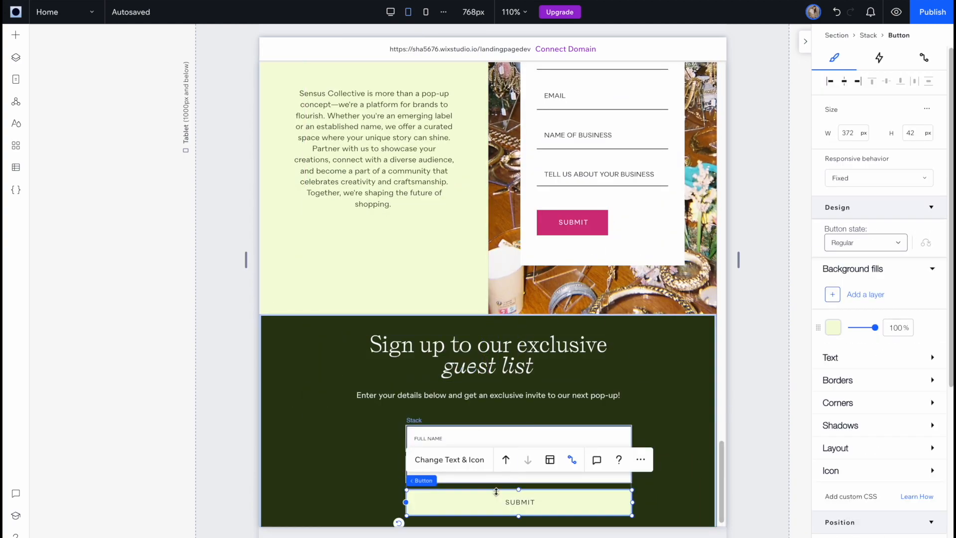
Enlarge the text of the FULL NAME and EMAIL inputs and center the form stack in the tablet section
click(498, 438)
scroll(873, 448, down, 3)
click(498, 470)
scroll(918, 448, down, 3)
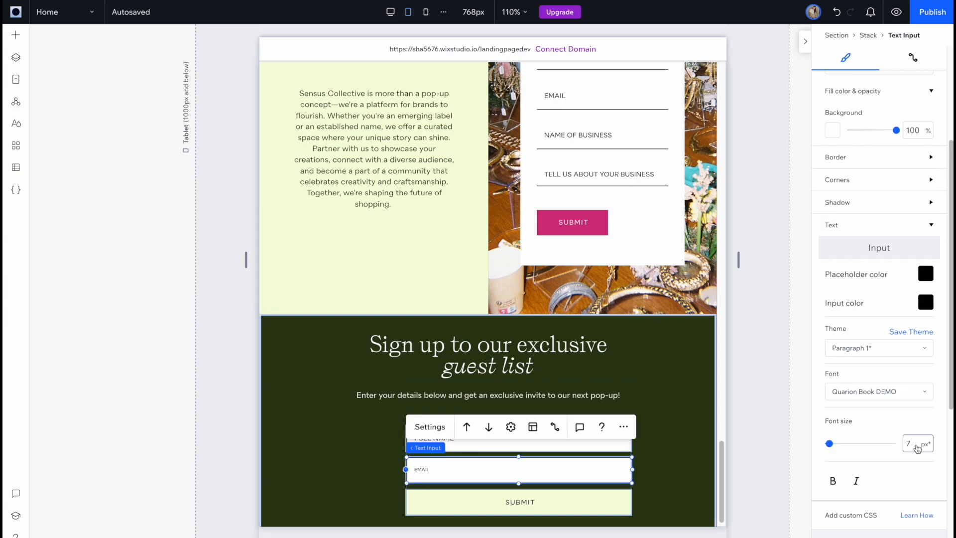
drag(630, 457, 577, 454)
Set the tablet guest list section's bottom padding to 8% and the pink line's bottom margin to -8
click(672, 450)
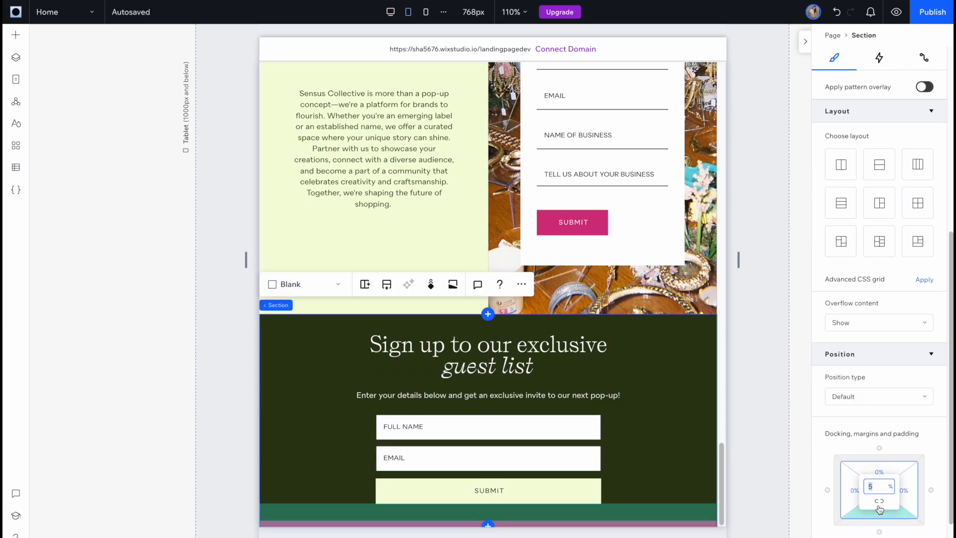
text(8)
click(599, 513)
click(879, 442)
text(-8)
click(578, 365)
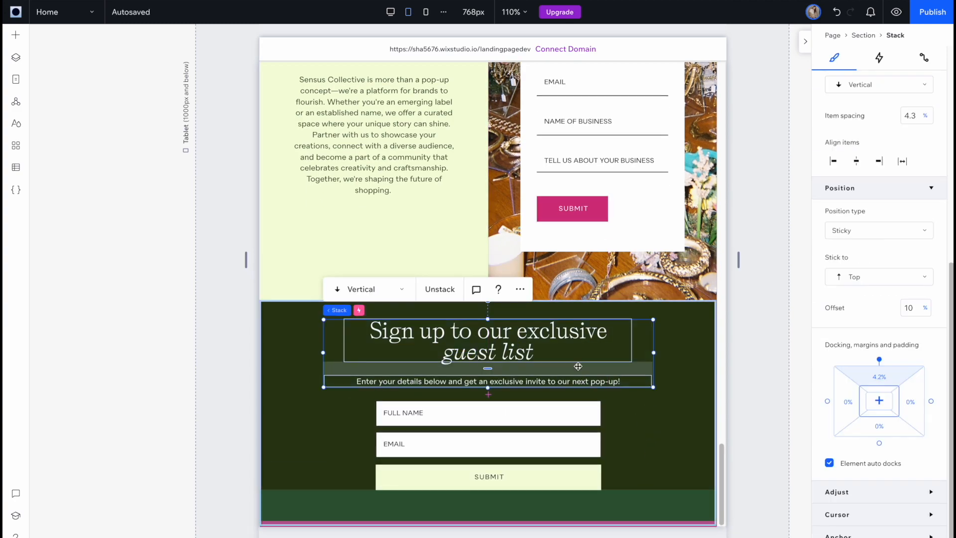
shift+click(558, 414)
shift+click(558, 445)
shift+click(558, 478)
click(702, 393)
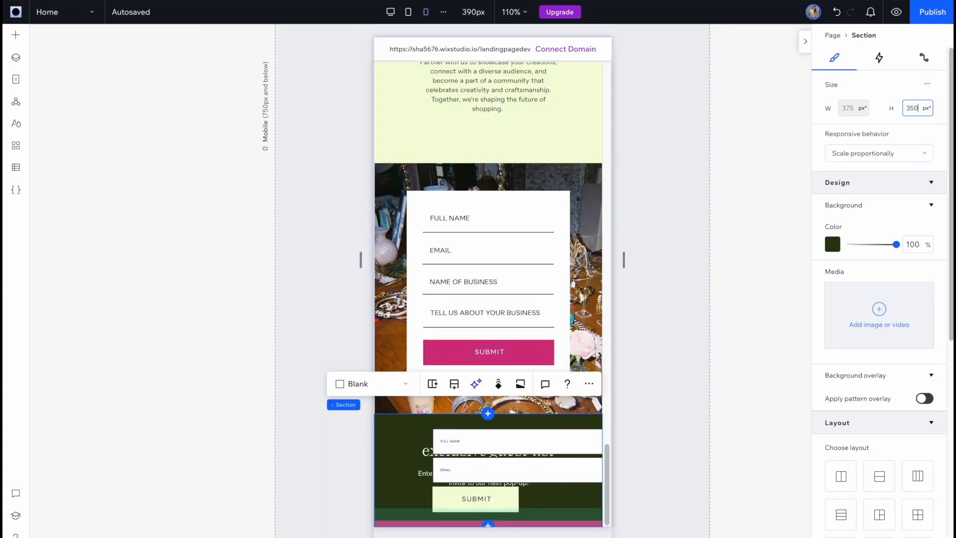
Set the mobile guest list section's height to 400 px and position the form stack below the paragraph
key(Return)
click(544, 449)
click(911, 108)
text(400)
mouse_move(545, 448)
mouse_down()
mouse_move(516, 439)
mouse_move(538, 437)
mouse_up()
key(Return)
Resize both inputs and the SUBMIT button to the same full width of the mobile form stack
drag(627, 437, 513, 438)
click(557, 409)
drag(627, 409, 514, 408)
drag(513, 479, 575, 479)
click(498, 409)
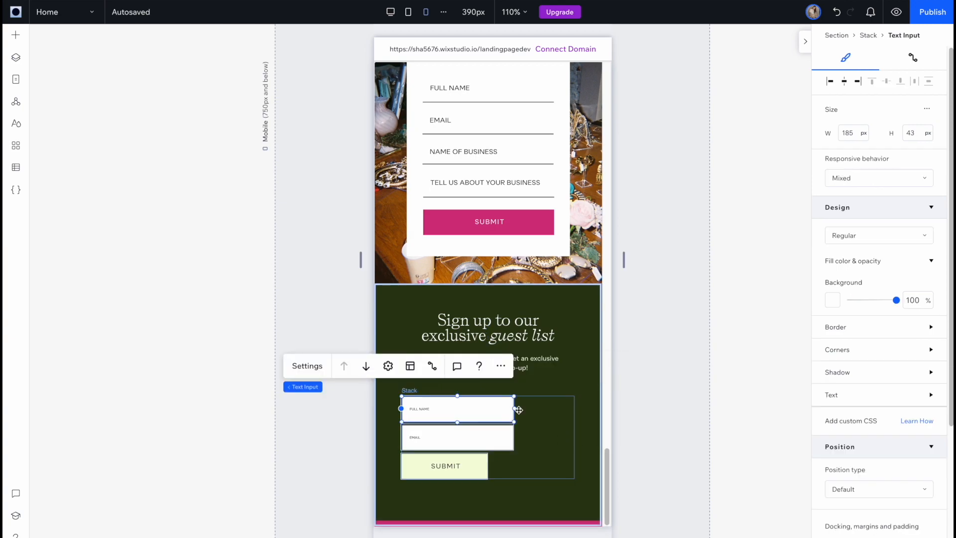
drag(514, 409, 576, 409)
drag(513, 437, 575, 437)
click(463, 466)
drag(488, 466, 576, 466)
Increase the spacing between the mobile form elements and enlarge the text of both inputs
click(488, 451)
drag(487, 424, 529, 434)
click(530, 438)
click(864, 394)
scroll(863, 520, down, 2)
click(542, 406)
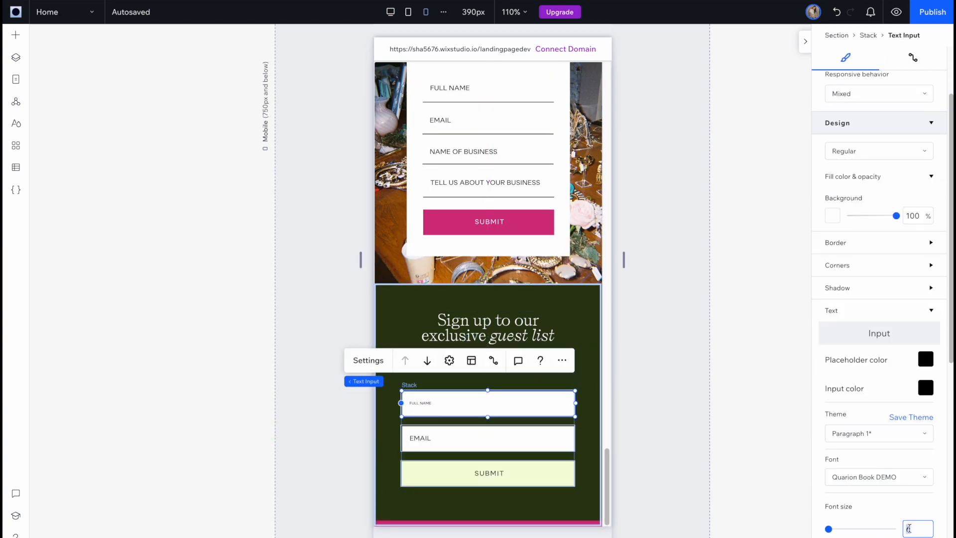
click(545, 397)
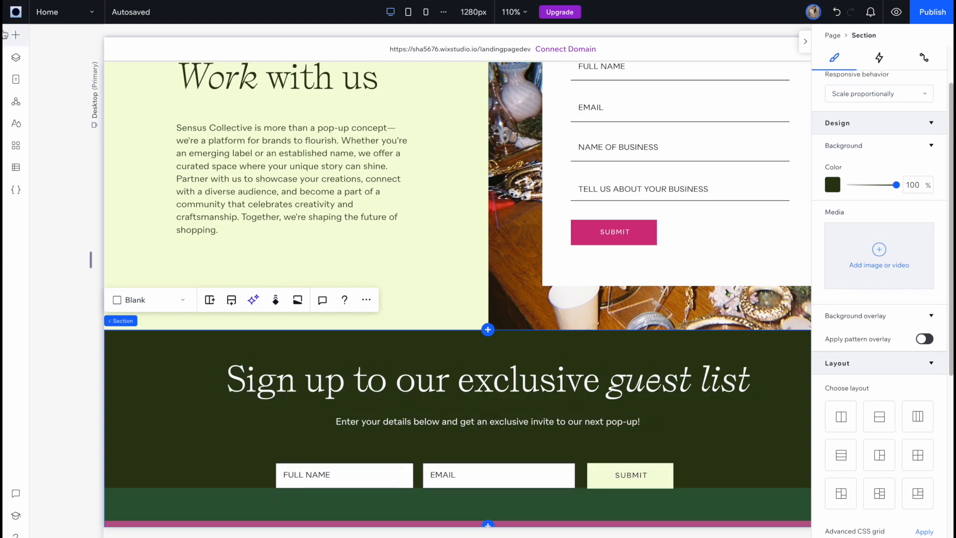
Add a dataset for the Gust List collection to the desktop page and change its dataset mode
click(11, 35)
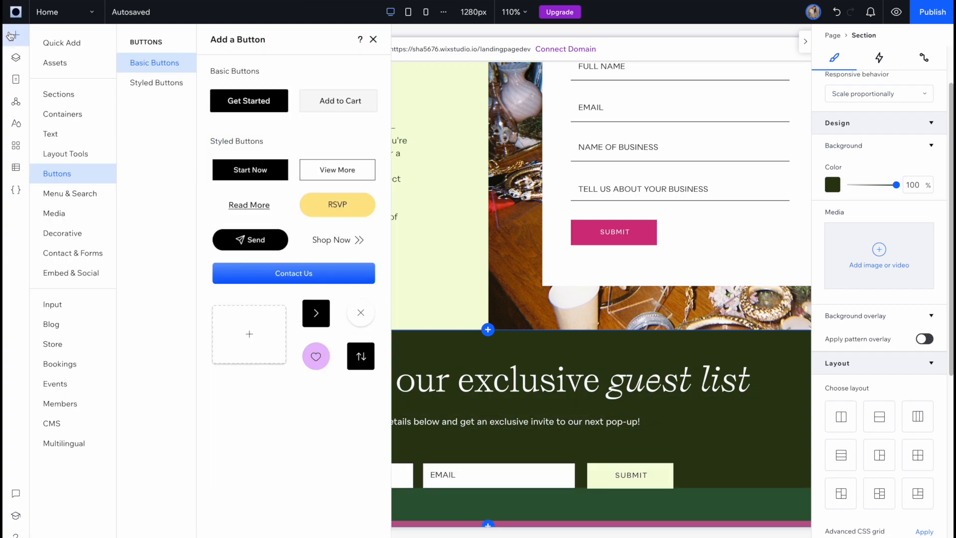
click(54, 423)
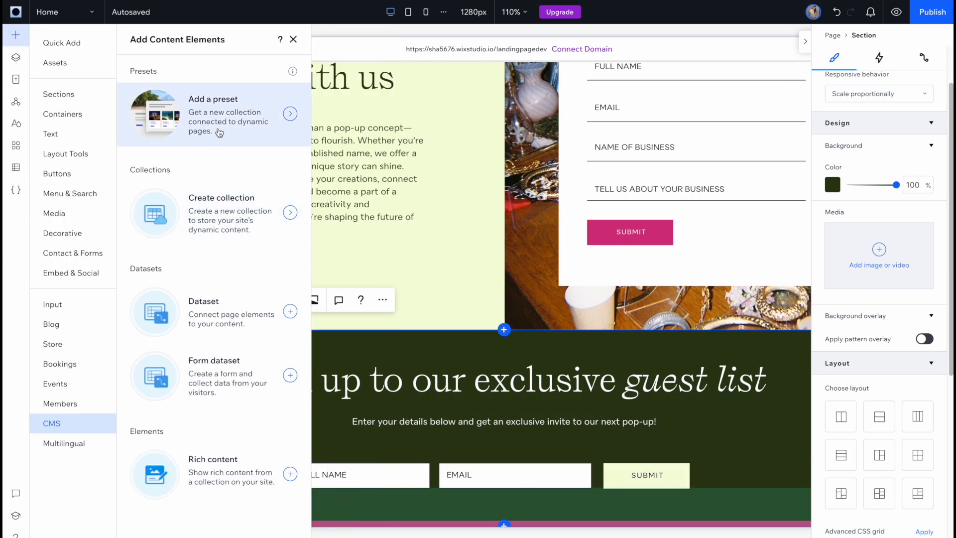
click(231, 314)
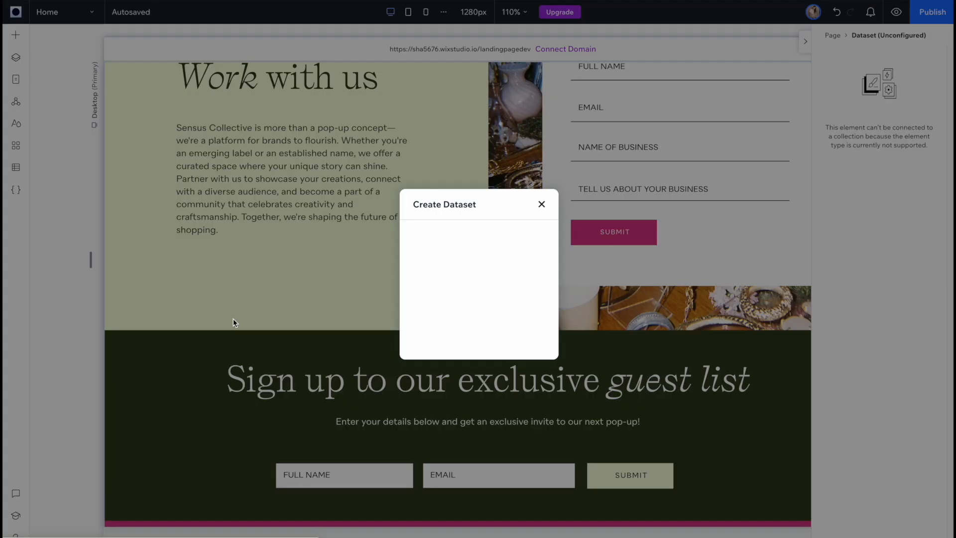
click(500, 251)
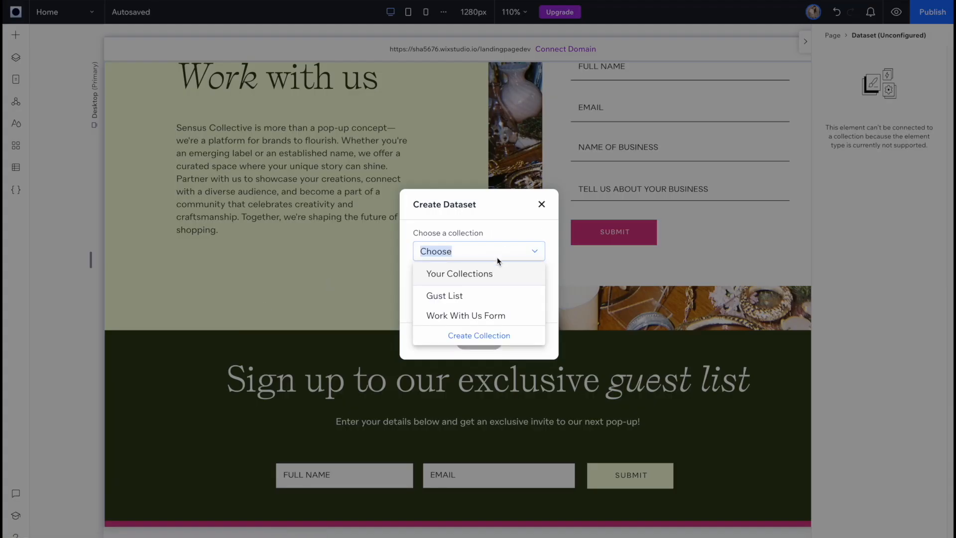
click(489, 296)
click(478, 341)
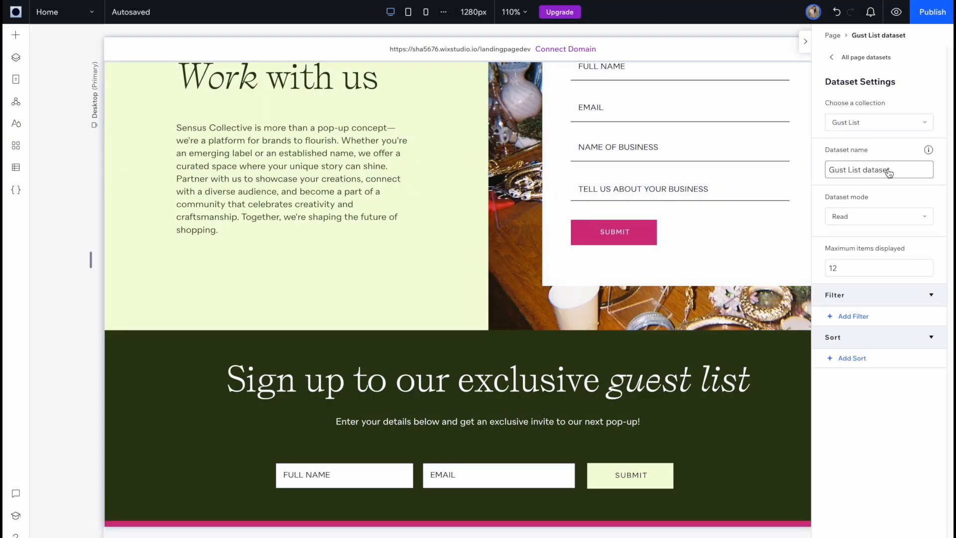
click(876, 216)
click(867, 255)
Connect the guest list FULL NAME input to the Name field of the Gust List dataset
click(375, 474)
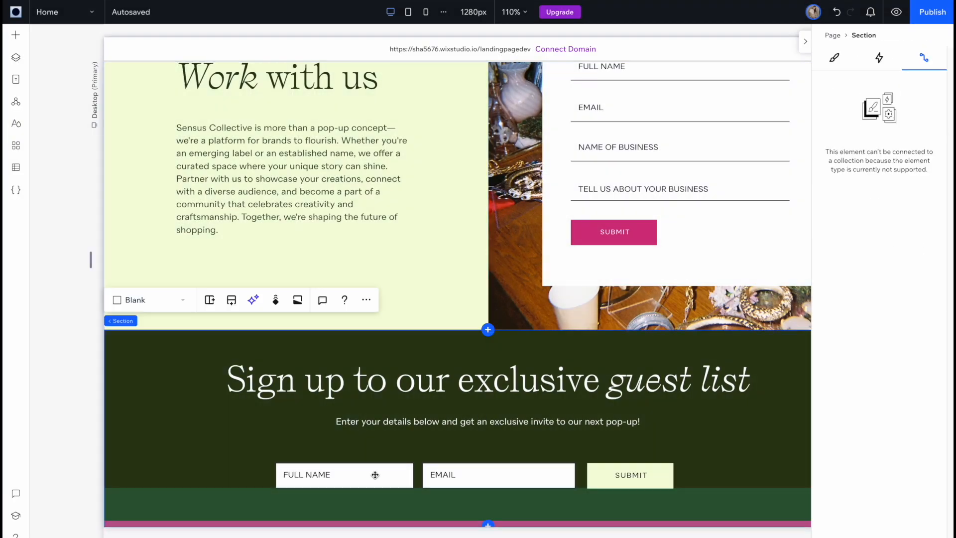
click(391, 475)
right_click(393, 476)
click(392, 476)
click(878, 124)
click(877, 163)
click(878, 205)
click(882, 228)
Connect the guest list EMAIL input's value to the dataset's Email field
click(498, 474)
click(879, 204)
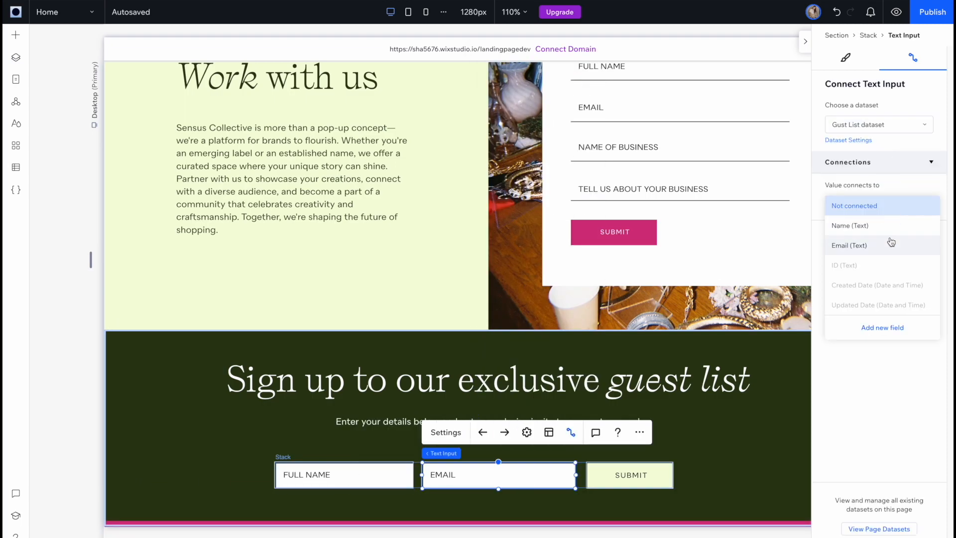
click(889, 242)
Connect the guest list SUBMIT button to the Gust List dataset with Submit as its click action
click(630, 475)
click(878, 124)
click(881, 106)
click(879, 205)
Add a success message for the guest list submission and move it from the page top to below the form
scroll(676, 377, up, 15)
scroll(676, 377, up, 20)
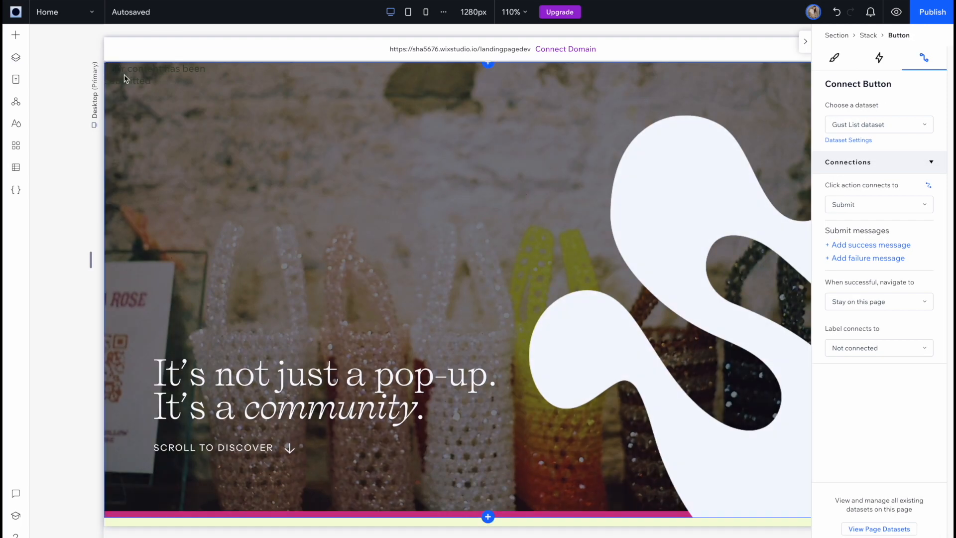
click(871, 245)
drag(513, 493, 508, 194)
scroll(529, 420, down, 15)
scroll(528, 419, down, 11)
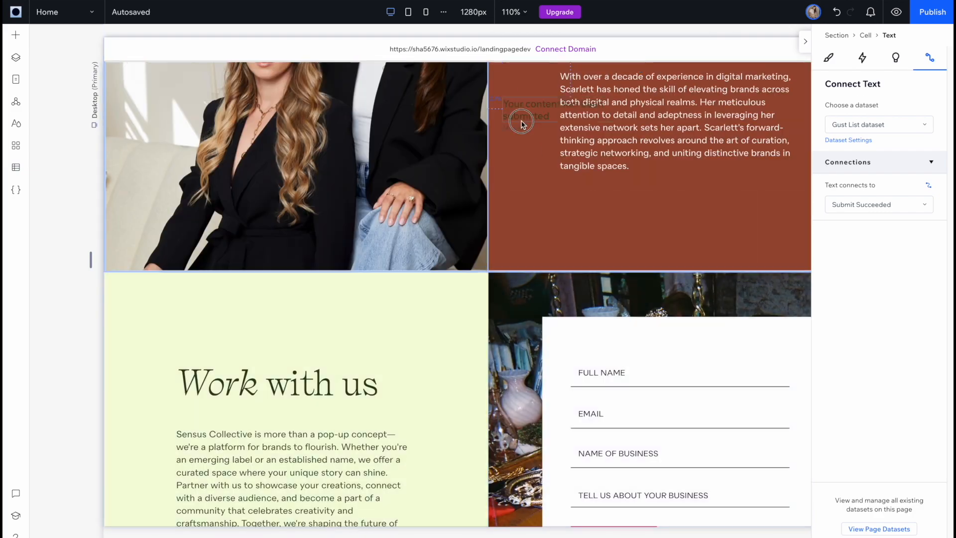
drag(522, 124, 485, 497)
Widen the success message to about 400 px, recolor it in a light tone and set its font size to 12
drag(568, 501, 674, 504)
click(829, 58)
click(926, 477)
click(833, 391)
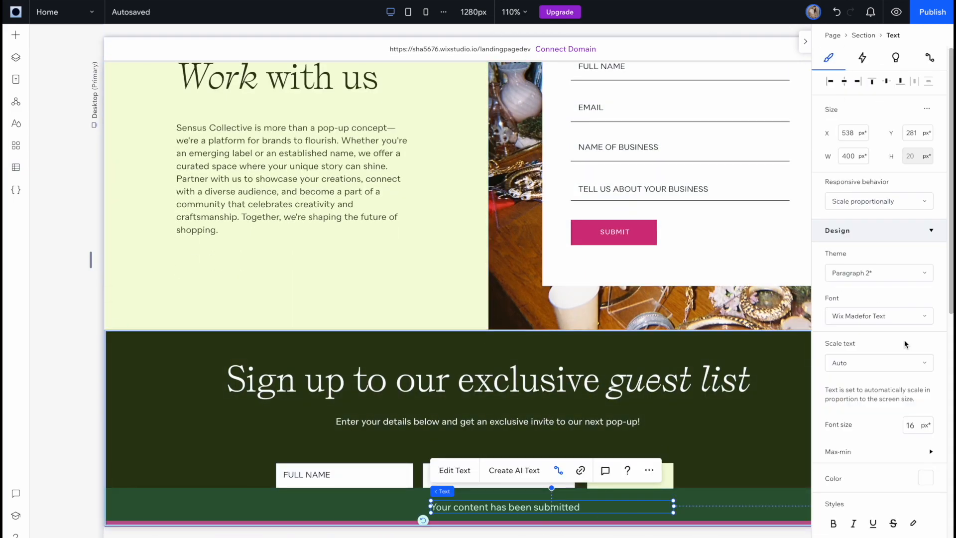
click(911, 426)
text(12)
Center the success message's text and position it beneath the guest list form row
scroll(879, 425, down, 2)
click(854, 473)
drag(572, 507, 516, 501)
click(498, 393)
Adjust the success message's font size for the tablet layout and set it to 9 px for mobile
click(408, 12)
click(518, 504)
click(910, 425)
click(425, 12)
click(911, 425)
text(9)
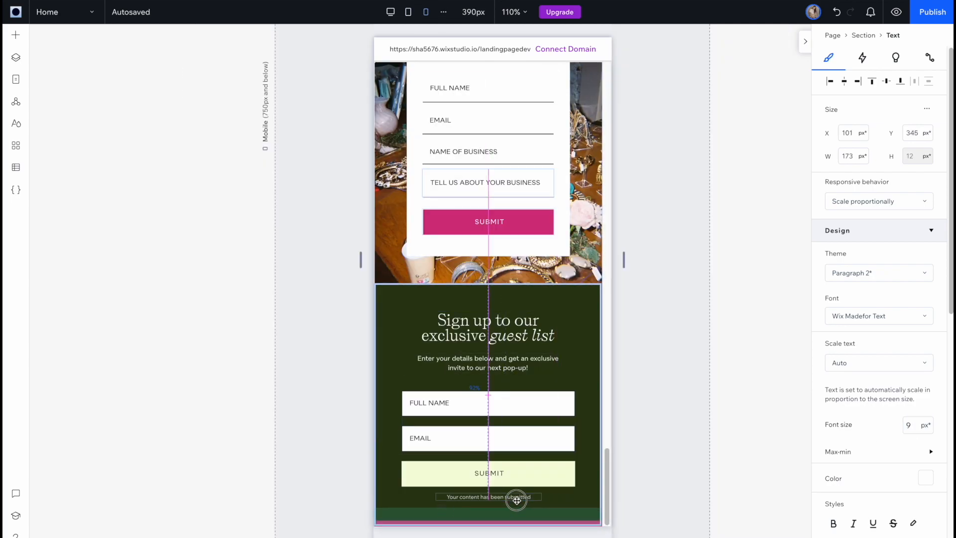
In the desktop layout, move the other success message into the Work With Us form below SUBMIT, about 320 px wide
click(390, 12)
scroll(529, 299, down, 5)
drag(527, 299, 486, 504)
scroll(479, 448, down, 8)
drag(479, 95, 479, 452)
scroll(479, 453, down, 10)
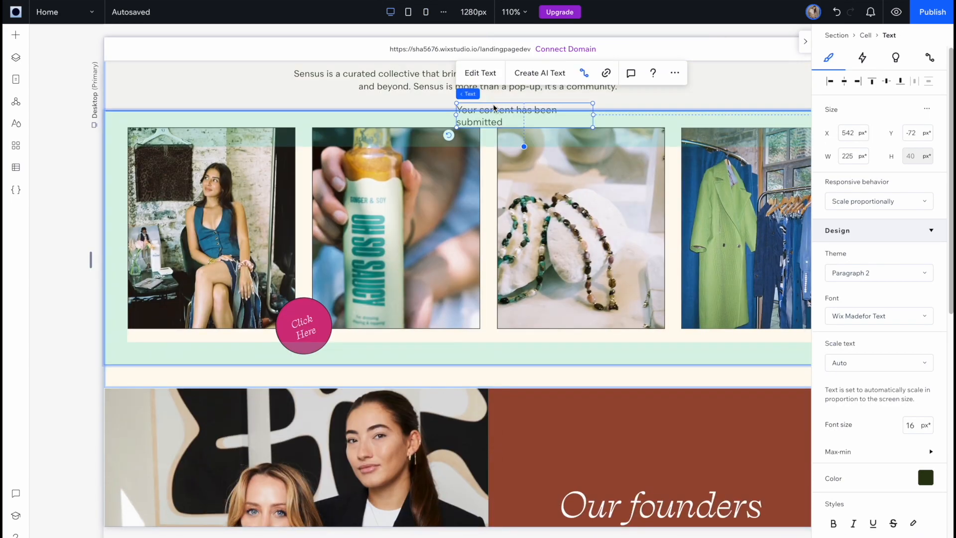
drag(495, 106, 498, 463)
scroll(498, 463, down, 6)
scroll(498, 448, down, 7)
drag(495, 151, 765, 427)
Style the Work With Us success message in black at a 12 px font size
click(926, 478)
click(845, 409)
click(939, 326)
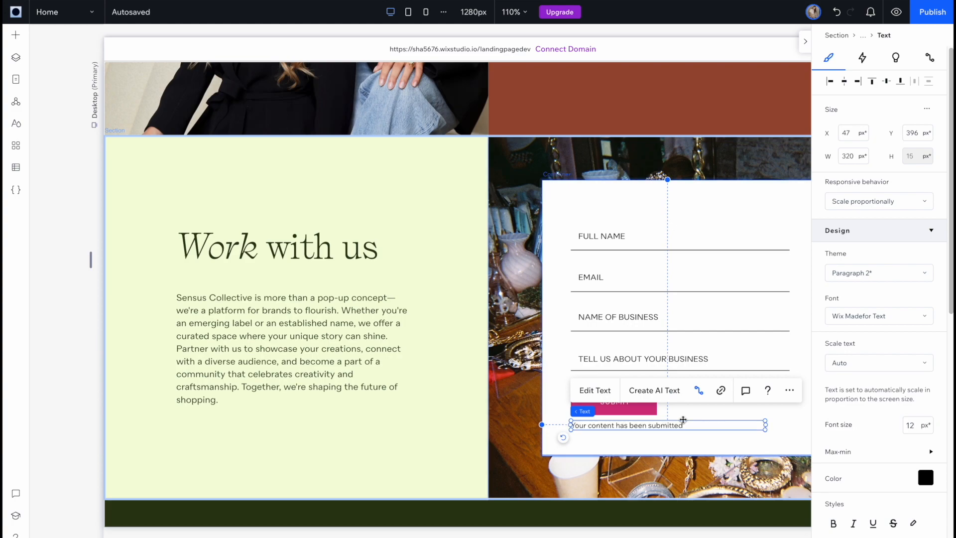
In the mobile layout, place the Work With Us success message beneath SUBMIT at 9 px and centre the shortened form container in its cell
click(408, 12)
click(426, 12)
drag(488, 321, 488, 303)
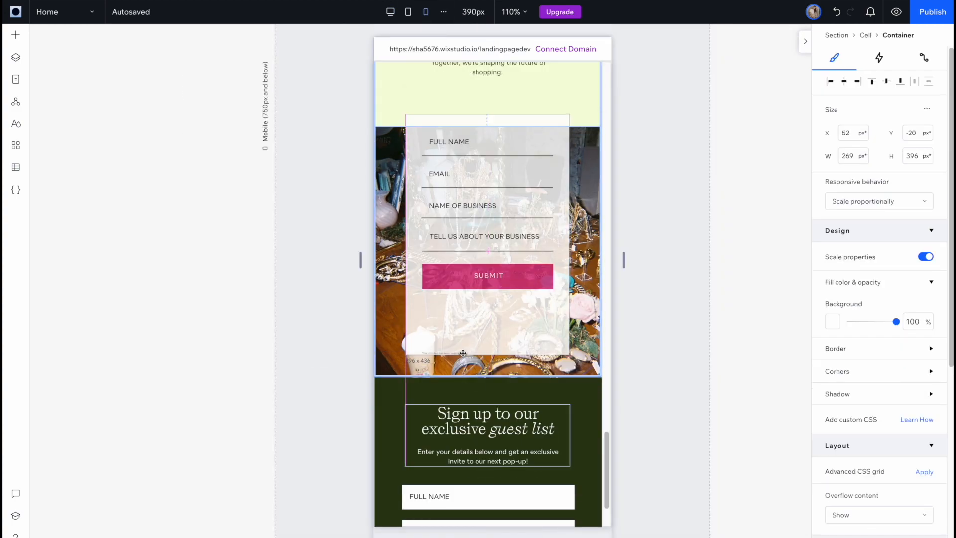
key(ctrl+z)
drag(457, 370, 461, 318)
drag(457, 338, 456, 337)
click(910, 425)
text(9)
drag(488, 167, 489, 168)
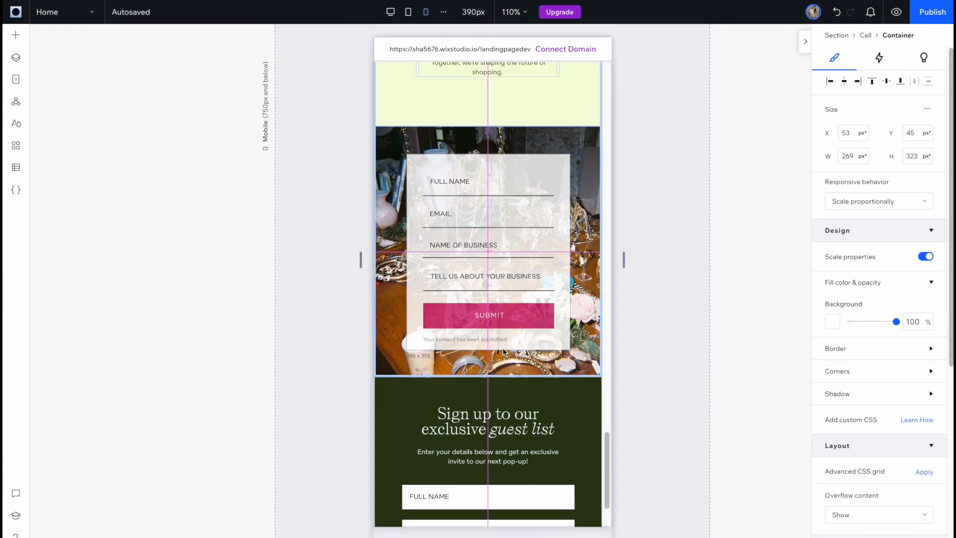
click(662, 279)
Preview the desktop page and review the hero, Discover & Connect, gallery and founders sections
scroll(663, 279, down, 2)
click(896, 28)
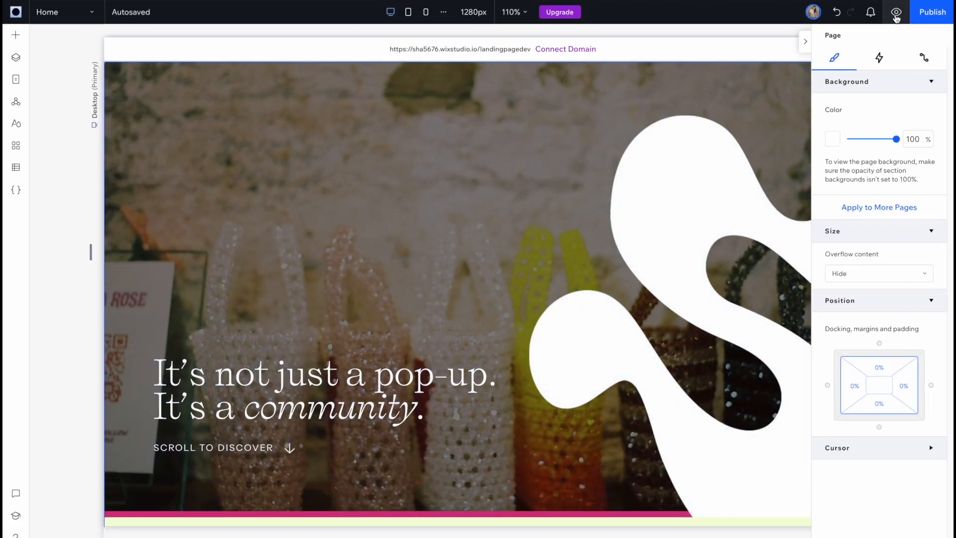
click(897, 12)
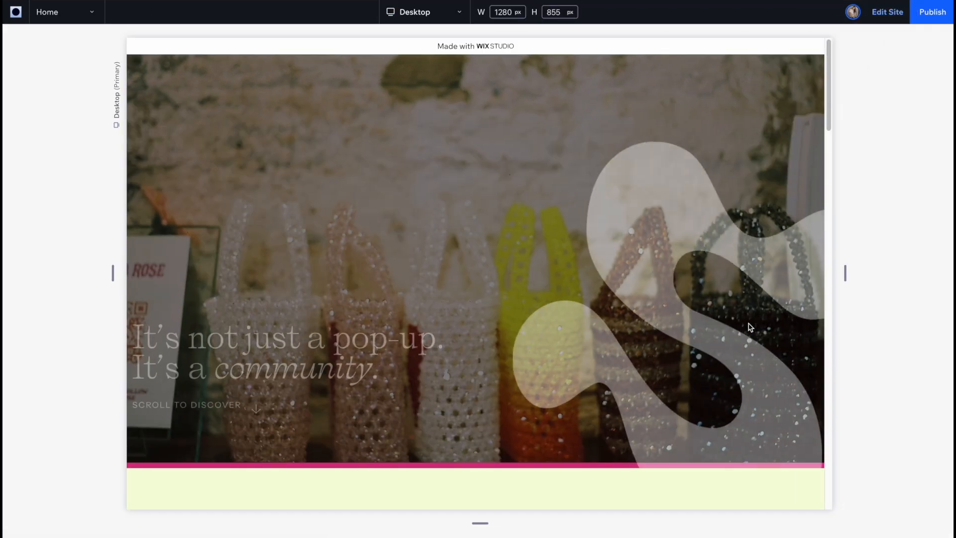
scroll(749, 326, down, 6)
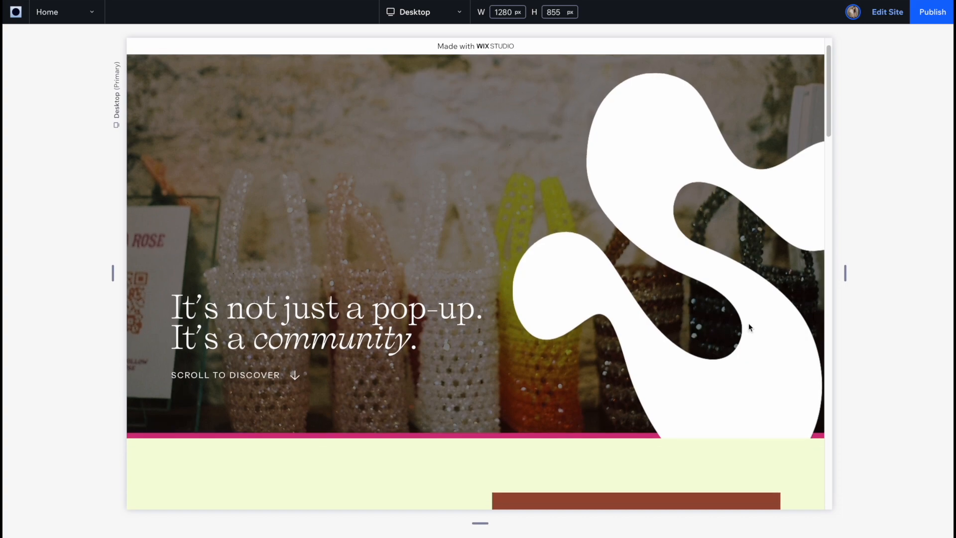
scroll(749, 328, down, 5)
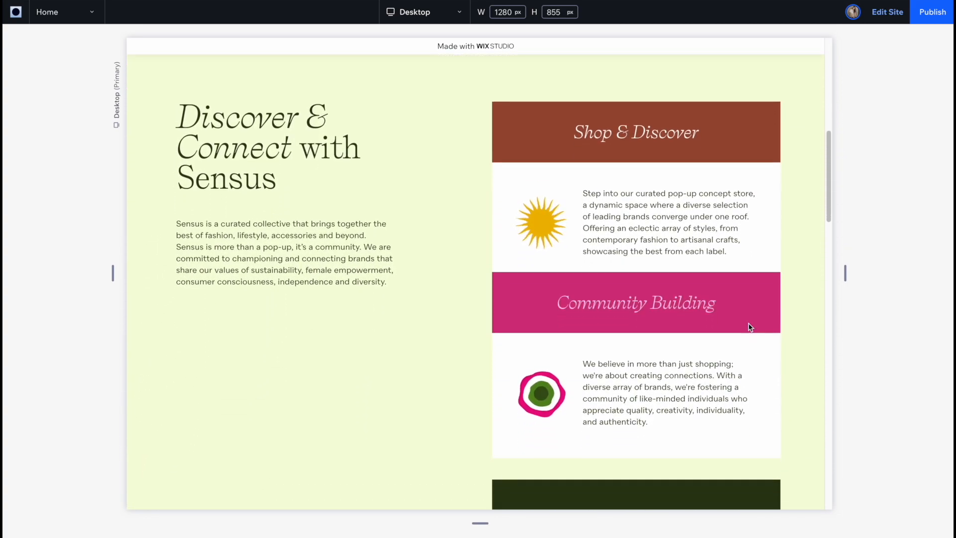
scroll(750, 327, down, 4)
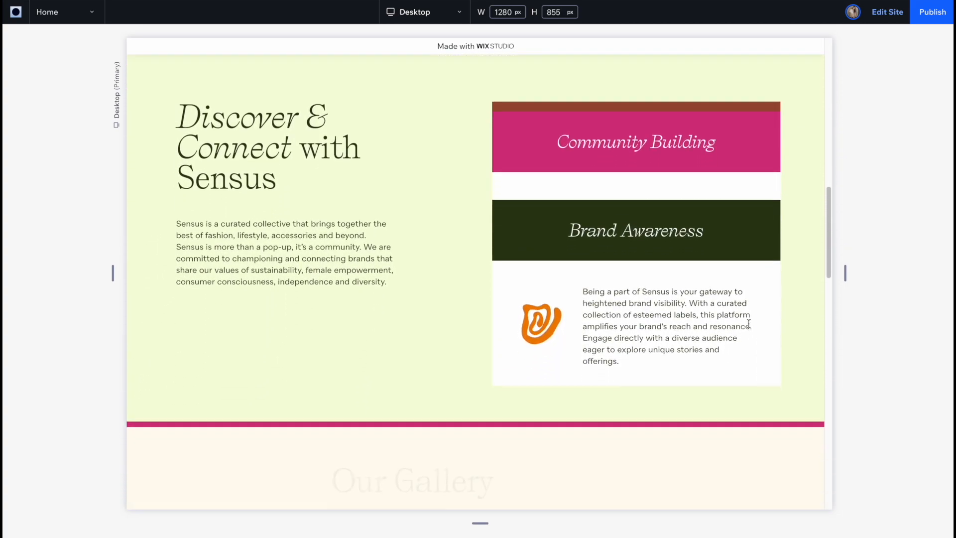
scroll(748, 322, down, 4)
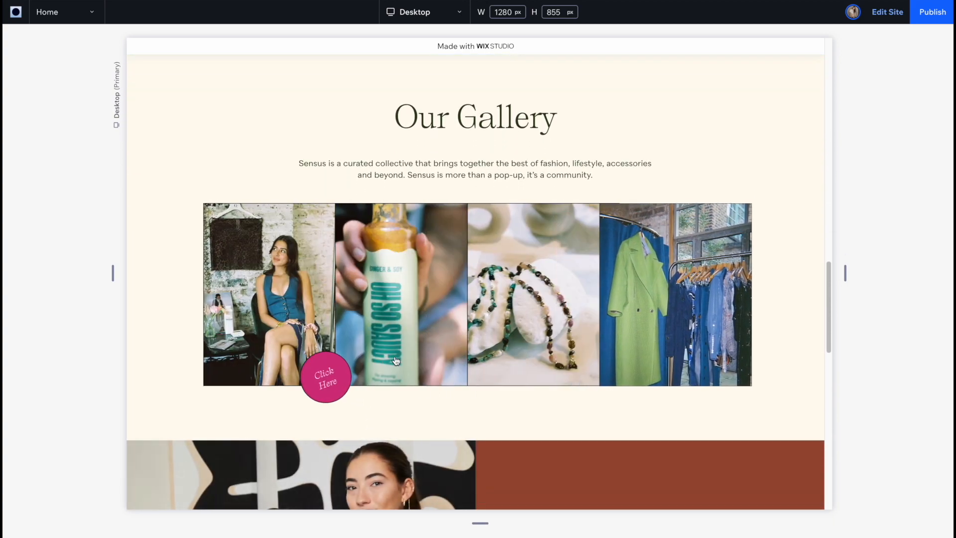
scroll(361, 443, down, 2)
scroll(366, 453, down, 8)
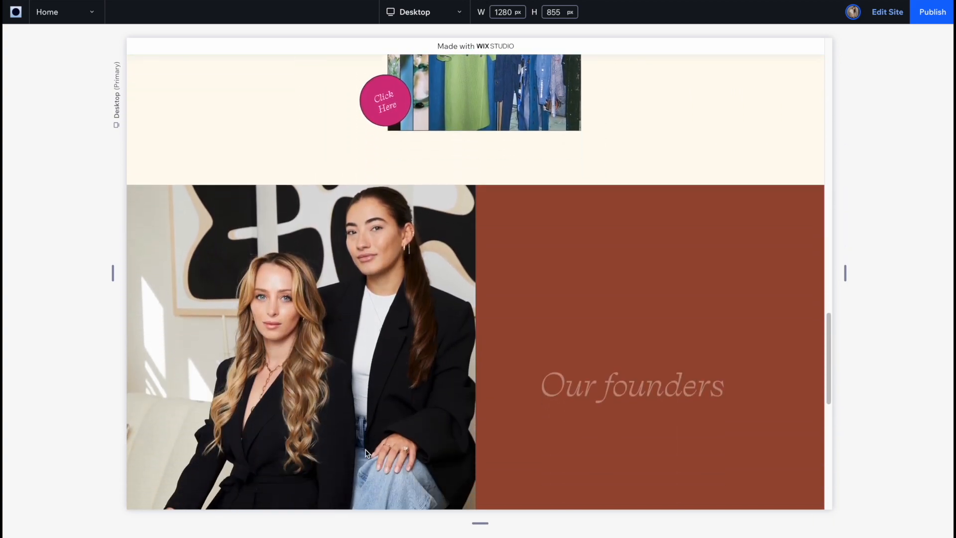
scroll(366, 453, down, 3)
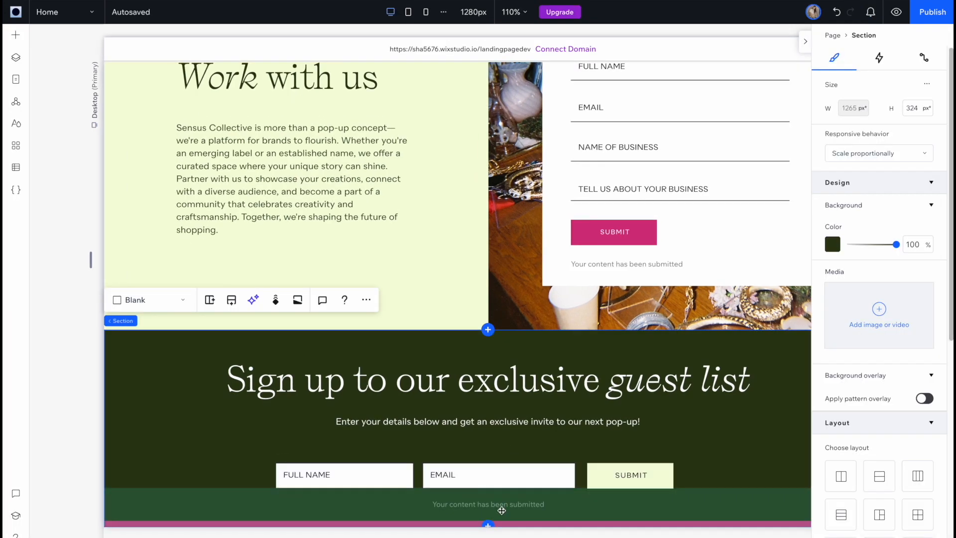
Add a blank section below the guest list section and fill it with the reddish-brown theme color #9C4D36
click(500, 510)
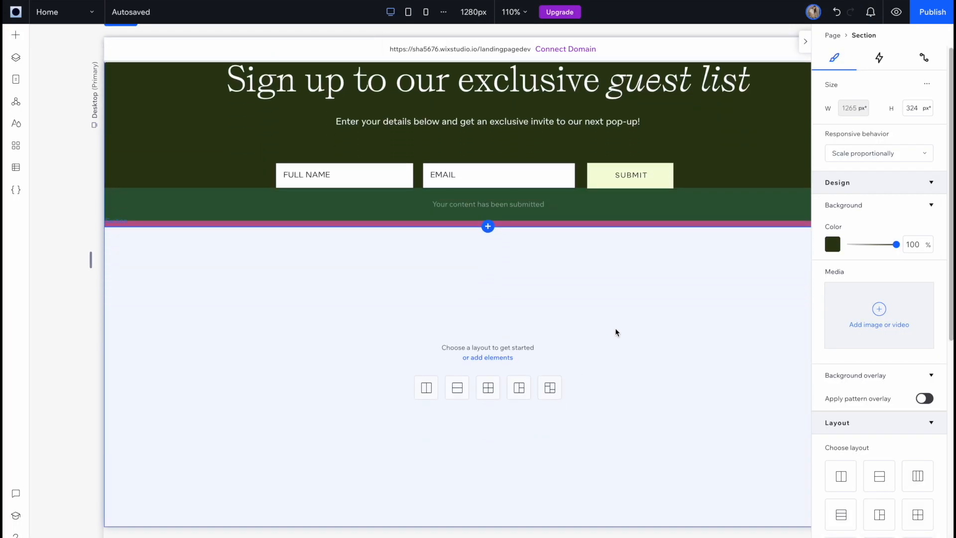
click(615, 328)
click(841, 245)
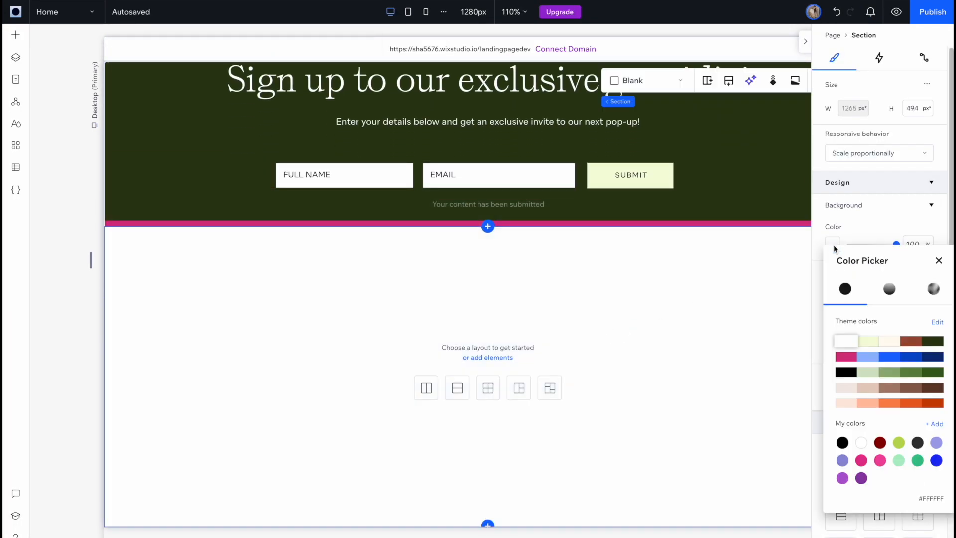
click(911, 344)
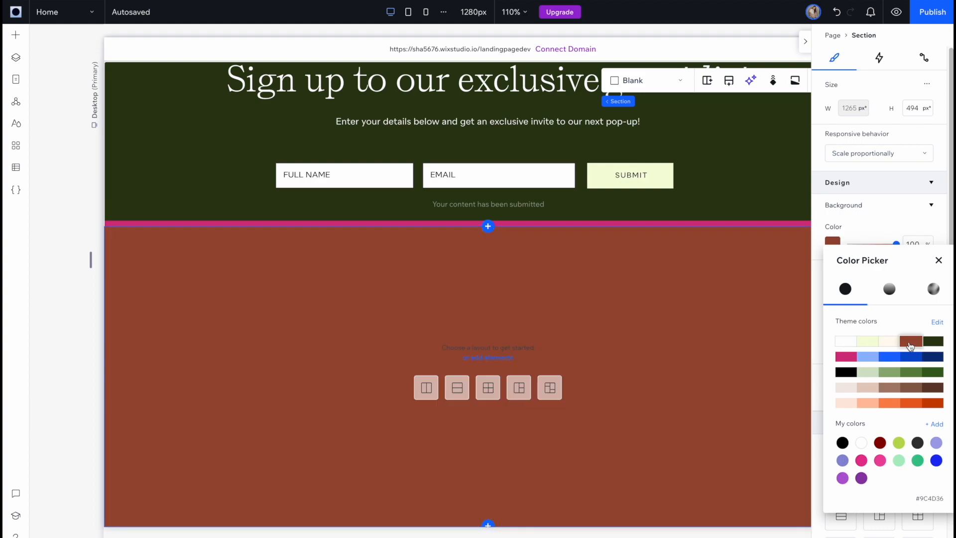
click(683, 309)
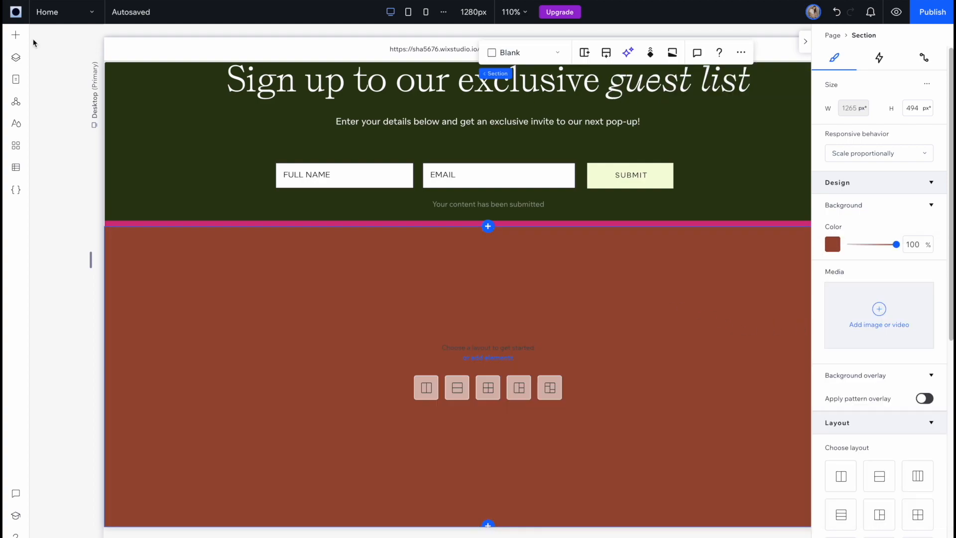
Add the white Sensus logo from the site files to the new section, resize it to about 125 × 162 px, and center it horizontally
click(15, 35)
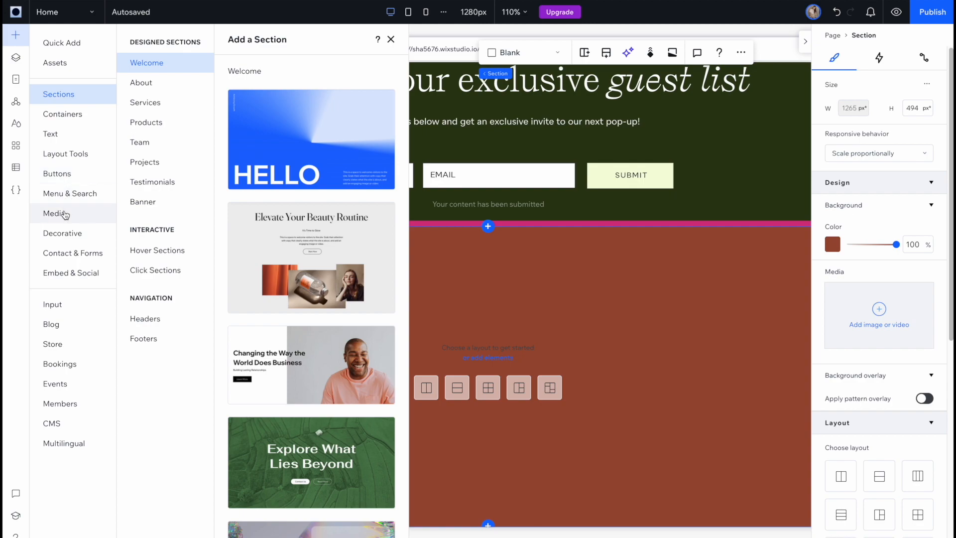
click(70, 213)
drag(255, 177, 473, 339)
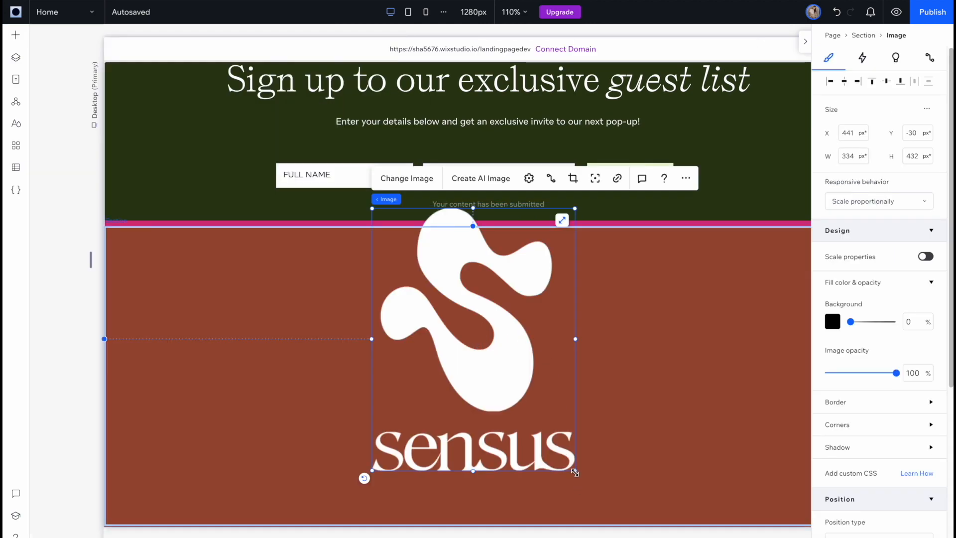
drag(576, 472, 407, 252)
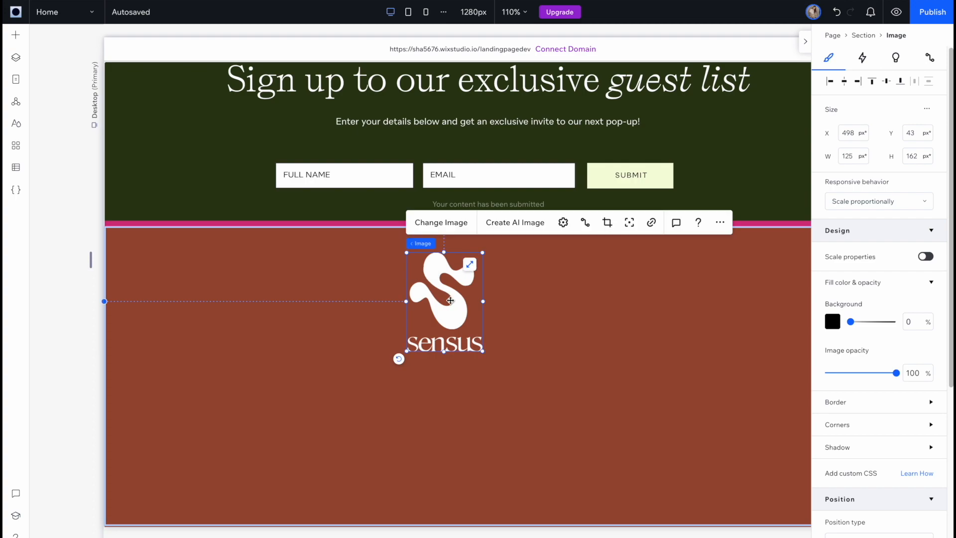
drag(450, 300, 476, 302)
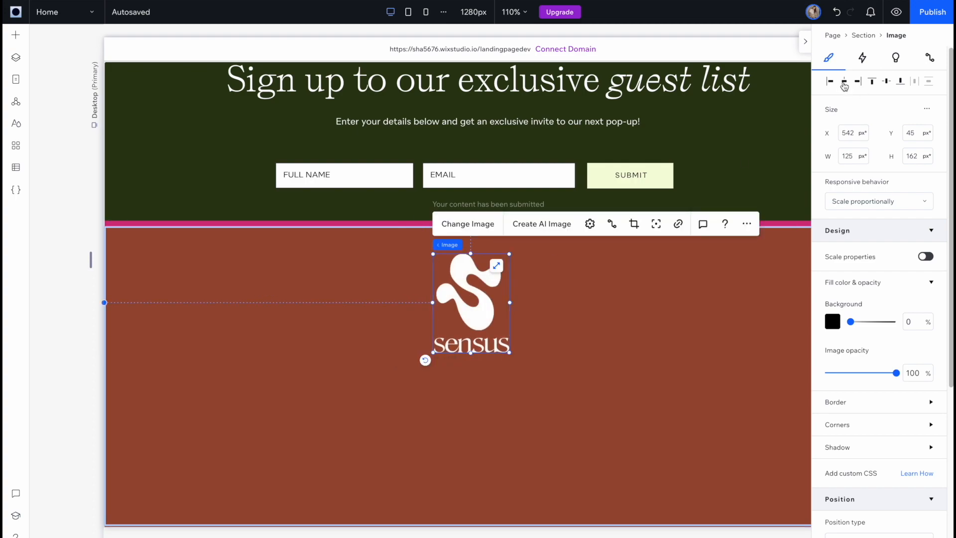
click(844, 86)
Set the height of the reddish-brown logo section to 300 px
click(619, 337)
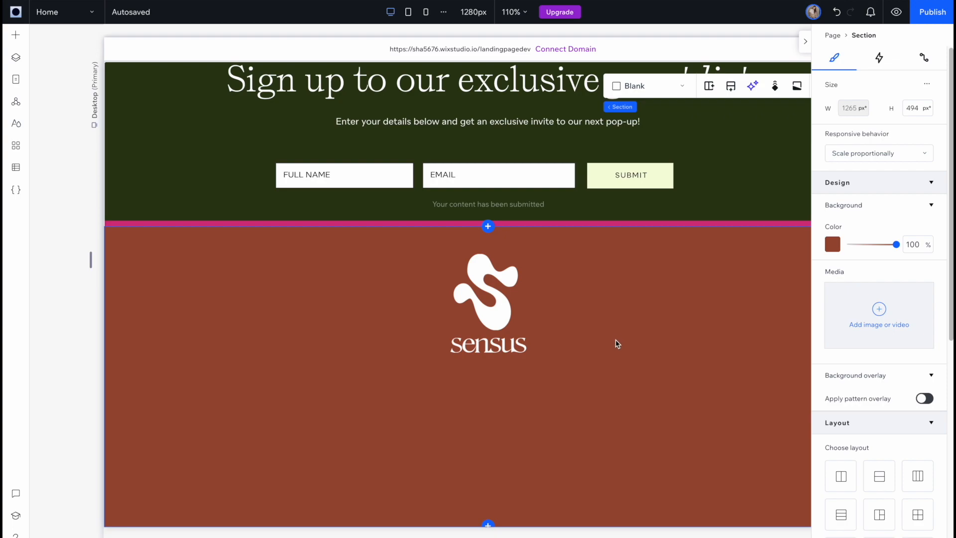
click(343, 432)
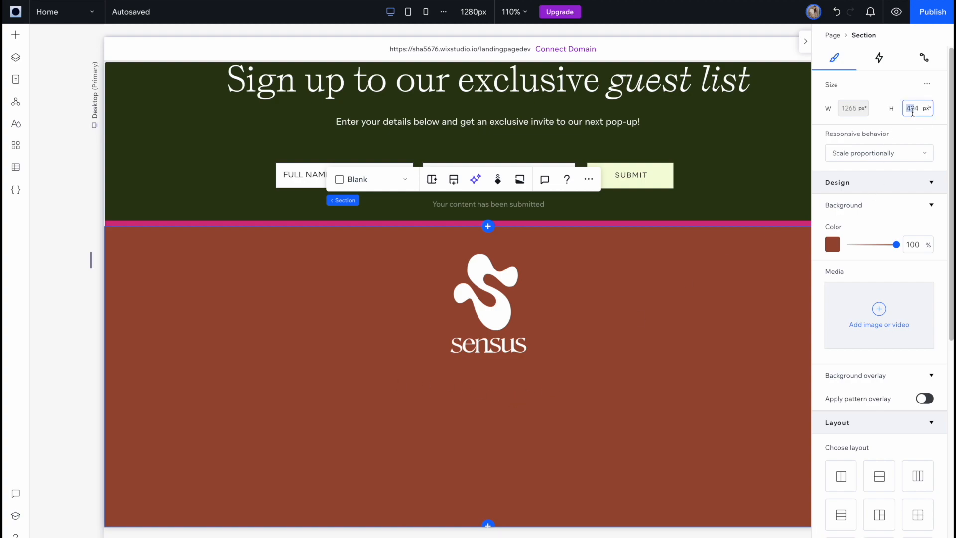
text(300)
key(Return)
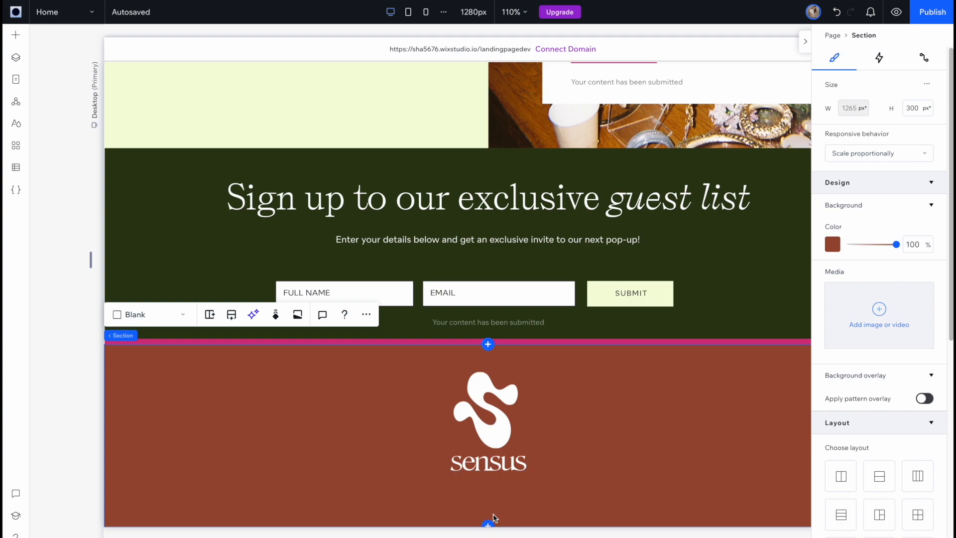
Add a plain horizontal menu about 334 px wide beneath the logo in the reddish-brown section
click(17, 36)
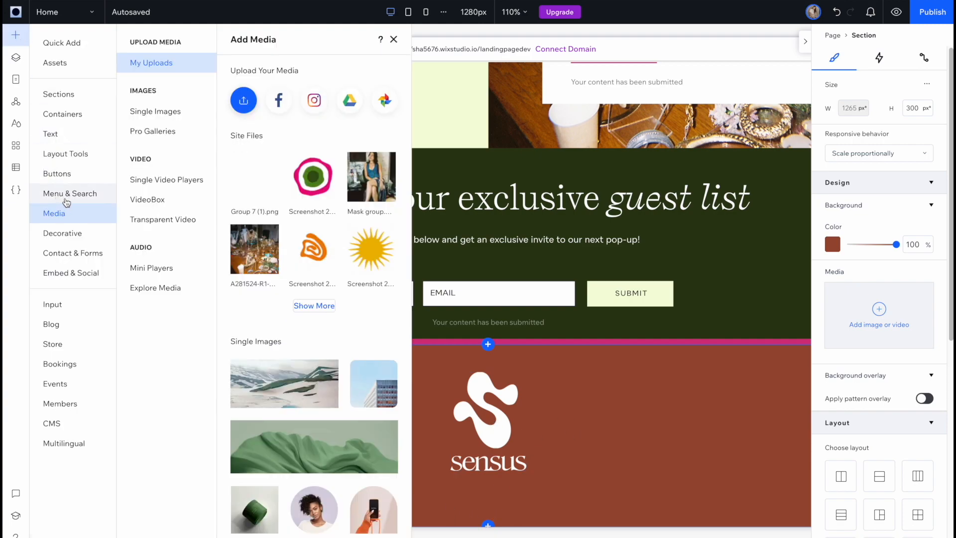
click(75, 193)
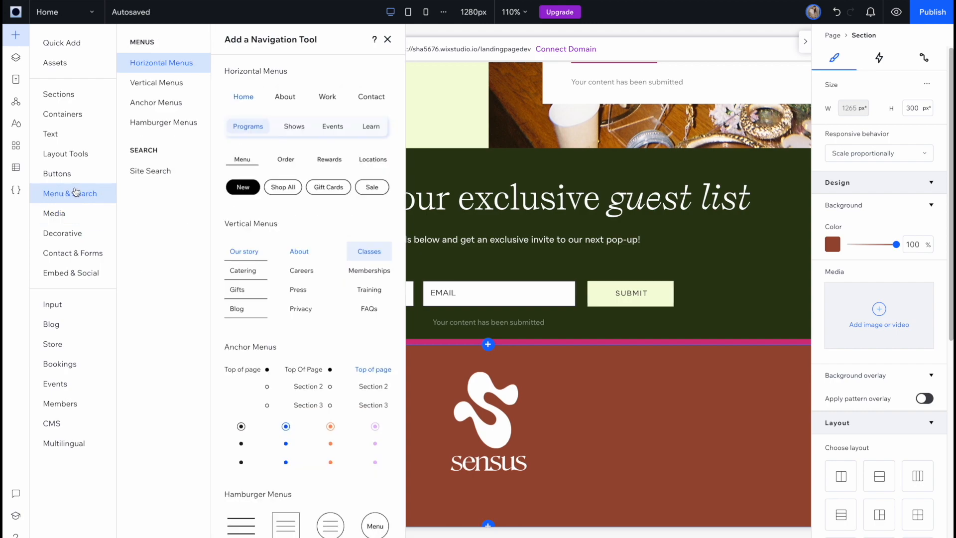
drag(249, 98, 499, 498)
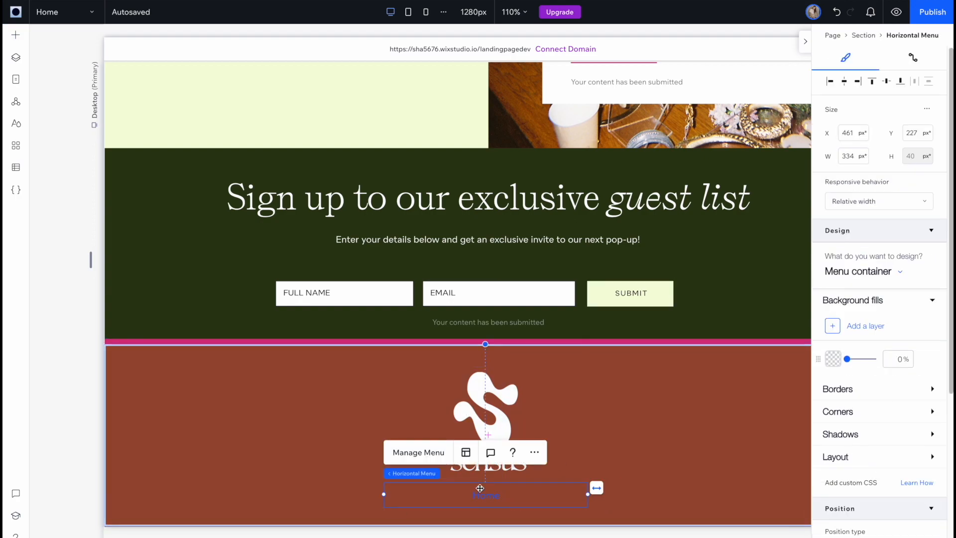
click(432, 459)
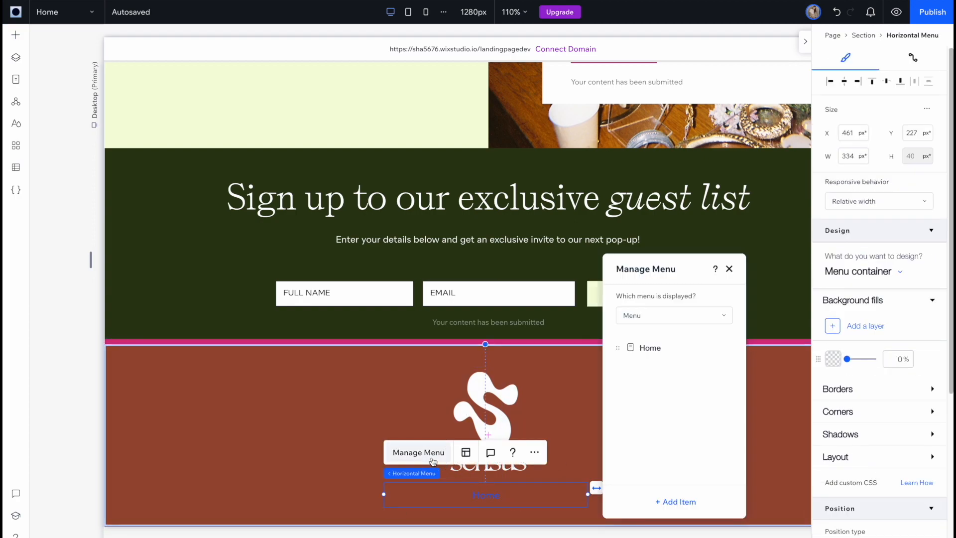
click(674, 503)
click(689, 451)
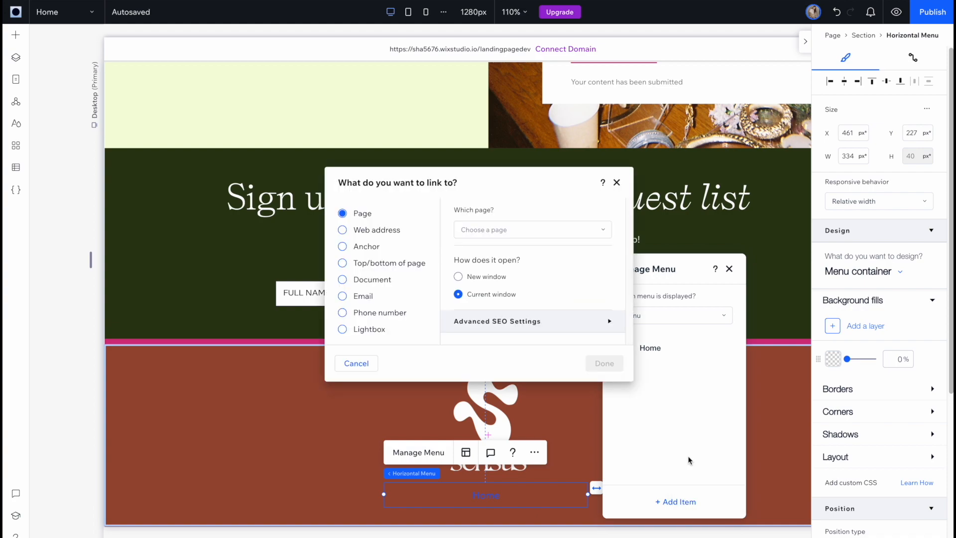
click(343, 249)
click(495, 238)
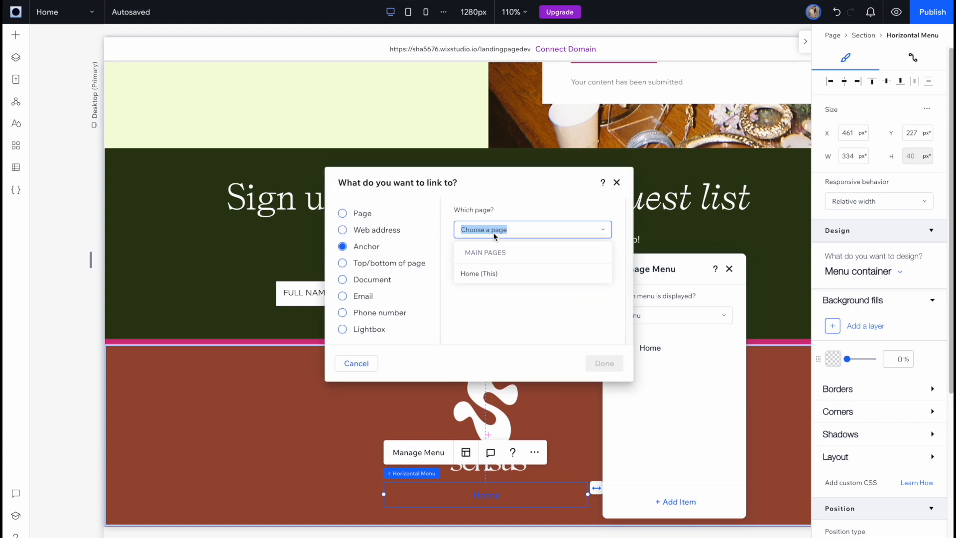
click(490, 274)
click(492, 285)
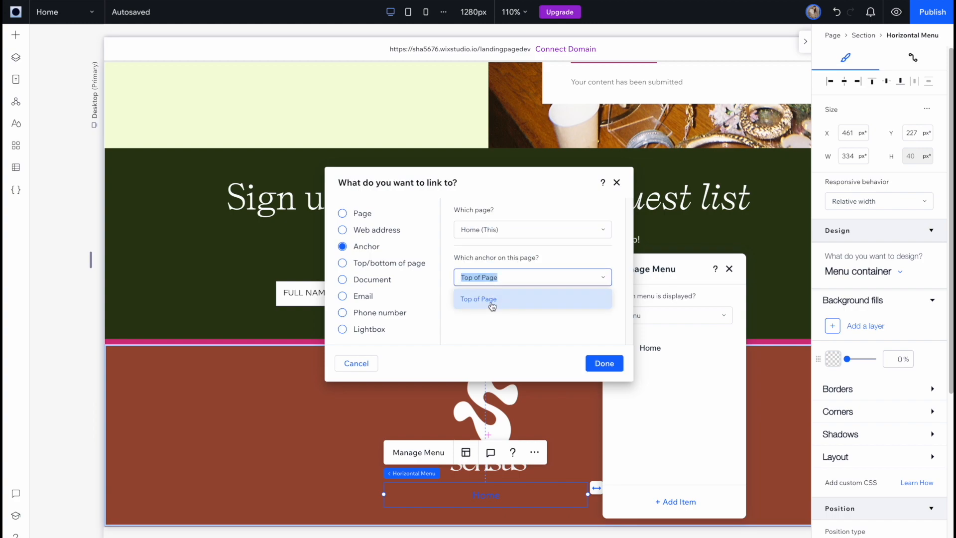
click(493, 315)
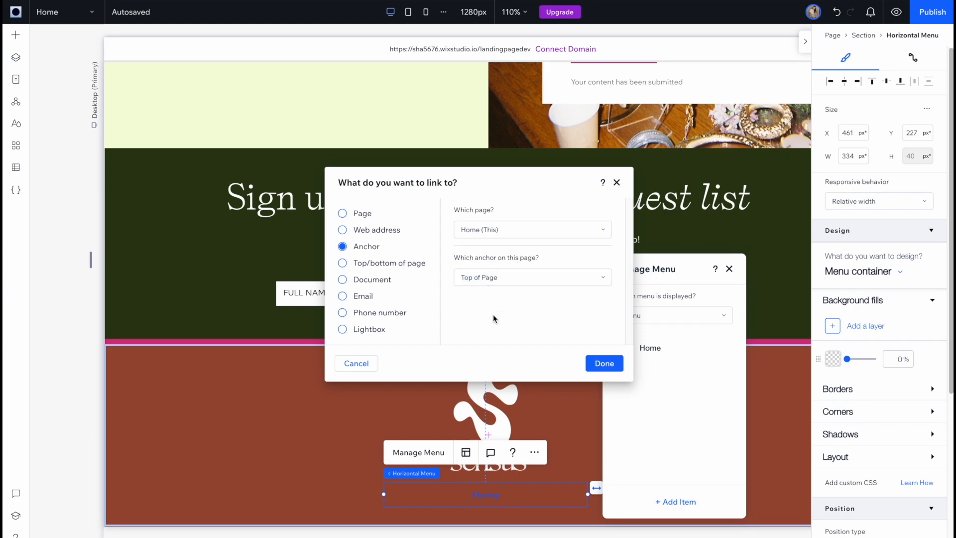
click(617, 183)
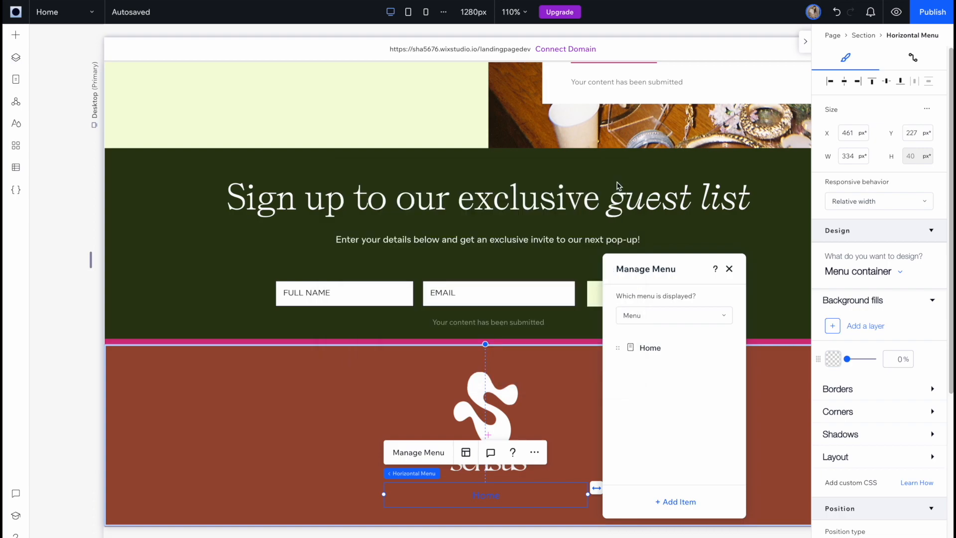
click(730, 270)
Enable an anchor on the hero section and name it Hero
scroll(728, 271, up, 15)
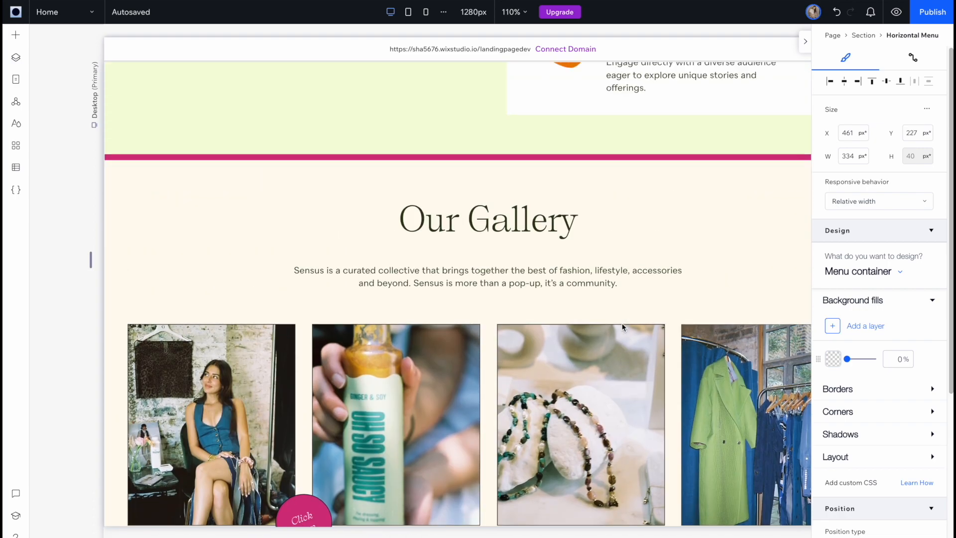
scroll(622, 327, up, 15)
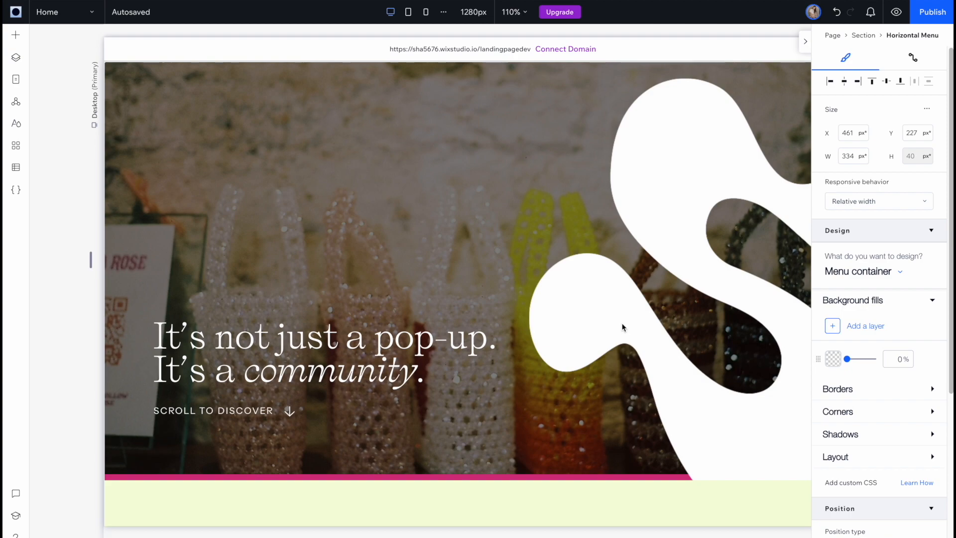
scroll(622, 327, up, 2)
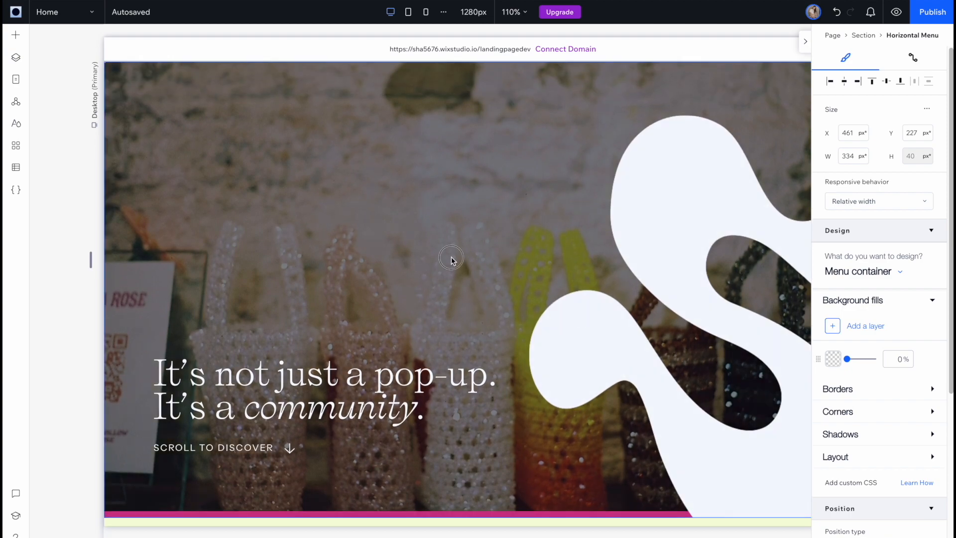
click(451, 260)
scroll(897, 415, down, 10)
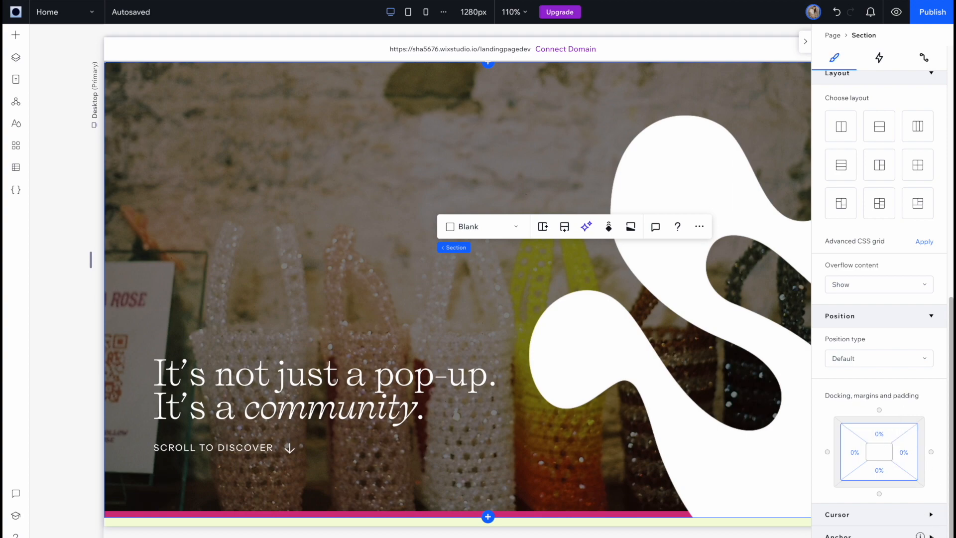
scroll(903, 509, down, 1)
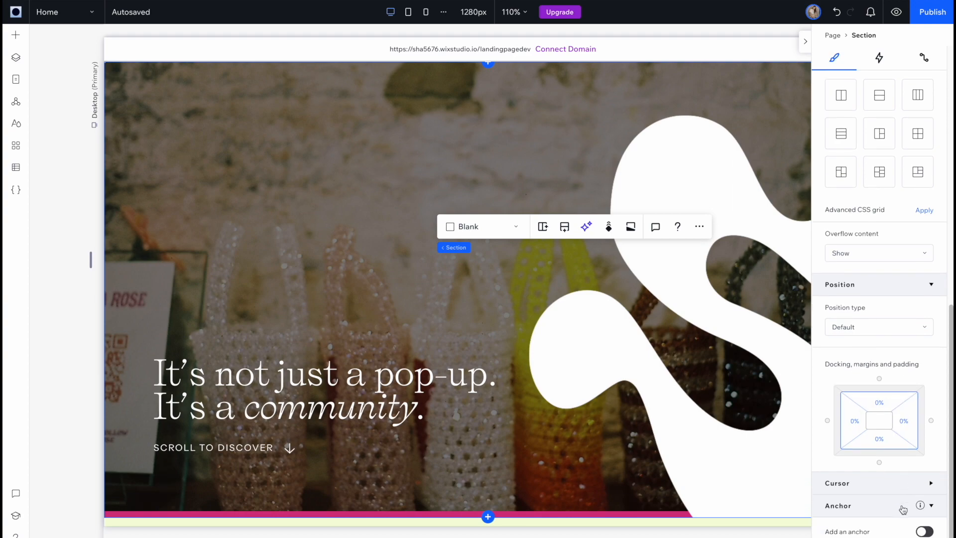
click(922, 532)
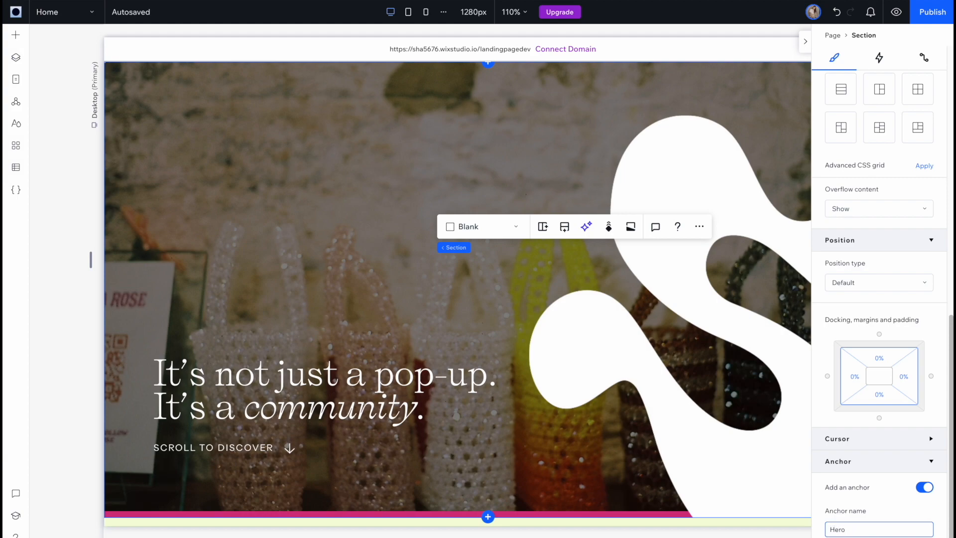
Add anchors named About, Gallery, Founders, Work eith us and Guest list to the corresponding sections below the hero
scroll(732, 488, down, 3)
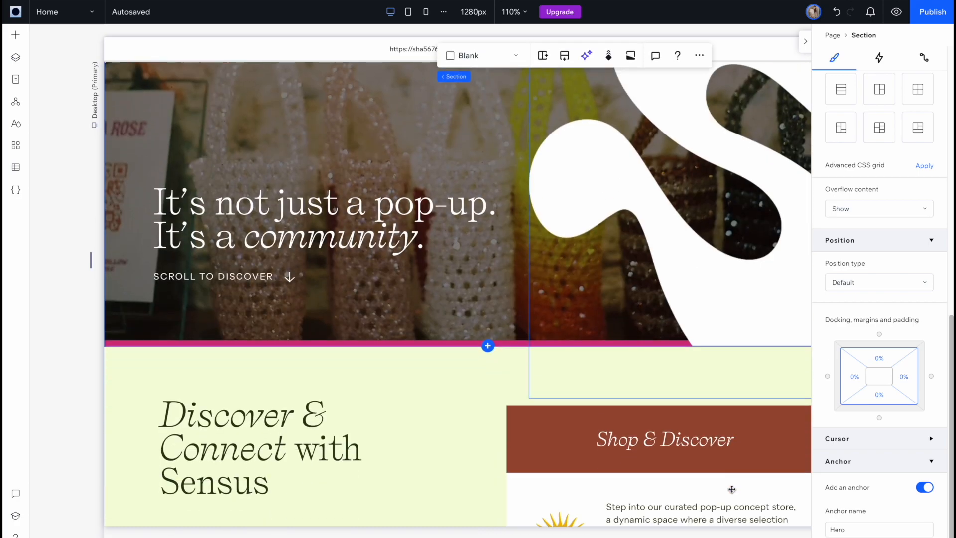
click(435, 396)
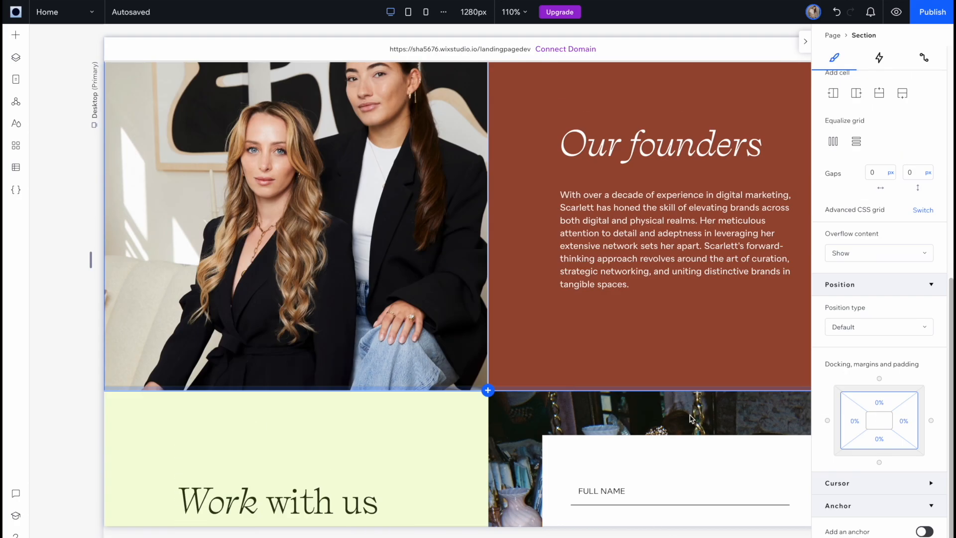
click(866, 529)
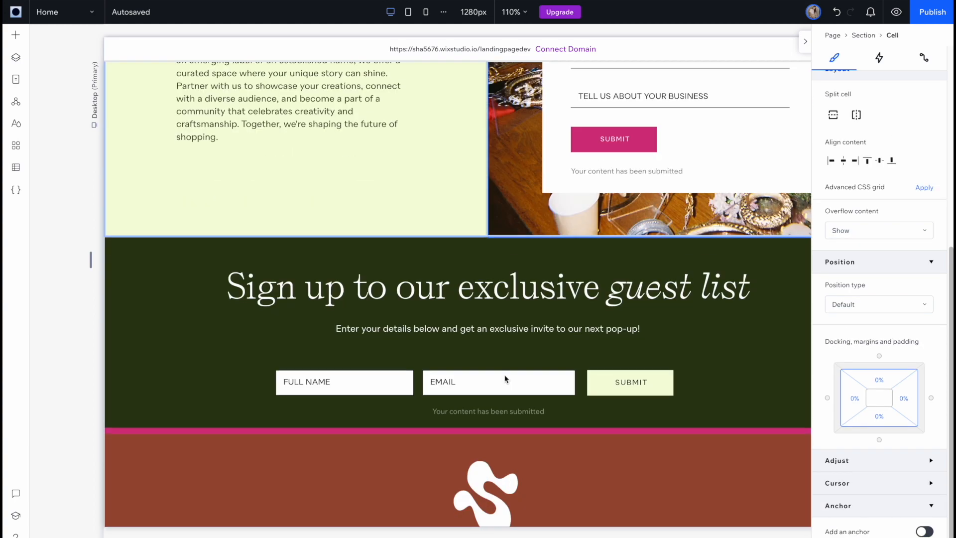
click(883, 531)
scroll(725, 488, down, 2)
click(725, 488)
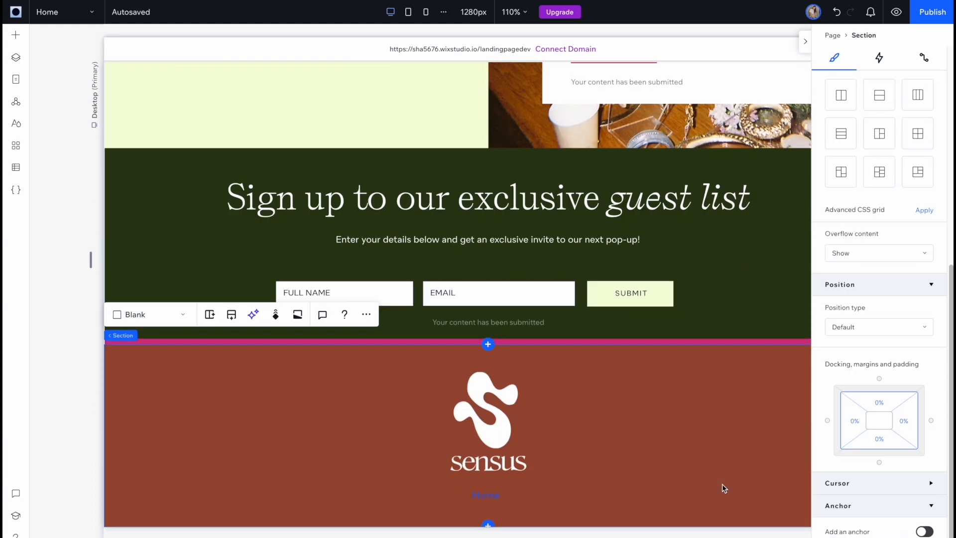
Add an ABOUT item to the footer menu, linked to the About anchor on the Home page, and remove the Home item
click(478, 506)
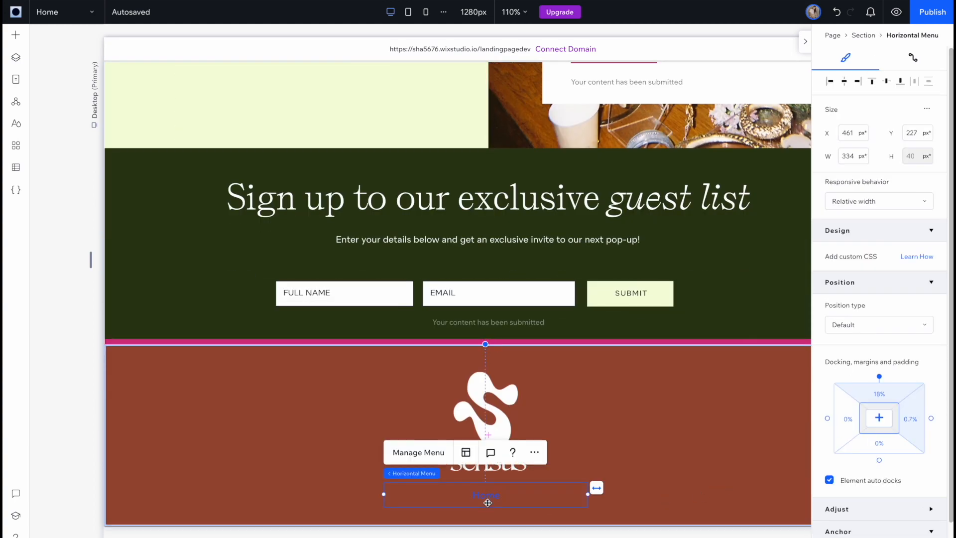
click(419, 452)
click(673, 503)
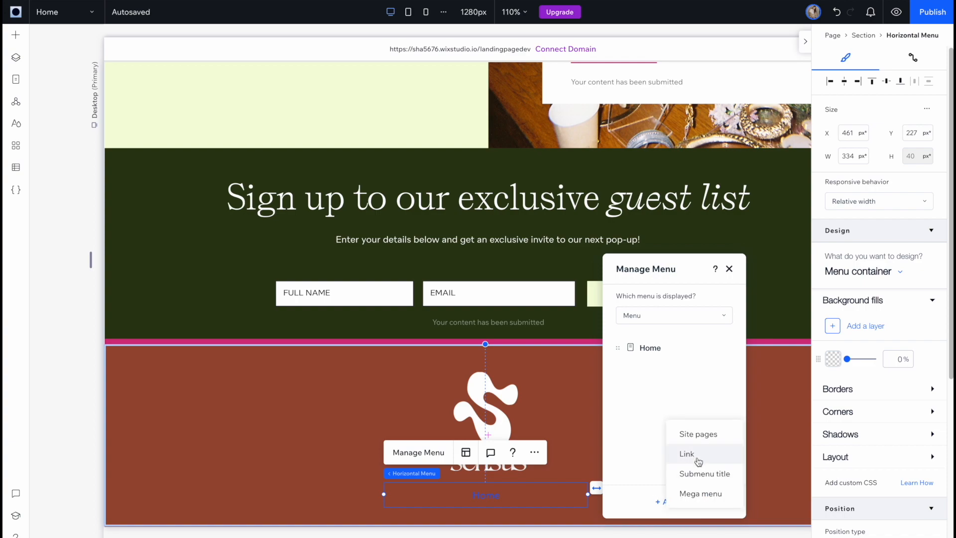
click(699, 454)
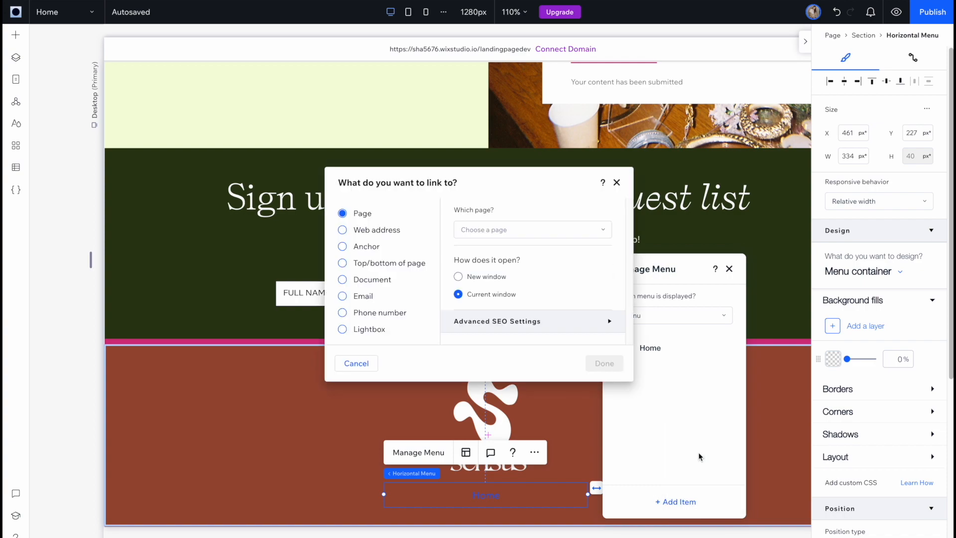
click(343, 247)
click(531, 234)
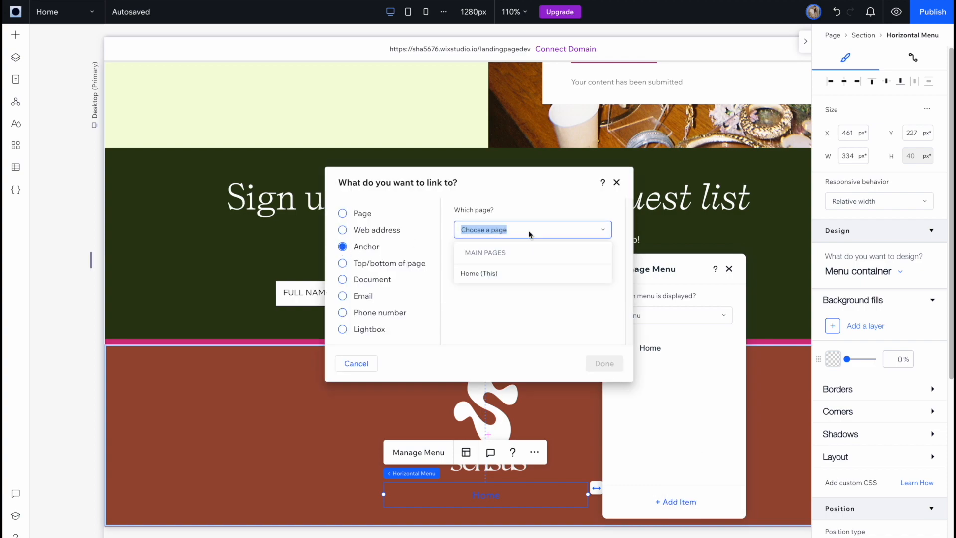
click(556, 274)
click(555, 276)
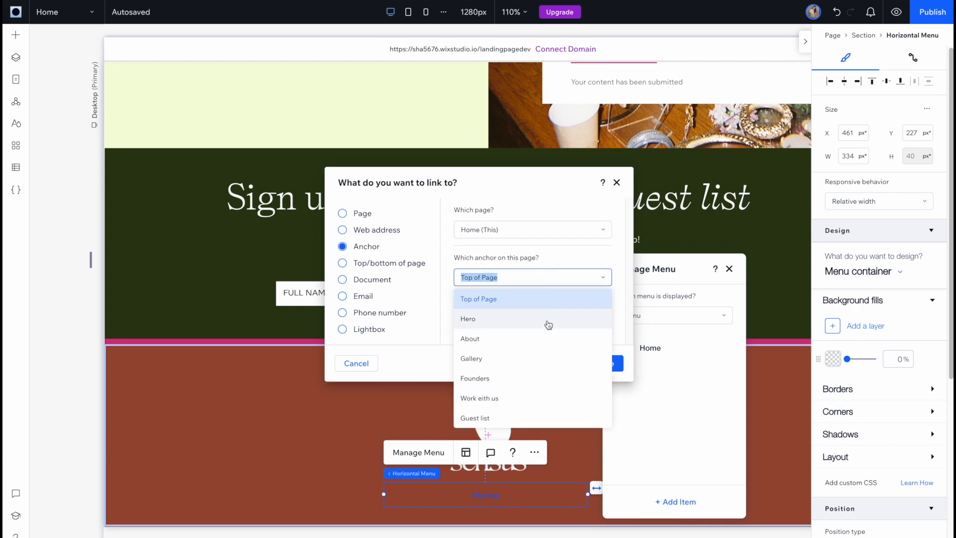
click(546, 341)
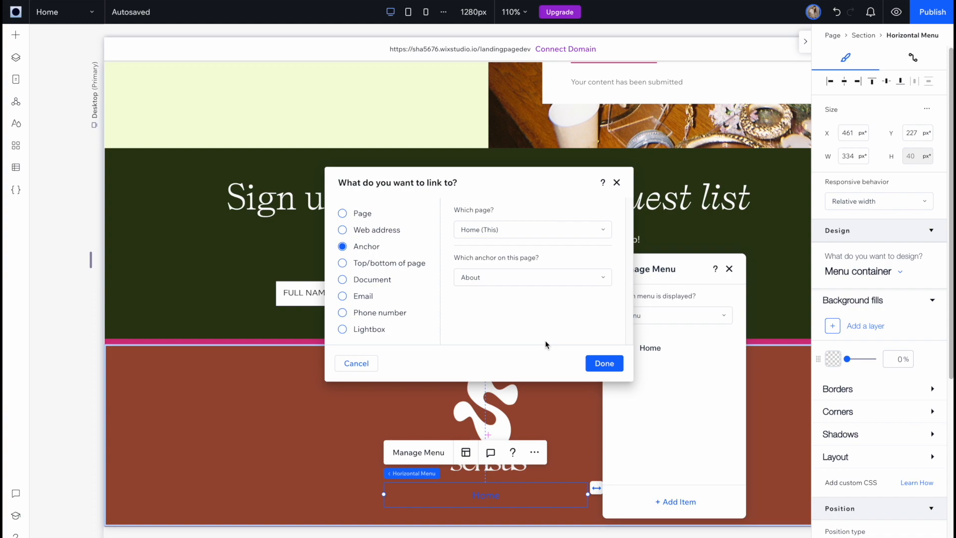
click(604, 364)
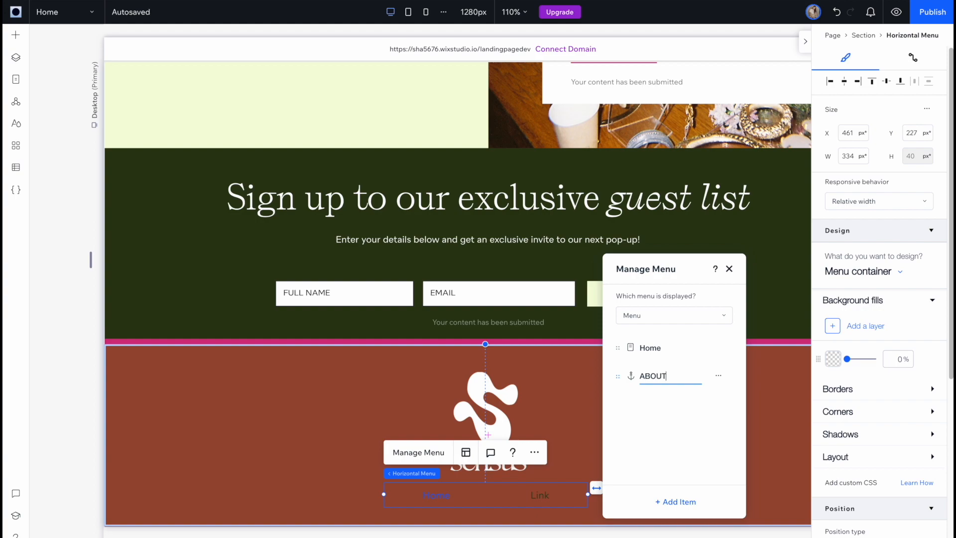
click(718, 347)
click(751, 401)
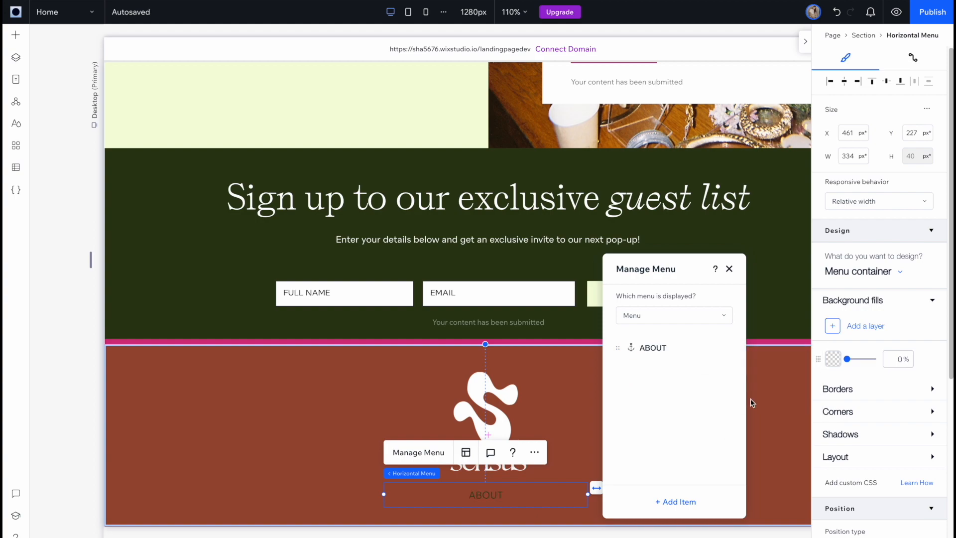
Add a GALLERY item to the footer menu, linked to the Gallery anchor
click(672, 501)
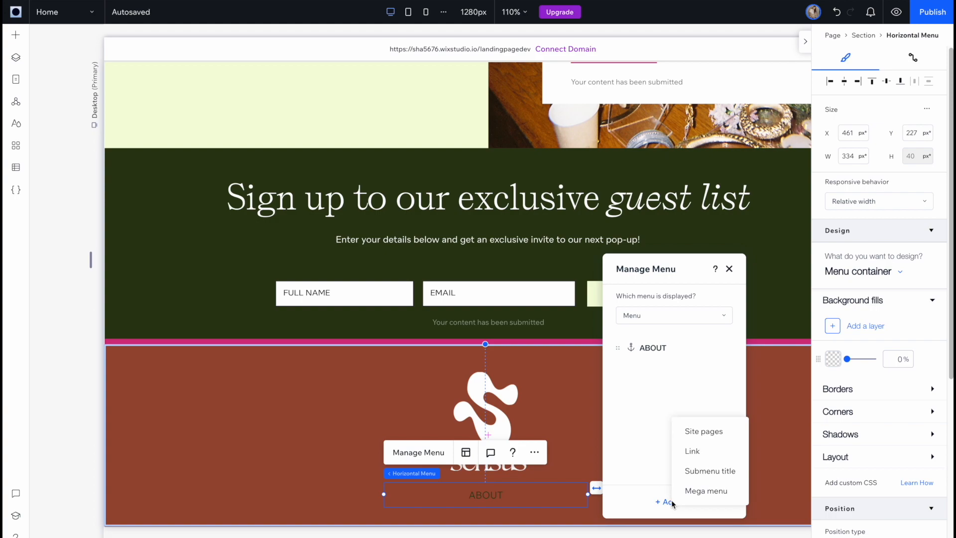
click(692, 451)
click(486, 273)
click(604, 363)
Add a FOUNDERS item to the footer menu, linked to the Founders anchor
click(662, 502)
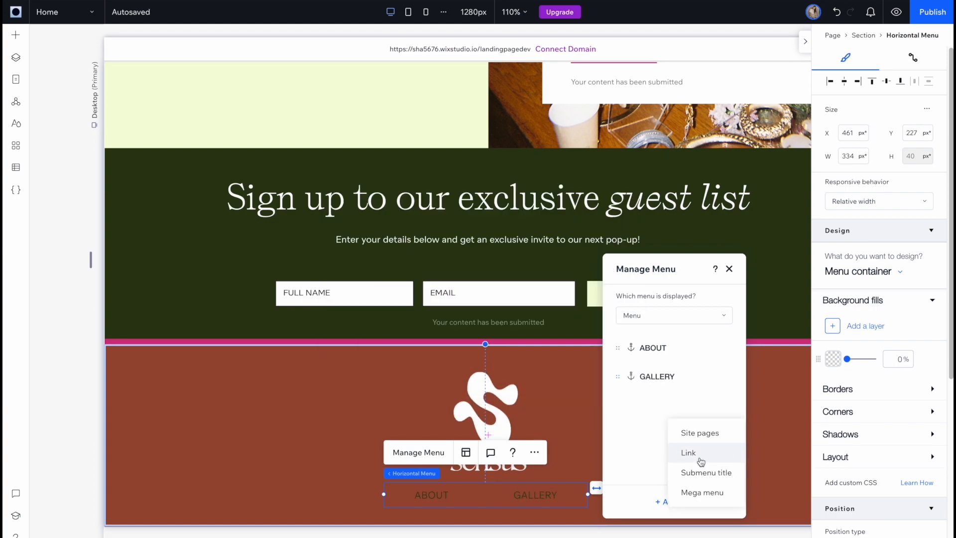
click(689, 453)
click(505, 258)
click(604, 363)
text(F)
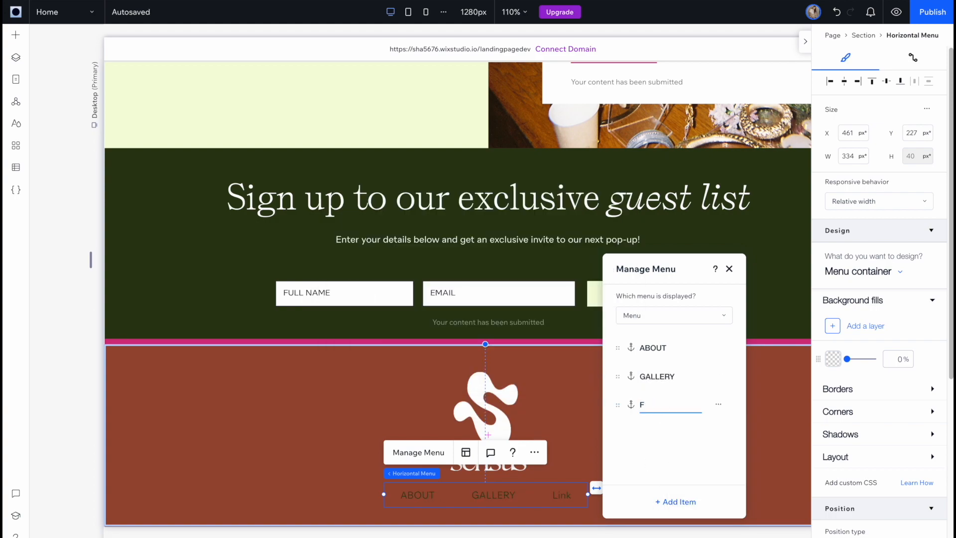
text(OUNDERS)
Add a WORK WITH US item linked to its section anchor, and widen the footer menu to about 494 px
click(672, 501)
click(706, 450)
click(604, 363)
text(WORK WITH US)
click(687, 501)
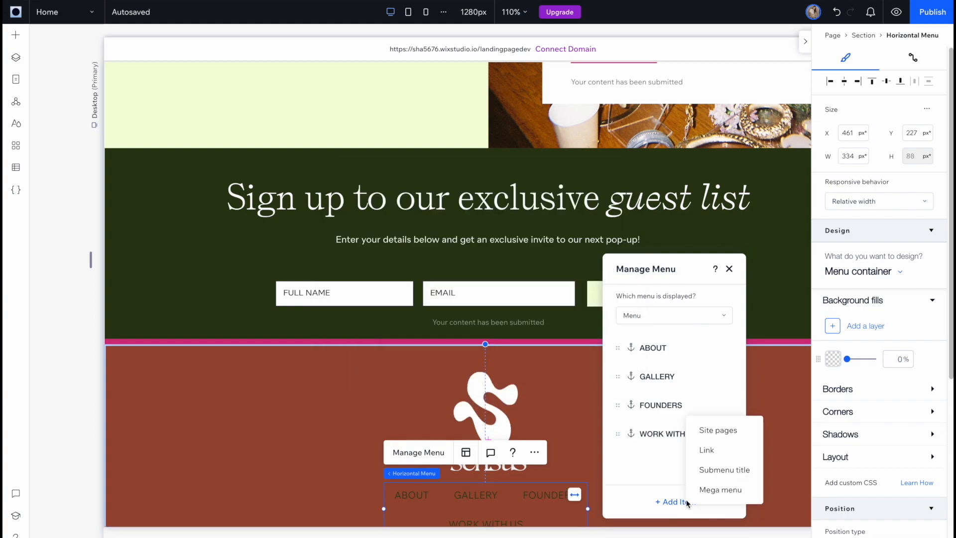
key(Escape)
Apply the Paragraph 1 theme to the footer menu items' regular text and set its character spacing to 0.1
click(899, 272)
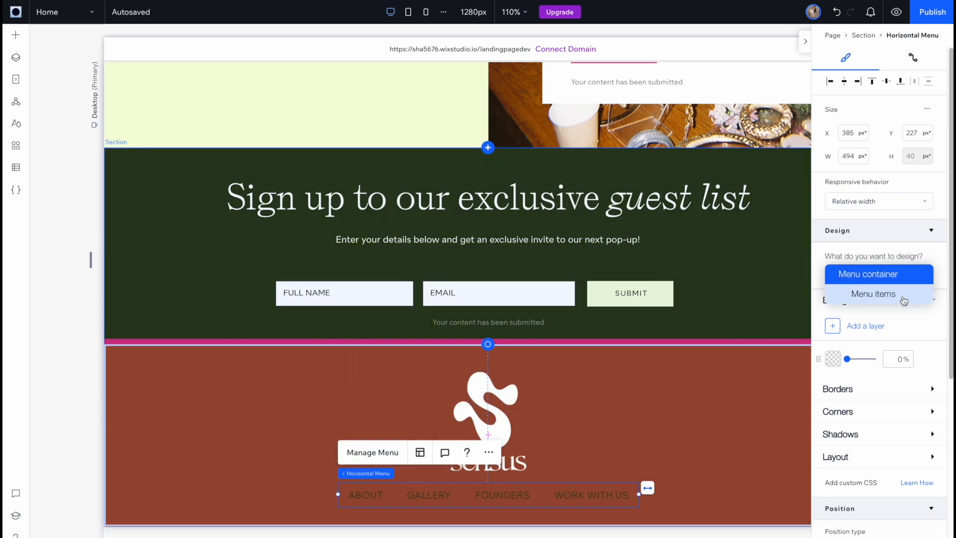
click(903, 299)
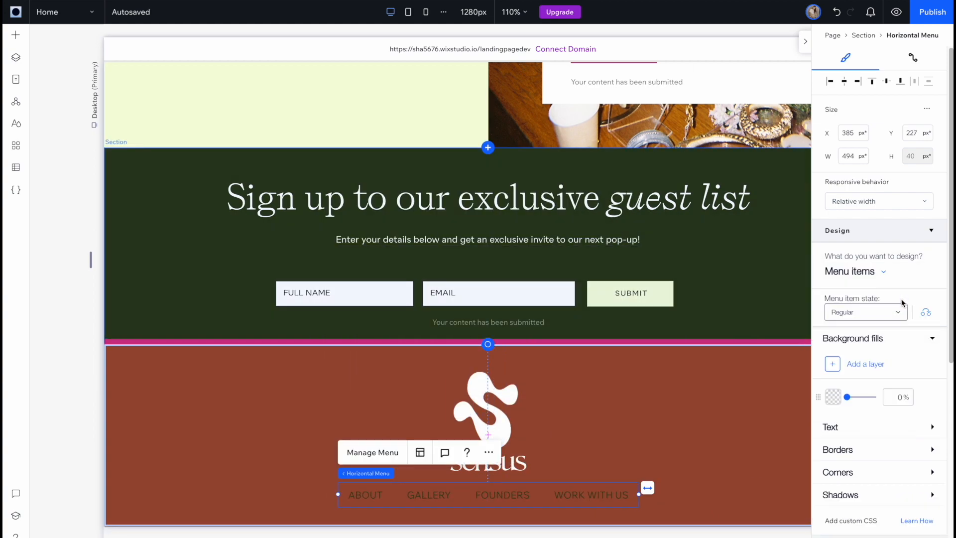
scroll(889, 369, down, 1)
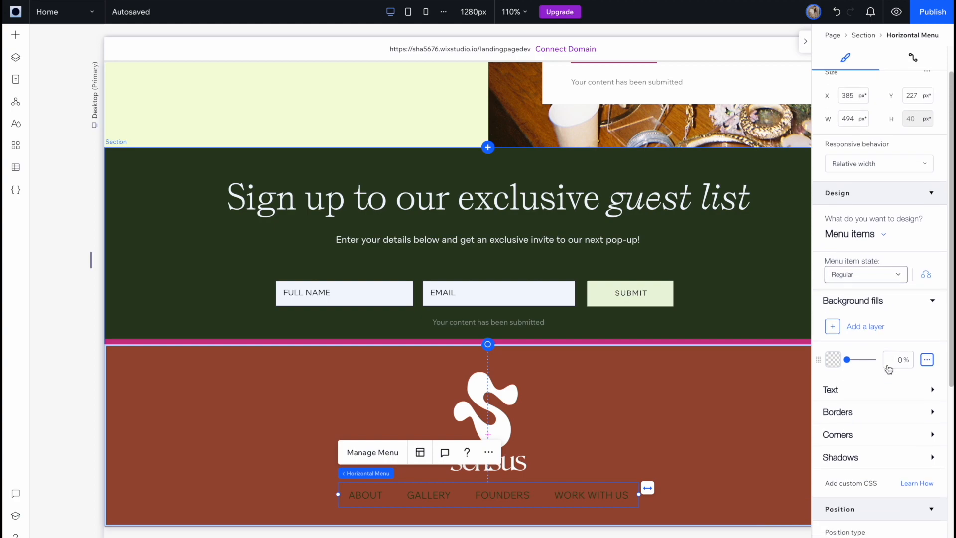
click(889, 387)
scroll(889, 387, down, 2)
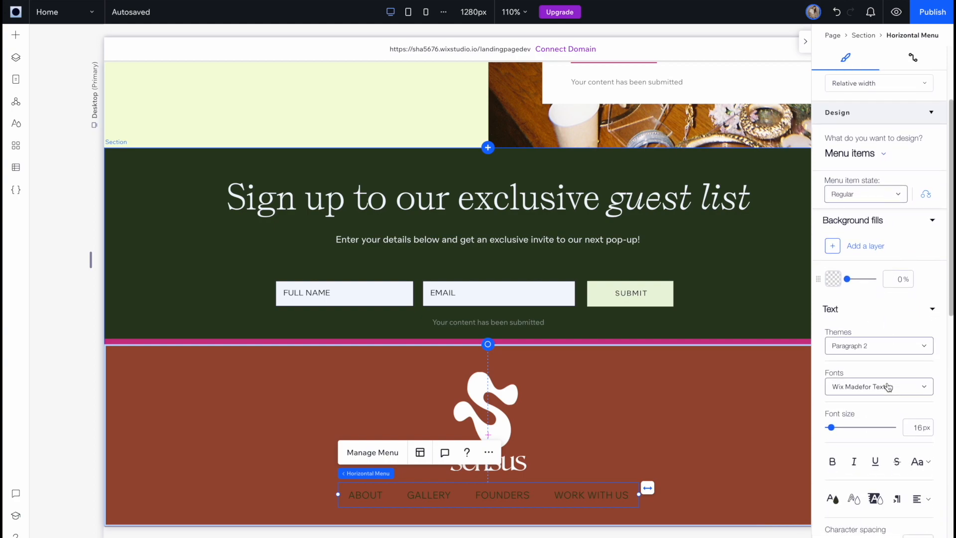
click(875, 345)
click(864, 377)
scroll(863, 464, down, 1)
click(914, 501)
text(0.1)
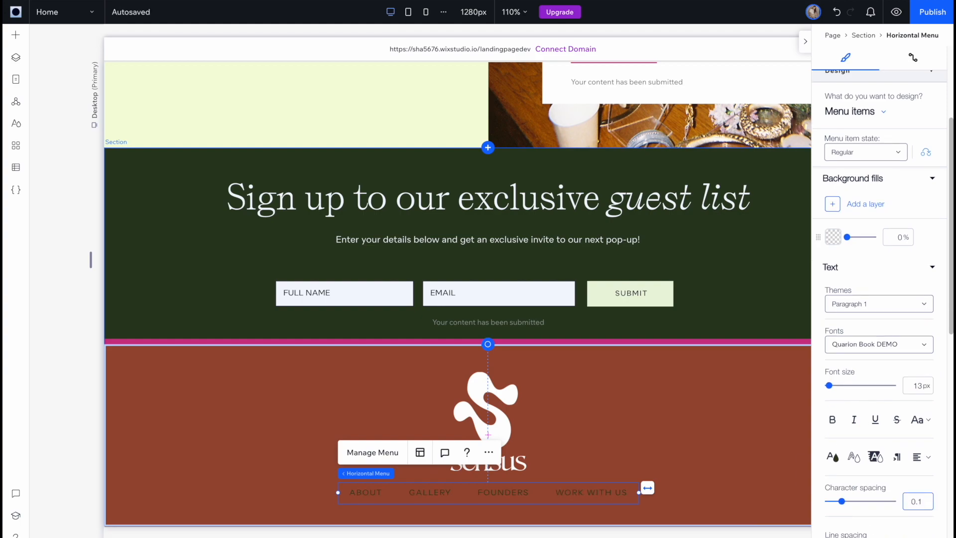
Make the footer menu items' regular text white and narrow the menu slightly
click(832, 442)
click(849, 381)
click(939, 330)
drag(639, 493, 624, 495)
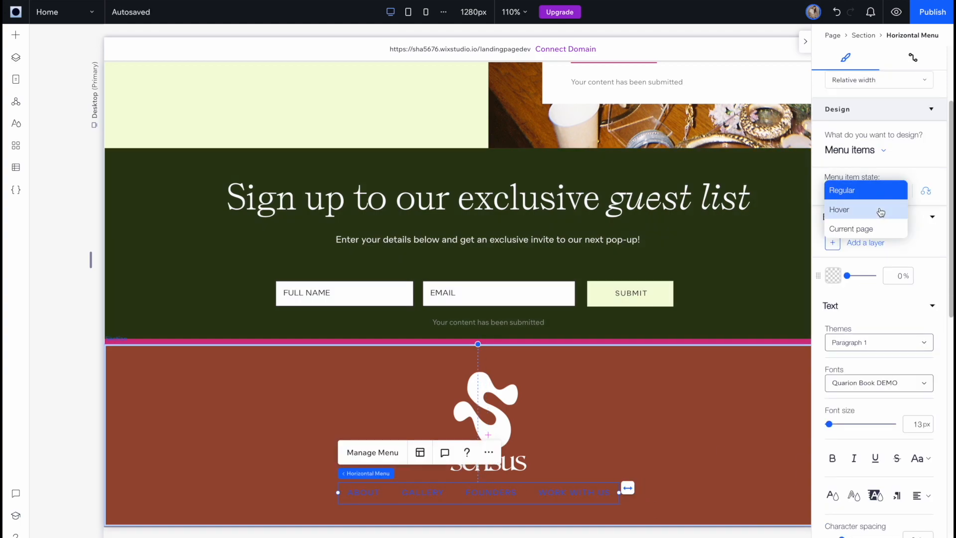
Underline the footer menu items in the Hover and Current page states, with white hover text, and return to the menu container's design
click(881, 212)
click(833, 336)
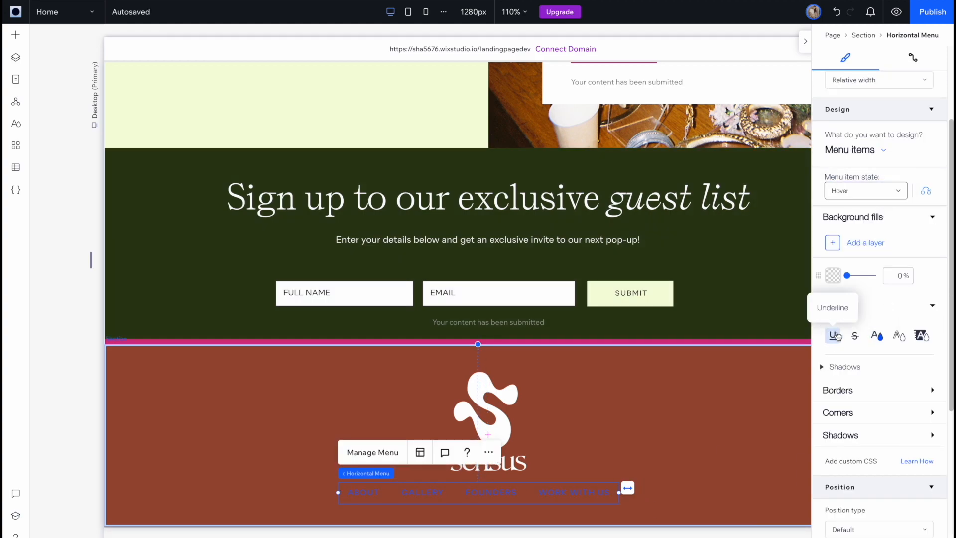
click(876, 335)
click(849, 383)
click(939, 329)
click(866, 190)
click(860, 229)
click(834, 335)
click(939, 328)
click(854, 150)
click(851, 172)
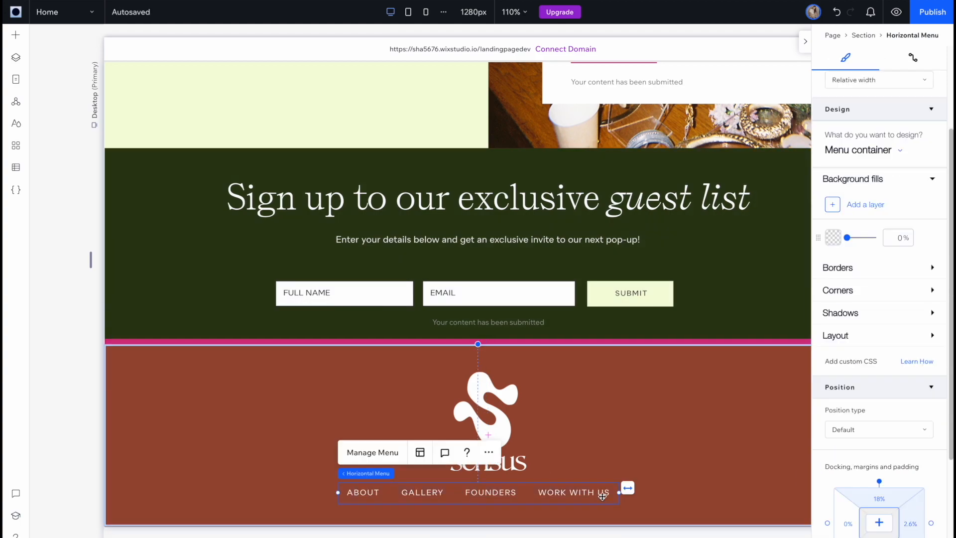
Find the Instagram icon in the vector art library and add it to the footer section
click(621, 454)
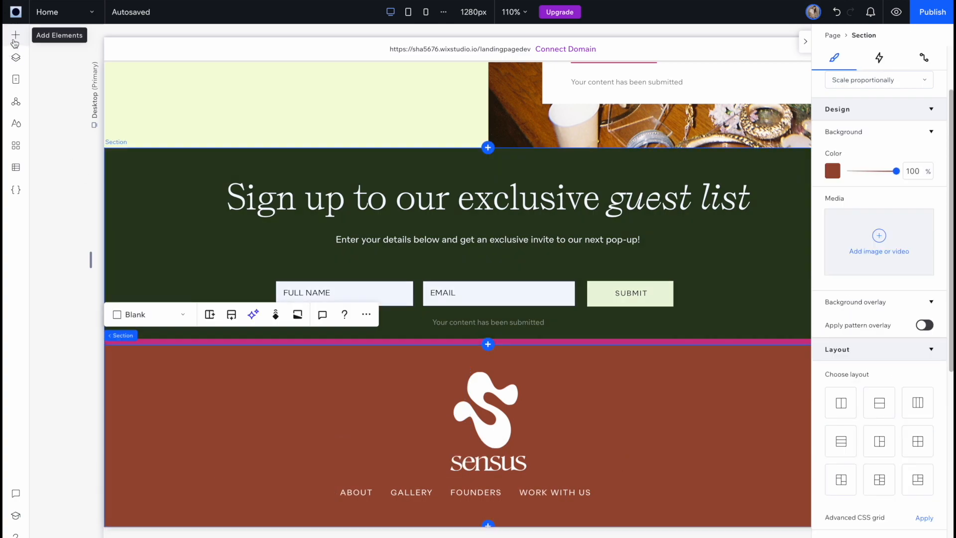
click(14, 43)
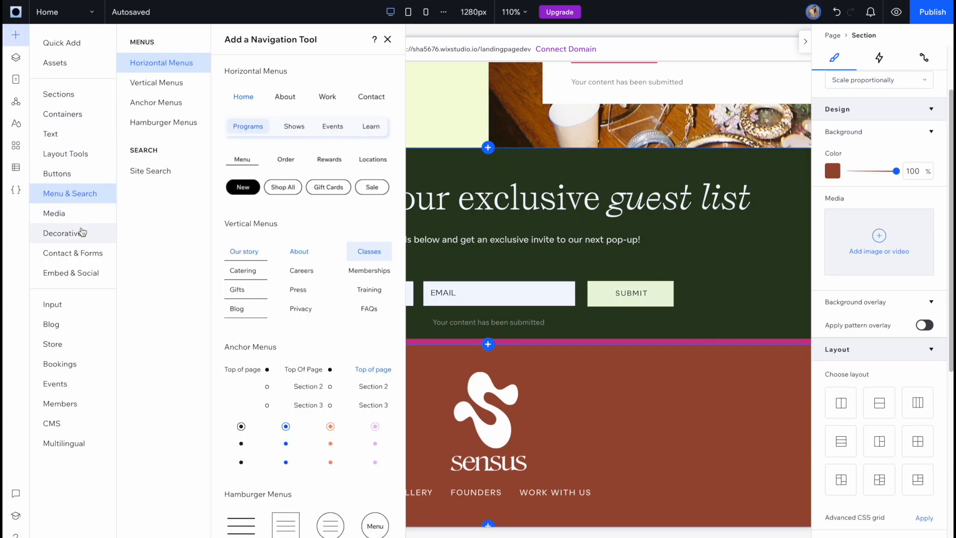
click(81, 232)
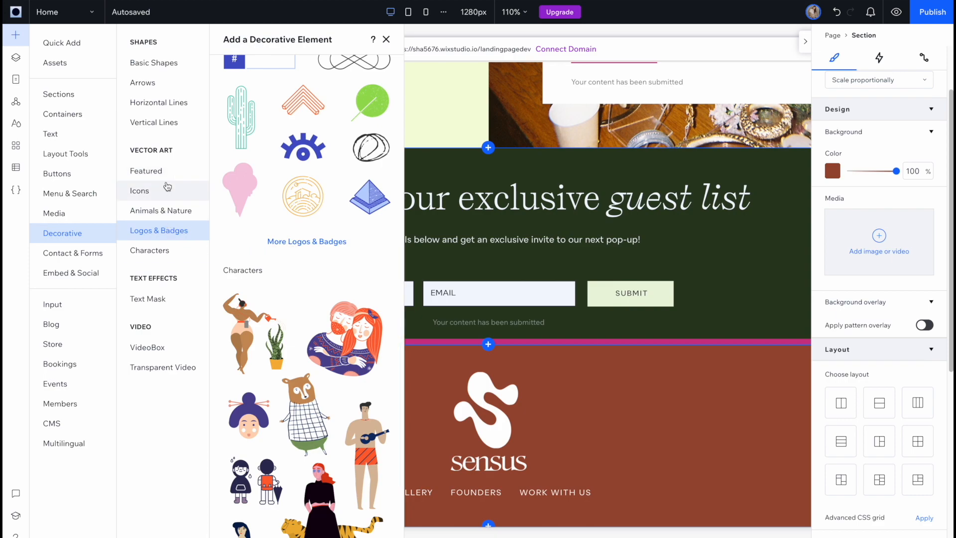
click(288, 242)
click(348, 92)
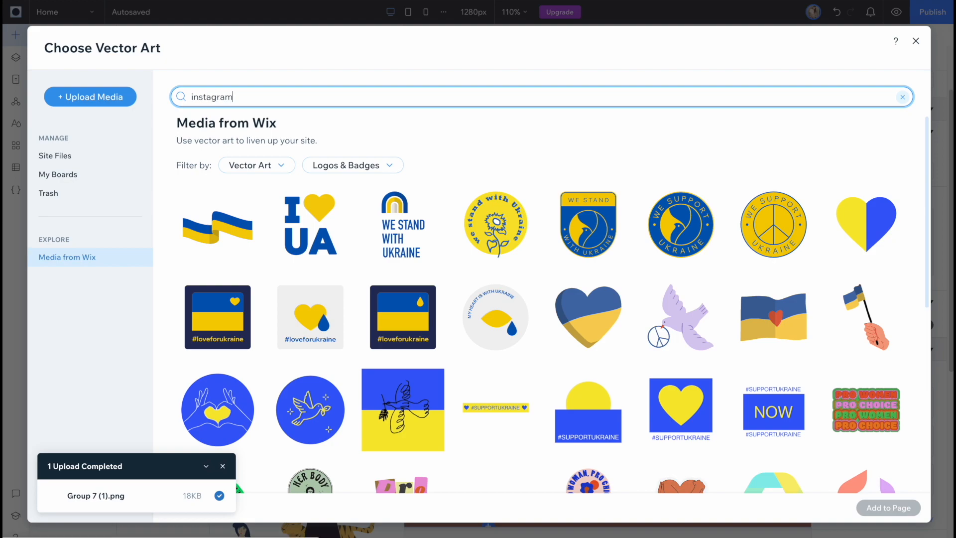
key(Return)
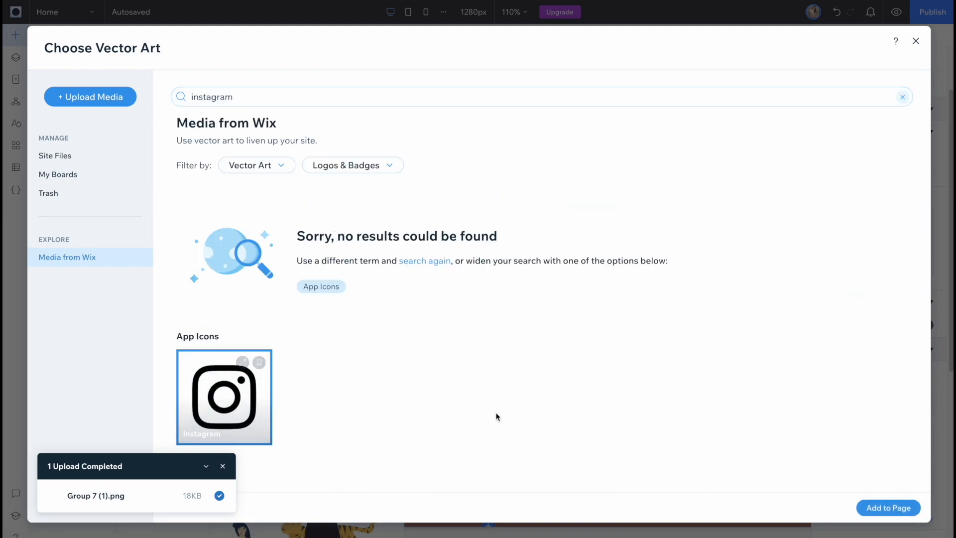
click(887, 508)
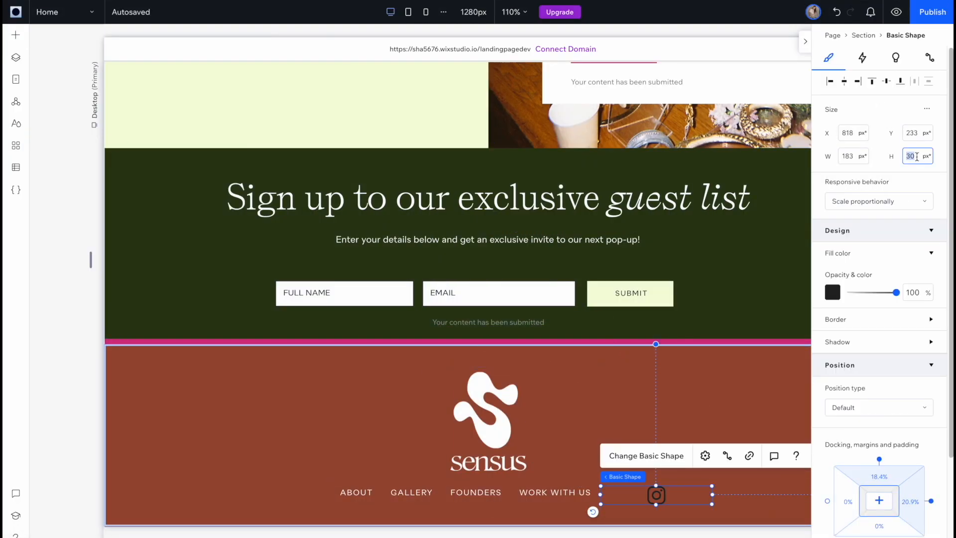
Place the Instagram icon just after WORK WITH US and stack it horizontally with the footer menu
drag(656, 495, 613, 493)
shift+click(358, 492)
click(368, 453)
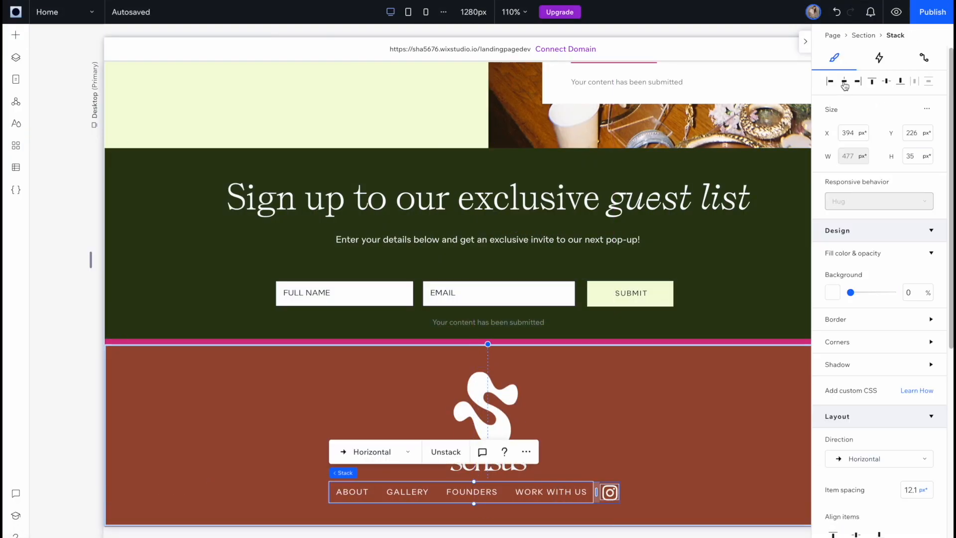
click(615, 493)
click(807, 454)
click(378, 239)
click(513, 224)
text(www.insta)
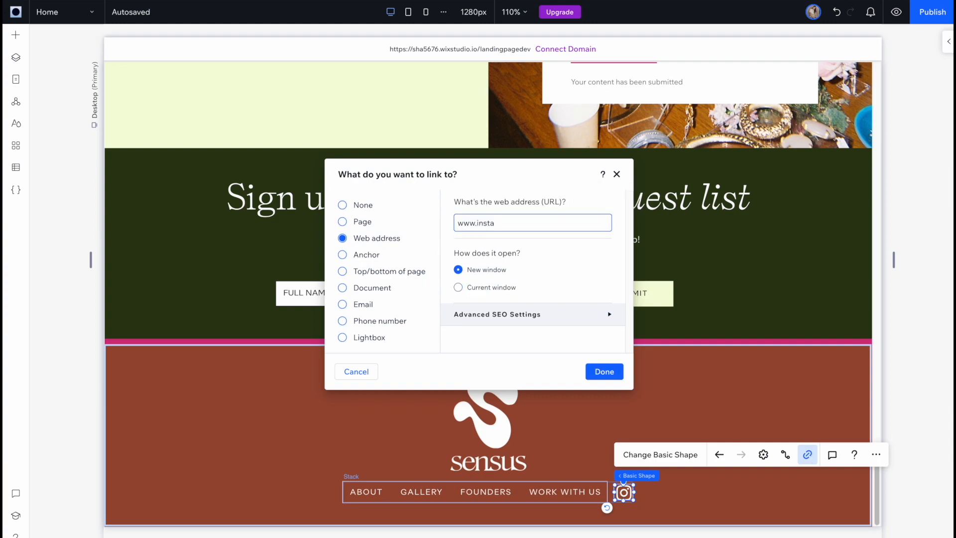
text(gram)
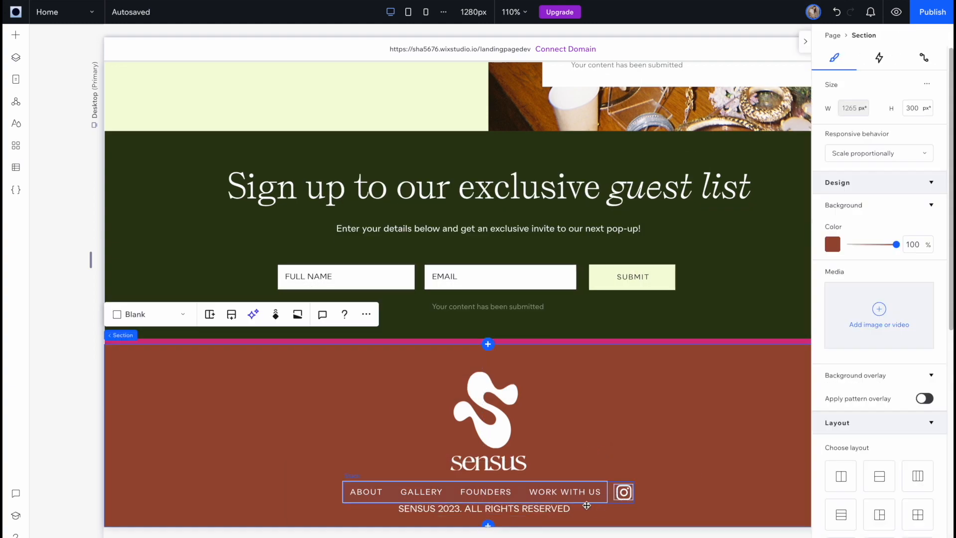
Give the footer section a bottom padding of 3%
click(879, 438)
text(5)
scroll(880, 299, up, 8)
click(914, 108)
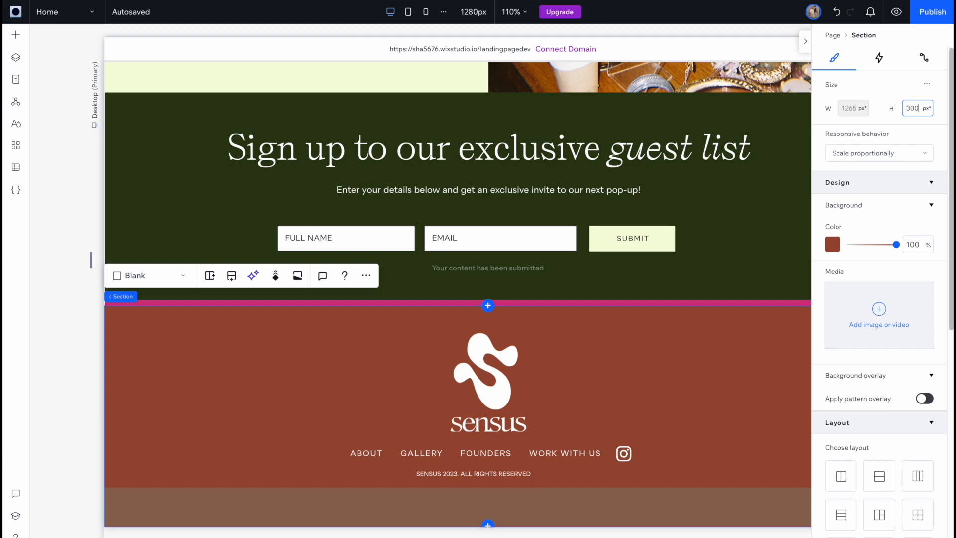
scroll(879, 299, down, 6)
click(878, 517)
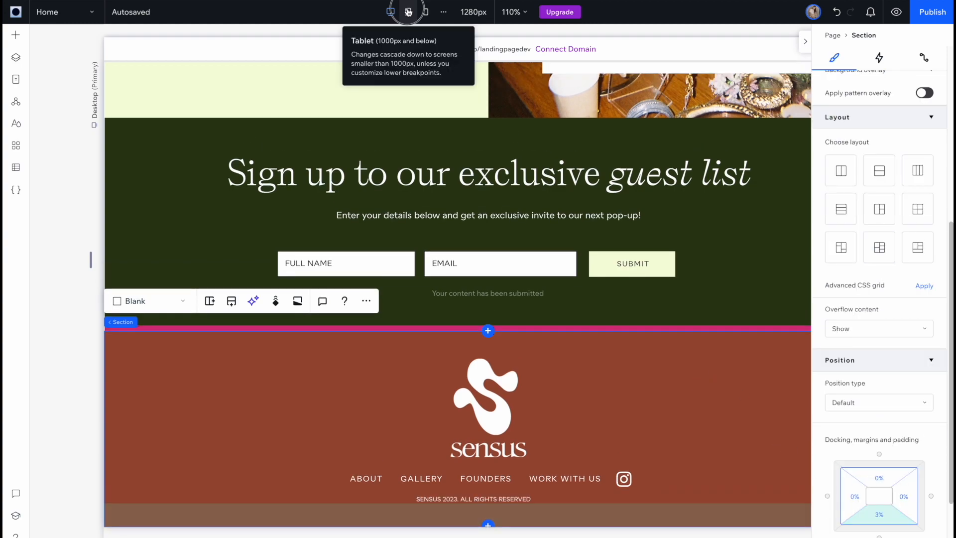
In the tablet layout, move the copyright text below the footer menu and widen the menu to fit its items on one row
click(407, 12)
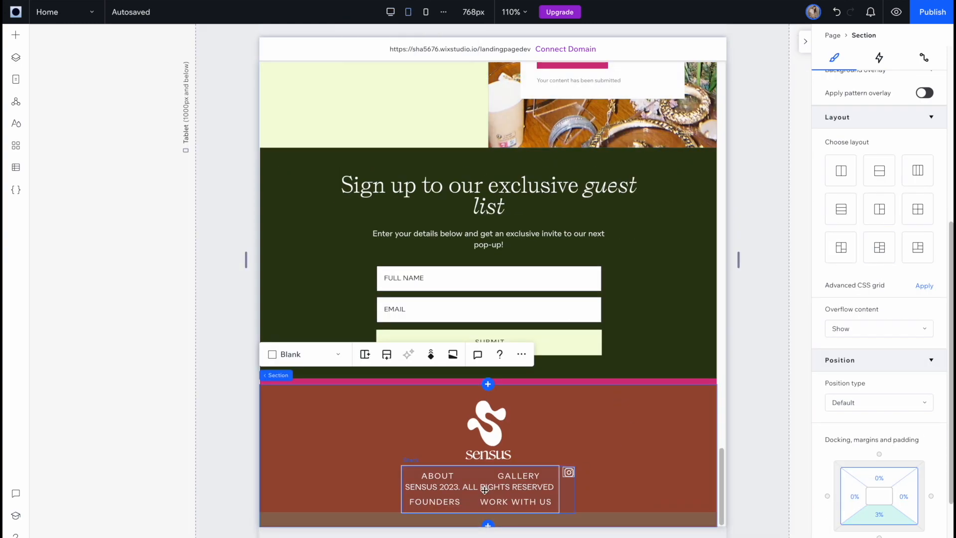
drag(485, 491, 479, 522)
click(438, 493)
drag(402, 489, 293, 486)
click(563, 507)
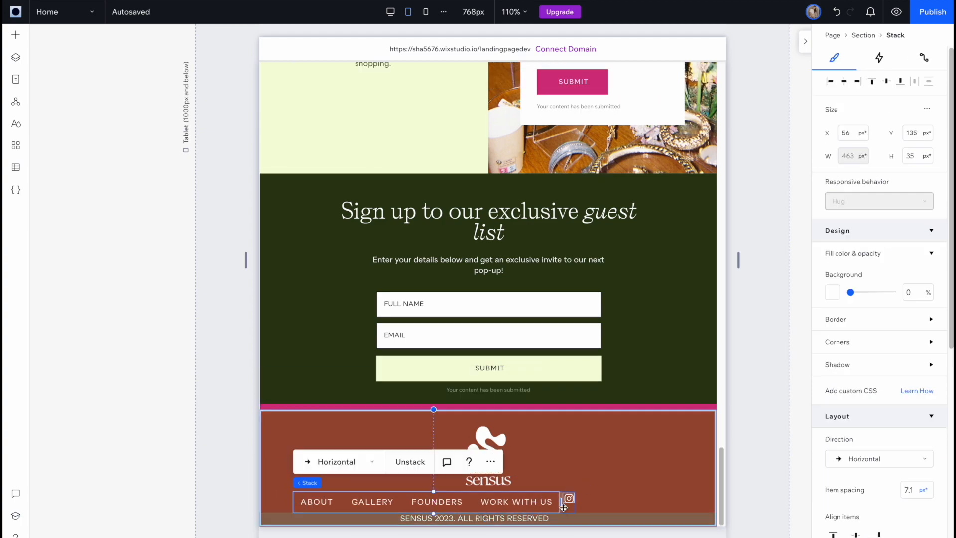
Set the footer menu items' font size to 9 px in the tablet layout
click(508, 503)
drag(563, 507, 588, 488)
click(930, 207)
click(899, 250)
click(866, 284)
click(930, 337)
click(918, 456)
text(9)
Set the tablet copyright text's font size to 9 px and the footer section's height to 200 px
click(529, 518)
click(912, 425)
text(9)
click(673, 460)
click(915, 109)
text(200)
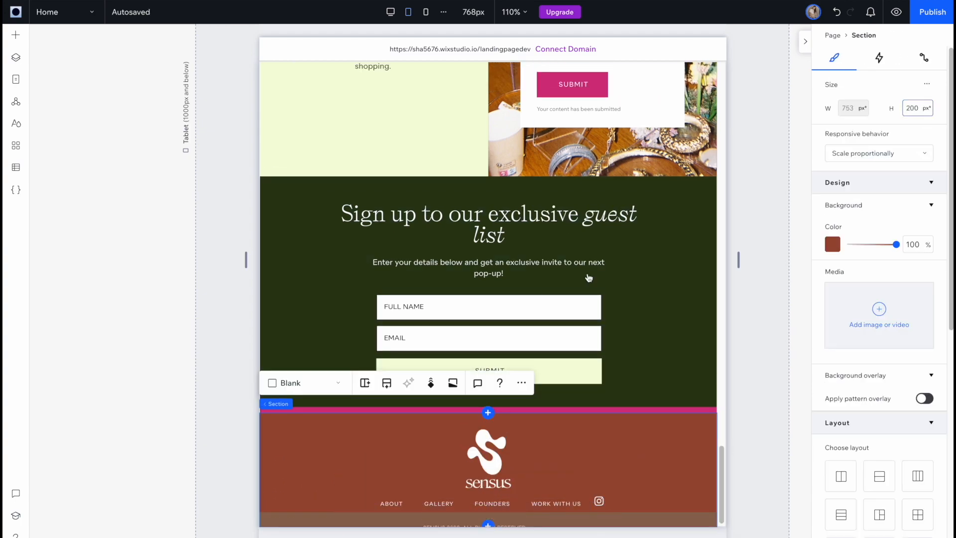
Reposition the tablet copyright text under the menu and line up the Instagram icon with the menu items
drag(513, 515, 526, 518)
click(647, 451)
click(599, 493)
click(591, 495)
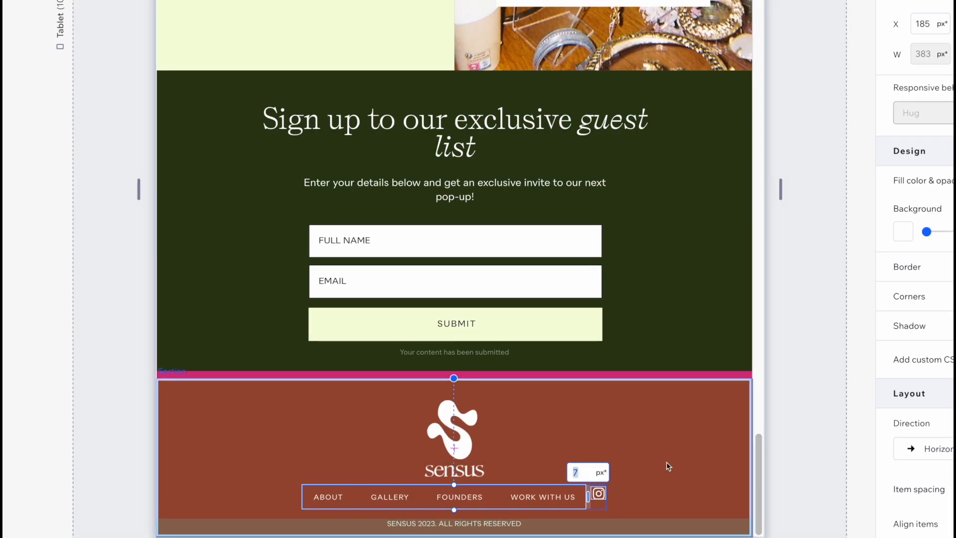
click(652, 472)
click(597, 493)
click(887, 82)
drag(591, 465, 593, 496)
Examine the Instagram icon's alignment with the footer menu items in the tablet layout up close
key(super+plus)
key(super+plus)
key(super+plus)
key(super+plus)
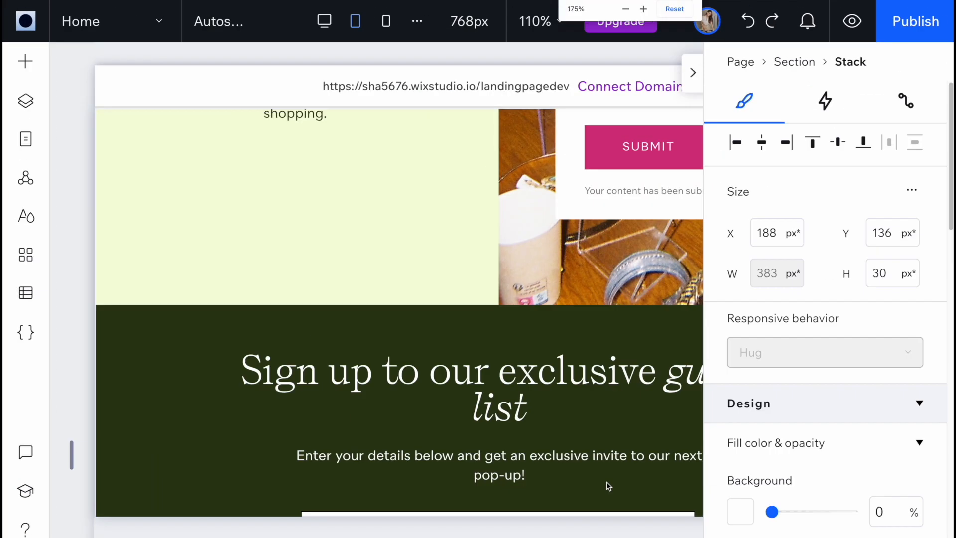
scroll(608, 487, down, 8)
click(614, 463)
scroll(655, 438, down, 3)
click(692, 73)
click(727, 438)
click(944, 73)
key(super+minus)
key(super+minus)
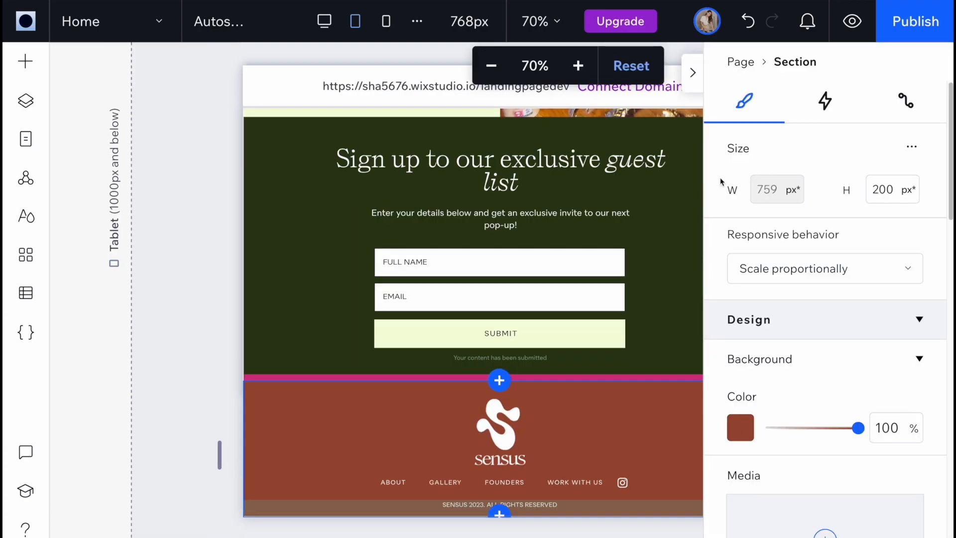
Set the tablet footer section's height to 210 px
key(super+plus)
click(944, 2)
click(866, 139)
click(866, 139)
click(866, 139)
click(663, 129)
key(super+plus)
key(super+plus)
key(super+plus)
click(912, 108)
text(210)
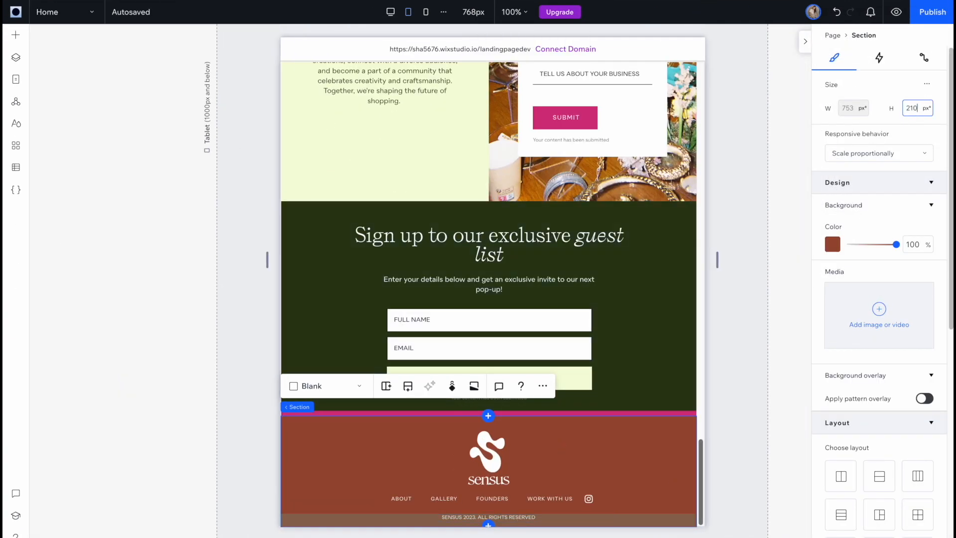
click(513, 511)
In the mobile layout, change the footer menu and icon stack's direction to Vertical
click(426, 12)
scroll(554, 472, down, 10)
click(554, 472)
scroll(498, 324, down, 5)
click(498, 319)
click(375, 257)
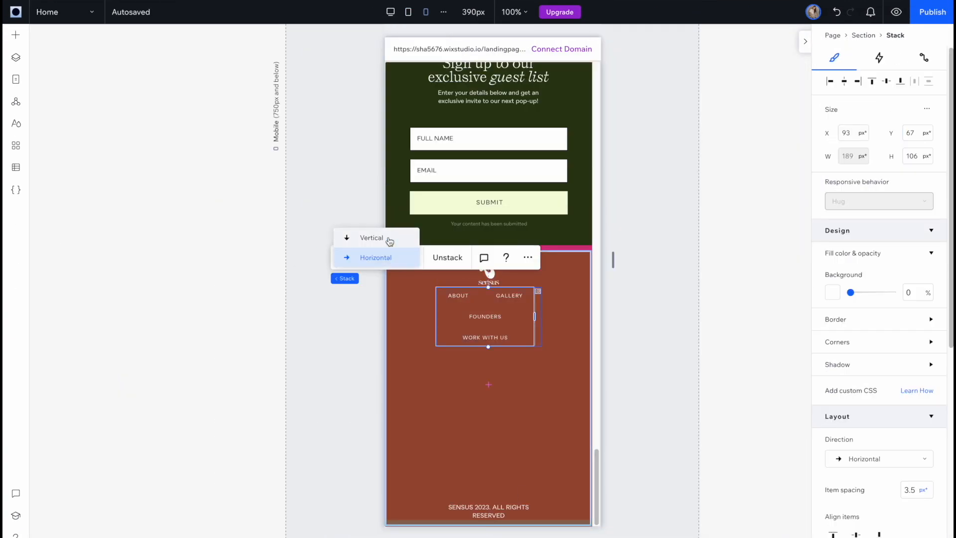
click(391, 241)
Move the vertical menu stack lower in the mobile footer and center it horizontally
drag(499, 319, 489, 392)
click(499, 336)
click(444, 387)
click(487, 379)
click(843, 81)
click(447, 391)
click(844, 81)
Nudge the mobile menu stack further down and enlarge the Sensus logo above it
click(484, 392)
drag(490, 422, 491, 428)
click(488, 271)
drag(476, 287, 493, 300)
Move the mobile copyright text up, fit it on one line at font size 9 px, and center it horizontally
click(501, 506)
drag(501, 506, 501, 469)
mouse_move(543, 475)
mouse_down()
mouse_move(487, 480)
mouse_move(559, 467)
mouse_up()
click(910, 426)
text(9)
click(844, 81)
Set the mobile footer section's height to 400 px and center the Sensus logo horizontally
click(552, 423)
click(924, 107)
text(400)
click(491, 350)
click(844, 81)
Nudge the copyright text and the menu stack slightly upward in the mobile footer
click(521, 516)
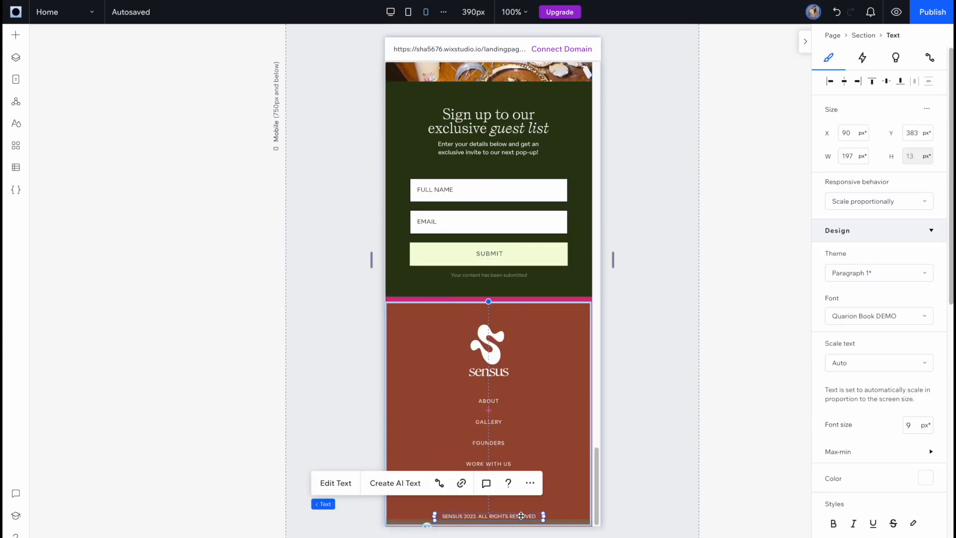
drag(521, 515, 521, 509)
click(554, 432)
scroll(877, 398, down, 10)
click(877, 446)
drag(495, 447, 495, 443)
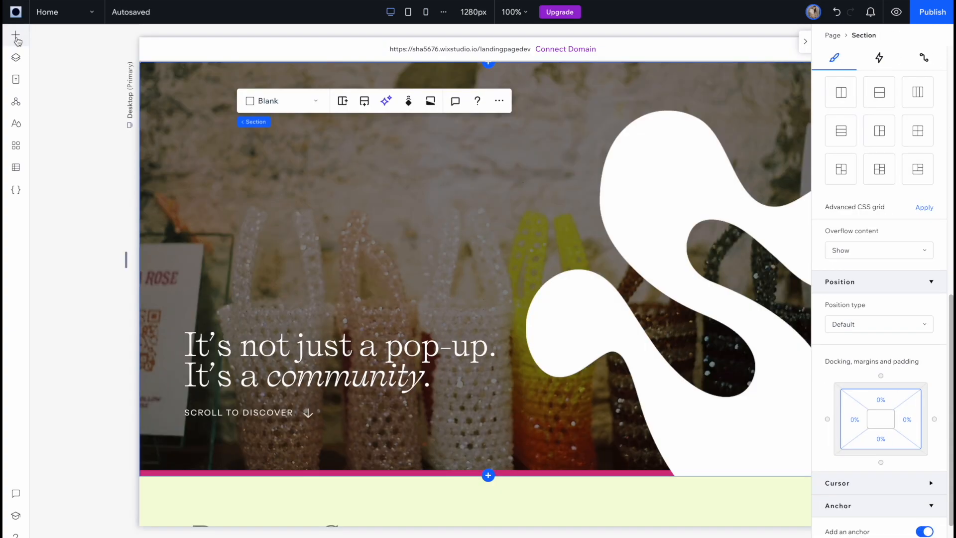
Add an empty light grey container to the desktop hero section and place it in the section's upper left corner
click(16, 35)
click(78, 124)
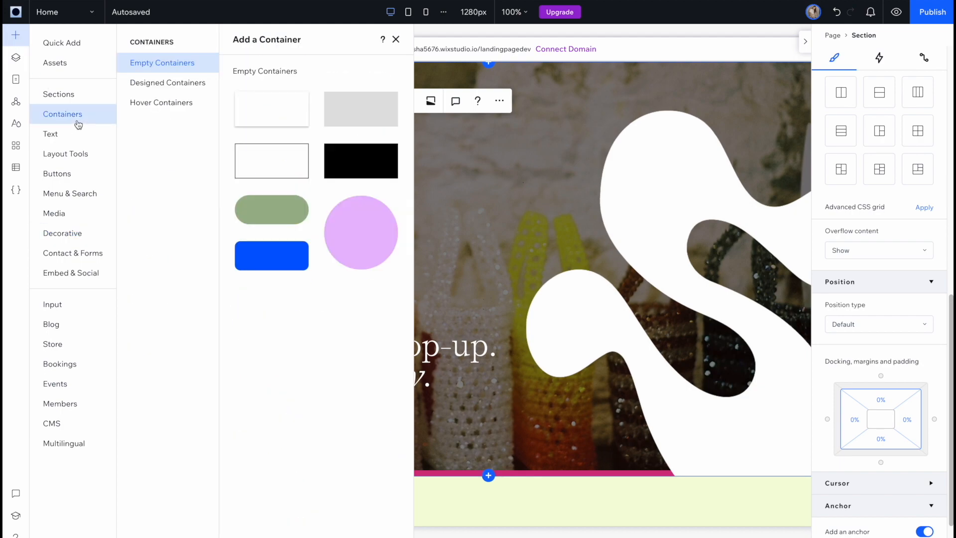
drag(338, 108, 499, 239)
drag(455, 196, 298, 127)
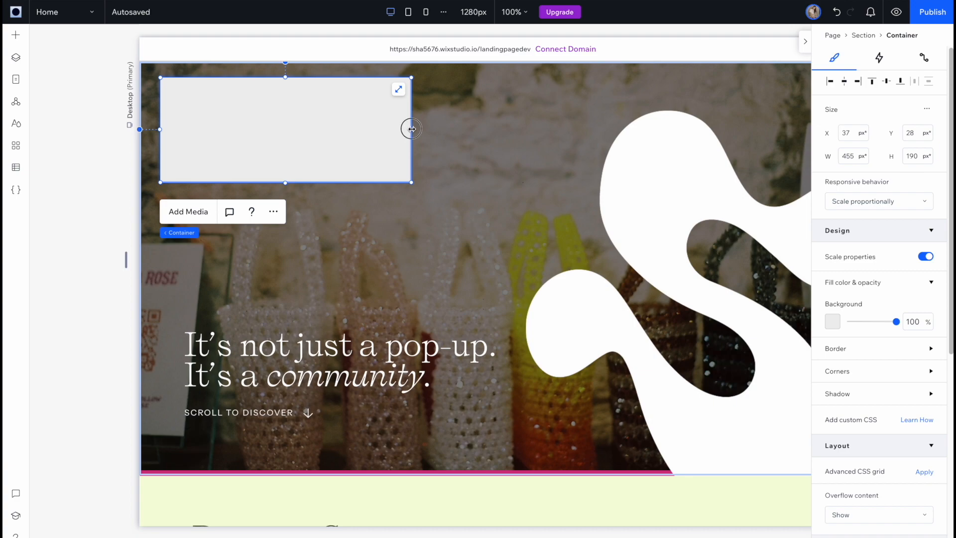
Resize the container into a header bar about 1194 px wide and 72 px high across the hero section
drag(411, 129, 717, 128)
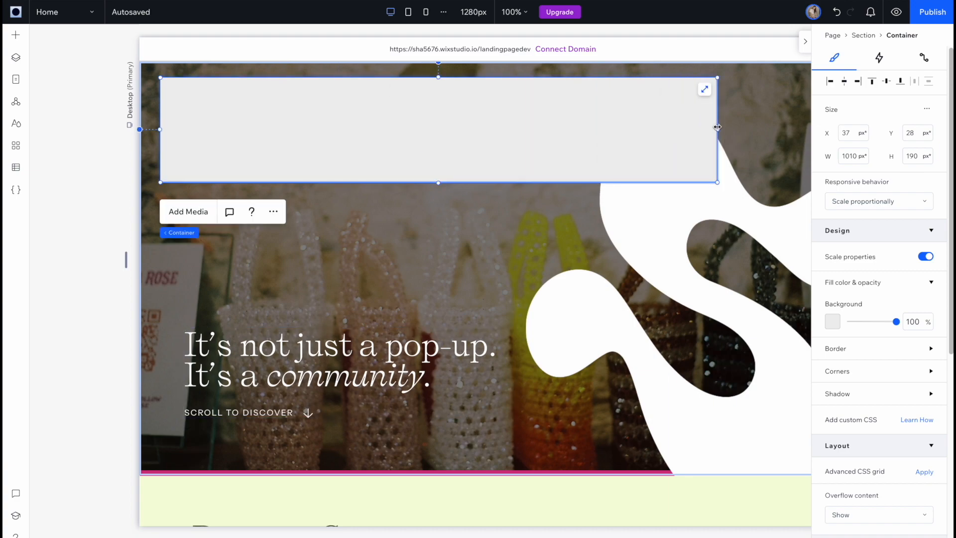
click(806, 45)
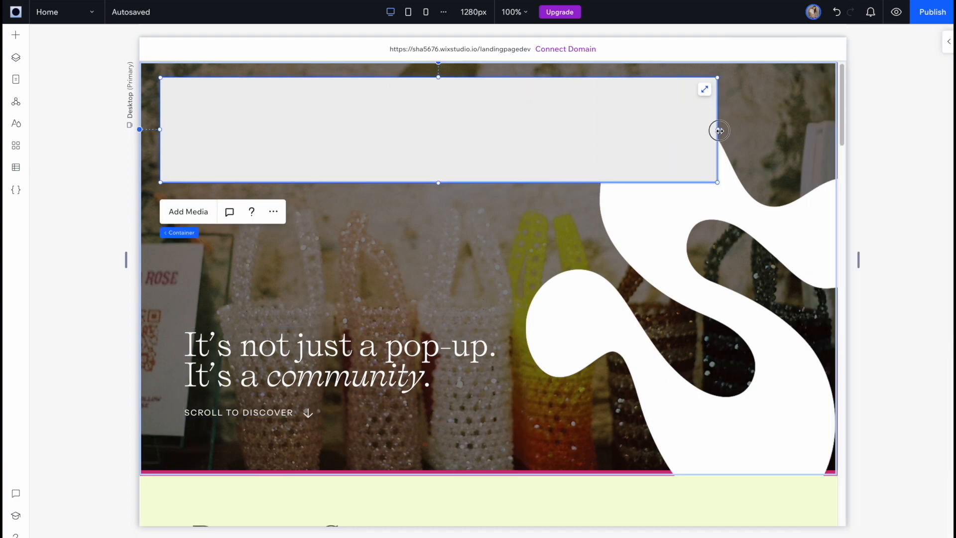
drag(719, 131, 820, 130)
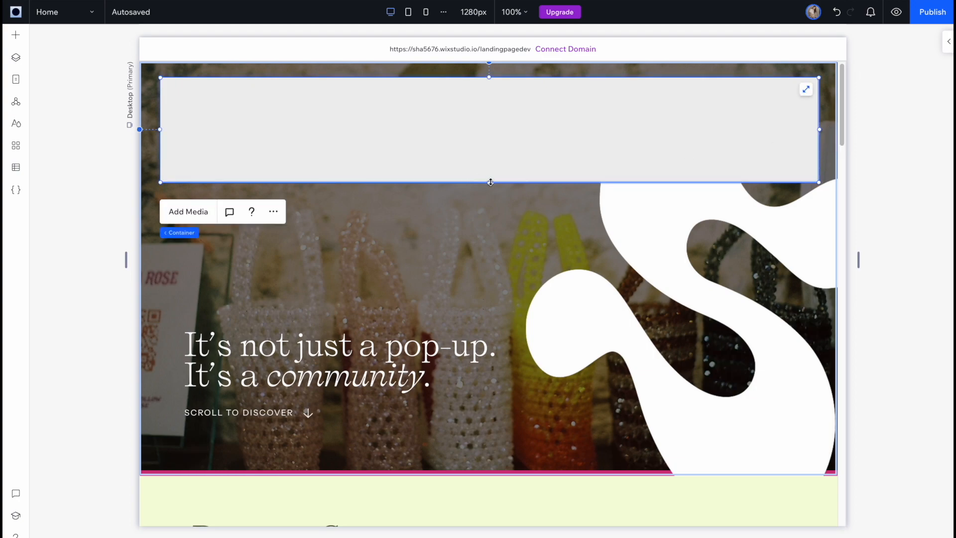
drag(491, 182, 488, 94)
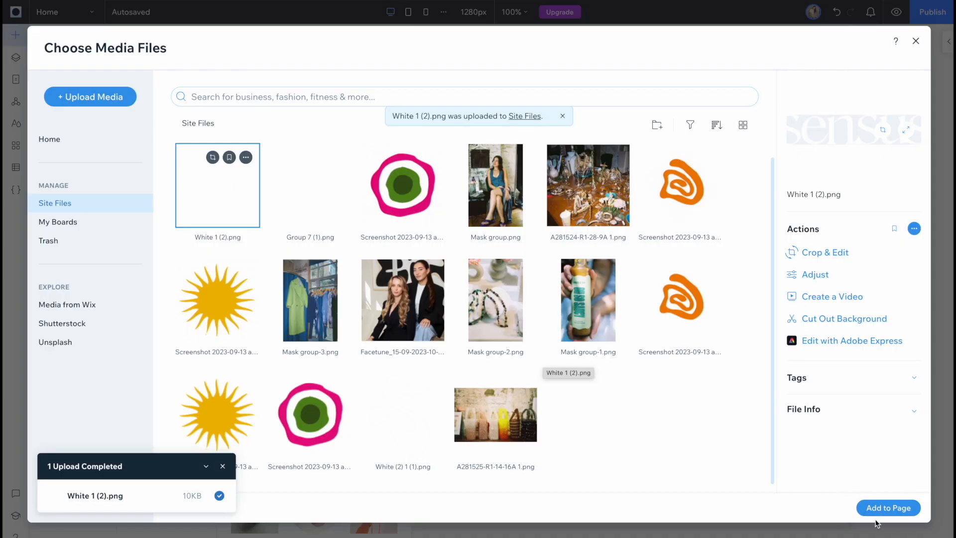
Add the White 1 (2).png Sensus wordmark to the page, shrink it, and place it at the header container's left end
click(875, 512)
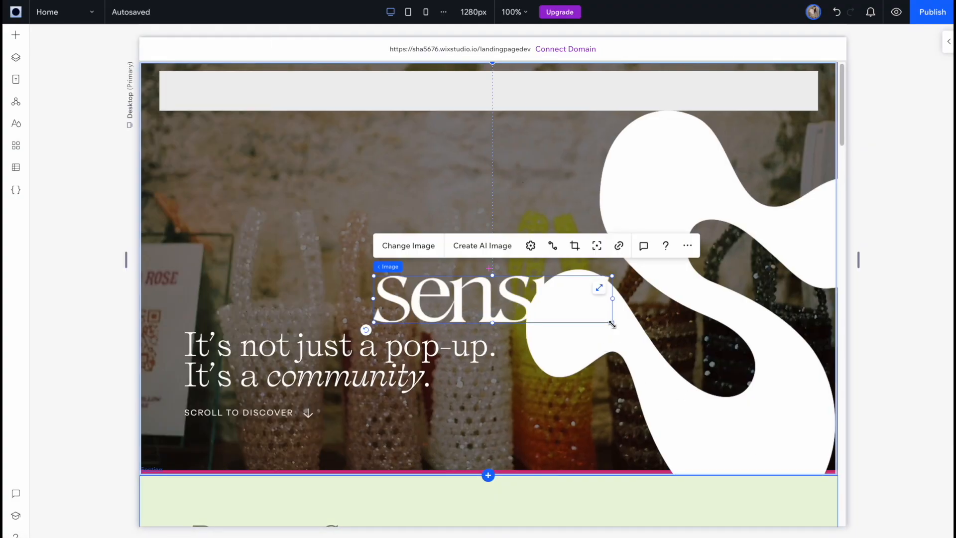
drag(612, 324, 221, 95)
click(353, 103)
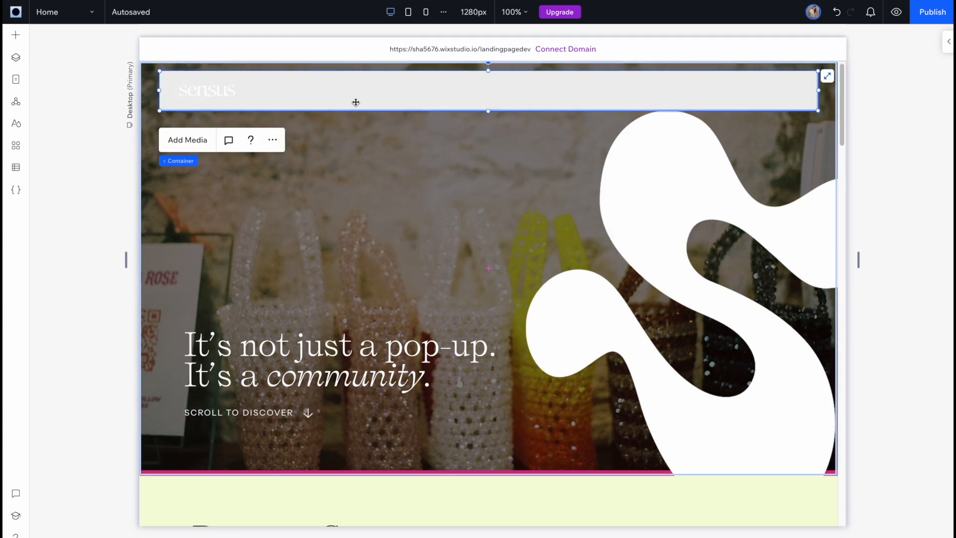
Copy the footer's horizontal menu into the right end of the hero's header container
scroll(500, 211, down, 15)
scroll(500, 211, down, 15)
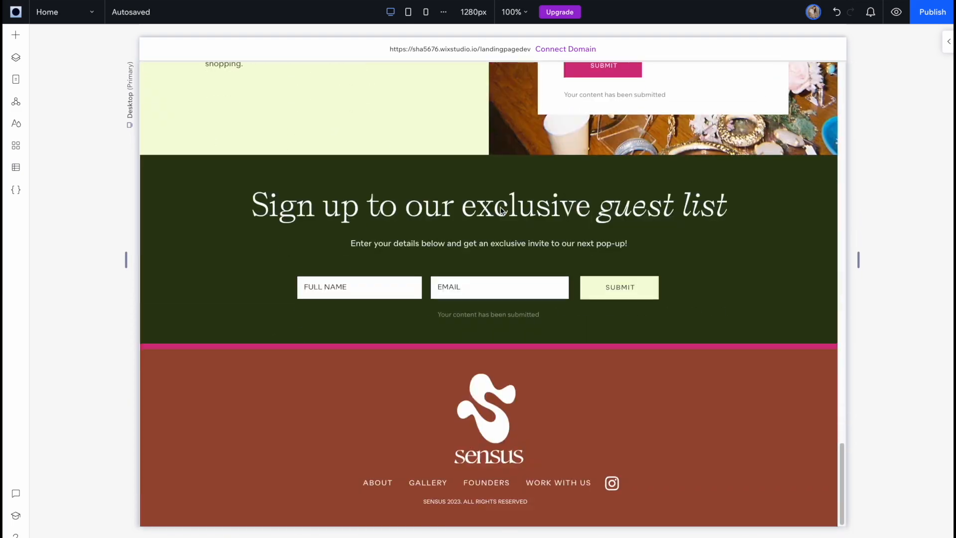
click(464, 487)
click(472, 483)
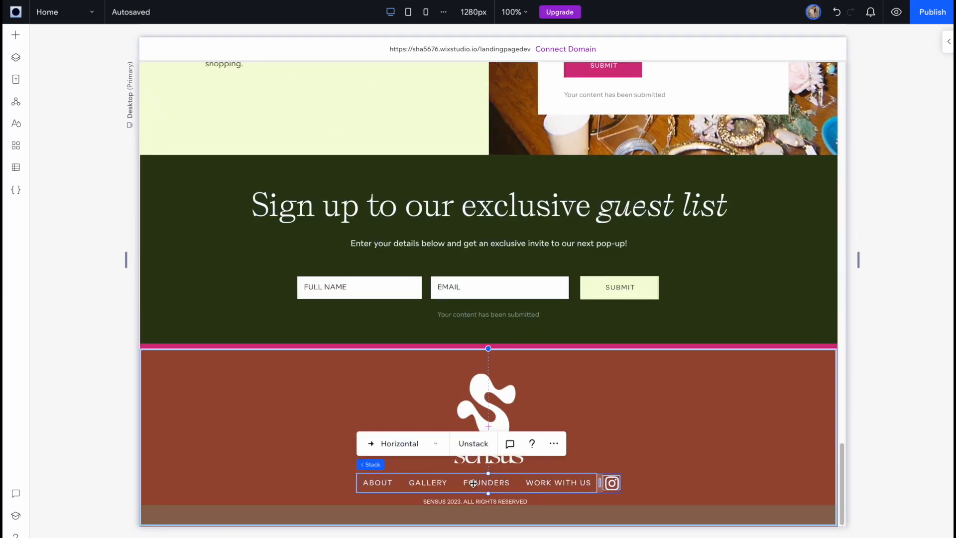
click(473, 484)
click(757, 95)
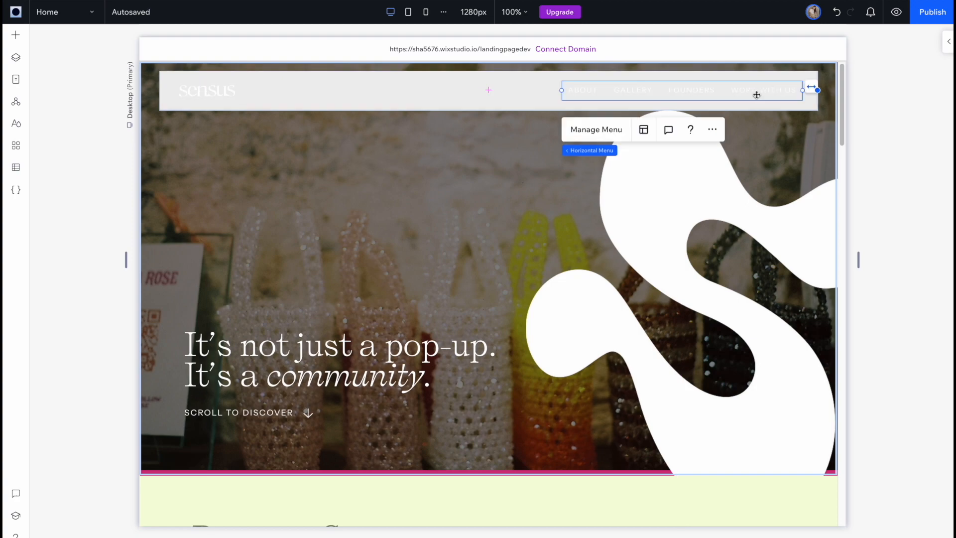
Set the header container's background opacity to 0%
click(452, 107)
click(948, 43)
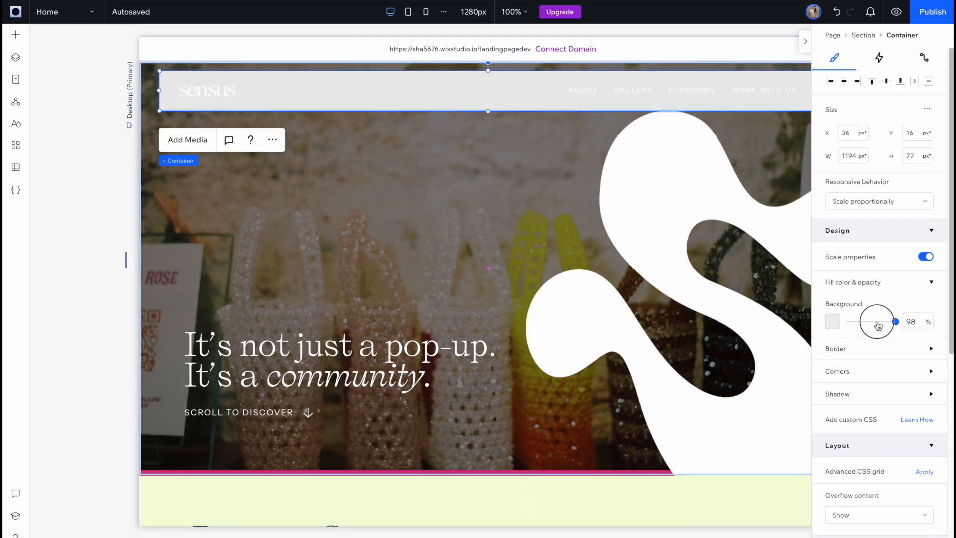
drag(878, 326, 832, 324)
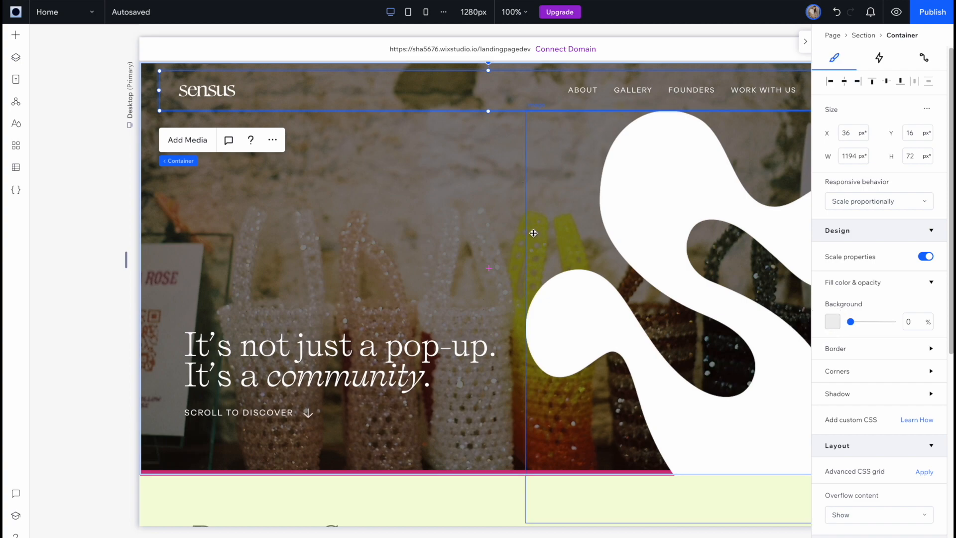
At the tablet breakpoint, widen the header's section menu to fit one row, then enlarge and reposition the Sensus wordmark
click(428, 229)
click(408, 11)
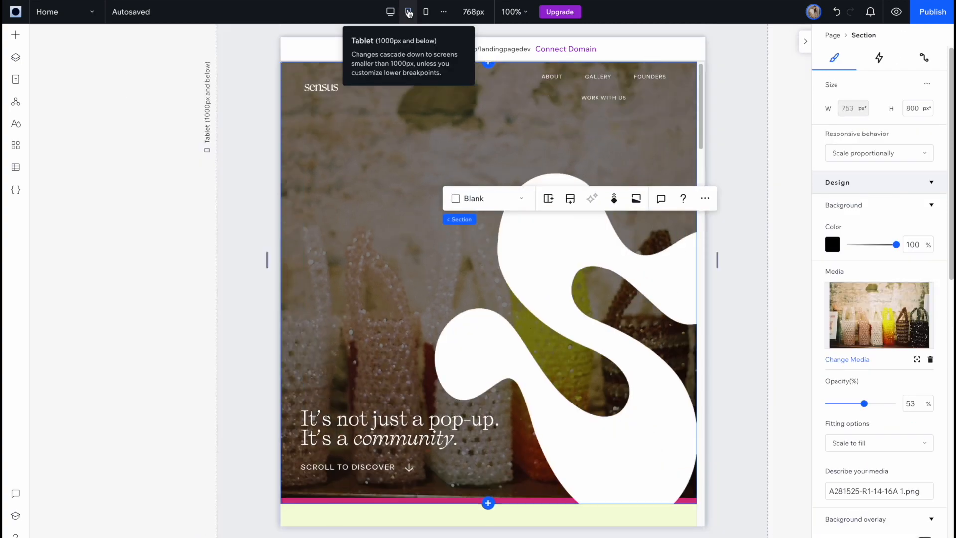
double_click(563, 87)
drag(532, 88, 466, 88)
click(423, 96)
click(385, 170)
click(329, 88)
click(329, 88)
drag(338, 92, 351, 94)
drag(327, 88, 329, 83)
click(425, 265)
Hide the header's horizontal menu at the mobile breakpoint
click(425, 12)
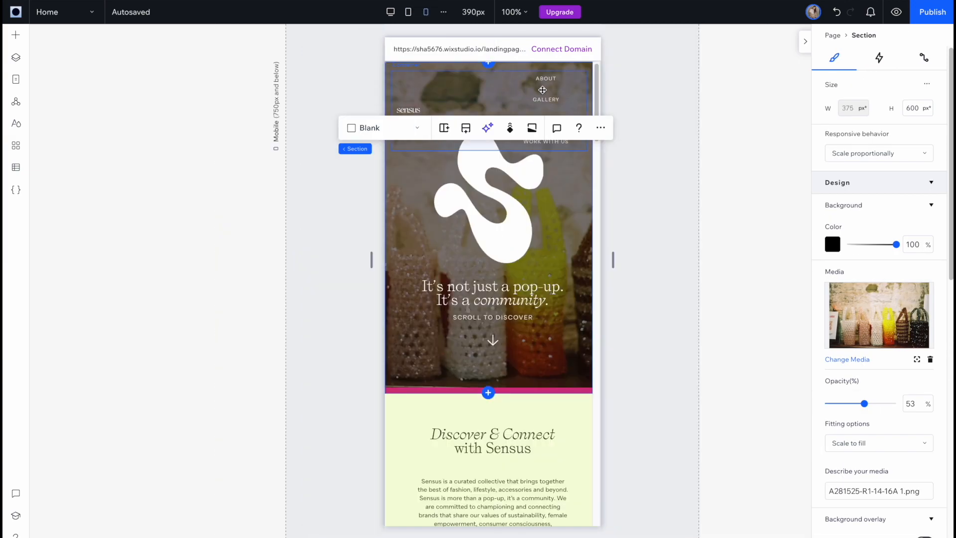
click(542, 90)
click(550, 107)
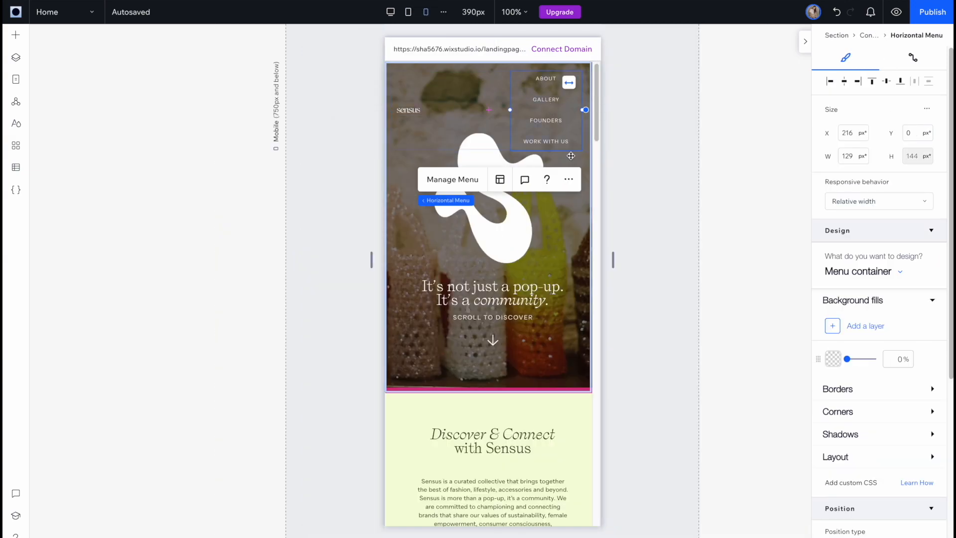
click(568, 179)
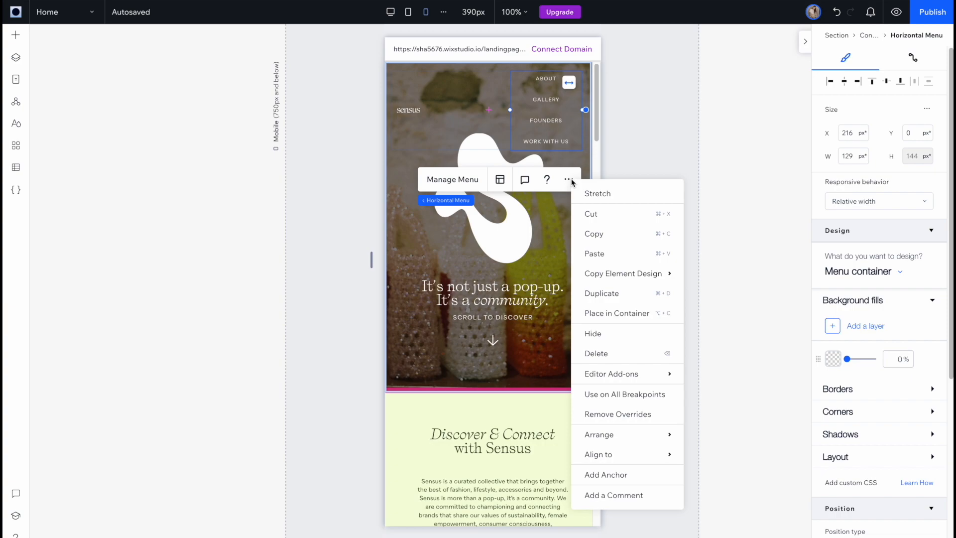
click(640, 331)
Enlarge the Sensus wordmark in the mobile header to about 101 by 20 px
click(417, 80)
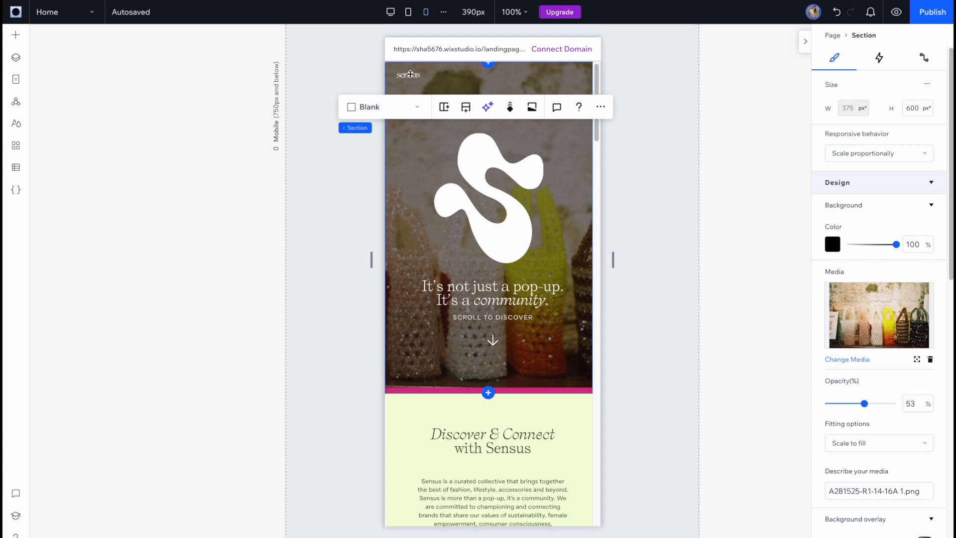
click(417, 80)
click(419, 78)
click(420, 78)
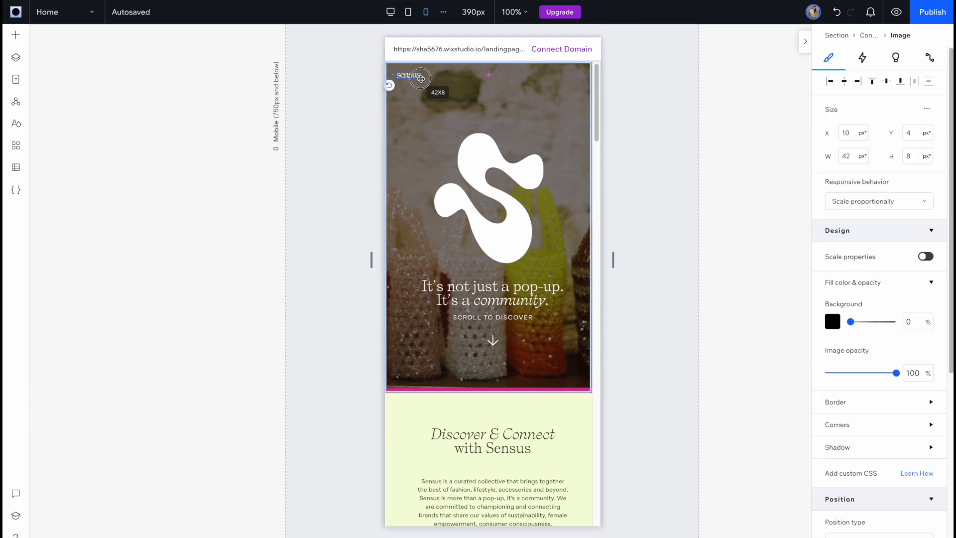
drag(450, 98, 451, 97)
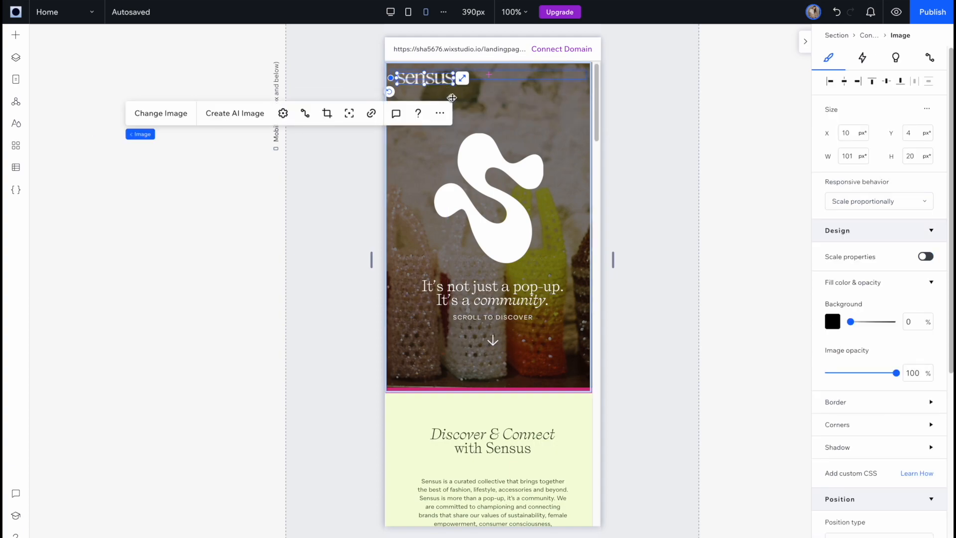
Increase the mobile header container's height to about 55 px and move the wordmark to about X 8, Y 18 px
click(541, 78)
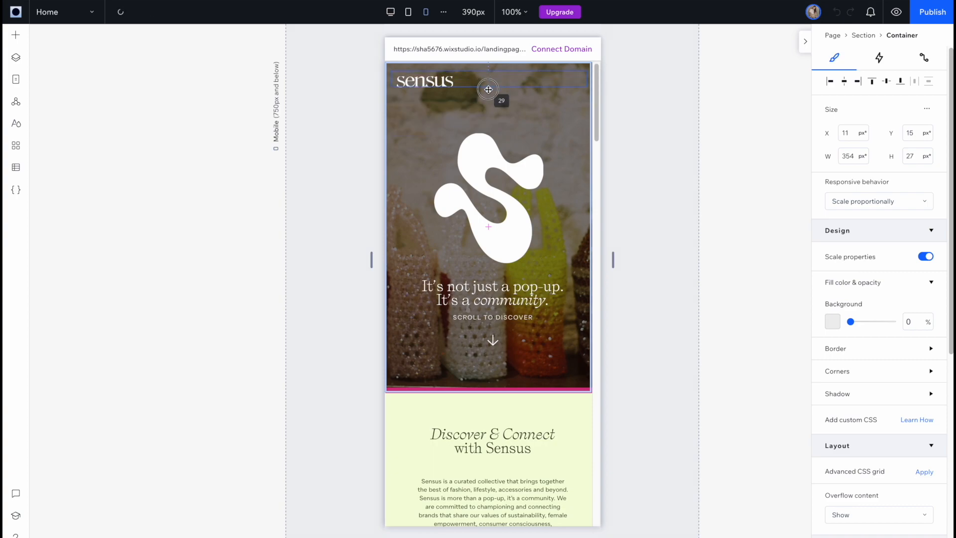
click(434, 83)
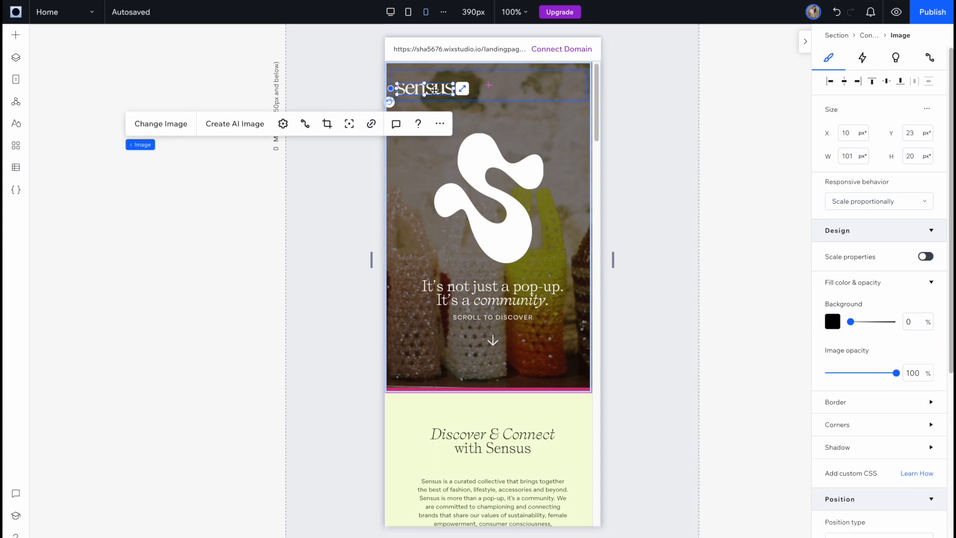
drag(434, 86, 434, 87)
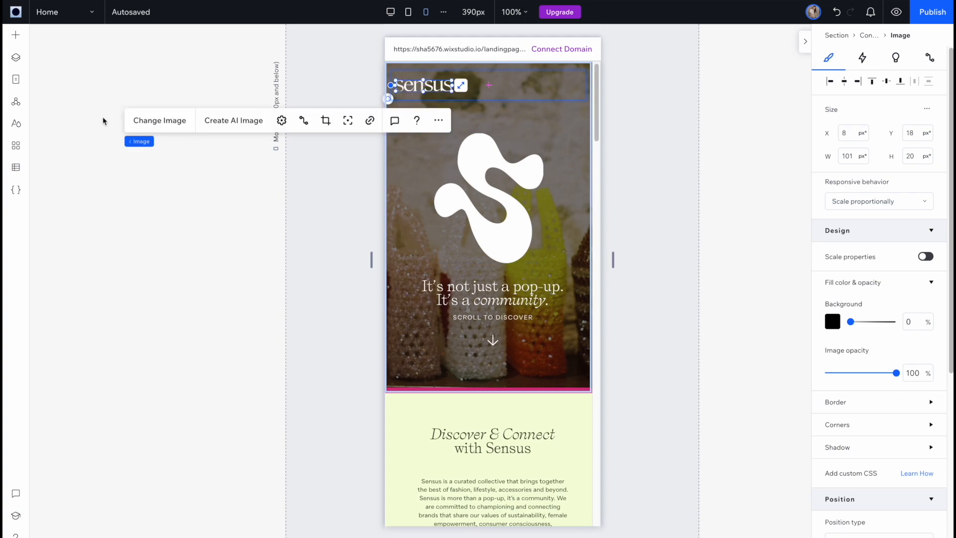
Add a plain three-line hamburger menu and attach it to the right end of the mobile header container
click(12, 33)
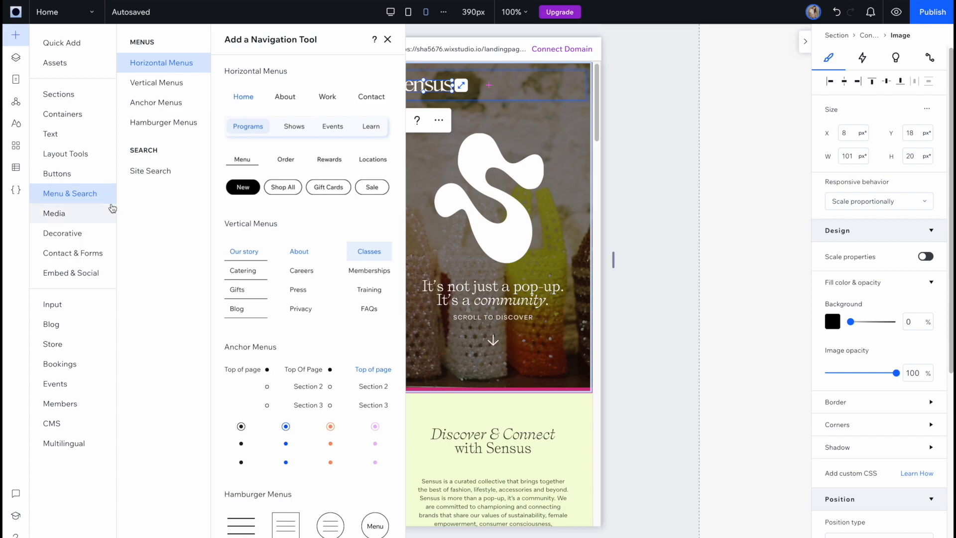
scroll(294, 330, down, 3)
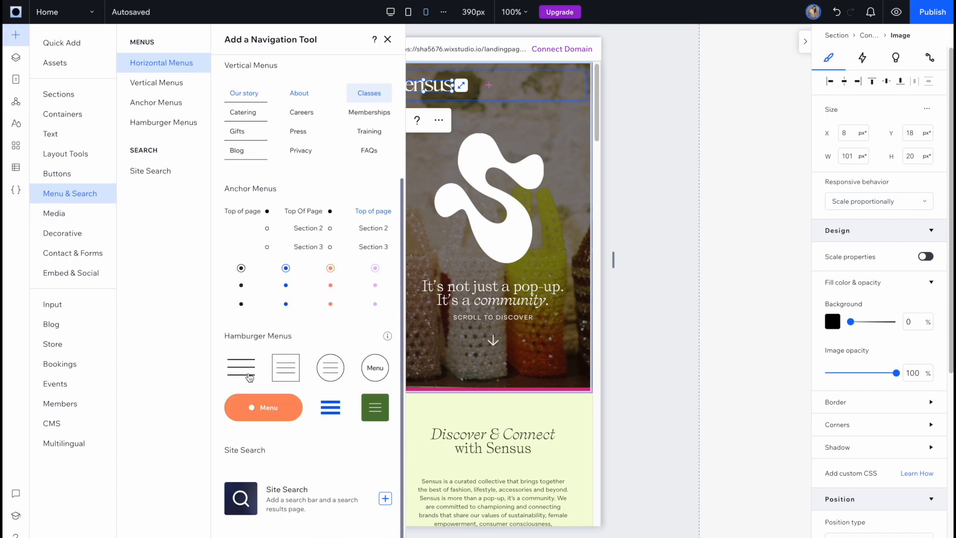
click(255, 375)
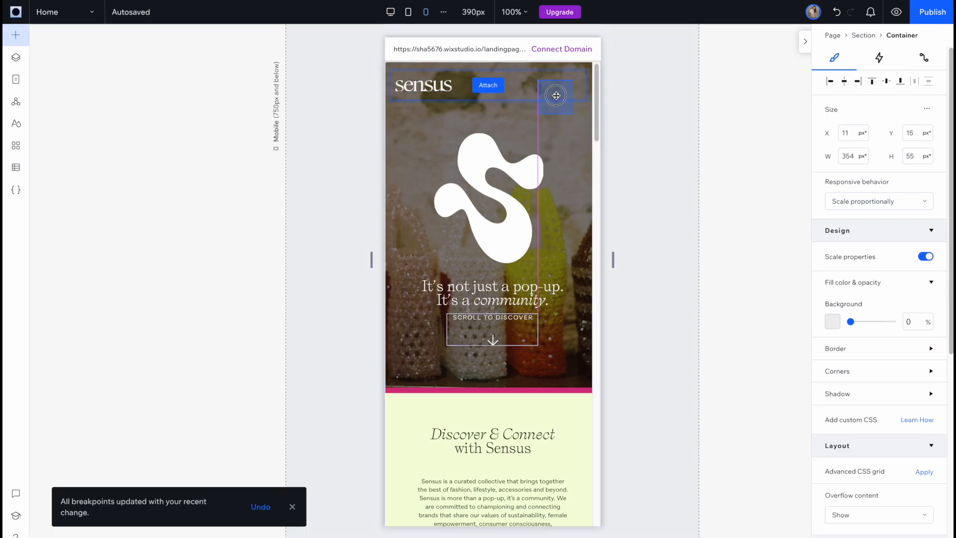
click(565, 97)
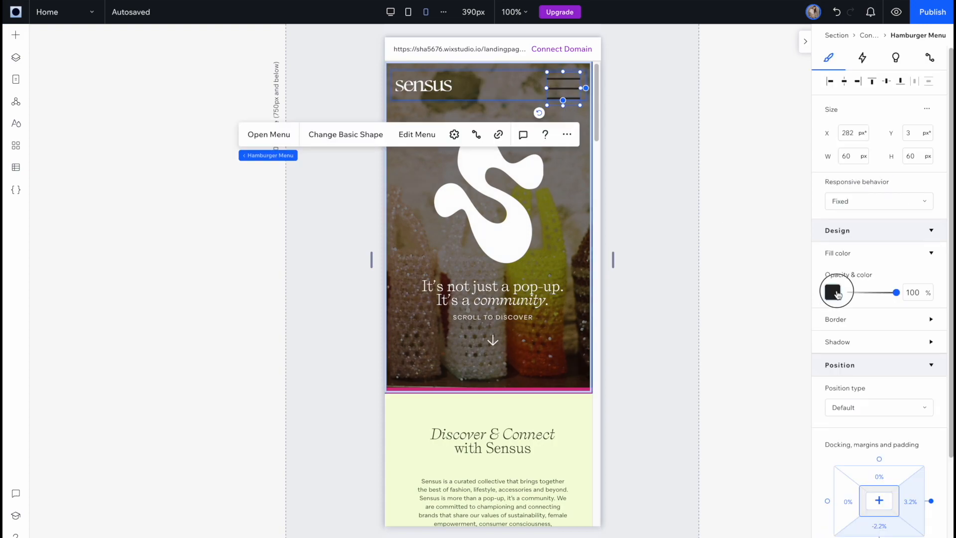
Set the hamburger icon's fill colour to white and shrink it to fit the mobile header
click(832, 293)
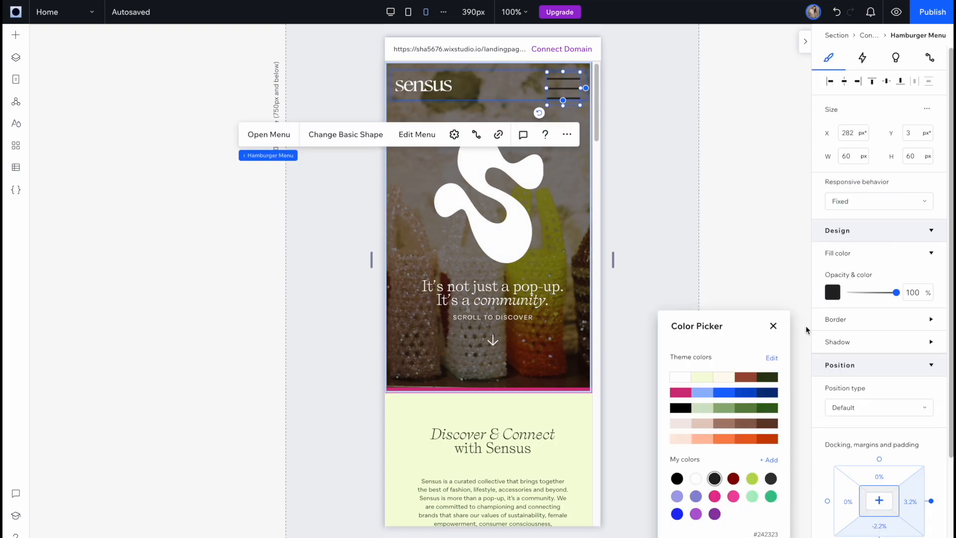
click(563, 89)
drag(547, 105, 561, 95)
click(572, 167)
click(571, 86)
Open the hamburger menu's container and examine the design settings of its vertical menu and close button
click(269, 135)
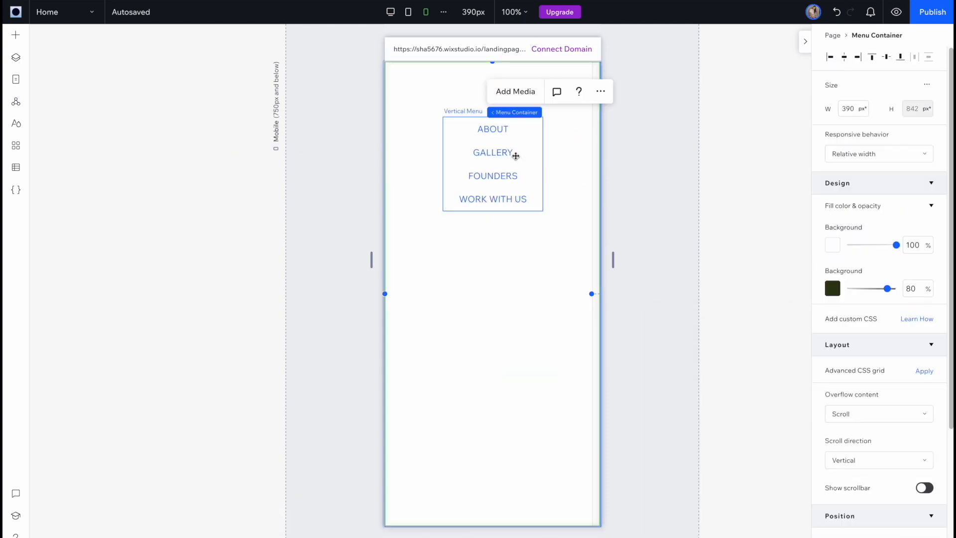
click(516, 156)
click(853, 257)
click(925, 325)
scroll(875, 416, down, 2)
scroll(865, 307, down, 3)
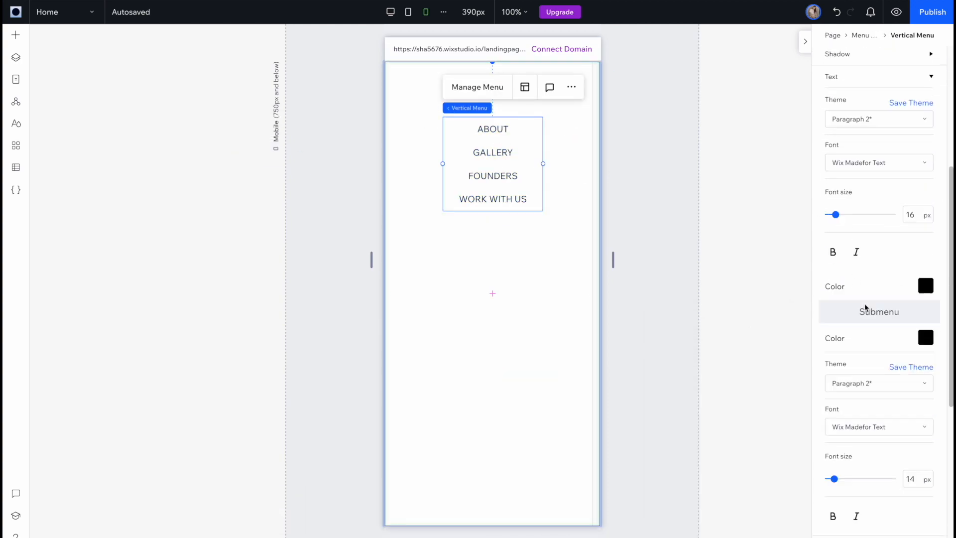
scroll(864, 307, up, 4)
click(914, 201)
scroll(871, 402, down, 2)
click(567, 229)
click(576, 88)
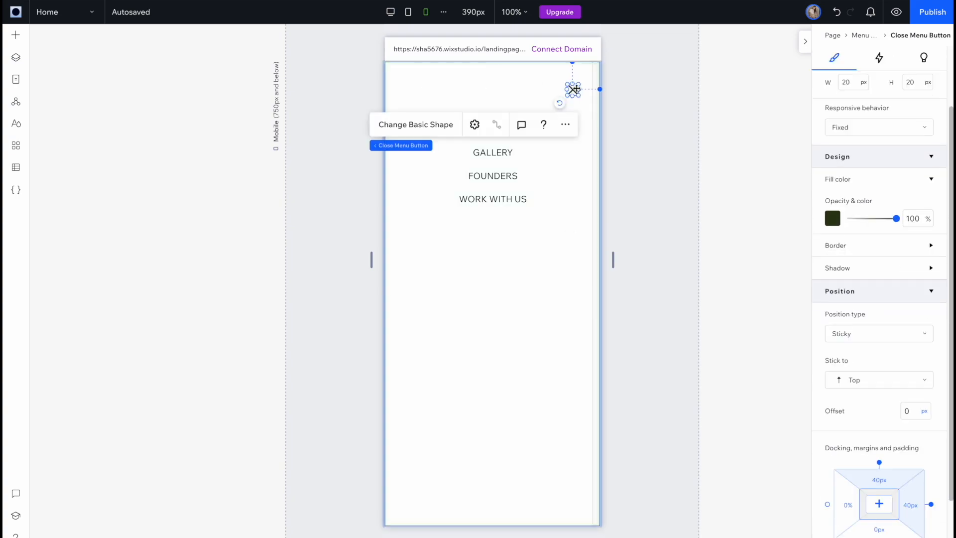
click(572, 124)
click(407, 11)
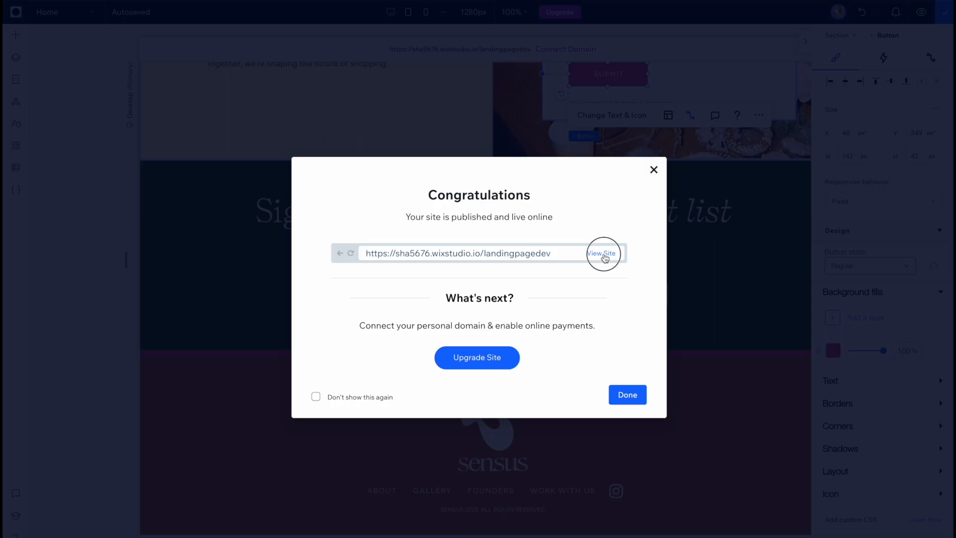
View the published site and check its desktop layout from the hero through the gallery and forms to the footer
click(603, 254)
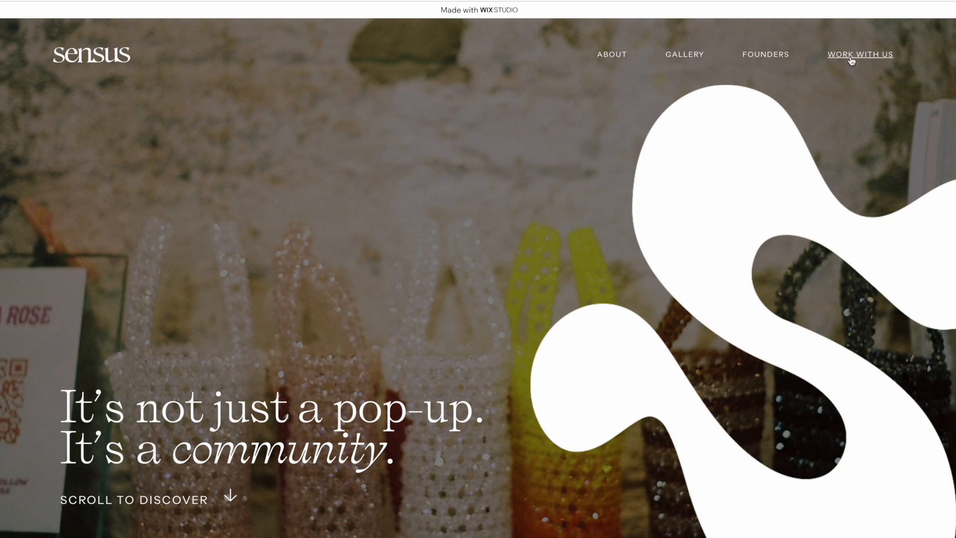
scroll(815, 179, down, 10)
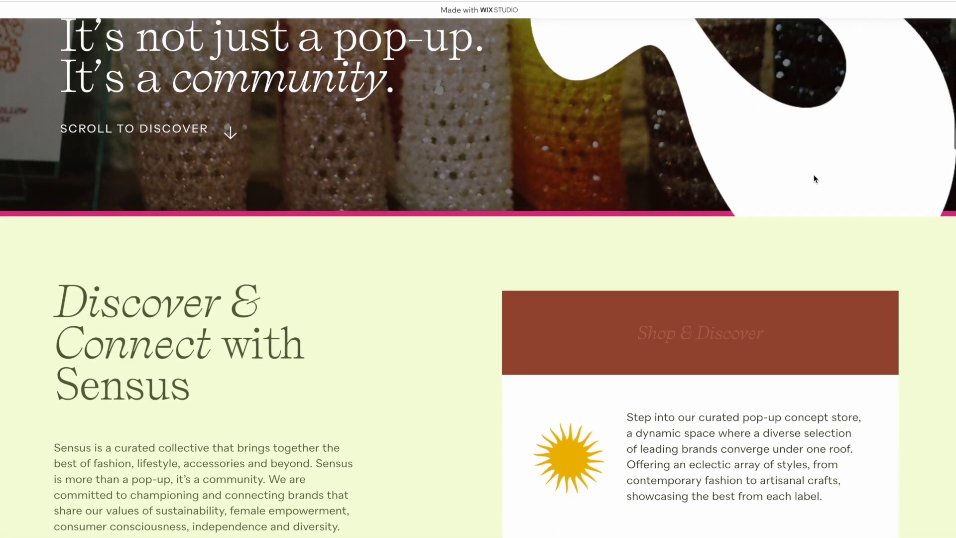
scroll(815, 178, down, 5)
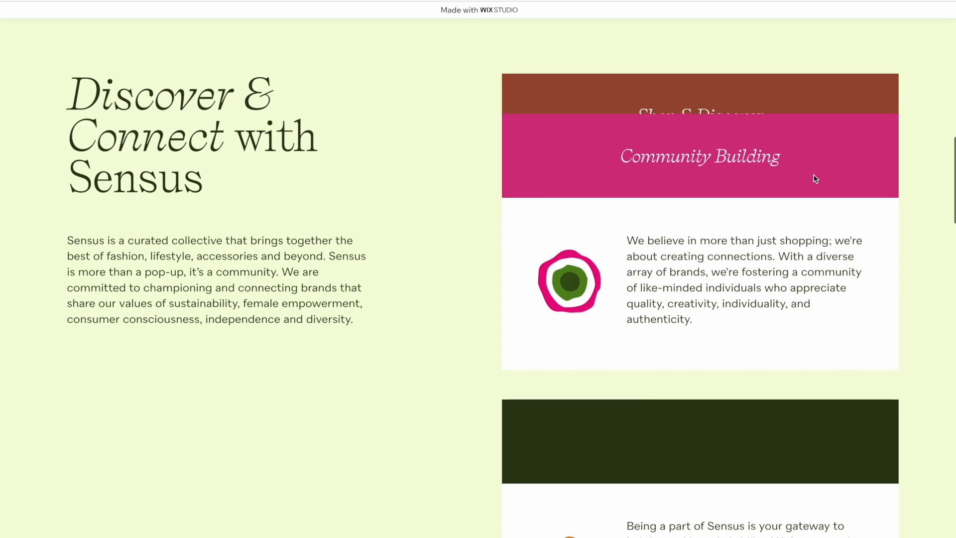
scroll(815, 179, down, 6)
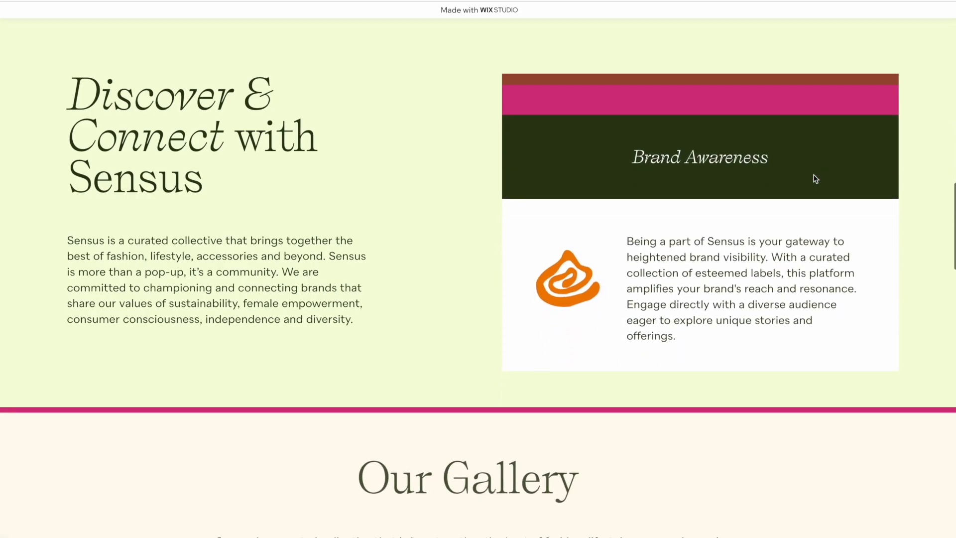
scroll(815, 178, down, 5)
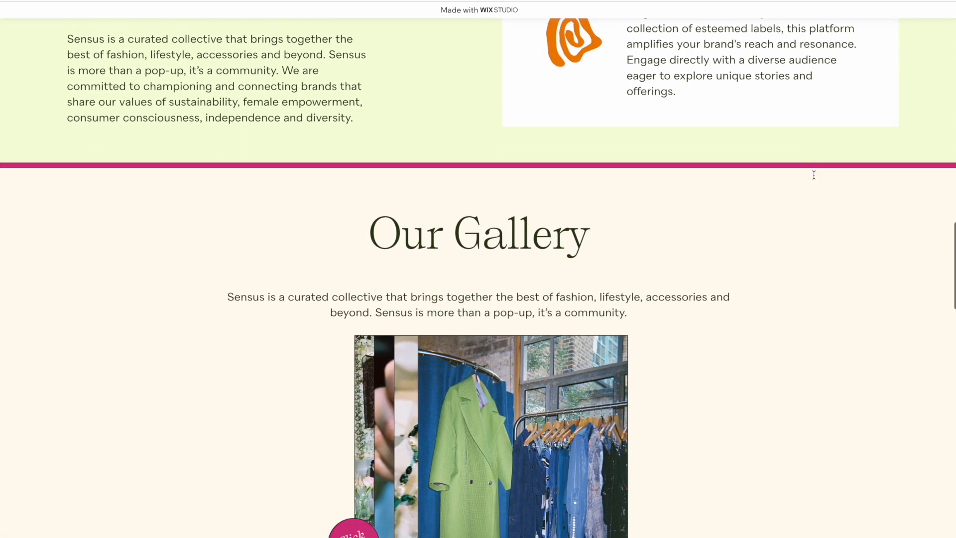
scroll(815, 178, down, 2)
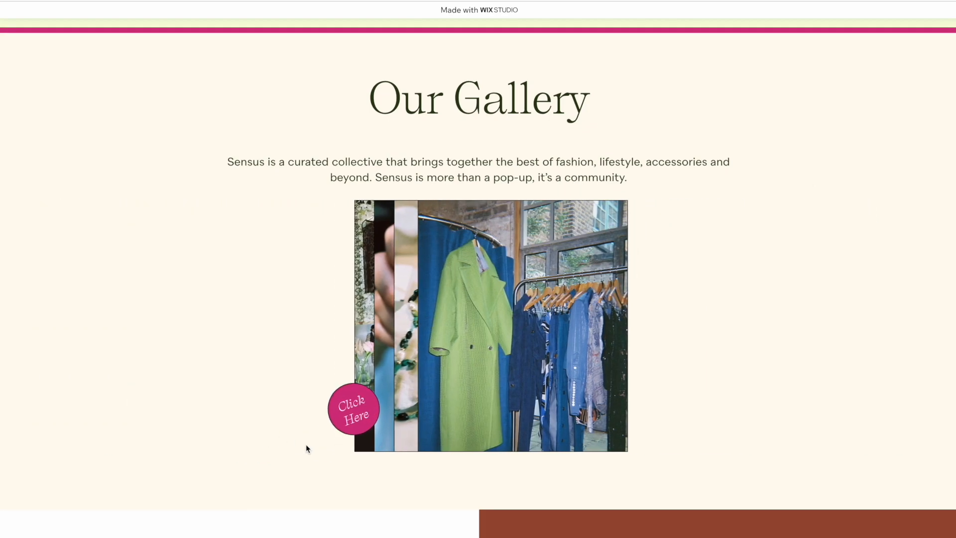
scroll(306, 444, down, 8)
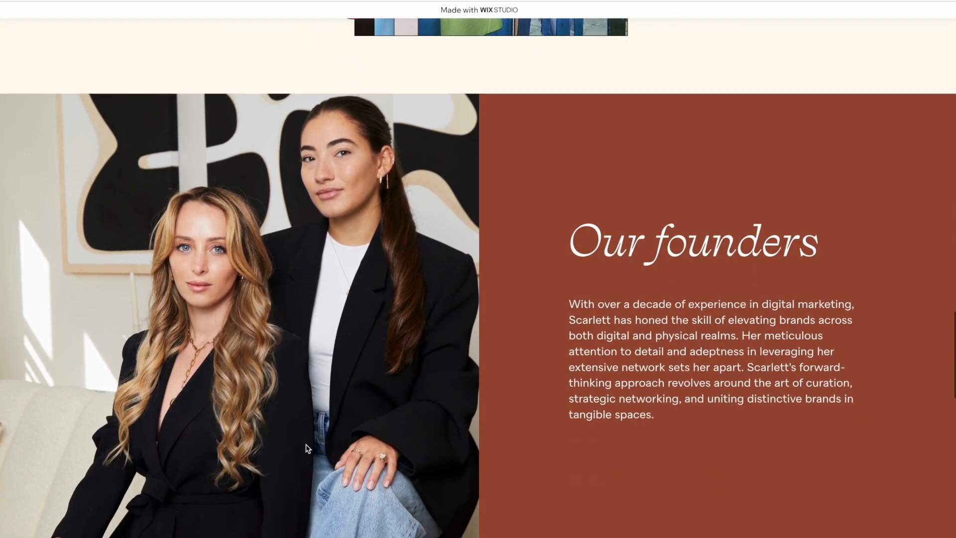
scroll(306, 445, down, 5)
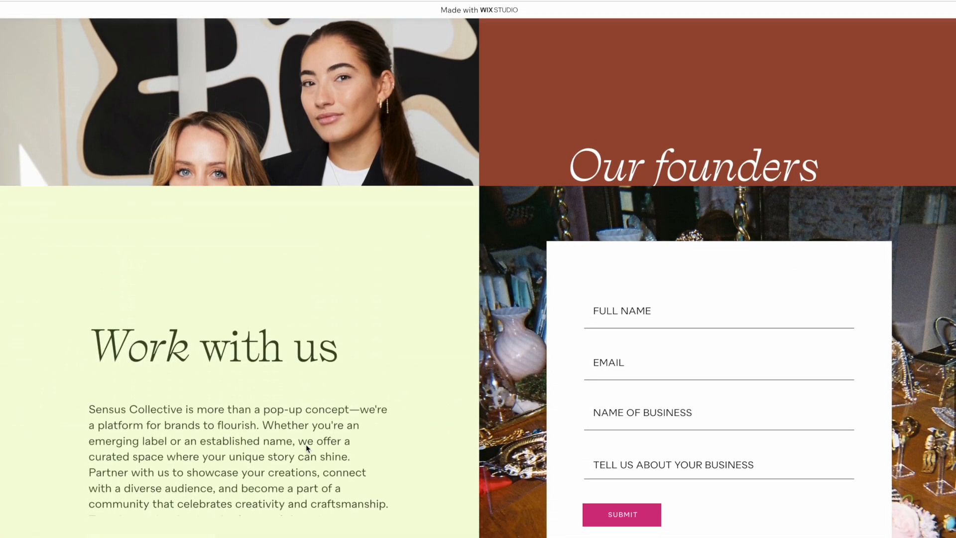
scroll(306, 444, down, 3)
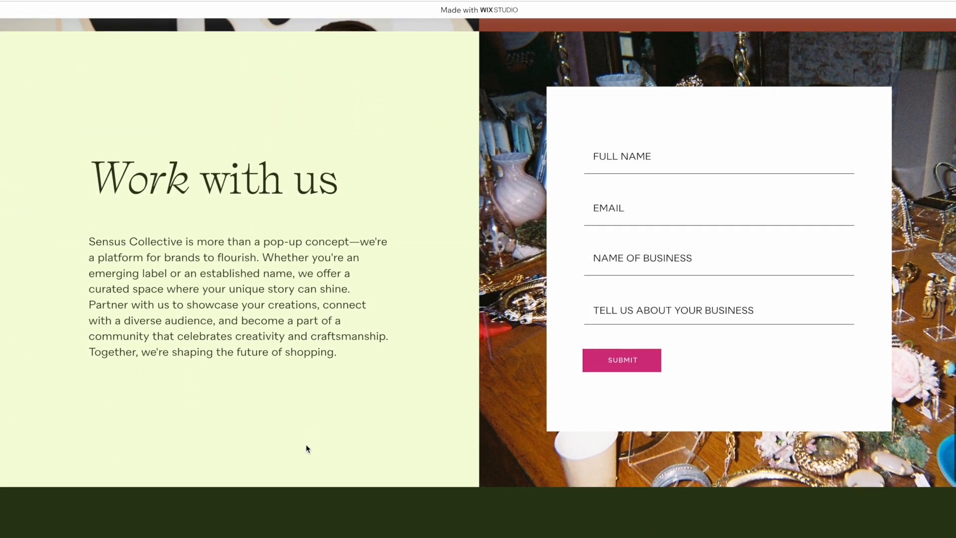
scroll(306, 444, down, 4)
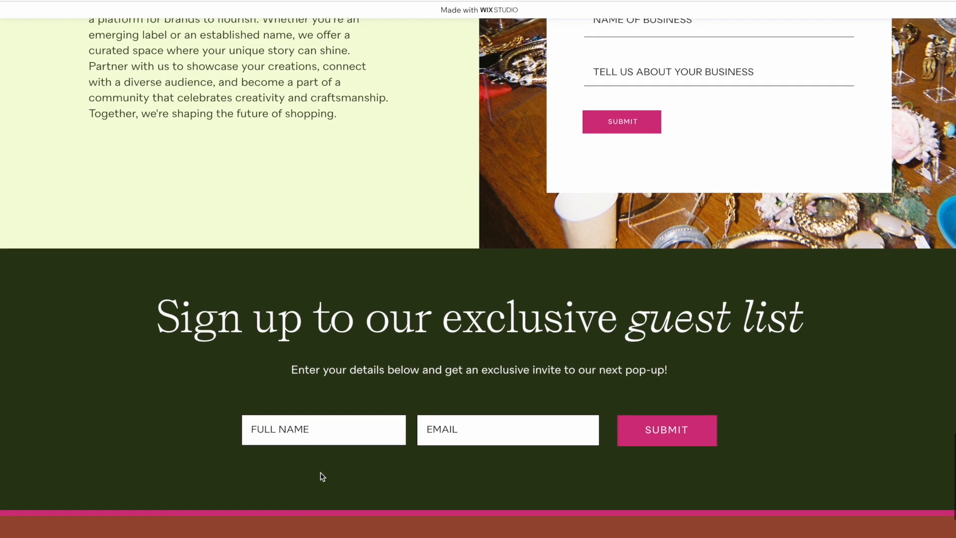
scroll(320, 473, down, 3)
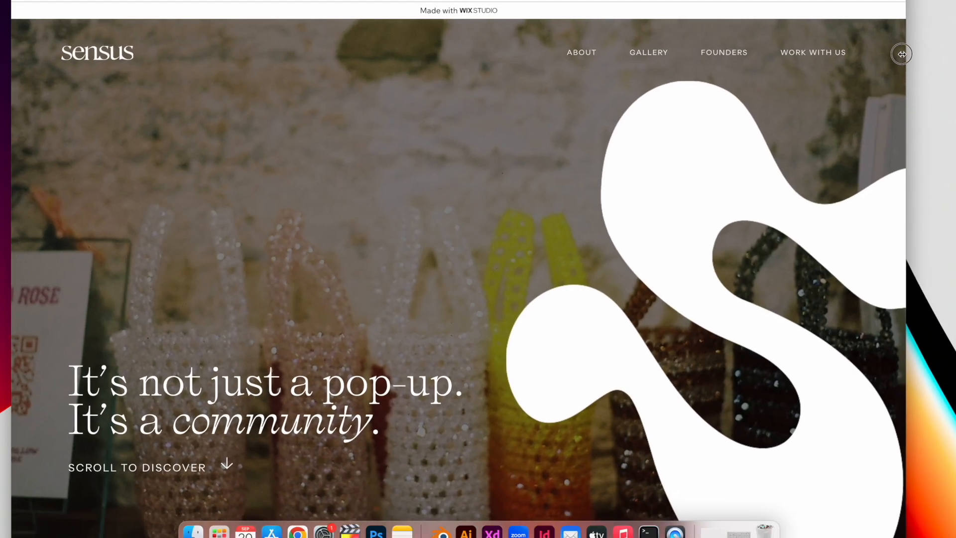
Narrow the browser window and check how the published page's sections adapt to the smaller width
drag(902, 54, 718, 76)
drag(686, 1, 785, 1)
scroll(592, 362, down, 8)
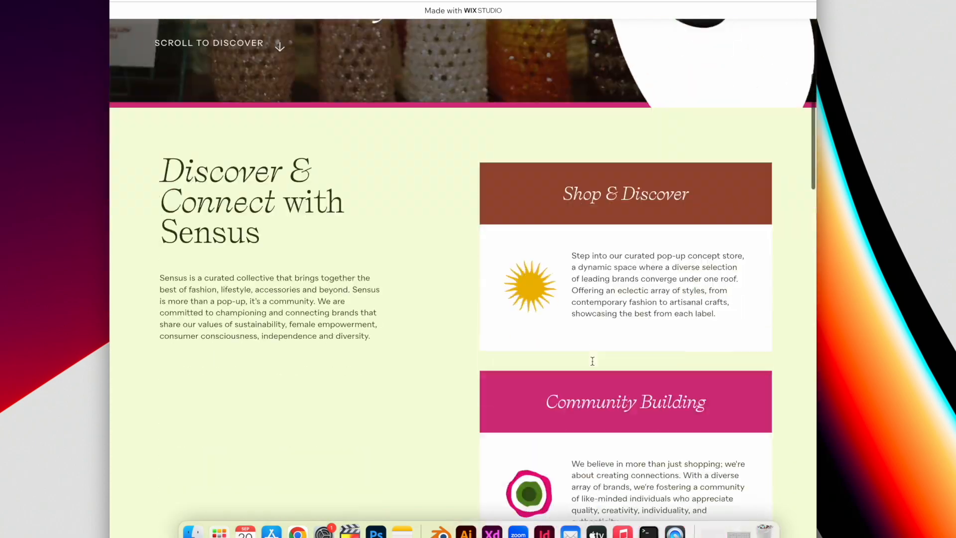
scroll(593, 364, down, 12)
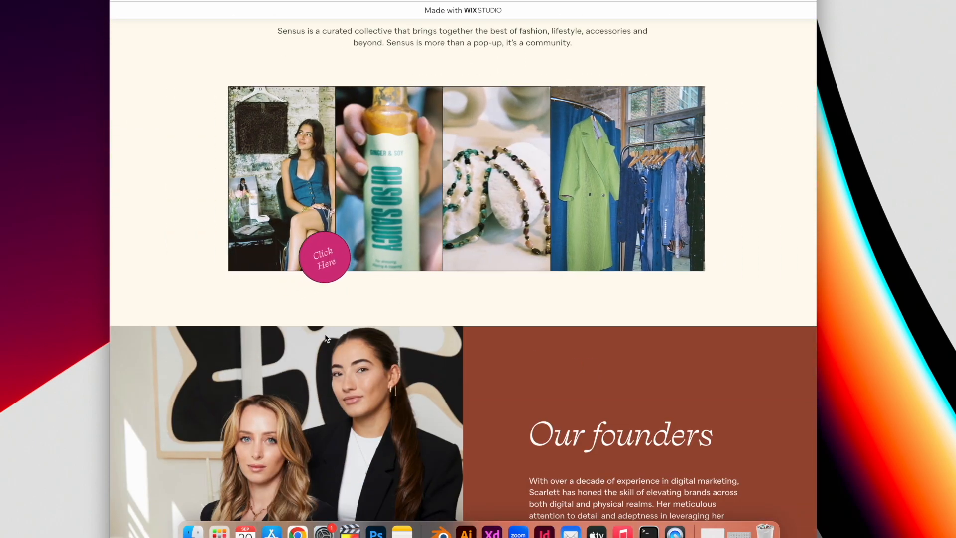
scroll(326, 338, down, 5)
scroll(327, 338, down, 14)
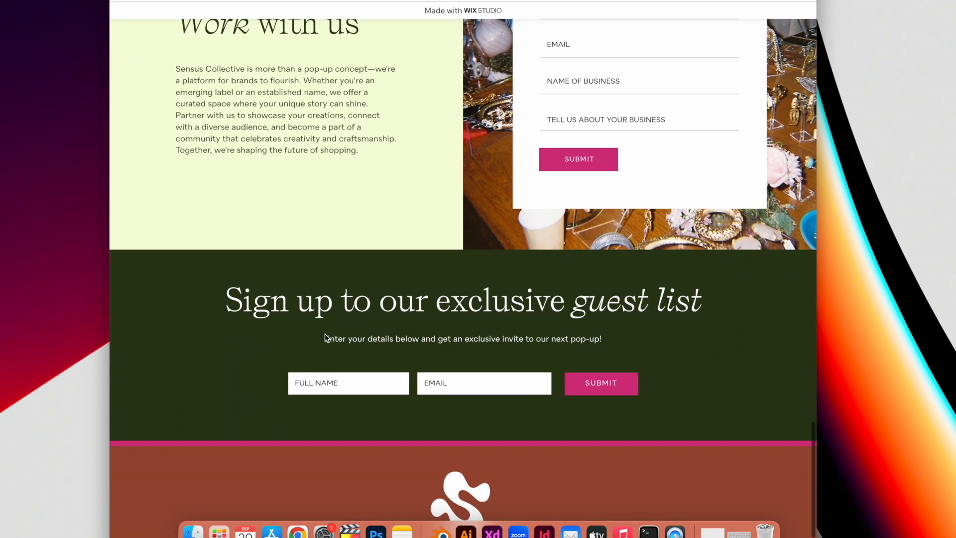
scroll(326, 338, up, 20)
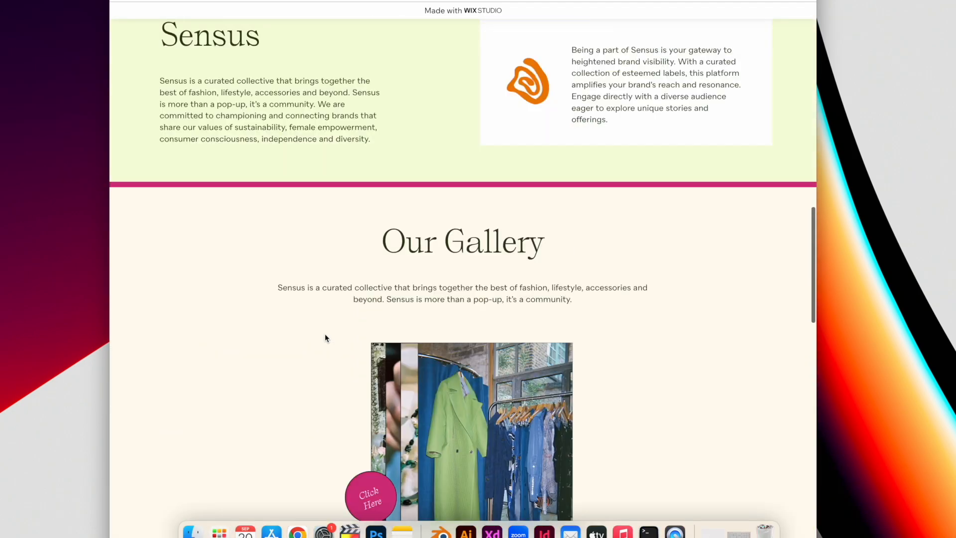
scroll(326, 338, up, 3)
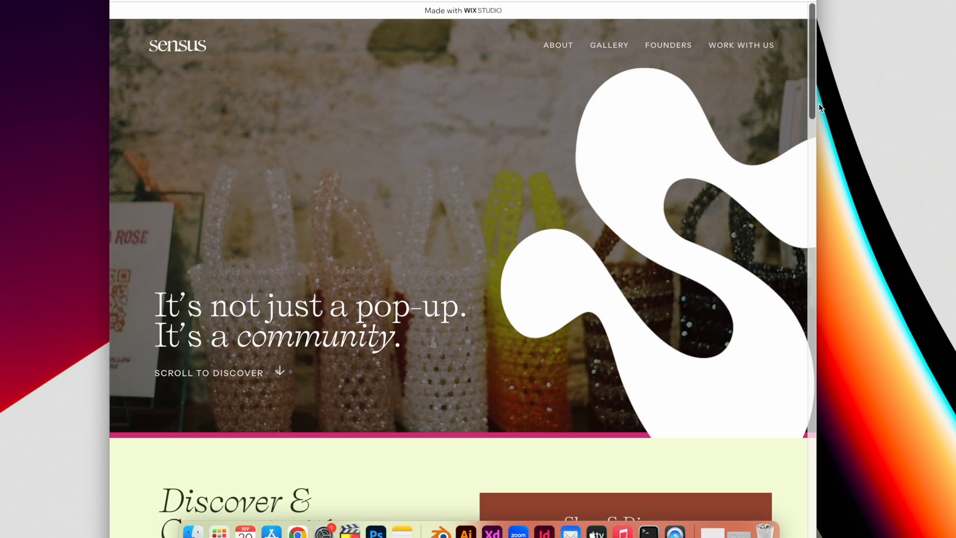
Narrow the browser window to phone width and check the mobile header, hero and Discover & Connect section
drag(821, 107, 341, 111)
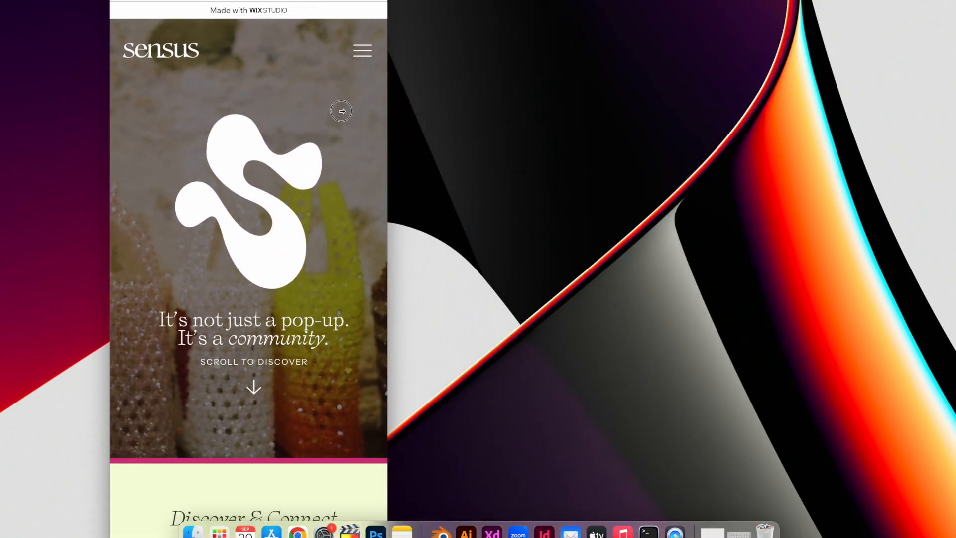
scroll(322, 229, down, 10)
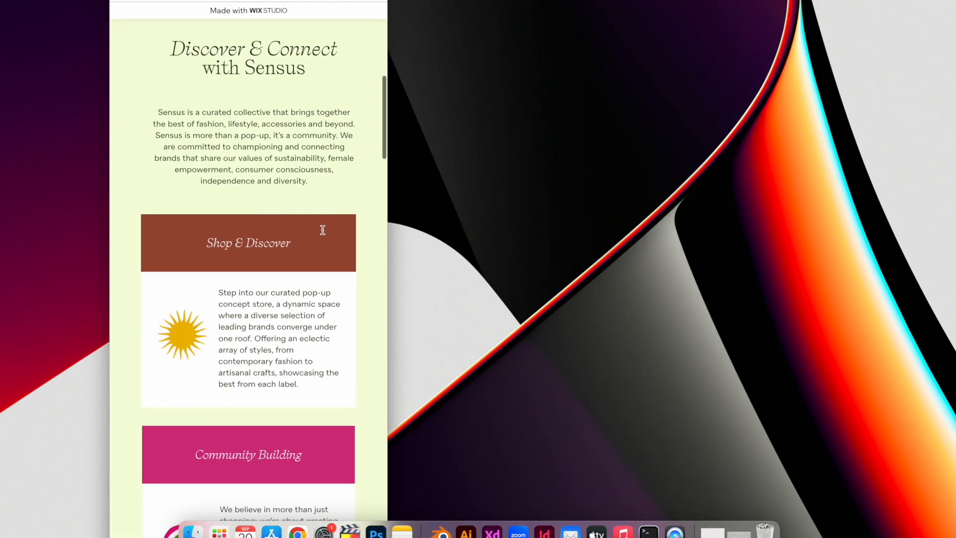
scroll(323, 229, down, 4)
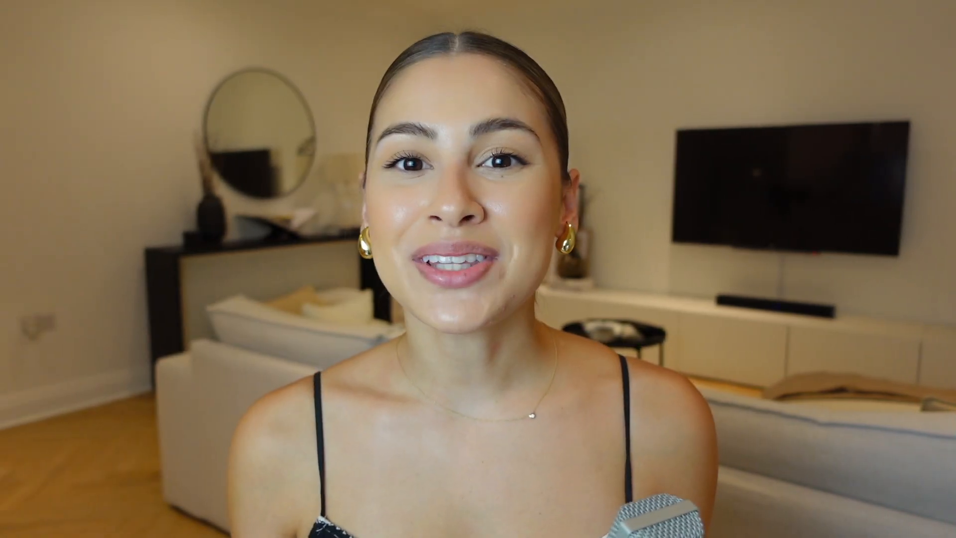